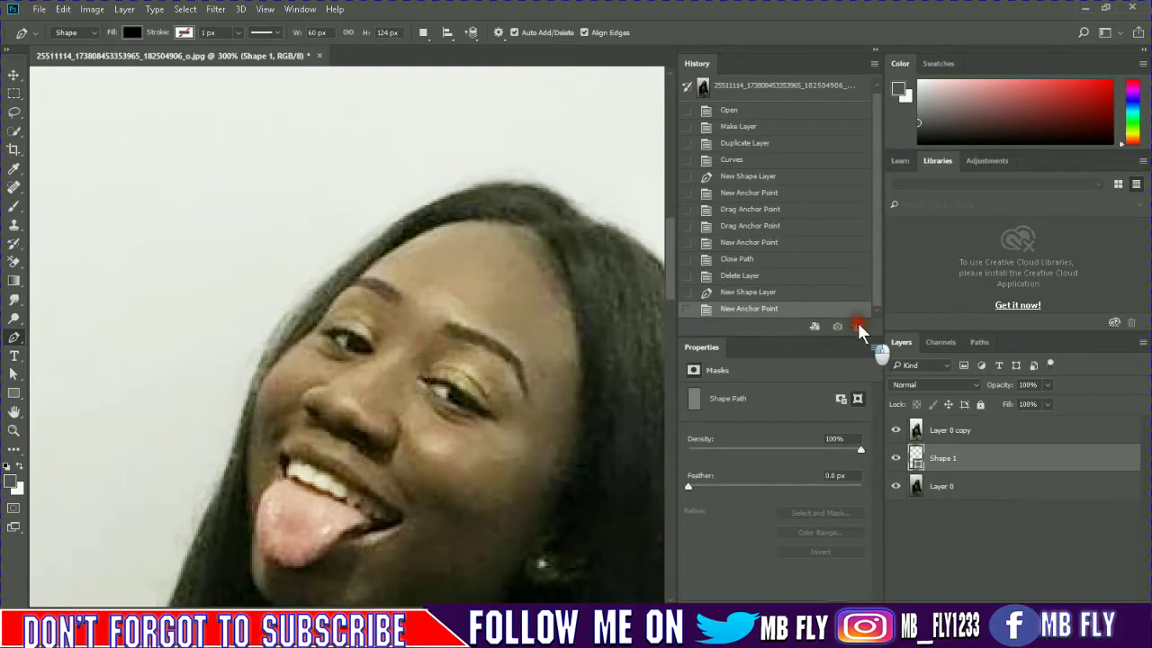
# - Create a new document from the current history state, delete Shape 1, and zoom in
pyautogui.click(814, 326)
pyautogui.press('Delete')
pyautogui.hotkey('ctrl', '+')
pyautogui.hotkey('ctrl', '+')
pyautogui.scroll(3, 438, 333)
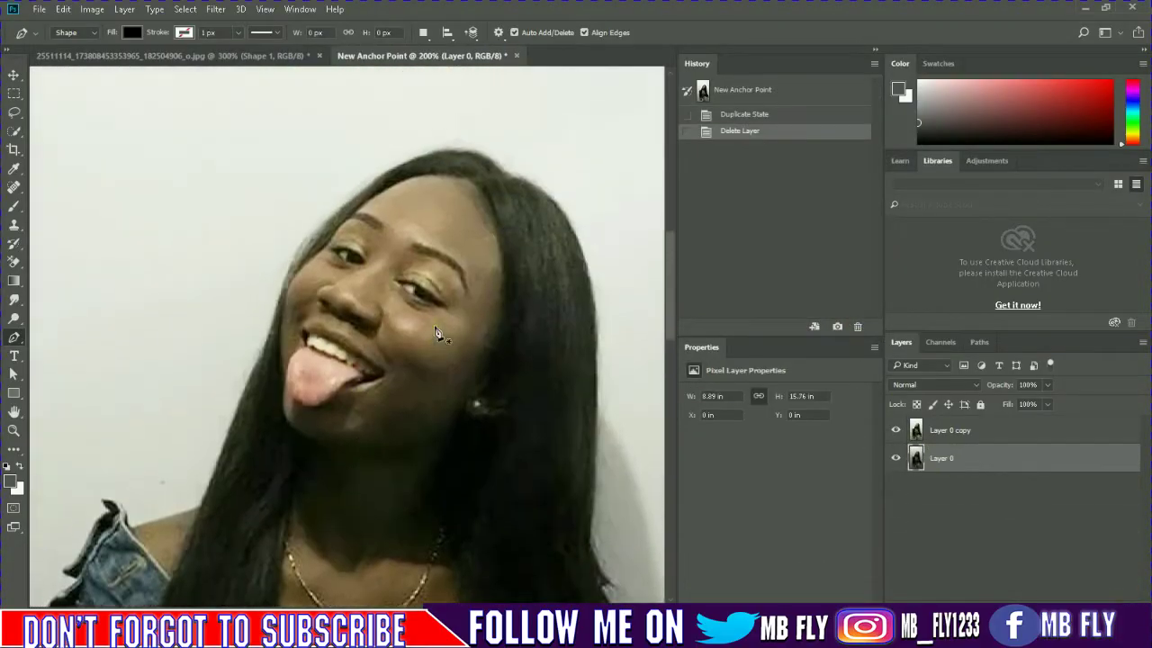
pyautogui.scroll(1, 439, 333)
# - Trace a closed Pen outline around the first eye
pyautogui.click(425, 260)
pyautogui.moveTo(462, 251); pyautogui.dragTo(507, 341)
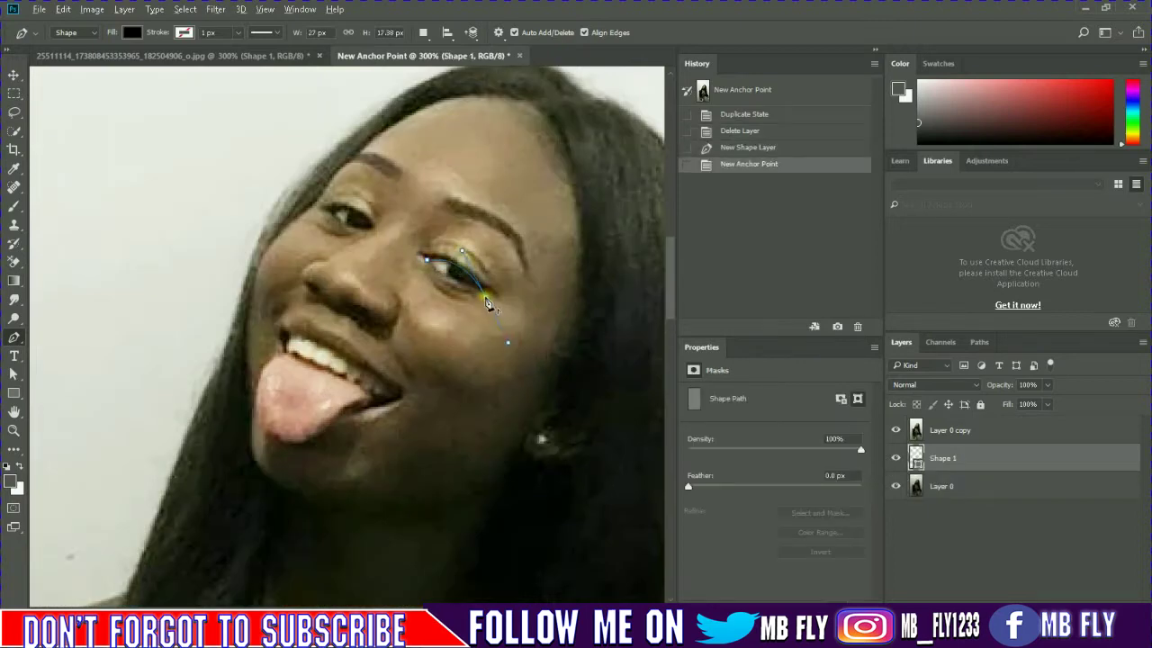
pyautogui.click(487, 304)
pyautogui.moveTo(484, 295); pyautogui.dragTo(472, 300)
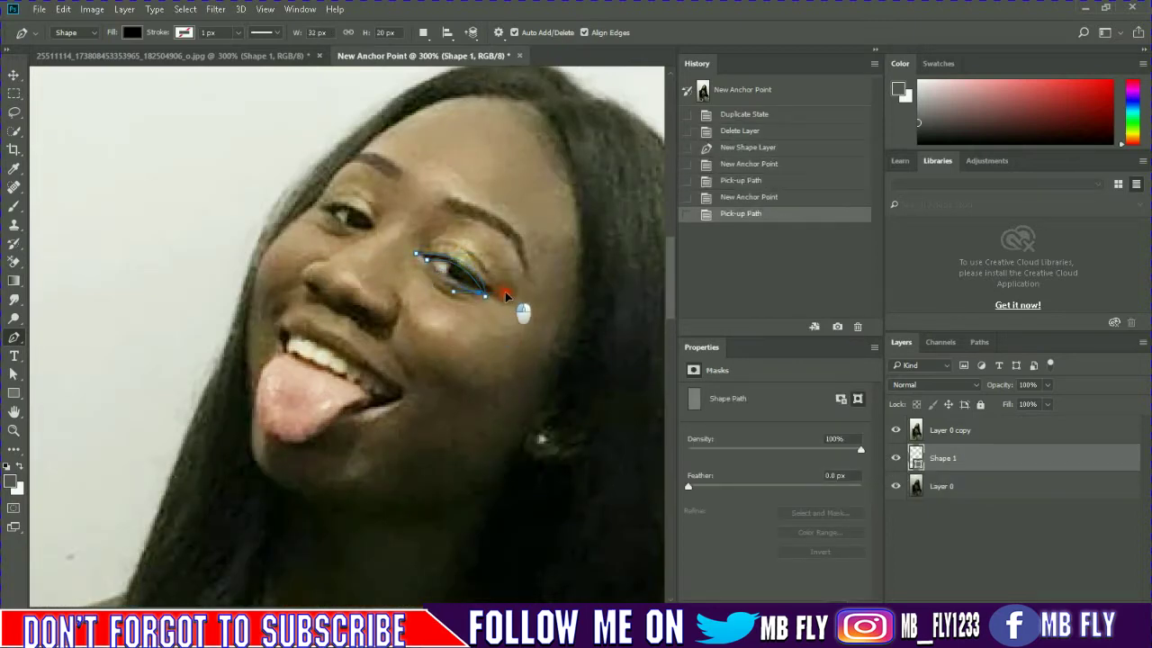
pyautogui.click(486, 295)
pyautogui.click(416, 254)
# - Toggle the Layer 0 copy photo off and on, then begin outlining the other eye
pyautogui.click(896, 432)
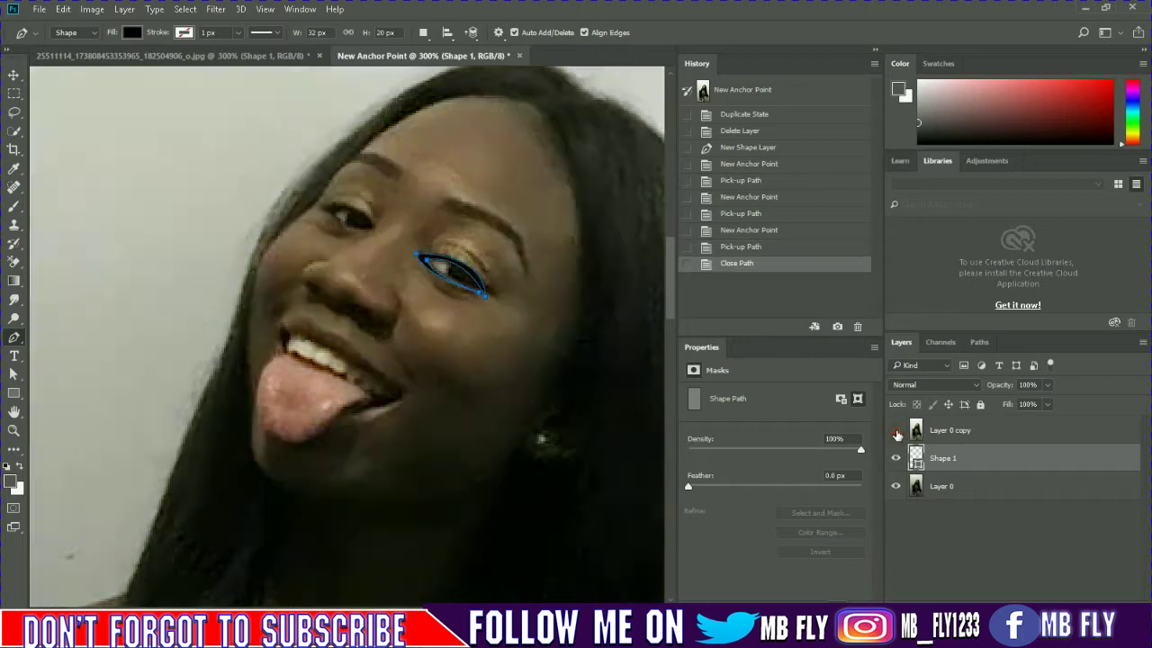
pyautogui.click(897, 432)
pyautogui.scroll(2, 347, 333)
pyautogui.moveTo(321, 266); pyautogui.dragTo(299, 276)
pyautogui.moveTo(374, 286)
pyautogui.mouseDown()
pyautogui.moveTo(402, 287)
pyautogui.moveTo(334, 274)
pyautogui.mouseUp()
# - Close the second eye outline and start a new hair path along the hairline
pyautogui.click(323, 268)
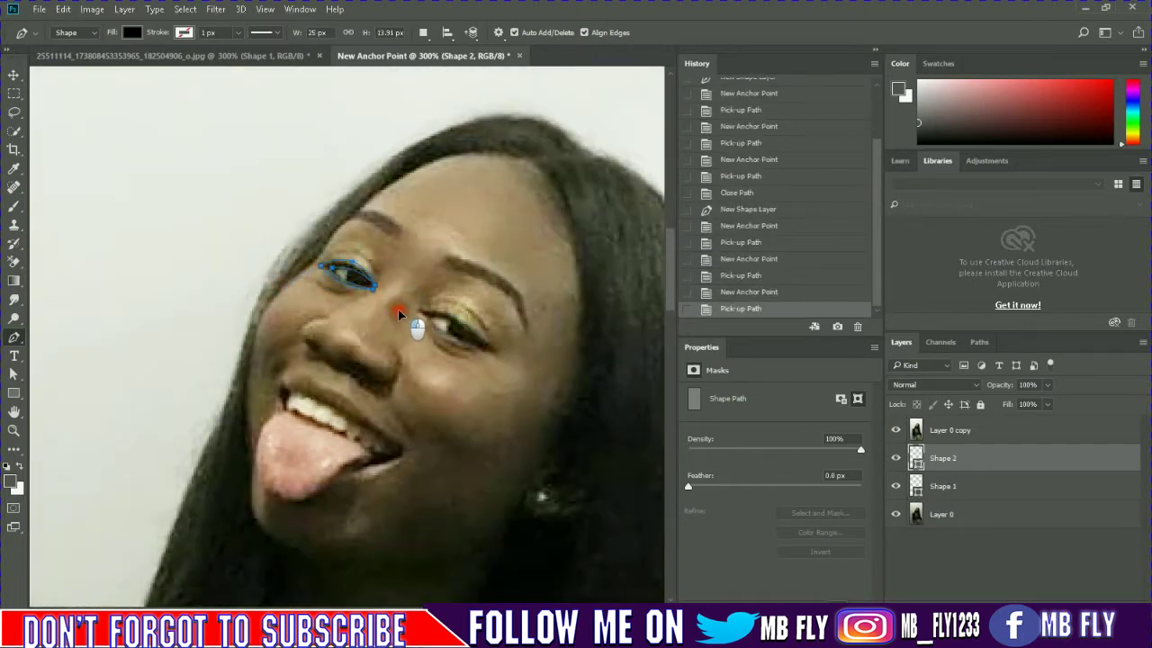
pyautogui.scroll(-1, 406, 303)
pyautogui.scroll(3, 503, 327)
pyautogui.moveTo(532, 264); pyautogui.dragTo(557, 275)
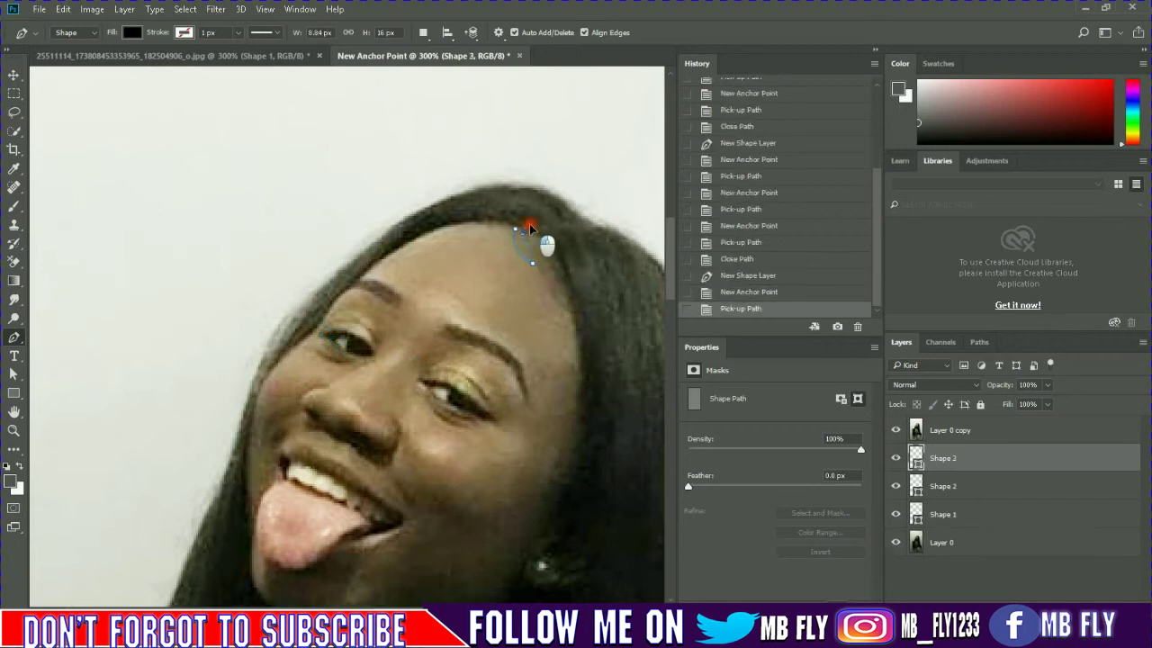
pyautogui.click(526, 234)
pyautogui.click(547, 273)
pyautogui.click(541, 249)
pyautogui.click(554, 287)
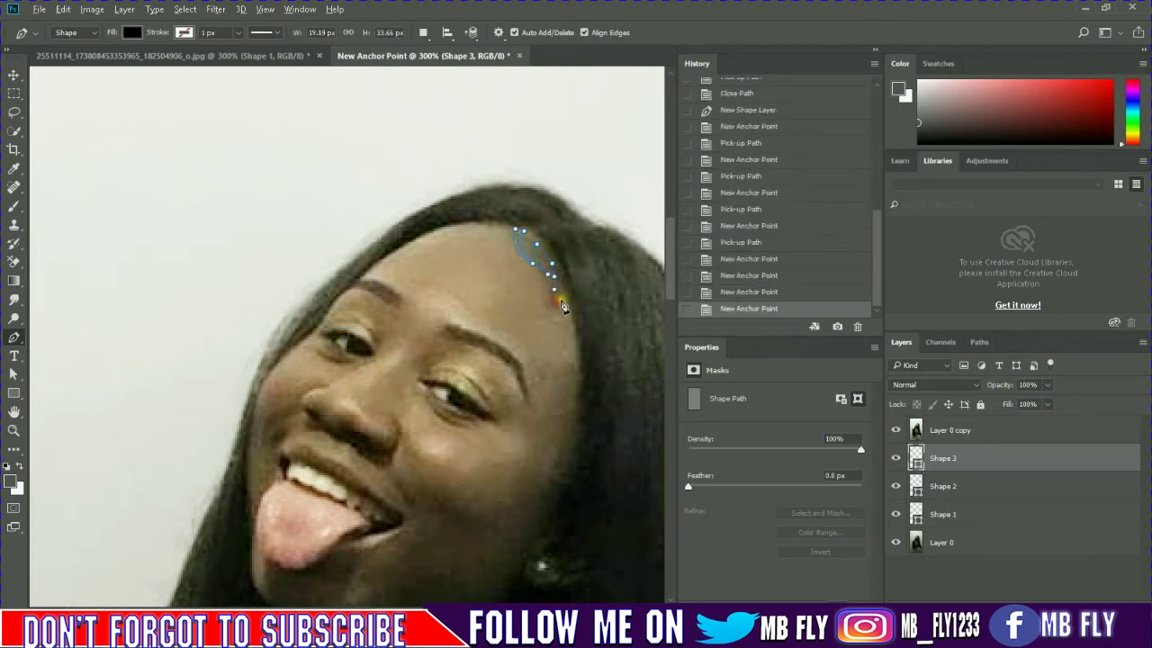
pyautogui.click(569, 319)
pyautogui.click(578, 378)
# - Extend the hair path down the face's side, around the earring and along the jaw
pyautogui.scroll(-2, 579, 386)
pyautogui.click(585, 337)
pyautogui.click(571, 360)
pyautogui.scroll(-3, 563, 384)
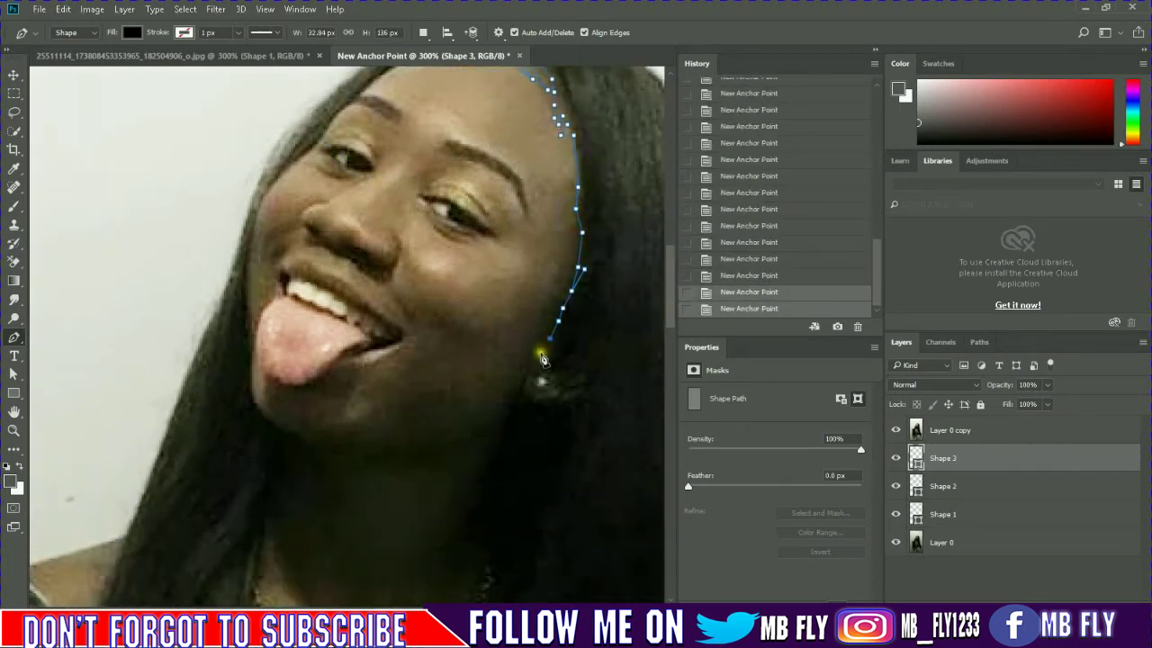
pyautogui.click(548, 241)
pyautogui.click(544, 255)
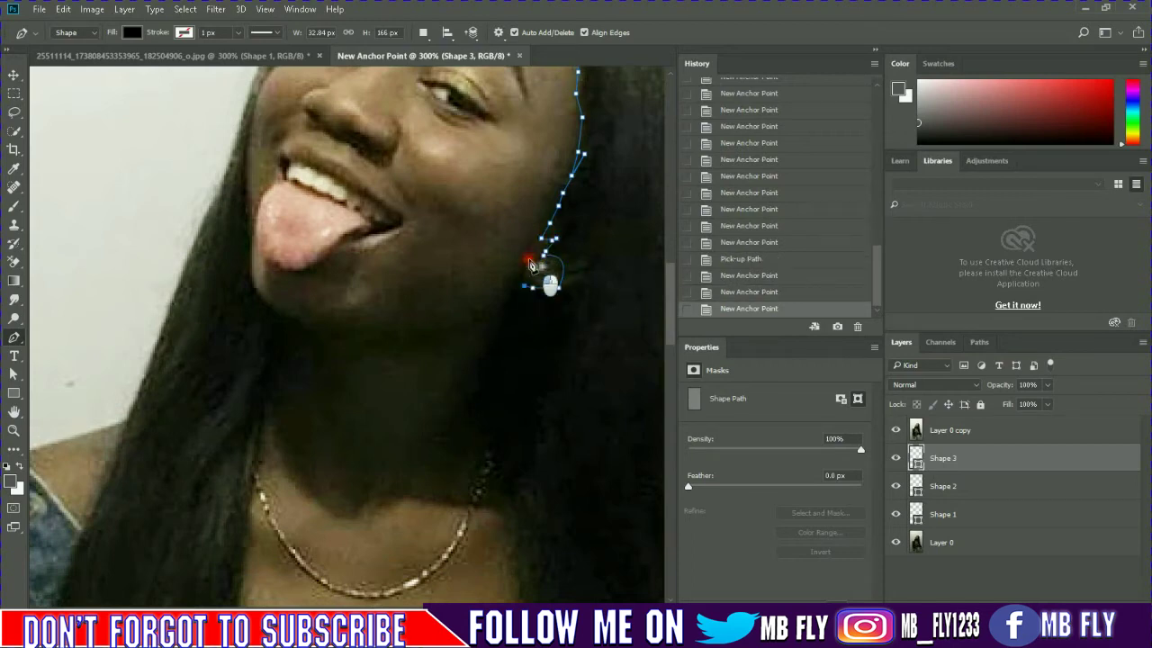
pyautogui.click(500, 311)
pyautogui.click(498, 327)
pyautogui.click(486, 365)
pyautogui.click(477, 387)
pyautogui.click(468, 423)
# - Continue the hair path down the neck and past the necklace toward the jacket
pyautogui.scroll(-2, 500, 360)
pyautogui.scroll(-1, 501, 361)
pyautogui.hscroll(2, 501, 361)
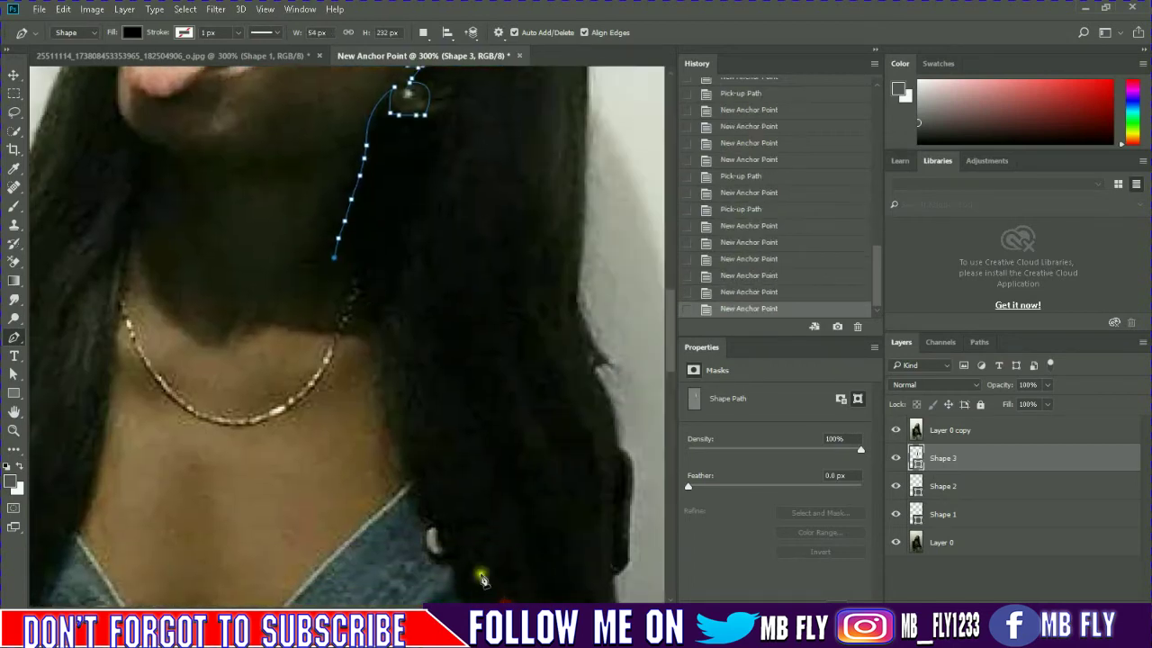
pyautogui.click(286, 342)
pyautogui.click(300, 358)
pyautogui.click(349, 259)
pyautogui.click(354, 286)
pyautogui.click(370, 351)
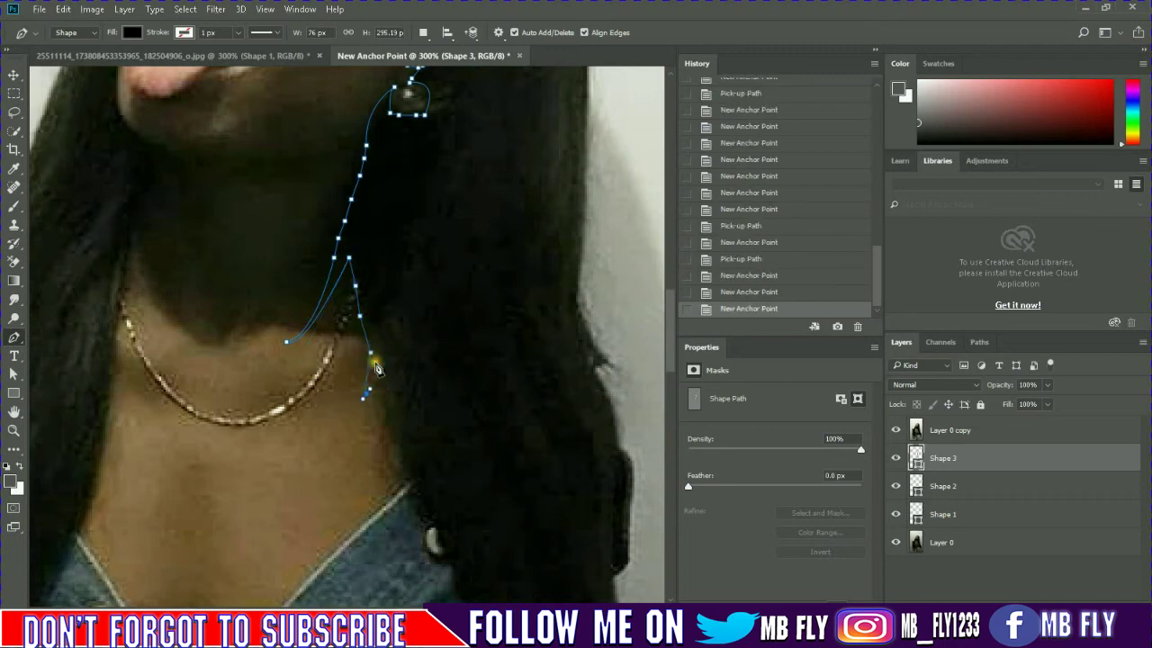
pyautogui.click(369, 393)
pyautogui.scroll(-1, 378, 396)
pyautogui.click(392, 405)
pyautogui.click(422, 474)
# - Trace the hair path down along the jacket edge
pyautogui.scroll(-3, 432, 502)
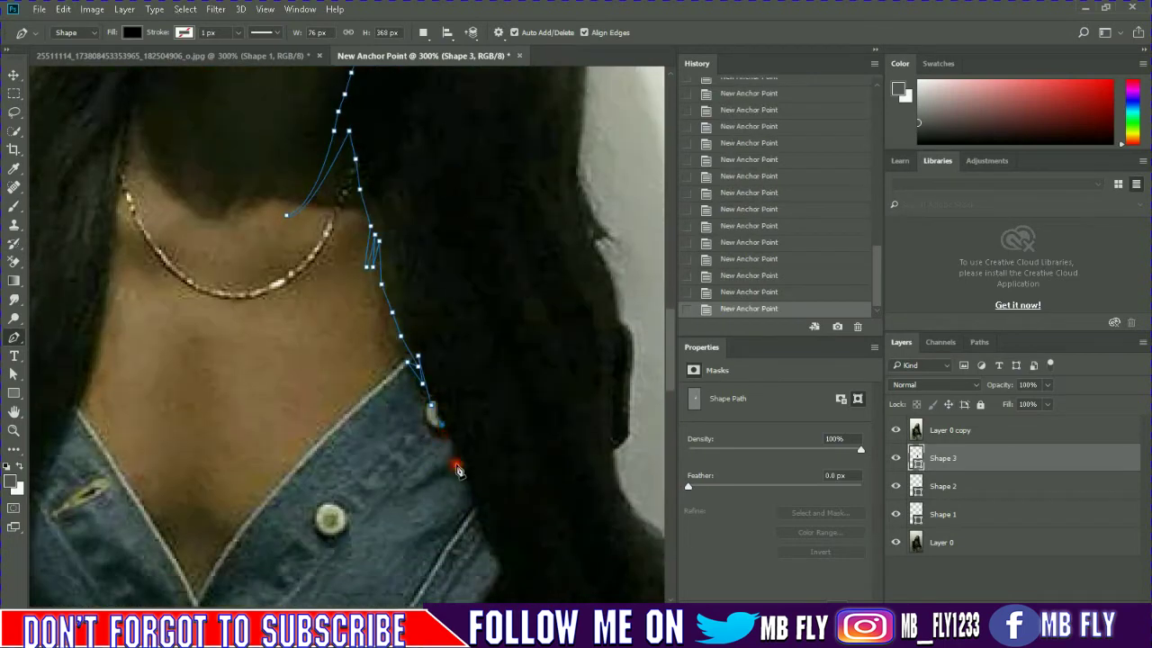
pyautogui.scroll(-3, 458, 468)
pyautogui.click(457, 314)
pyautogui.click(477, 357)
pyautogui.click(493, 394)
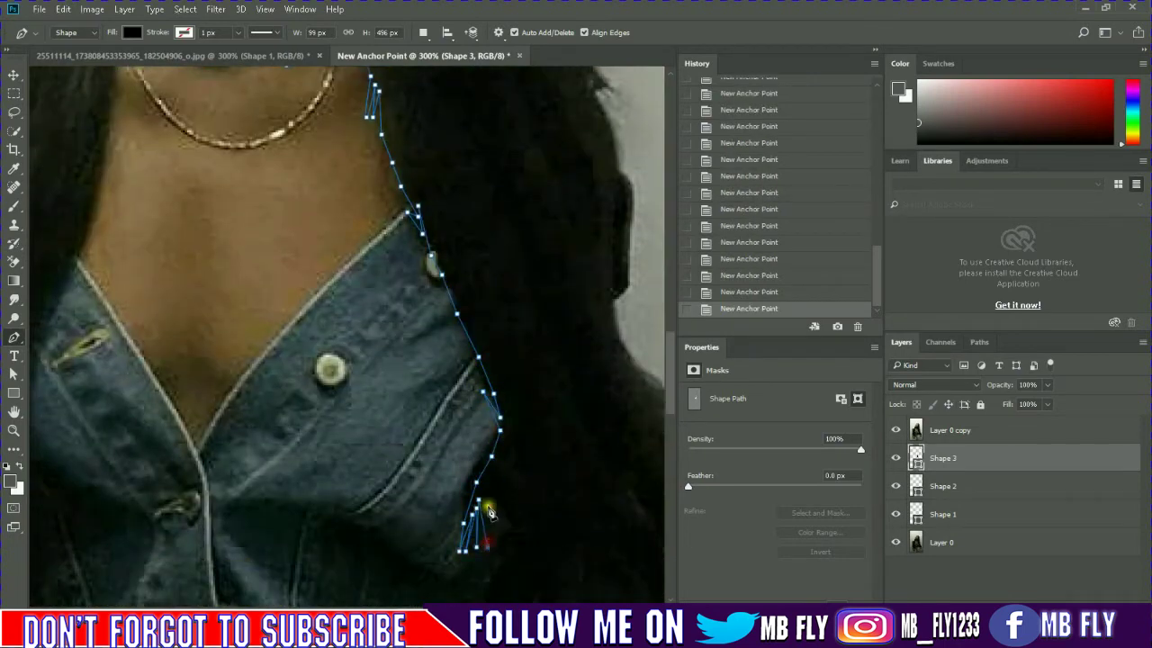
pyautogui.scroll(-5, 472, 535)
pyautogui.hscroll(6, 212, 335)
pyautogui.moveTo(211, 329); pyautogui.dragTo(234, 266)
# - Add curved points tracing the hair strands below the jacket
pyautogui.click(221, 449)
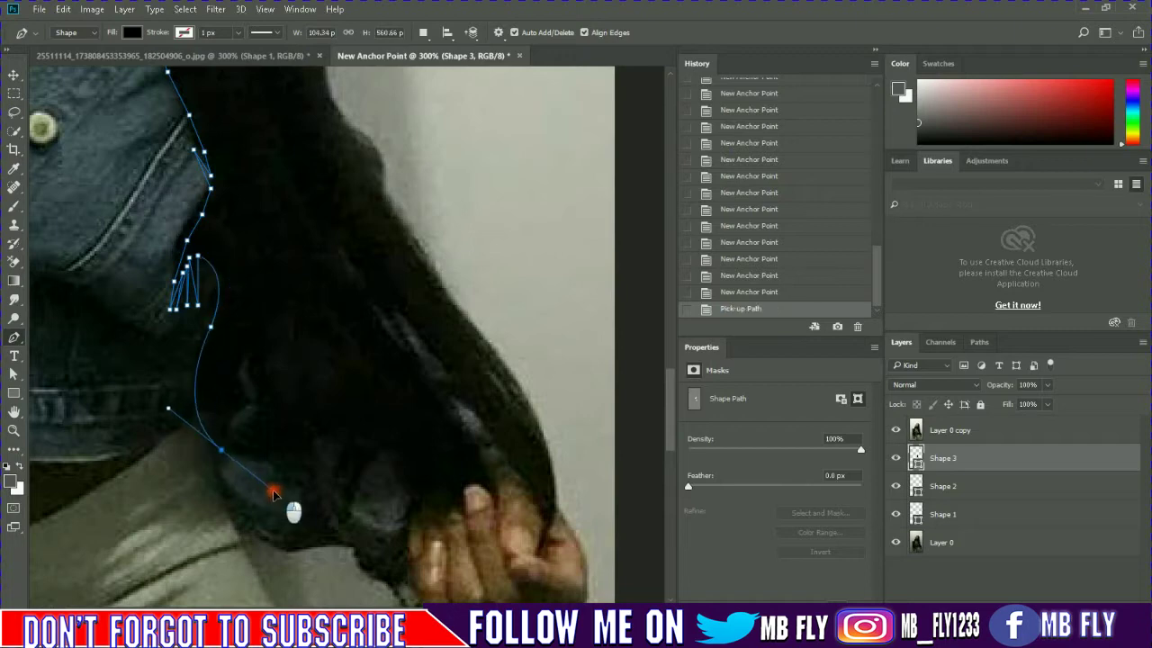
pyautogui.click(256, 481)
pyautogui.click(209, 396)
pyautogui.click(234, 449)
pyautogui.click(245, 363)
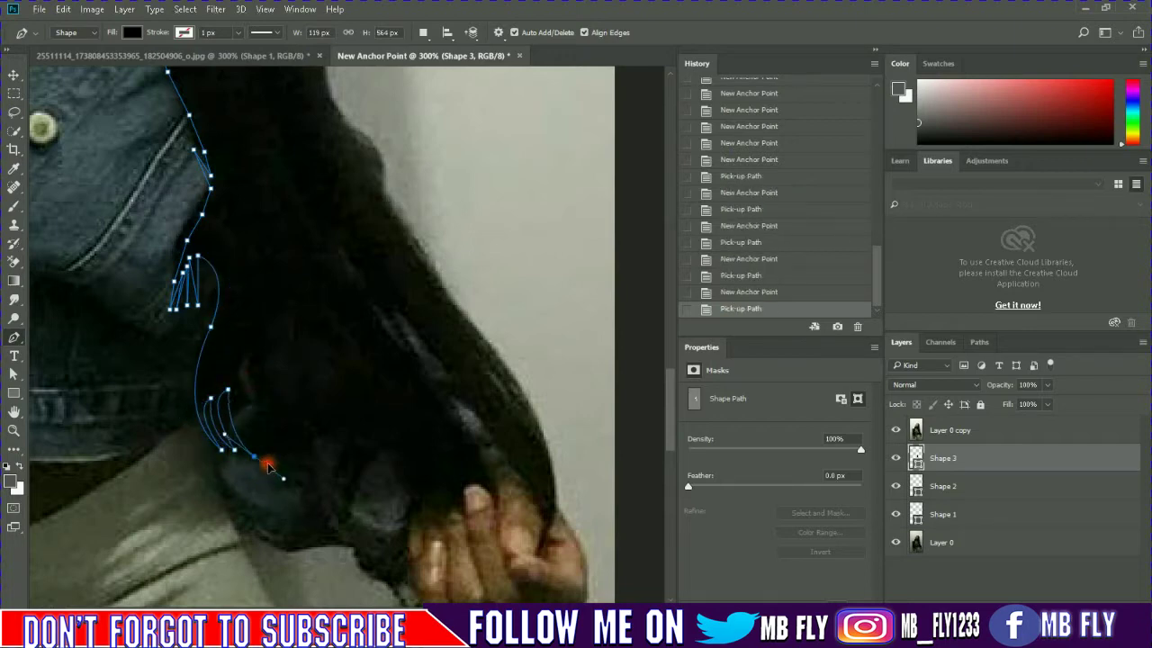
pyautogui.click(253, 455)
pyautogui.click(254, 388)
# - Outline the jagged zigzag hair ends, extending toward the hand
pyautogui.click(260, 435)
pyautogui.click(267, 457)
pyautogui.click(317, 544)
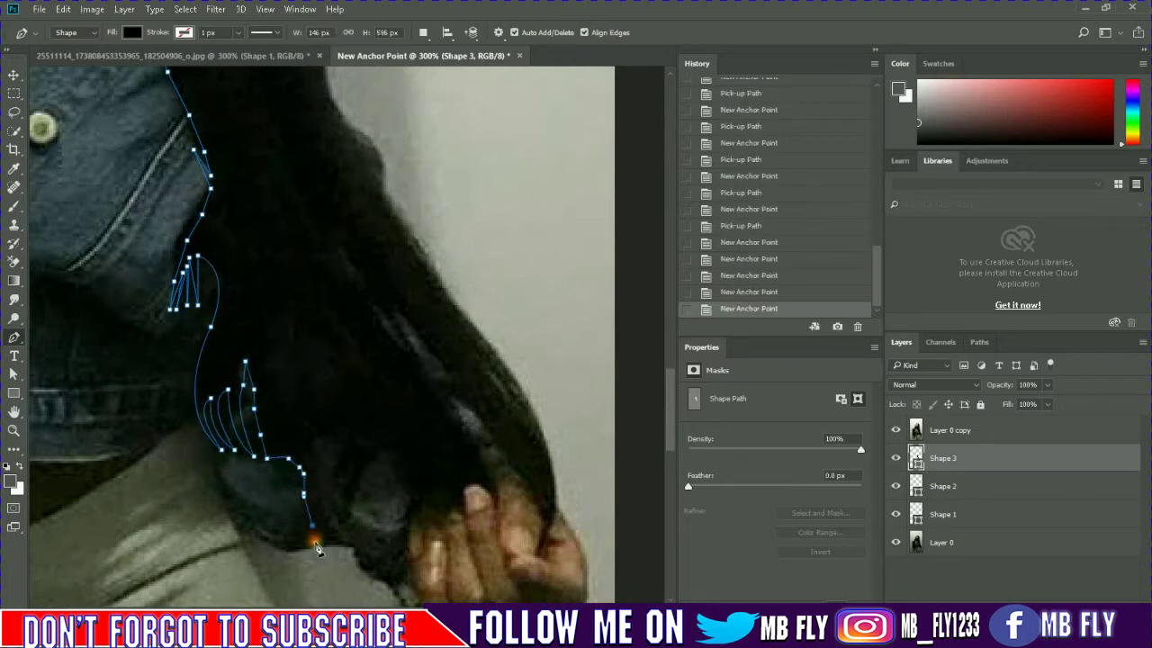
pyautogui.click(330, 455)
pyautogui.click(336, 524)
pyautogui.click(355, 497)
pyautogui.click(398, 465)
# - Run the path across the fingers and zigzag up the hair above the hand
pyautogui.scroll(-3, 410, 503)
pyautogui.click(406, 415)
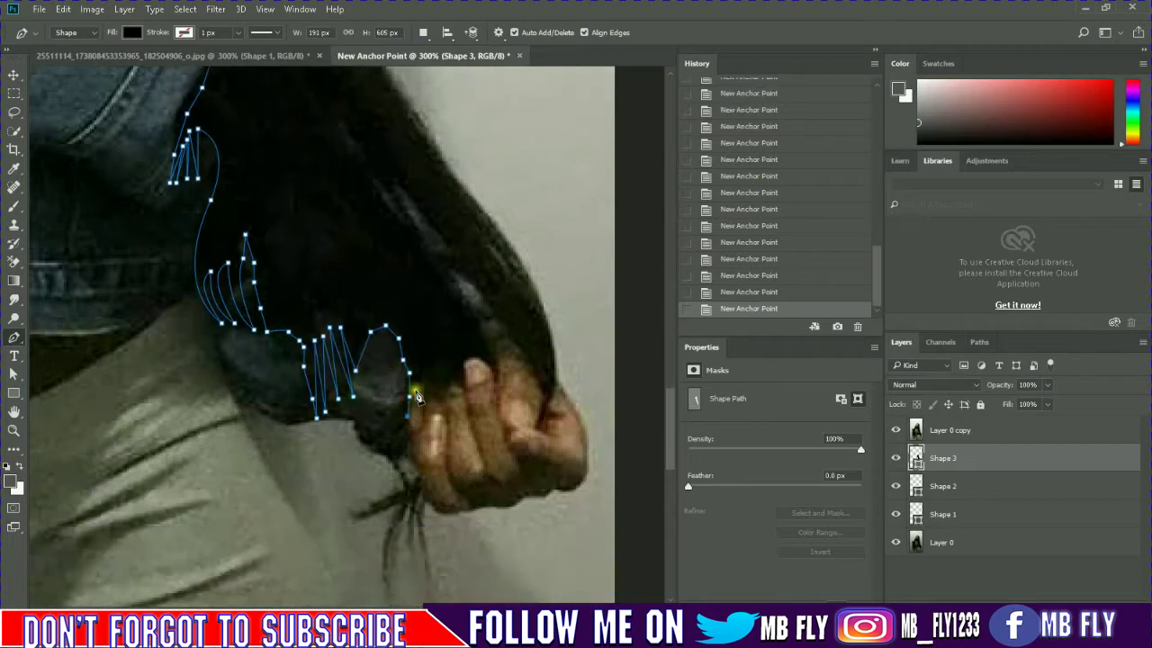
pyautogui.click(439, 369)
pyautogui.click(463, 392)
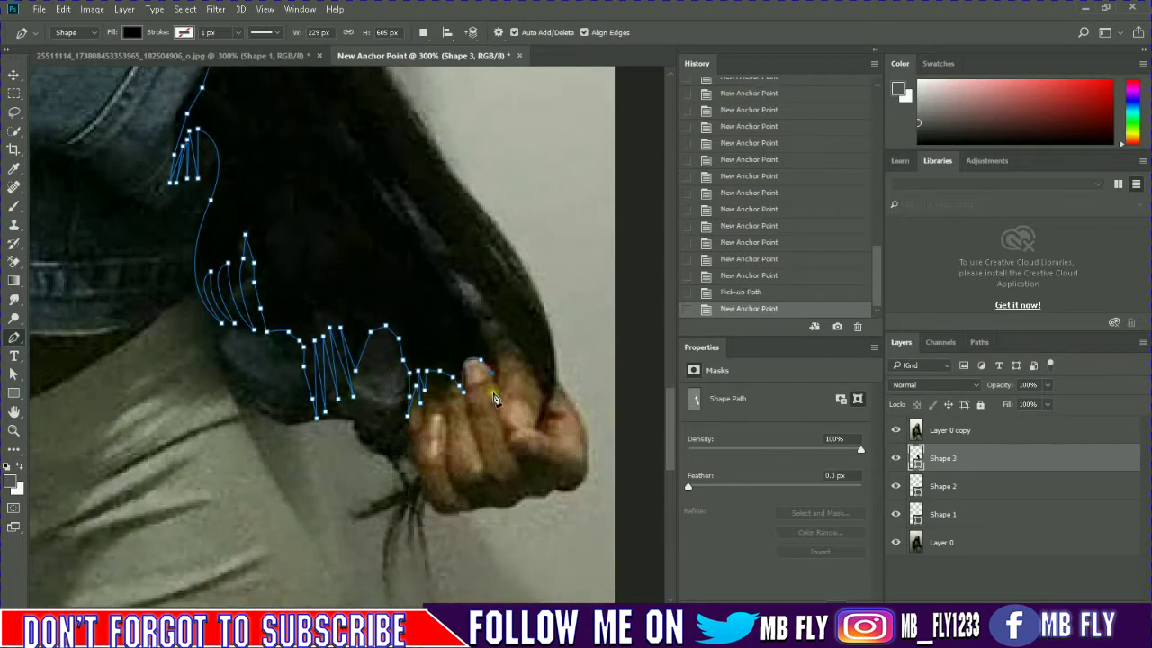
pyautogui.click(493, 384)
pyautogui.click(486, 350)
pyautogui.click(489, 305)
pyautogui.click(443, 268)
pyautogui.click(471, 292)
pyautogui.click(500, 325)
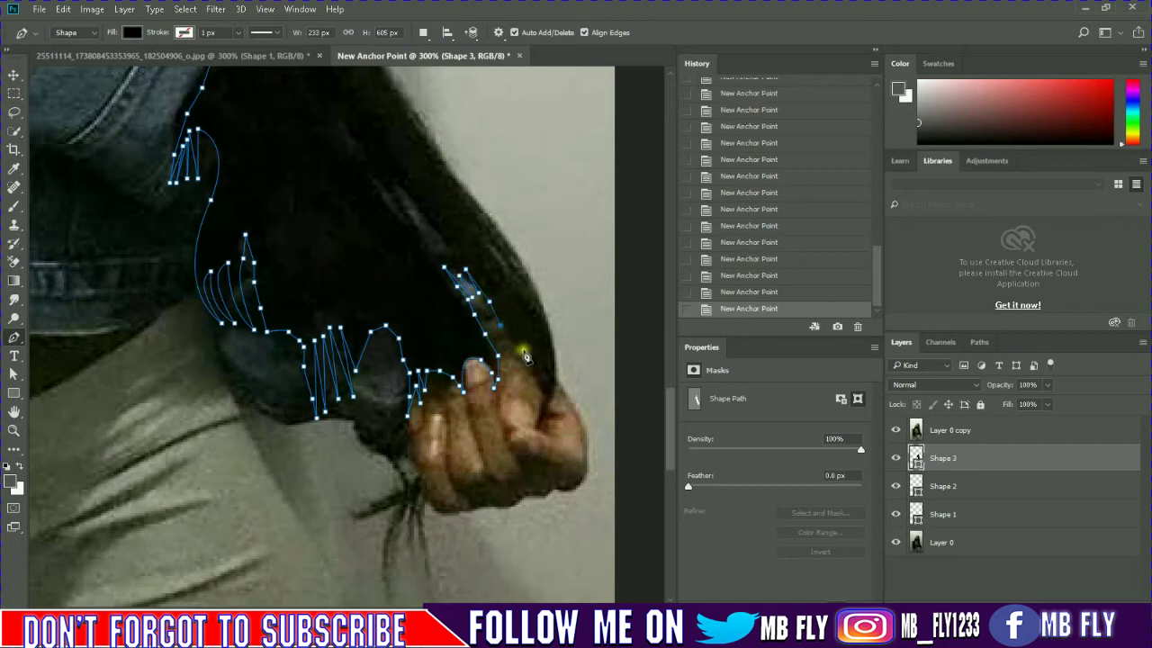
# - Trace down the hand's edge and around the knuckles
pyautogui.click(527, 357)
pyautogui.click(535, 373)
pyautogui.click(538, 389)
pyautogui.click(537, 430)
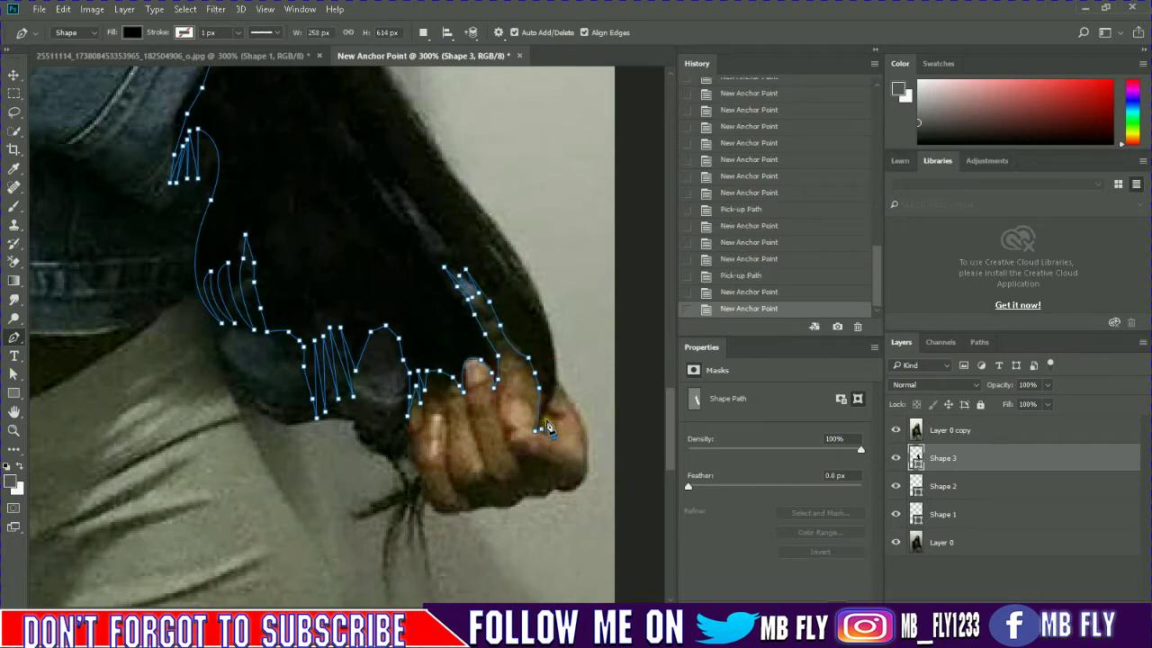
pyautogui.click(552, 437)
pyautogui.click(566, 417)
pyautogui.click(558, 425)
pyautogui.click(549, 412)
pyautogui.click(554, 383)
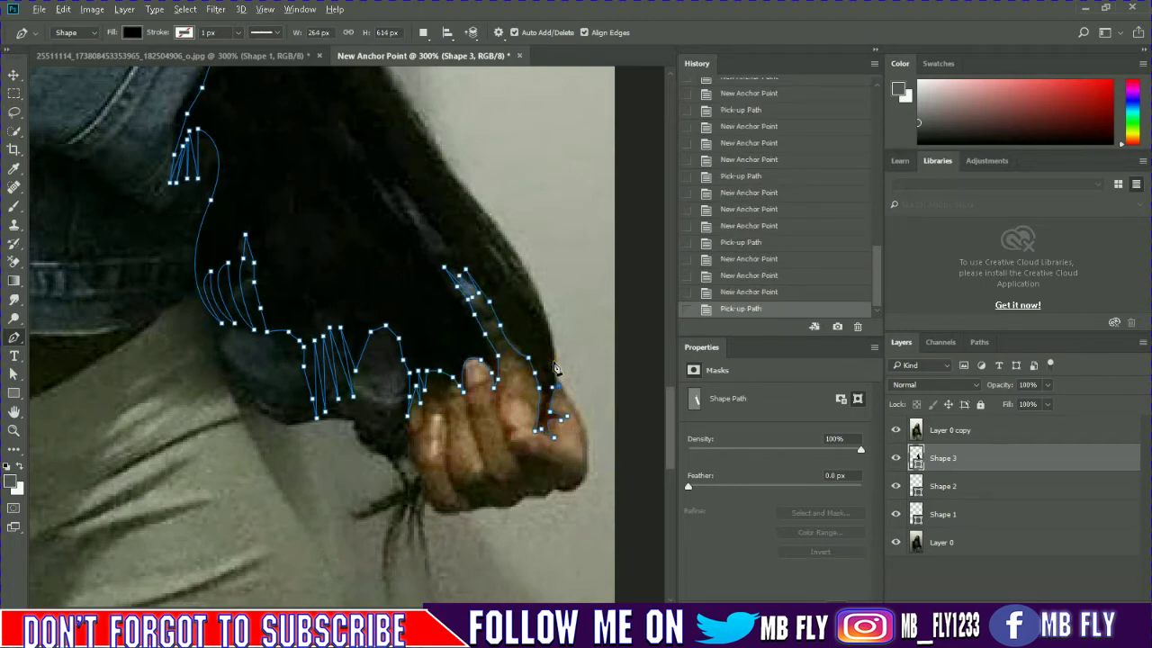
# - Carry the hair path back up the hair's outer edge past the shoulder
pyautogui.scroll(2, 555, 368)
pyautogui.click(527, 364)
pyautogui.click(532, 333)
pyautogui.click(514, 296)
pyautogui.click(479, 294)
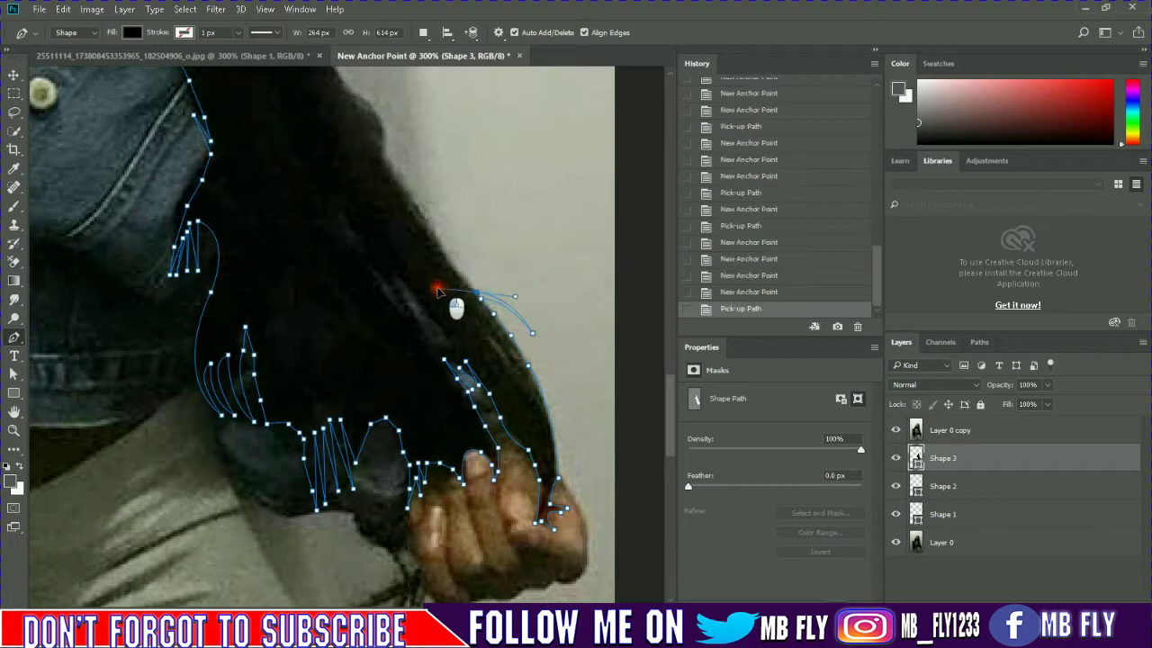
pyautogui.scroll(4, 437, 290)
pyautogui.click(434, 439)
pyautogui.click(411, 403)
pyautogui.click(389, 371)
pyautogui.click(383, 355)
pyautogui.click(348, 297)
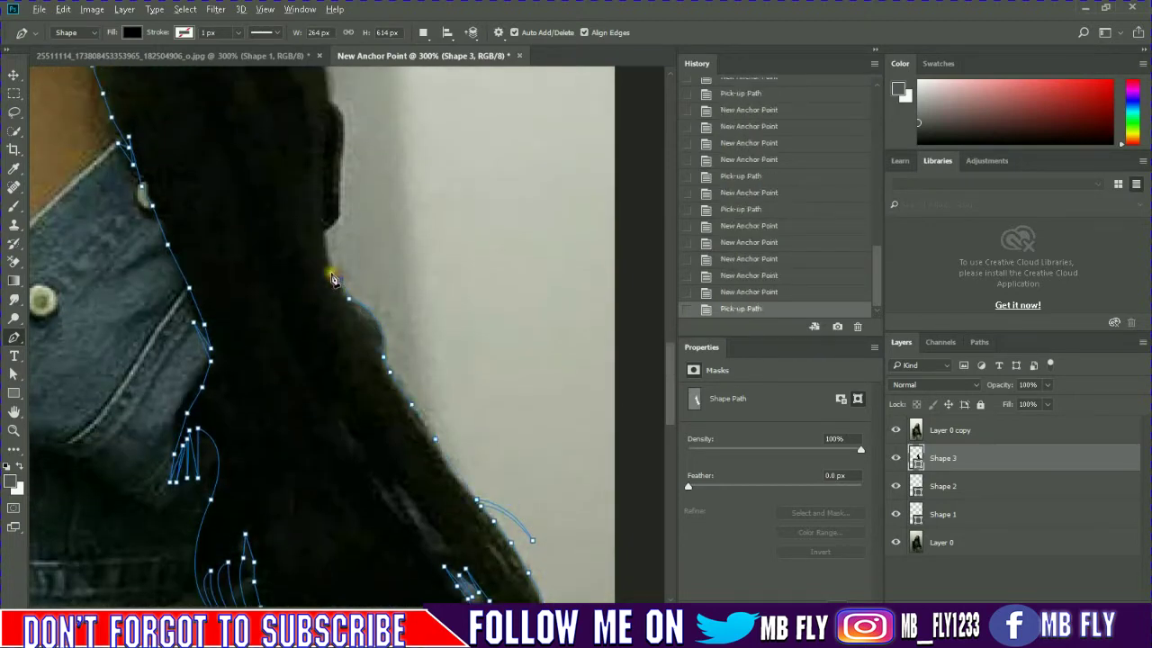
pyautogui.click(331, 278)
pyautogui.scroll(4, 334, 231)
# - Curve Shape 3's outline up the outer hair edge and over the top of the head
pyautogui.click(330, 267)
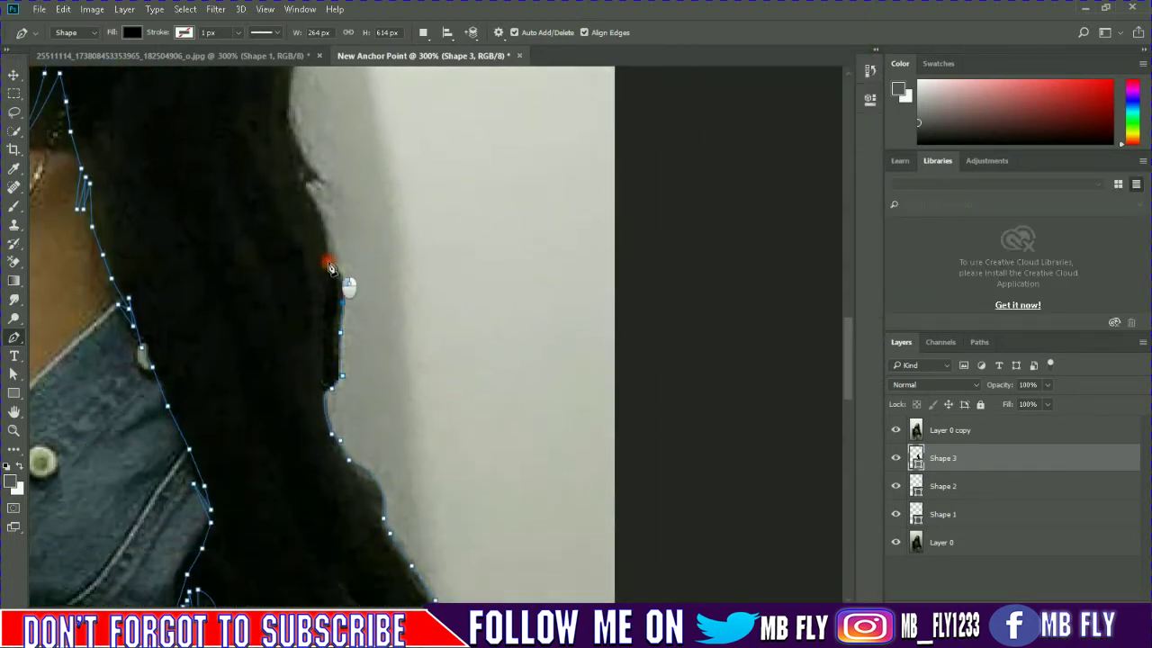
pyautogui.moveTo(329, 267); pyautogui.dragTo(302, 241)
pyautogui.scroll(4, 298, 144)
pyautogui.scroll(5, 337, 234)
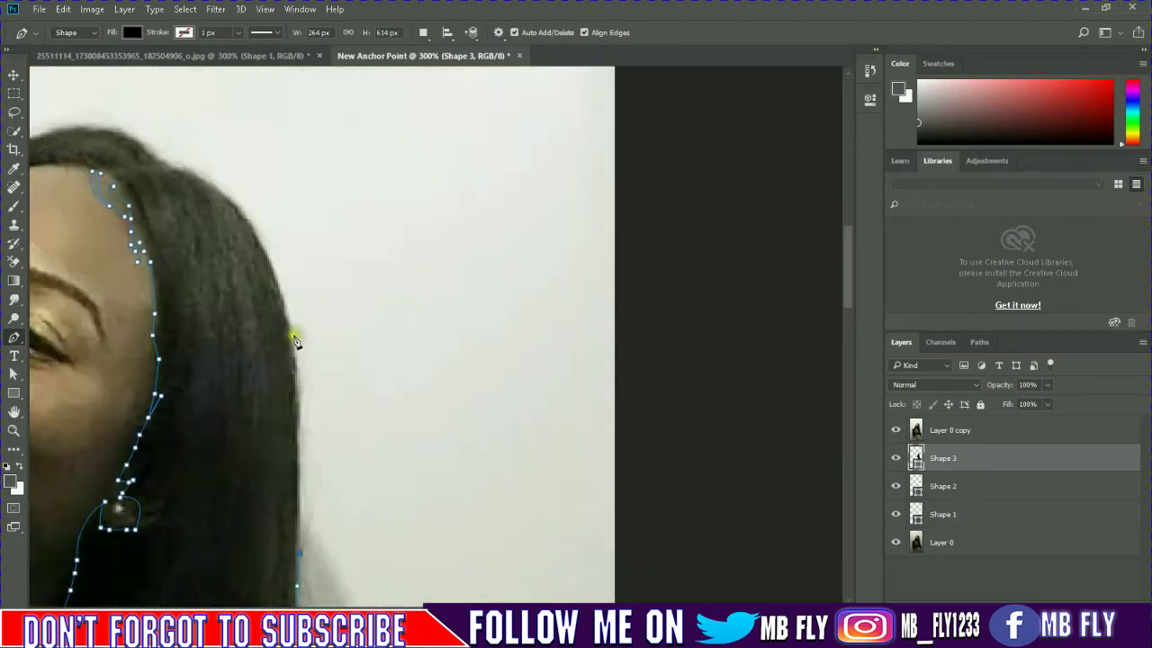
pyautogui.click(298, 359)
pyautogui.moveTo(295, 283); pyautogui.dragTo(286, 244)
pyautogui.scroll(2, 159, 180)
pyautogui.moveTo(169, 173); pyautogui.dragTo(98, 175)
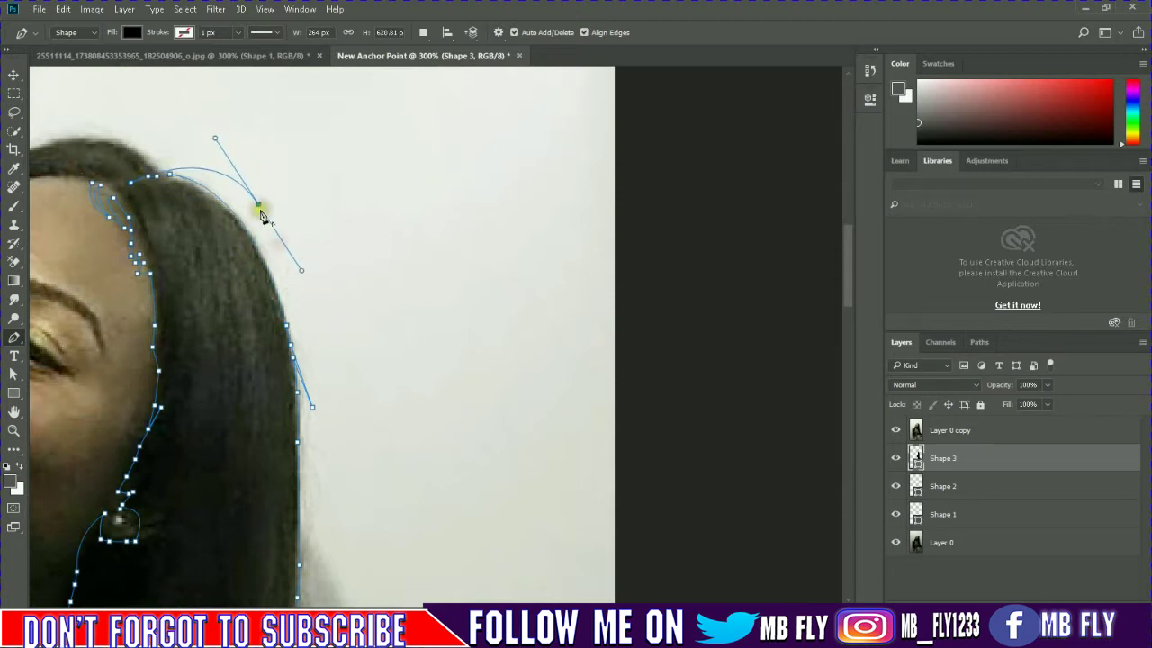
pyautogui.moveTo(258, 206)
pyautogui.mouseDown()
pyautogui.moveTo(153, 175)
pyautogui.moveTo(129, 188)
pyautogui.mouseUp()
pyautogui.scroll(2, 153, 176)
pyautogui.click(145, 260)
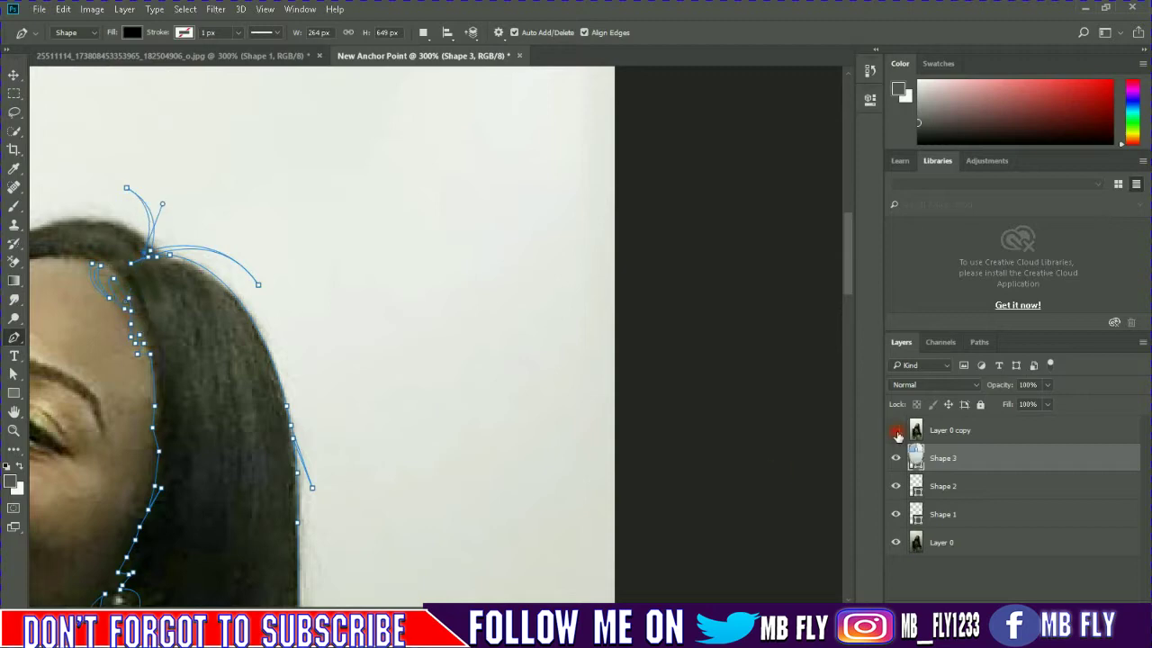
# - Show the Layer 0 copy photo and curve the outline across the head and down the left hair side
pyautogui.click(897, 435)
pyautogui.hscroll(-2, 743, 357)
pyautogui.hscroll(-3, 743, 357)
pyautogui.moveTo(261, 207); pyautogui.dragTo(216, 229)
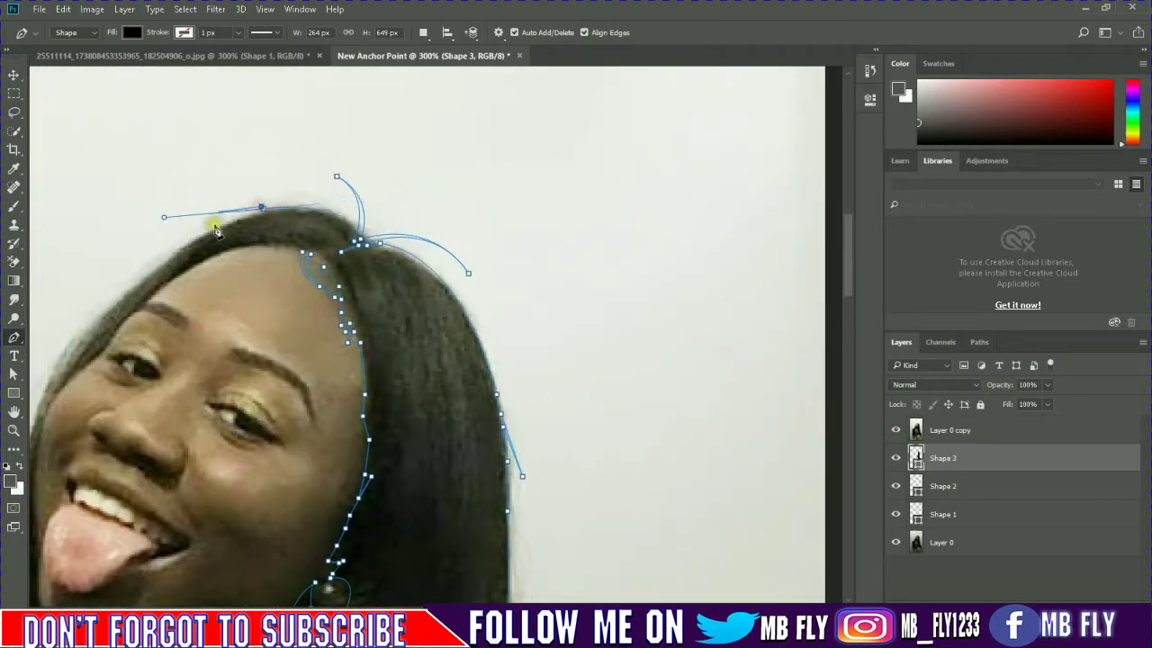
pyautogui.hscroll(-3, 432, 360)
pyautogui.moveTo(234, 308); pyautogui.dragTo(215, 321)
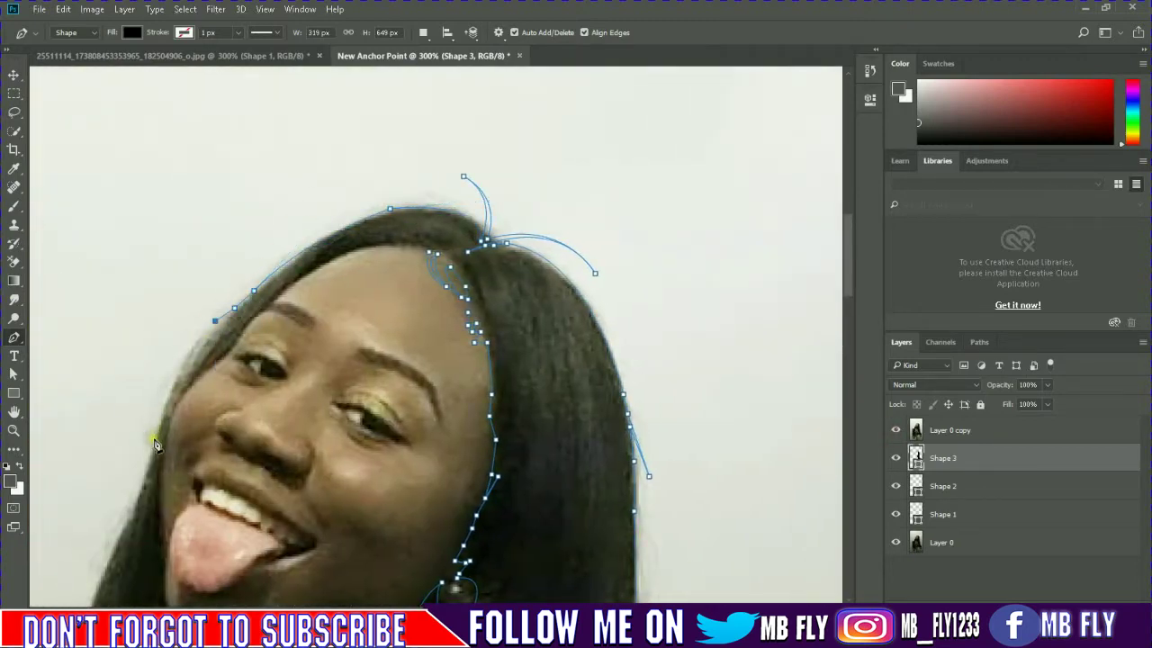
# - Extend the hair outline down along the side of the jacket
pyautogui.scroll(-3, 141, 468)
pyautogui.scroll(-3, 81, 449)
pyautogui.hscroll(-3, 81, 450)
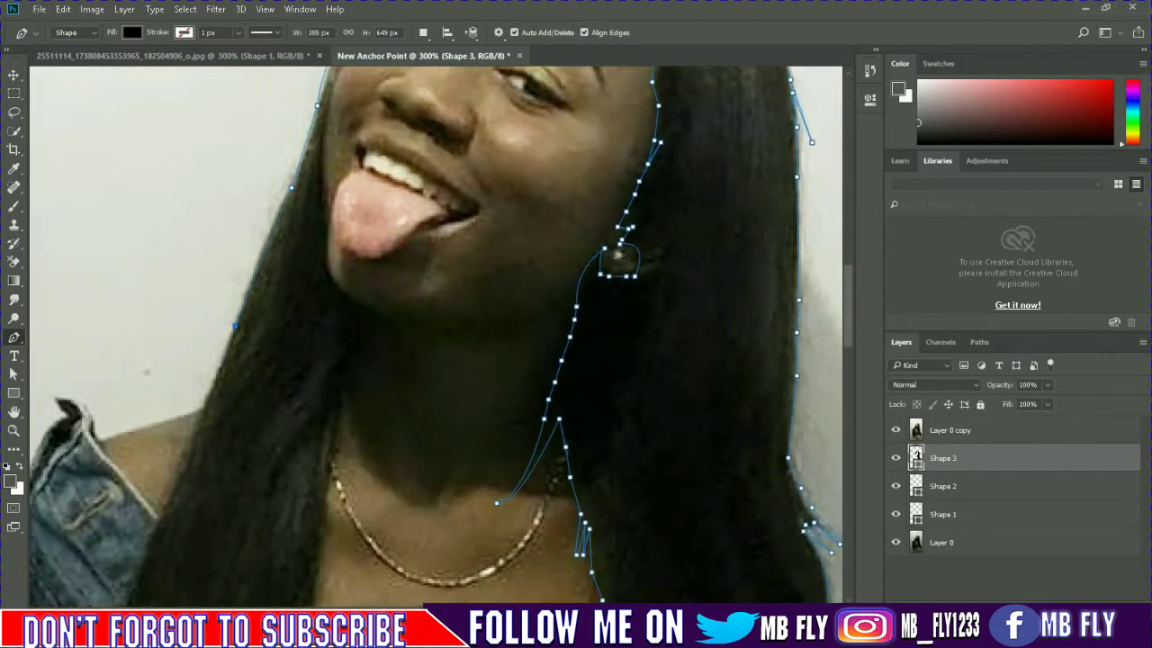
pyautogui.scroll(-5, 155, 533)
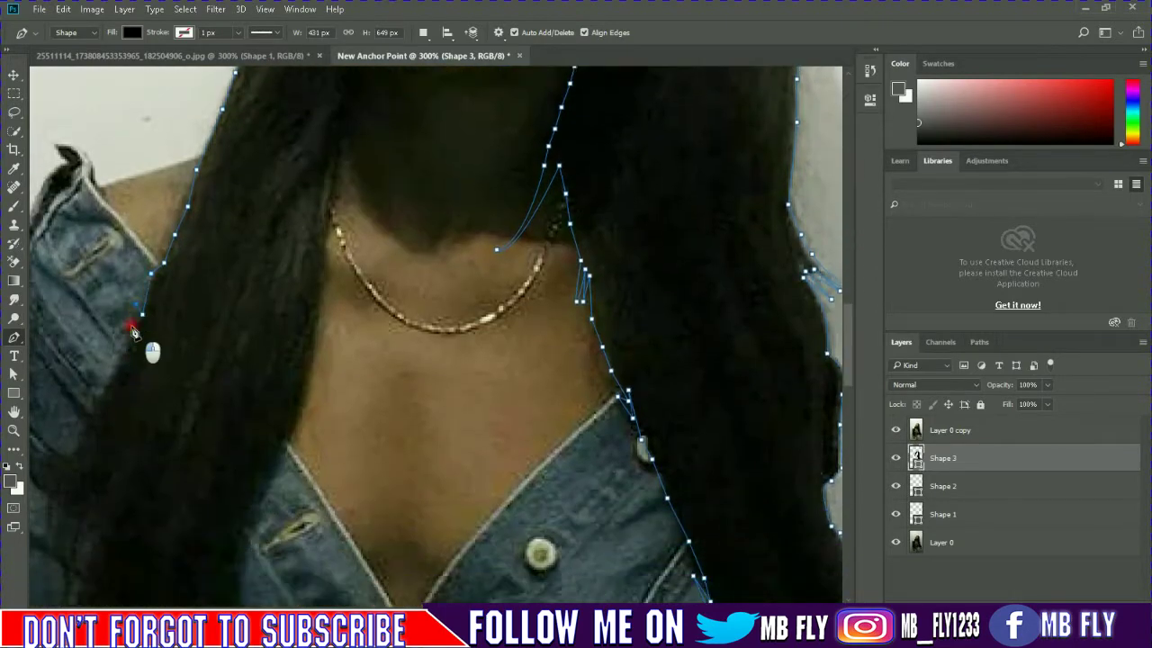
pyautogui.scroll(-3, 90, 360)
pyautogui.scroll(-3, 72, 301)
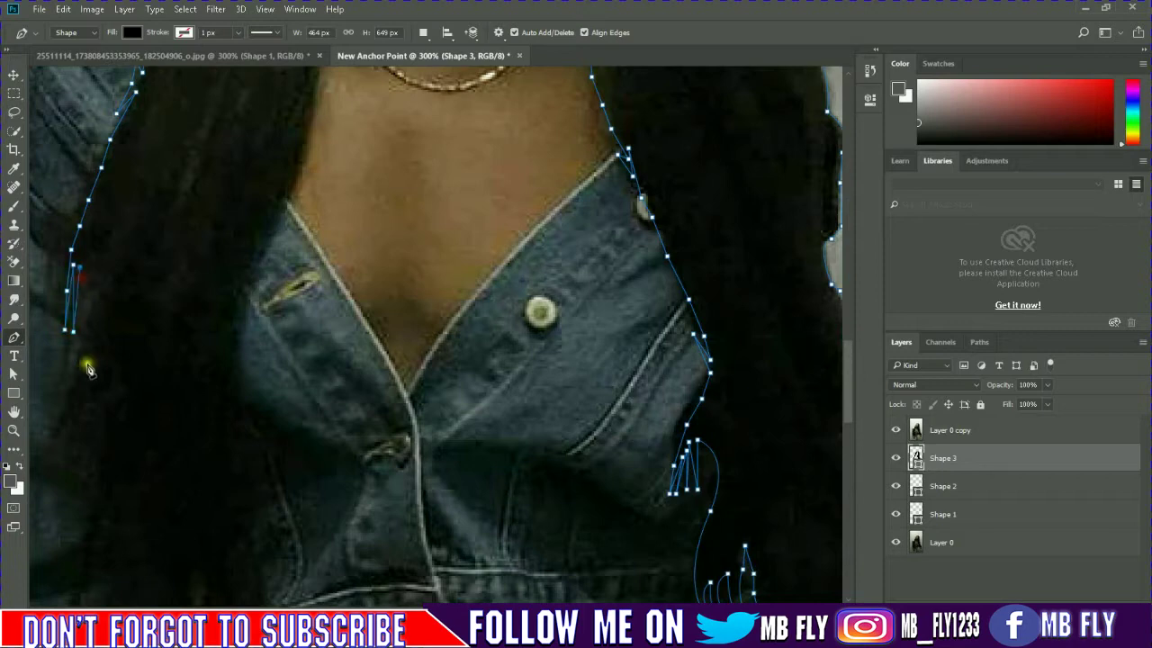
pyautogui.moveTo(45, 471); pyautogui.dragTo(43, 498)
pyautogui.click(125, 424)
pyautogui.click(117, 486)
pyautogui.click(145, 543)
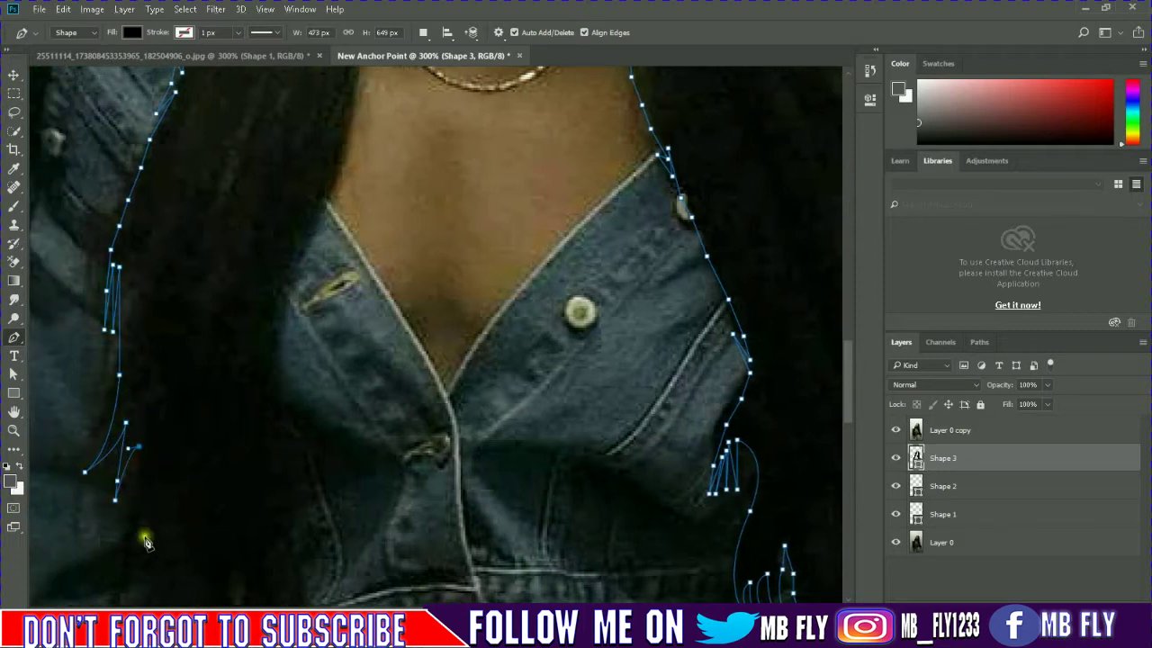
# - Trace the ragged lower ends of the hair with a run of anchor points
pyautogui.scroll(-2, 192, 394)
pyautogui.scroll(-1, 192, 394)
pyautogui.click(171, 443)
pyautogui.click(199, 523)
pyautogui.click(230, 548)
pyautogui.click(218, 413)
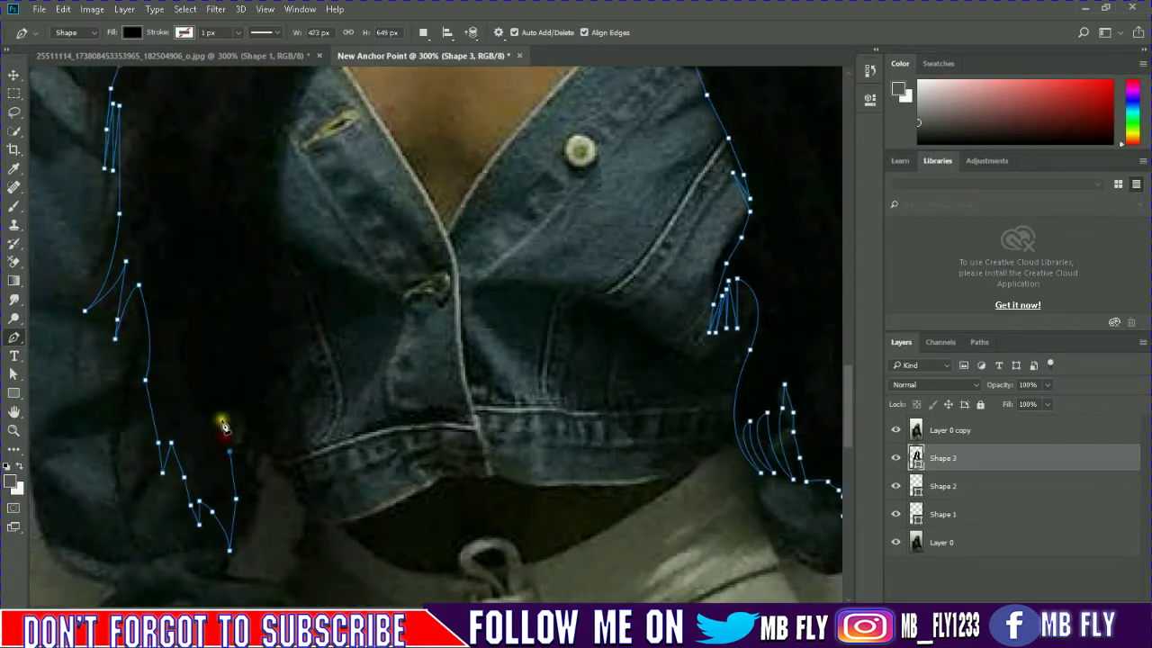
pyautogui.click(241, 387)
pyautogui.scroll(3, 255, 419)
# - Run the hair outline back up past the neckline, neck, jaw and cheek
pyautogui.click(283, 396)
pyautogui.click(296, 348)
pyautogui.scroll(1, 306, 306)
pyautogui.click(324, 321)
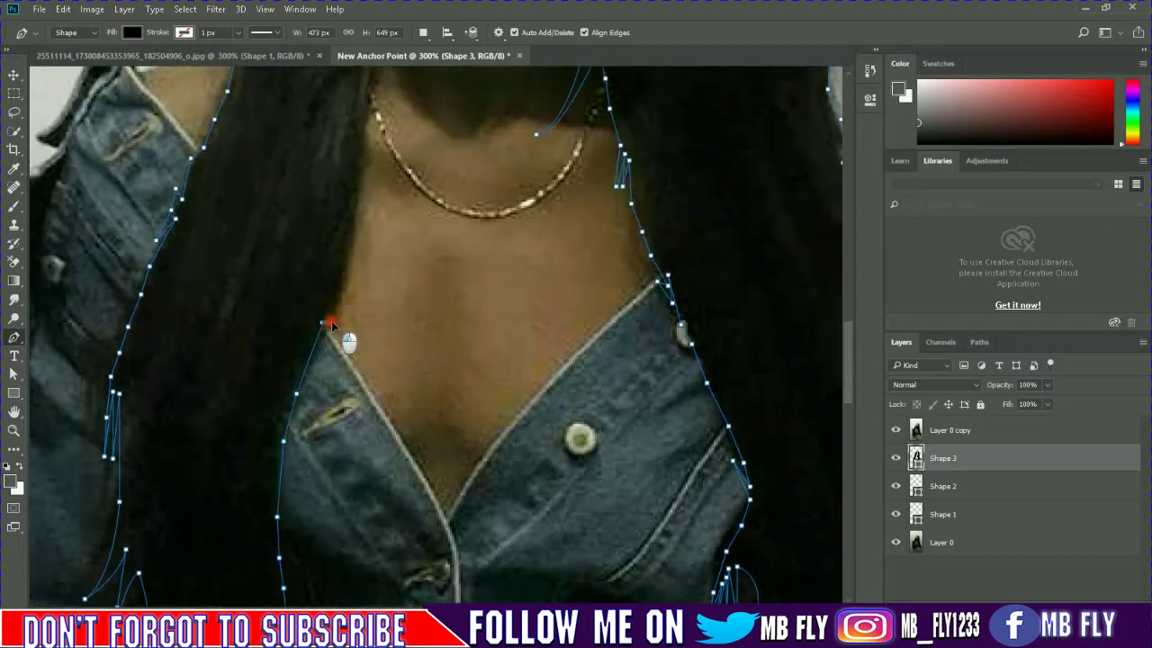
pyautogui.click(357, 206)
pyautogui.scroll(4, 360, 270)
pyautogui.click(367, 478)
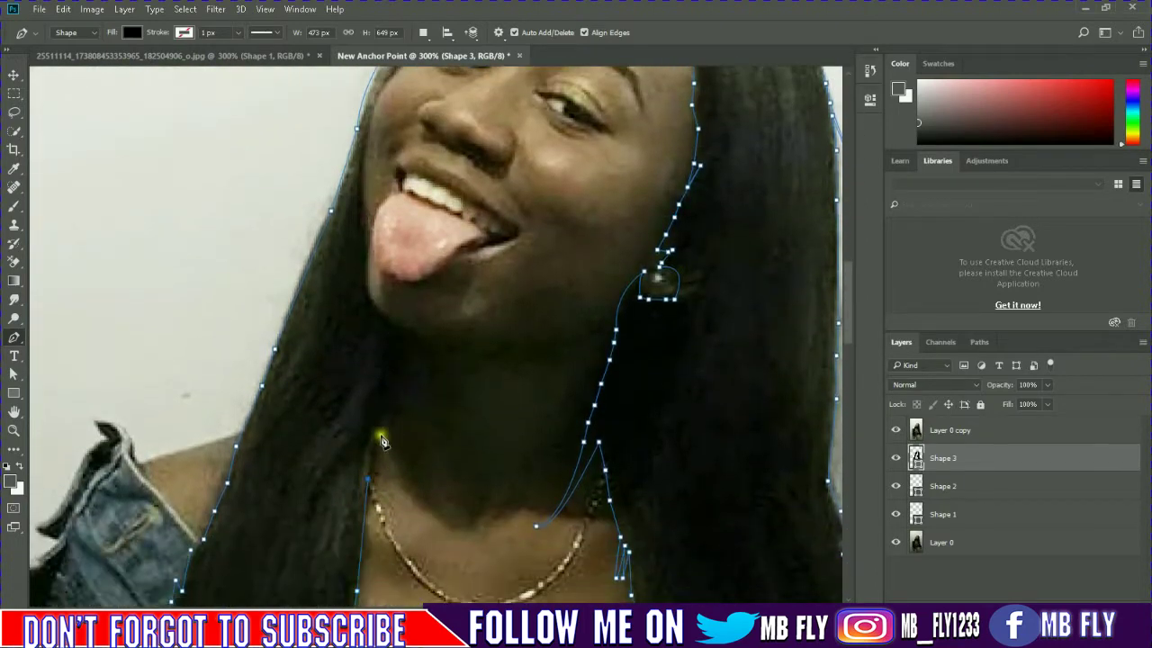
pyautogui.moveTo(402, 327); pyautogui.dragTo(367, 310)
pyautogui.moveTo(368, 259); pyautogui.dragTo(374, 198)
# - Curve the outline along the hairline and close it into a solid black hair silhouette
pyautogui.scroll(3, 364, 204)
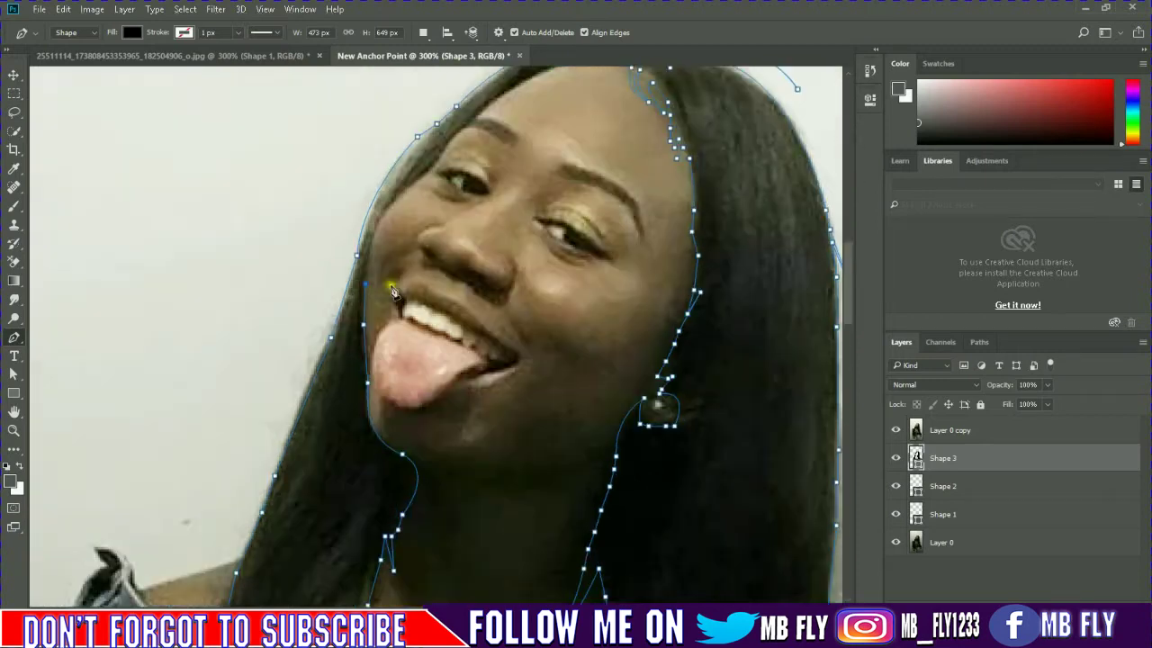
pyautogui.moveTo(410, 269); pyautogui.dragTo(493, 222)
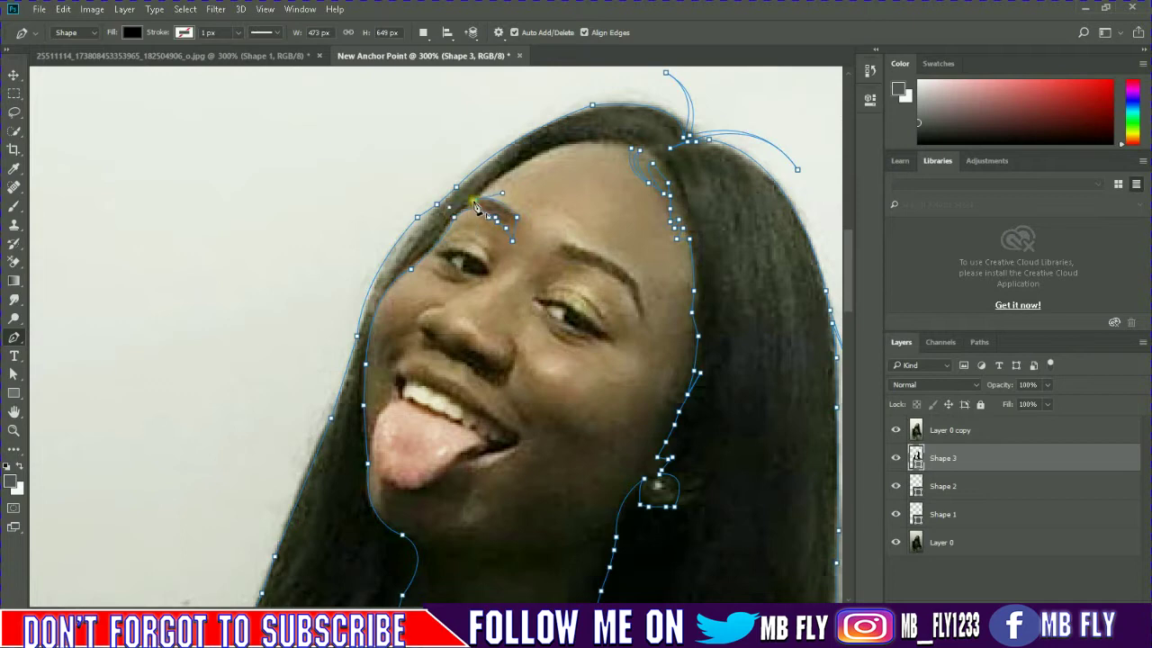
pyautogui.moveTo(584, 144); pyautogui.dragTo(608, 151)
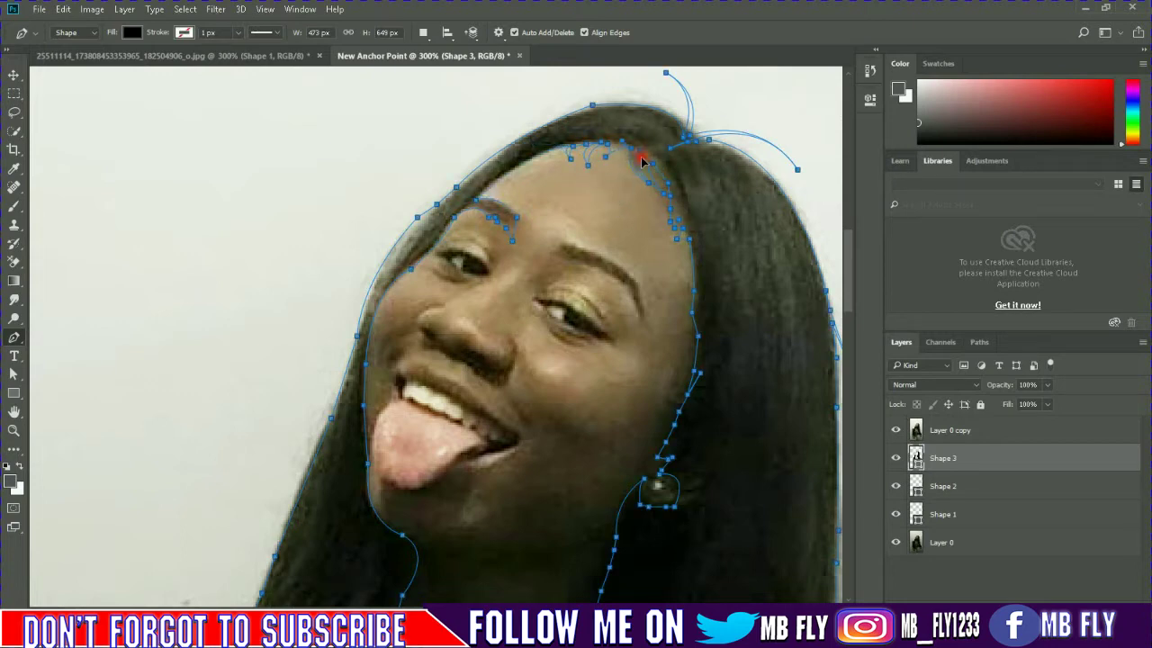
pyautogui.click(894, 430)
pyautogui.hotkey('ctrl', '0')
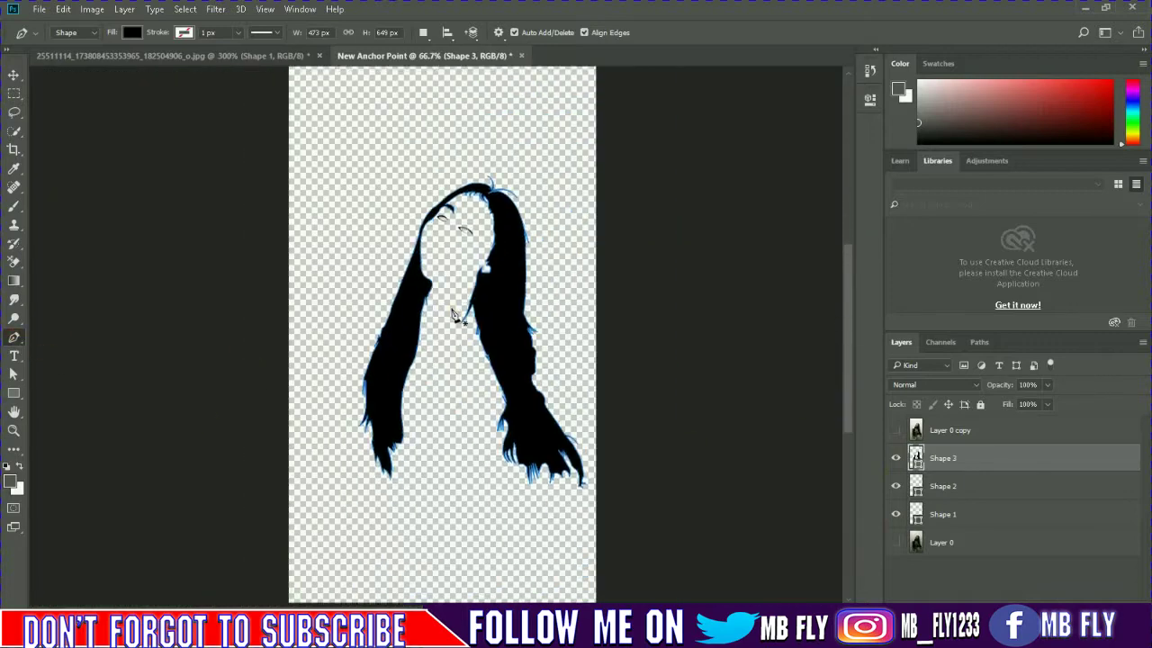
pyautogui.click(896, 430)
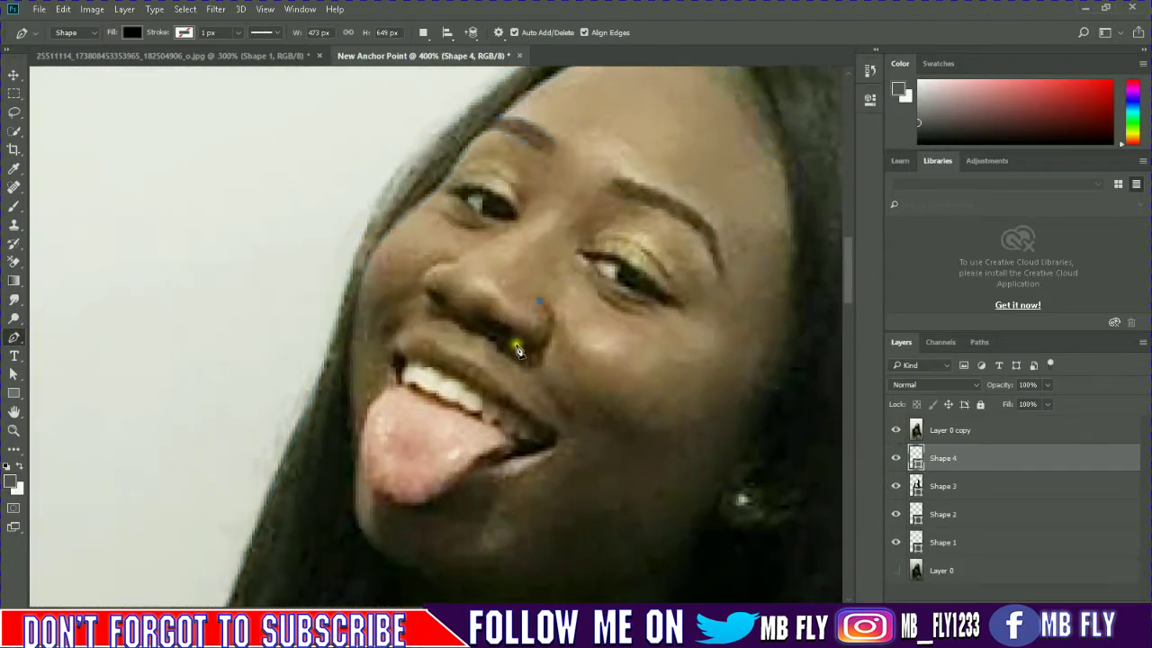
# - Draw a closed nostril ring as Shape 4
pyautogui.click(538, 301)
pyautogui.moveTo(504, 340)
pyautogui.mouseDown()
pyautogui.moveTo(493, 333)
pyautogui.moveTo(499, 359)
pyautogui.mouseUp()
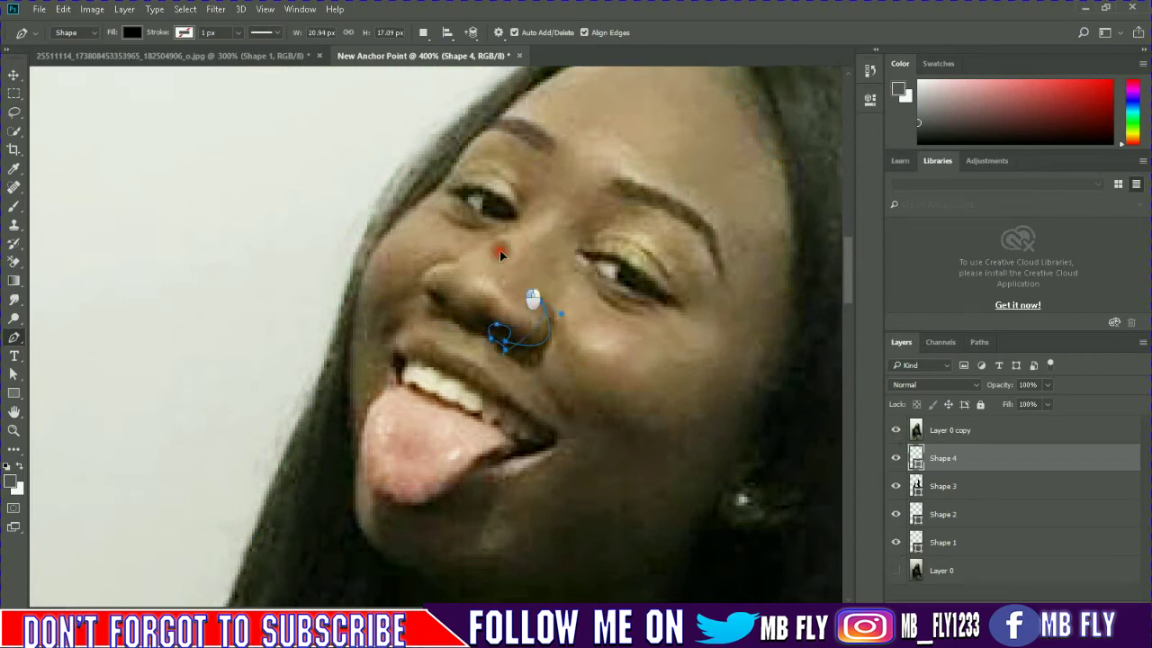
pyautogui.click(539, 301)
# - Draw Shape 5, a curve beside the nose running up toward the eye
pyautogui.moveTo(430, 292); pyautogui.dragTo(450, 314)
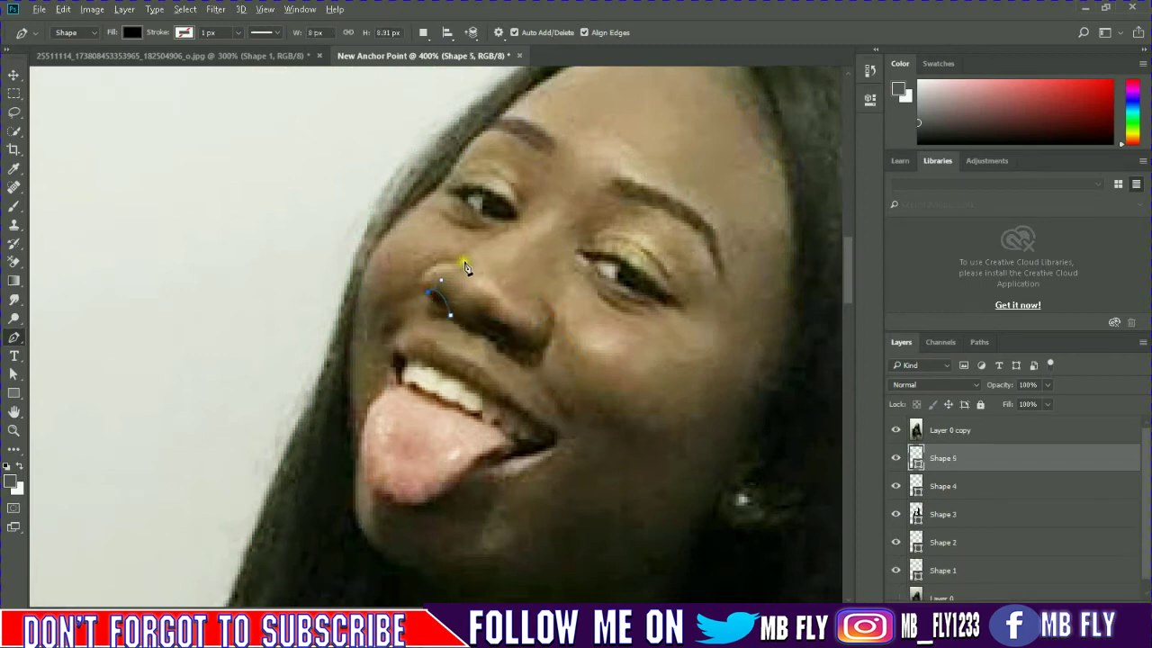
pyautogui.moveTo(465, 262); pyautogui.dragTo(521, 259)
pyautogui.moveTo(459, 338); pyautogui.dragTo(463, 341)
pyautogui.scroll(-3, 402, 313)
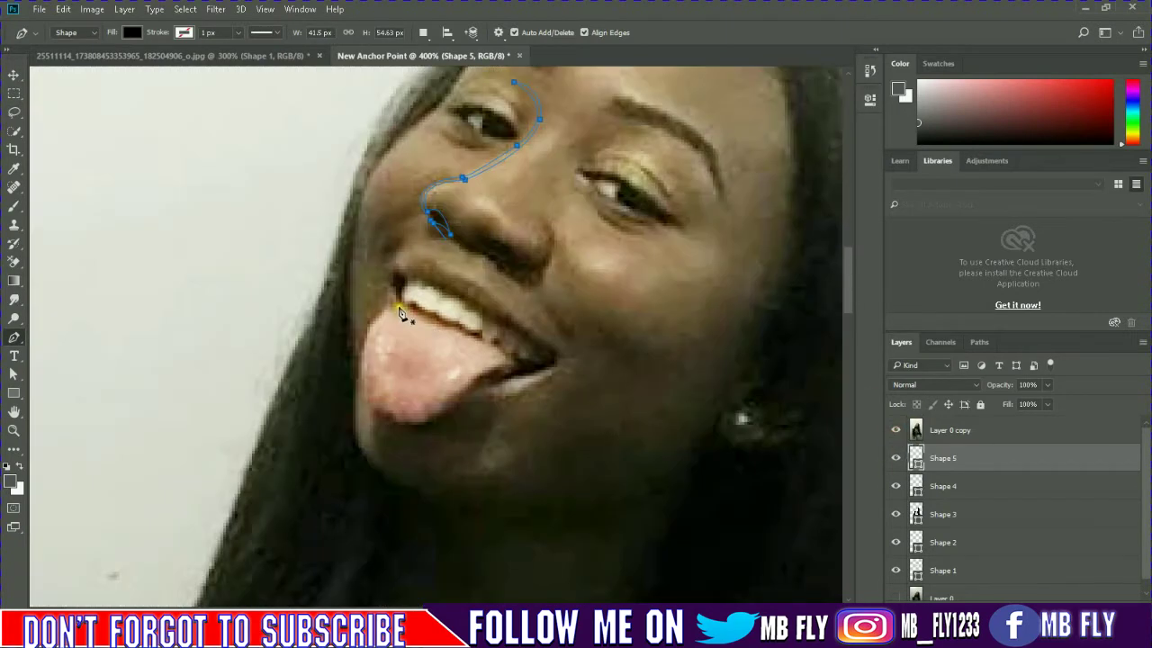
# - Begin Shape 6 along the teeth edge and curve it under the tongue
pyautogui.click(407, 300)
pyautogui.click(422, 308)
pyautogui.click(438, 305)
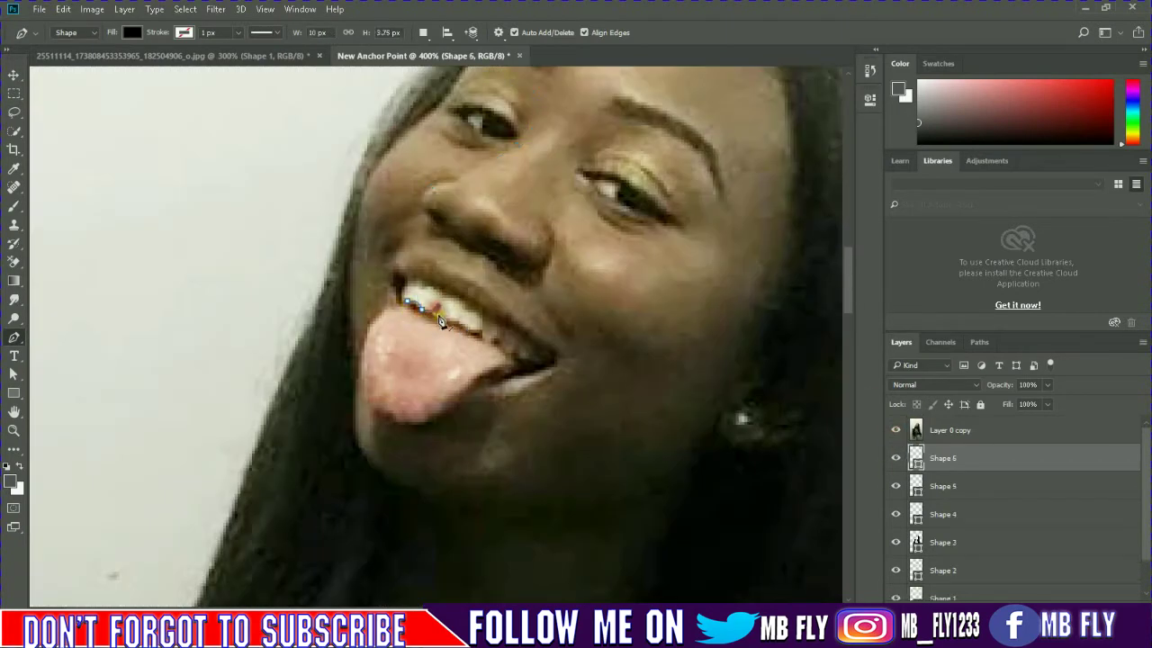
pyautogui.moveTo(460, 321)
pyautogui.mouseDown()
pyautogui.moveTo(540, 361)
pyautogui.moveTo(470, 393)
pyautogui.mouseUp()
pyautogui.moveTo(375, 418); pyautogui.dragTo(345, 400)
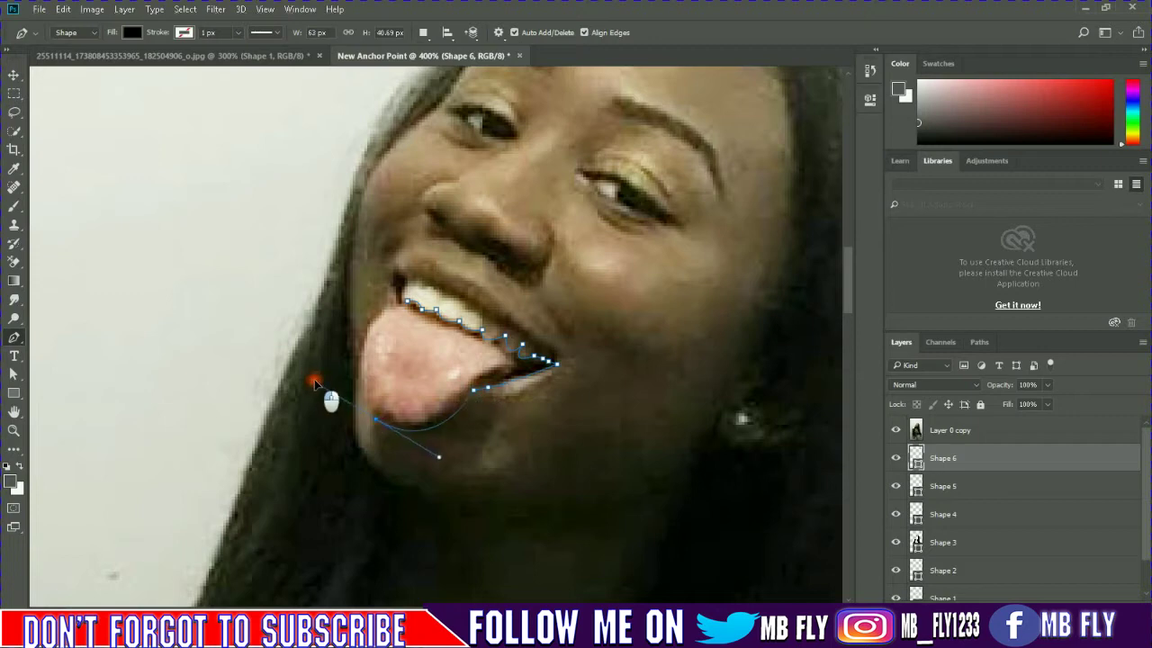
# - Add Shape 6 anchors around the upper lip, upper teeth edge and mouth corner
pyautogui.click(396, 305)
pyautogui.click(388, 283)
pyautogui.click(443, 283)
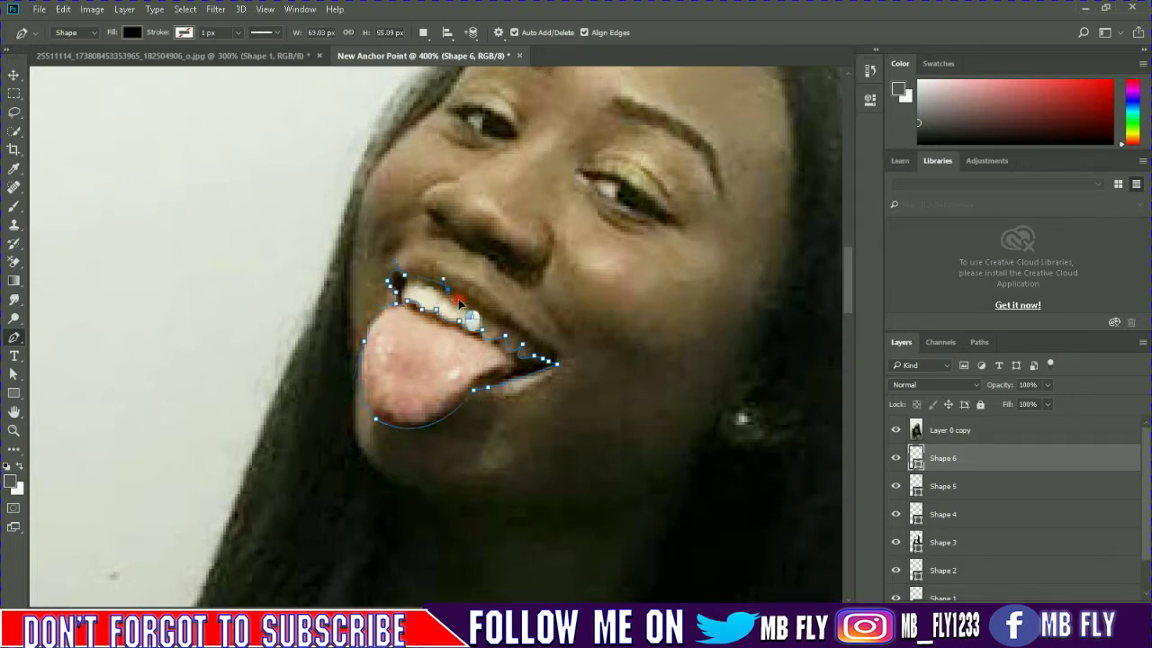
pyautogui.click(459, 297)
pyautogui.click(469, 302)
pyautogui.click(480, 306)
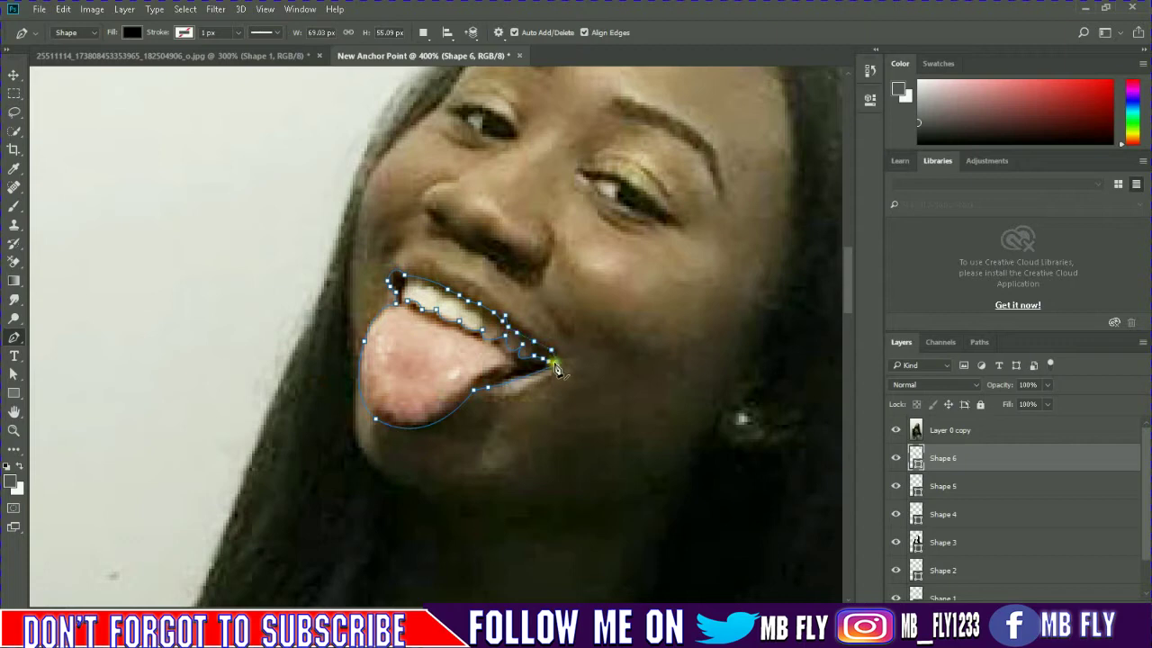
pyautogui.click(507, 347)
pyautogui.click(425, 289)
# - Curve the tongue's left and right edges and close the mouth outline
pyautogui.moveTo(364, 358); pyautogui.dragTo(357, 408)
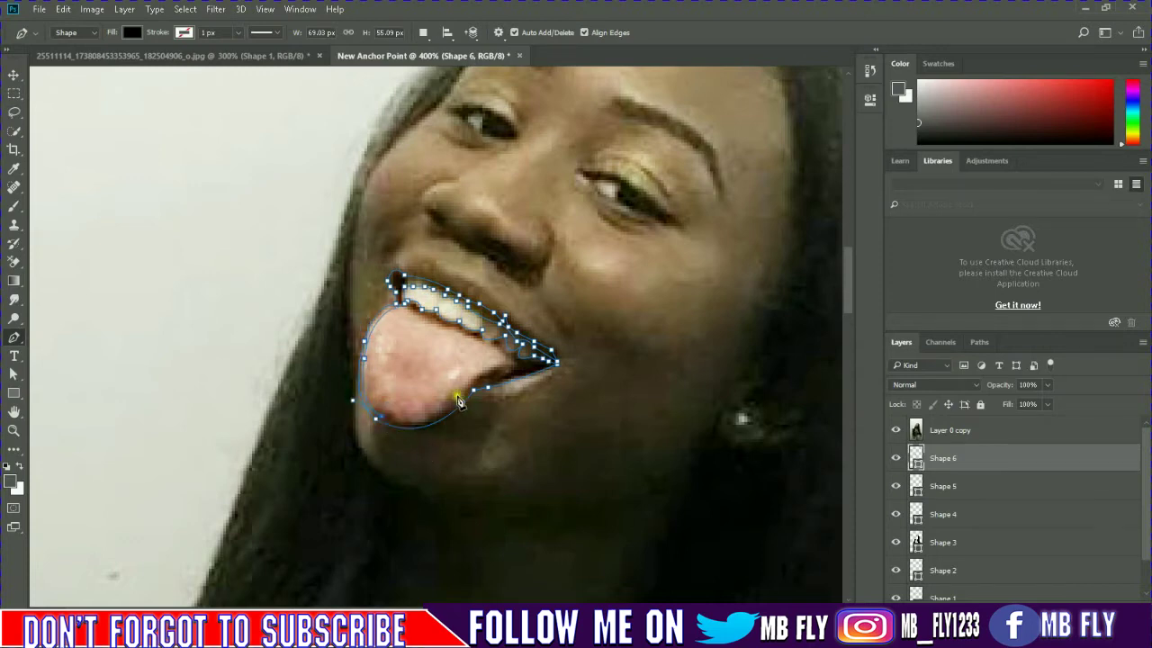
pyautogui.moveTo(469, 389); pyautogui.dragTo(516, 334)
pyautogui.click(519, 368)
pyautogui.moveTo(411, 315); pyautogui.dragTo(413, 293)
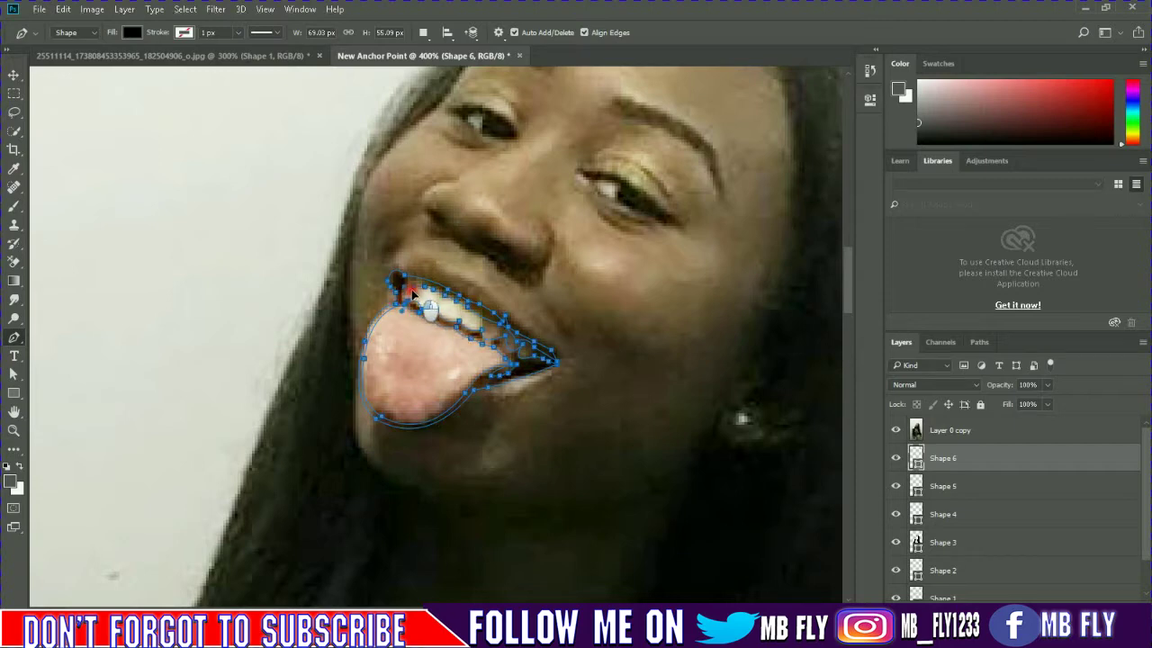
# - Hide the reference photo to check the mouth line art, then show it again
pyautogui.click(896, 429)
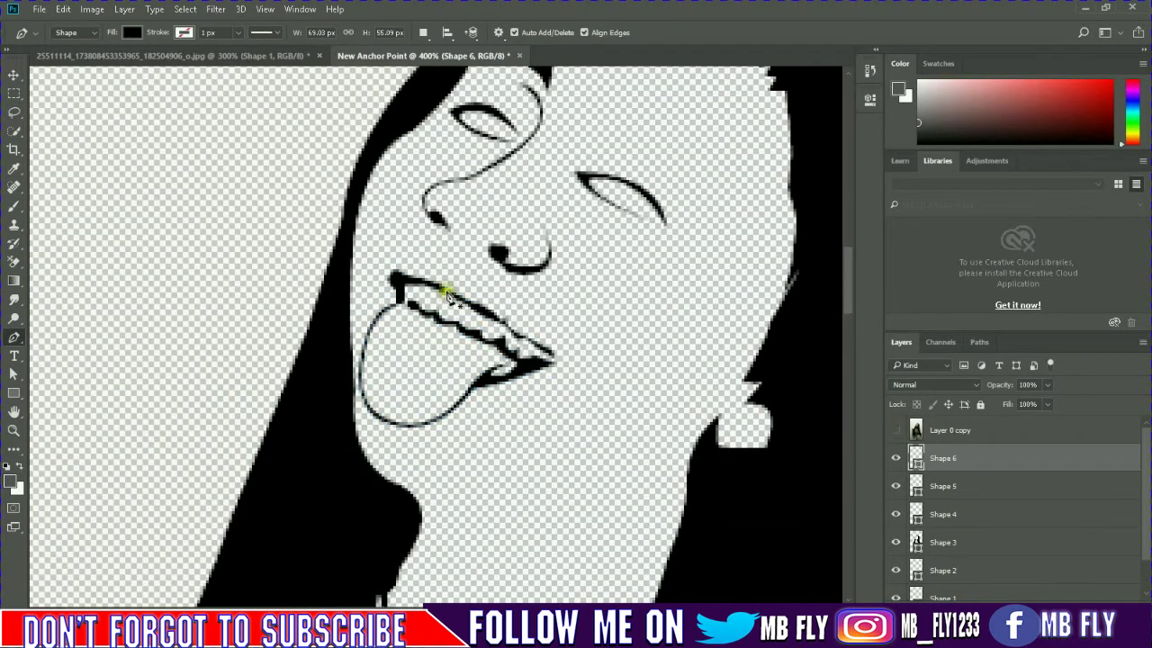
pyautogui.scroll(3, 477, 342)
pyautogui.scroll(-3, 513, 385)
pyautogui.scroll(-2, 522, 369)
pyautogui.scroll(2, 527, 359)
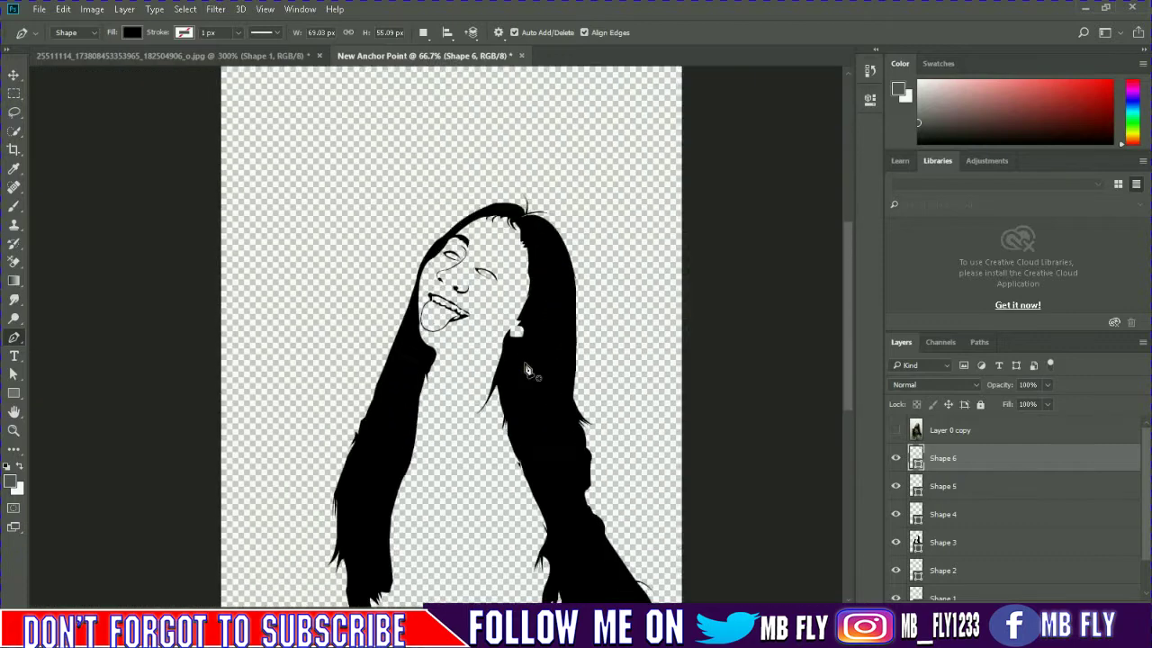
pyautogui.scroll(2, 526, 360)
pyautogui.click(895, 430)
pyautogui.scroll(2, 414, 234)
pyautogui.click(406, 221)
# - Curve the Shape 7 lower lip line, sharpening it at the mouth corner
pyautogui.moveTo(477, 232); pyautogui.dragTo(506, 277)
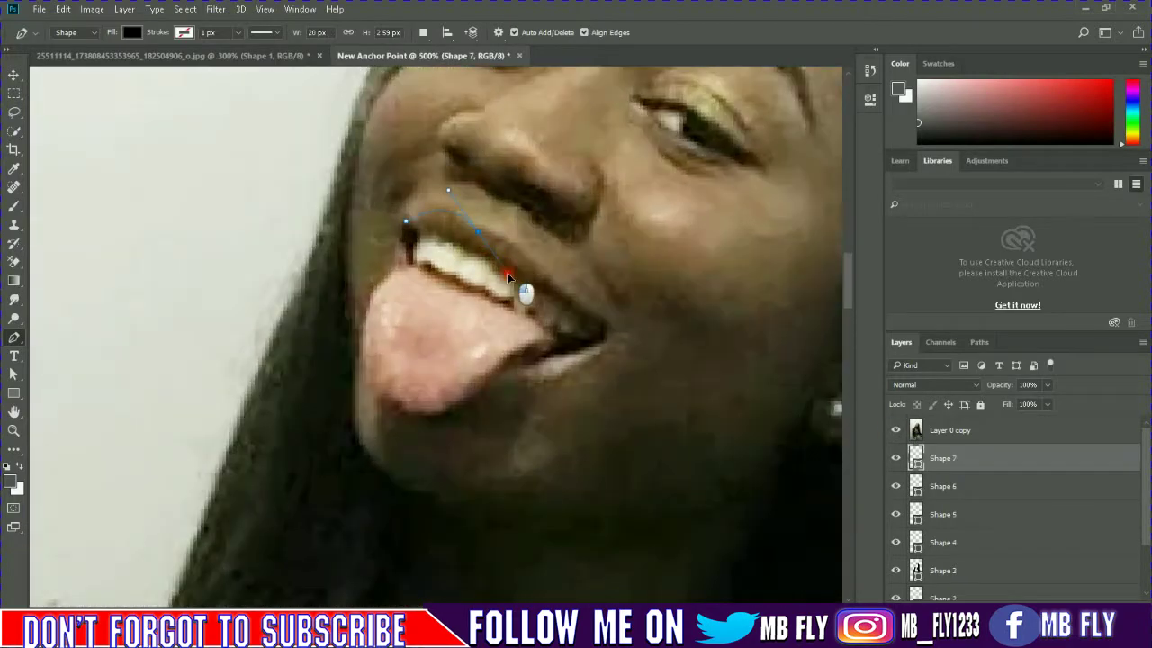
pyautogui.click(585, 369)
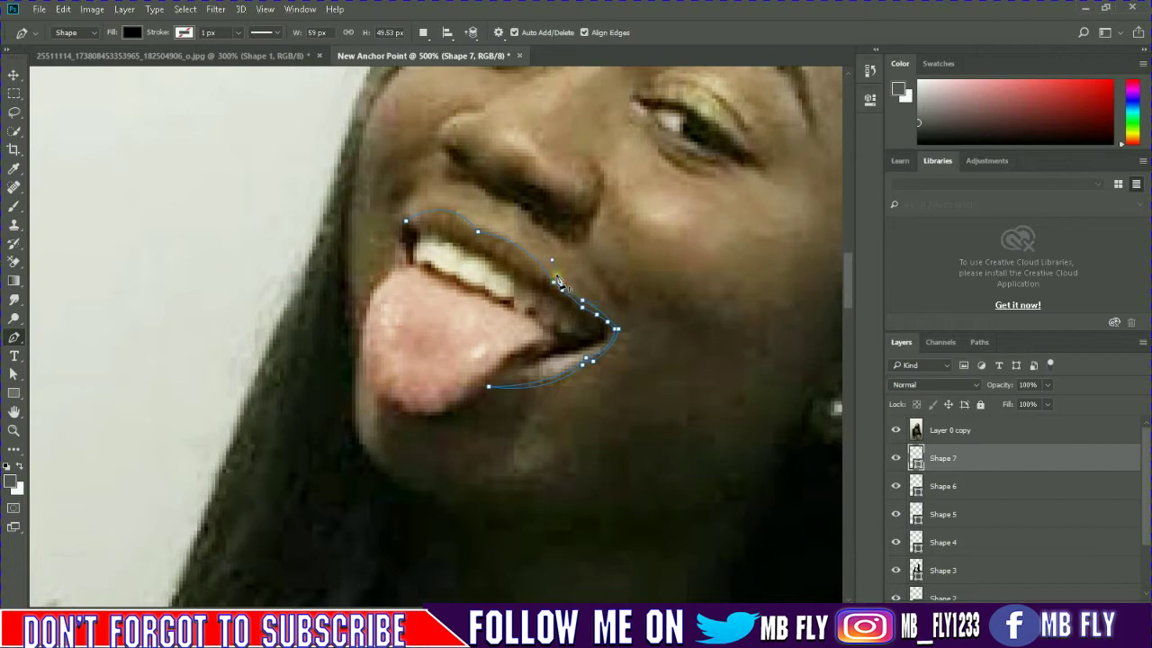
pyautogui.click(895, 430)
pyautogui.click(895, 430)
pyautogui.click(895, 430)
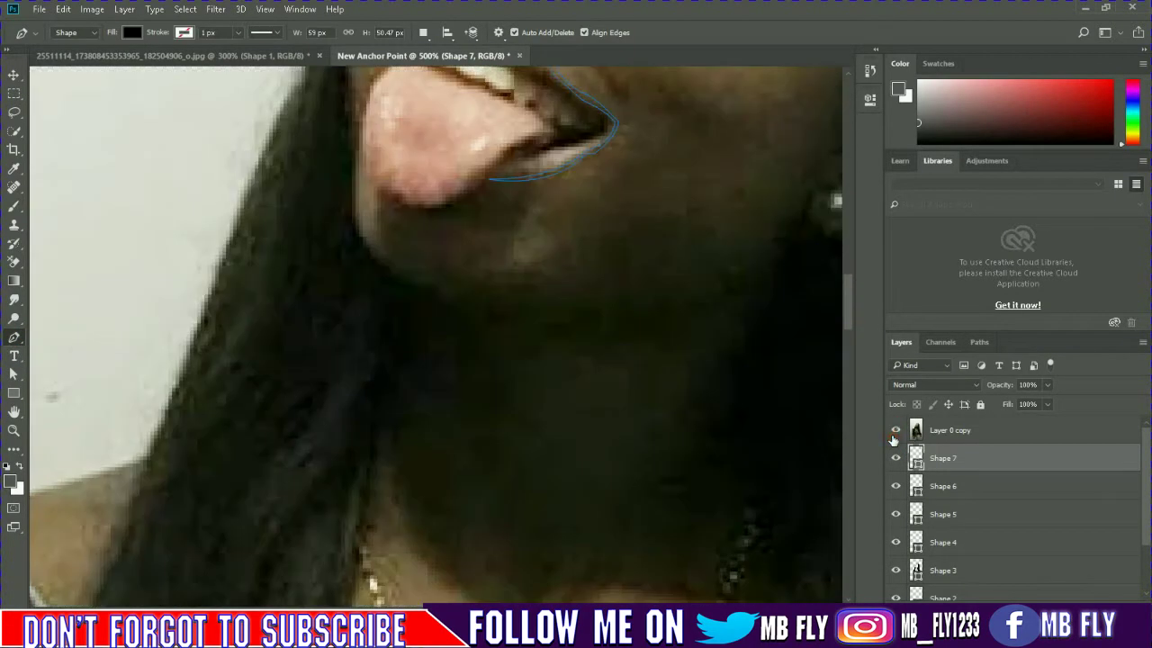
# - Draw Shape 8, a curved chin line across the jaw, and check it without the photo
pyautogui.click(417, 287)
pyautogui.moveTo(765, 259)
pyautogui.mouseDown()
pyautogui.moveTo(831, 177)
pyautogui.moveTo(771, 147)
pyautogui.mouseUp()
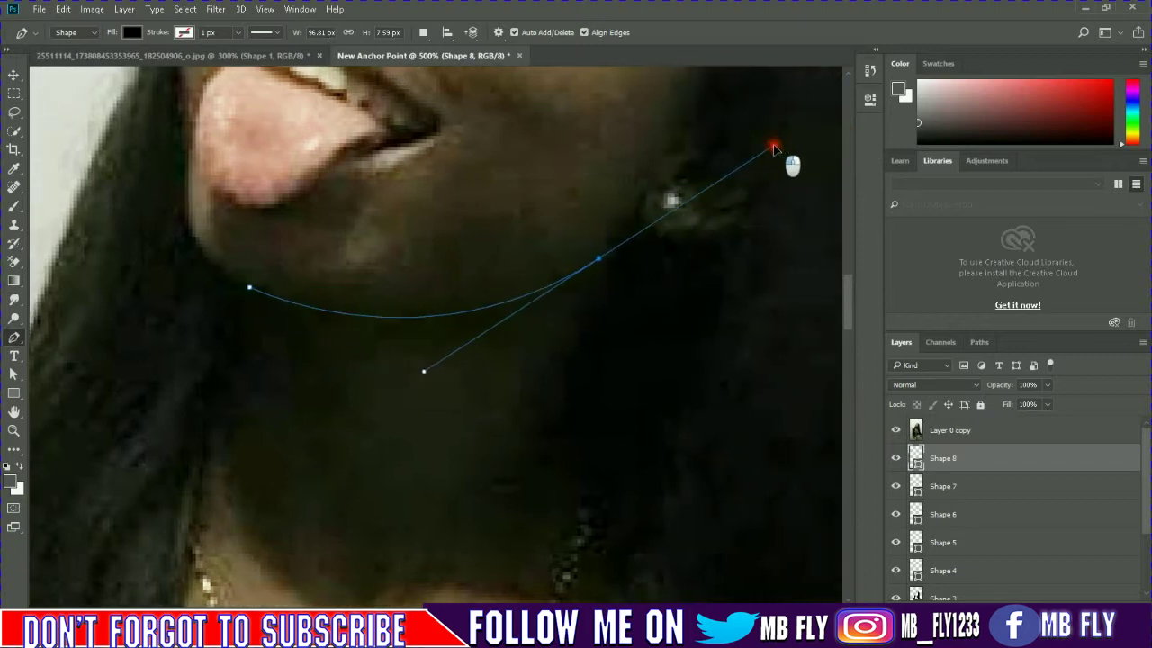
pyautogui.moveTo(238, 309); pyautogui.dragTo(60, 227)
pyautogui.click(896, 430)
pyautogui.click(244, 291)
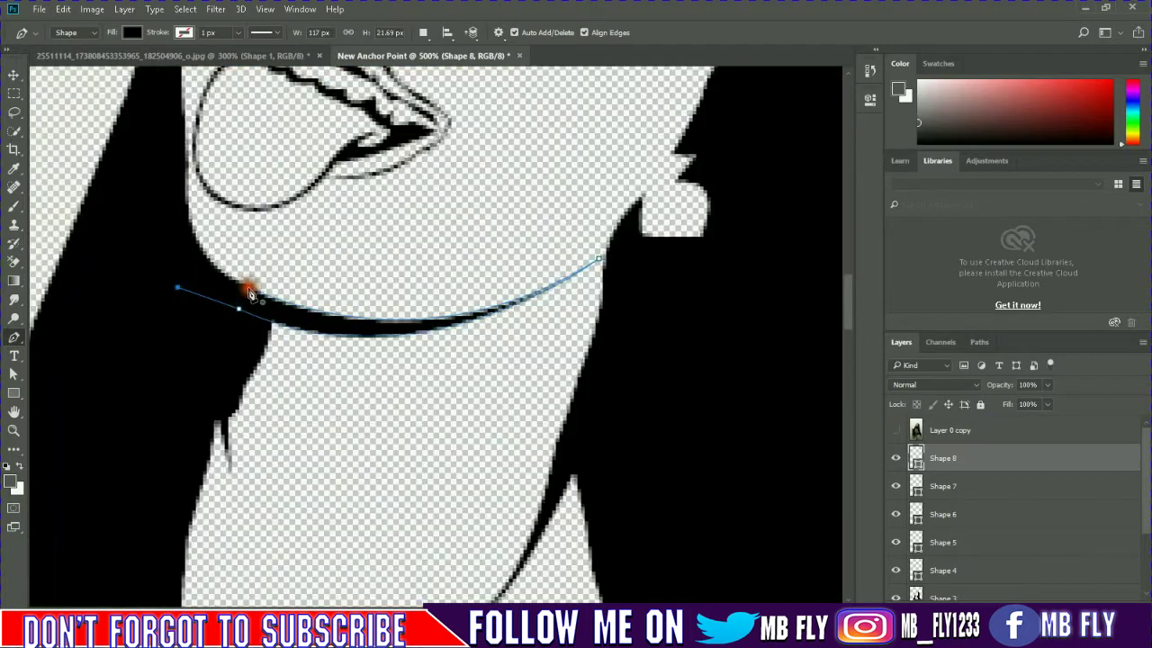
# - Set the Shape 8 layer opacity to 85% and restore the reference photo
pyautogui.click(1048, 384)
pyautogui.moveTo(1031, 401); pyautogui.dragTo(1036, 402)
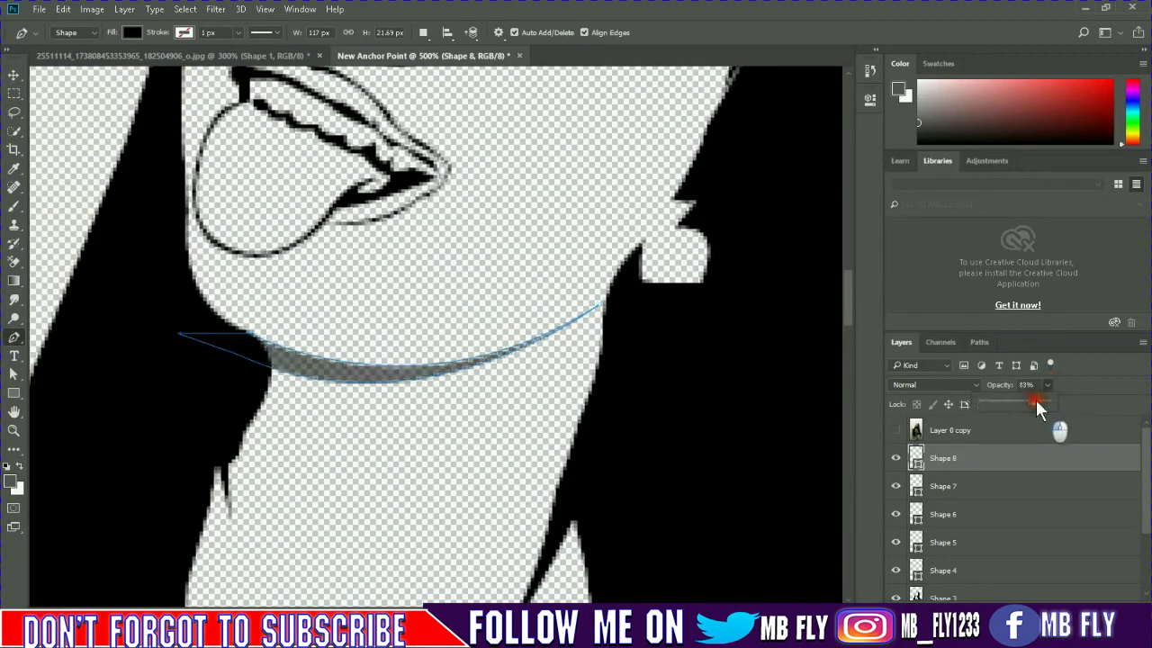
pyautogui.scroll(-5, 414, 333)
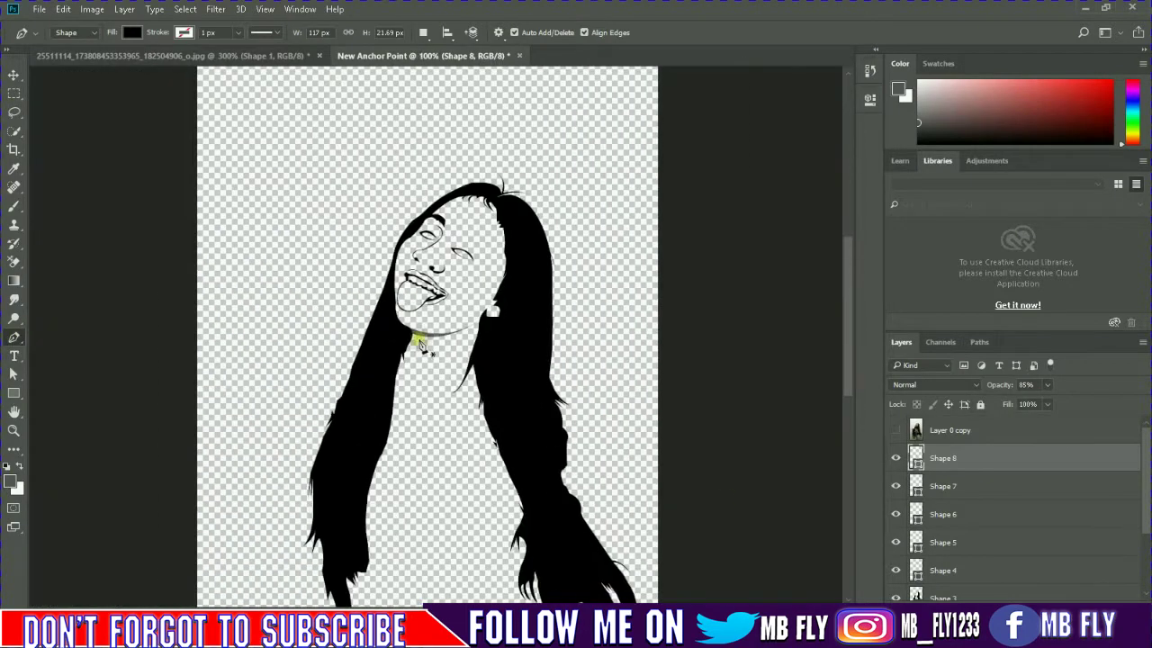
pyautogui.scroll(-1, 441, 384)
pyautogui.click(895, 430)
pyautogui.hotkey('ctrl', '+')
# - Trace Shape 9 down the left collar edge, up the front opening and right collar
pyautogui.scroll(1, 432, 332)
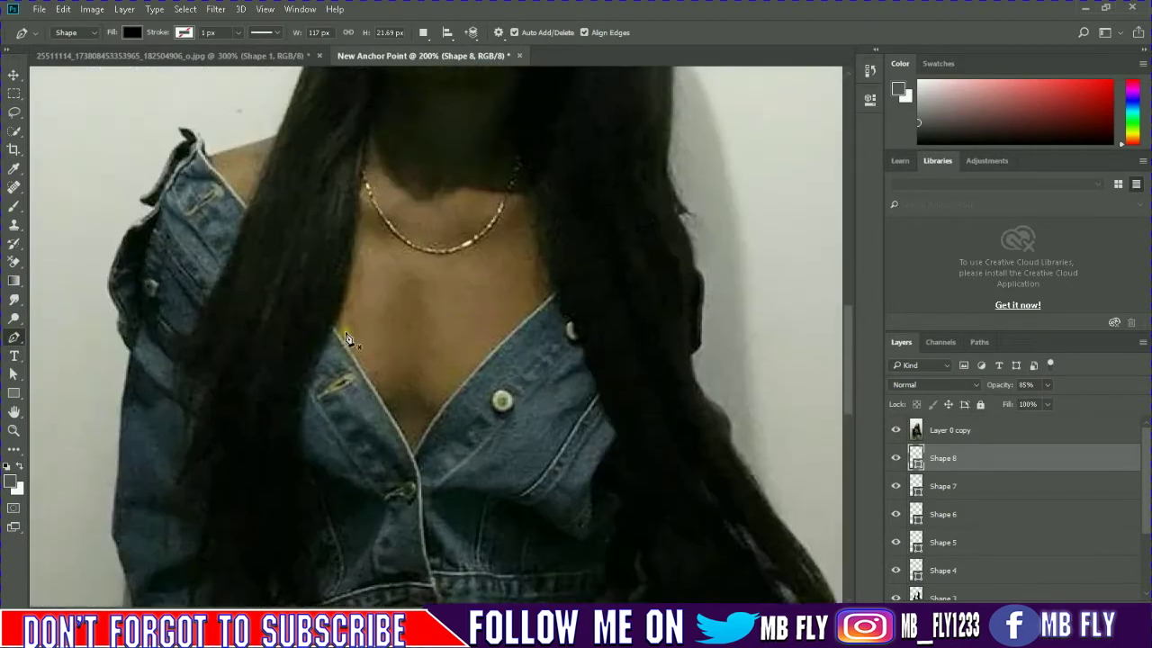
pyautogui.moveTo(330, 329); pyautogui.dragTo(394, 423)
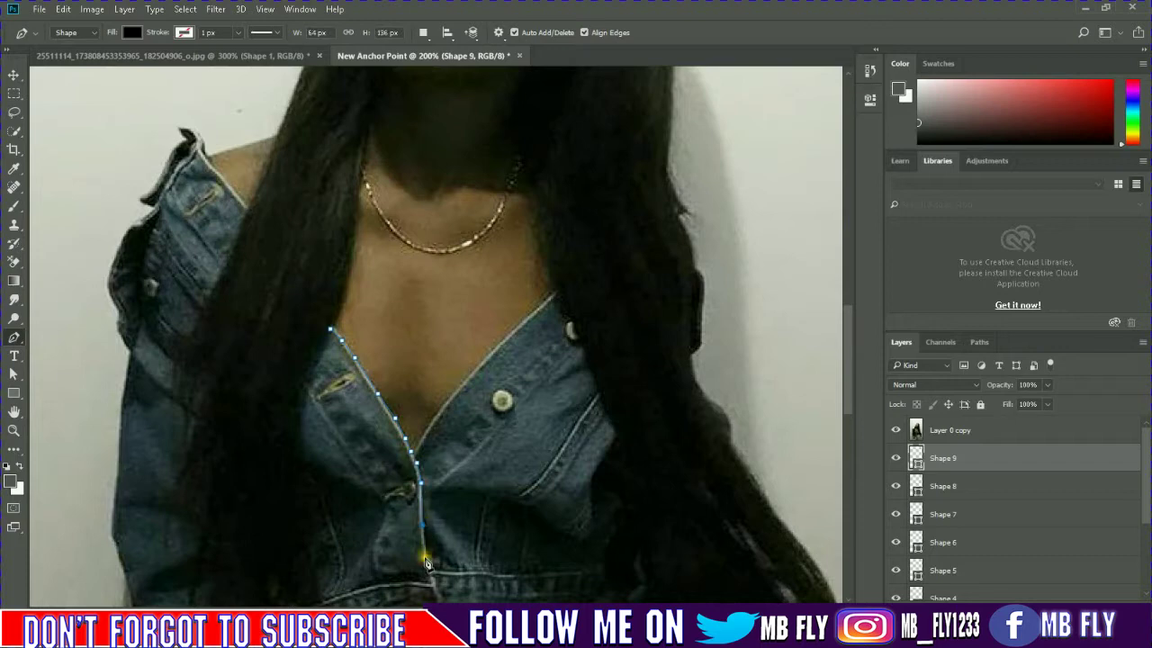
pyautogui.scroll(-1, 426, 560)
pyautogui.moveTo(426, 560); pyautogui.dragTo(445, 537)
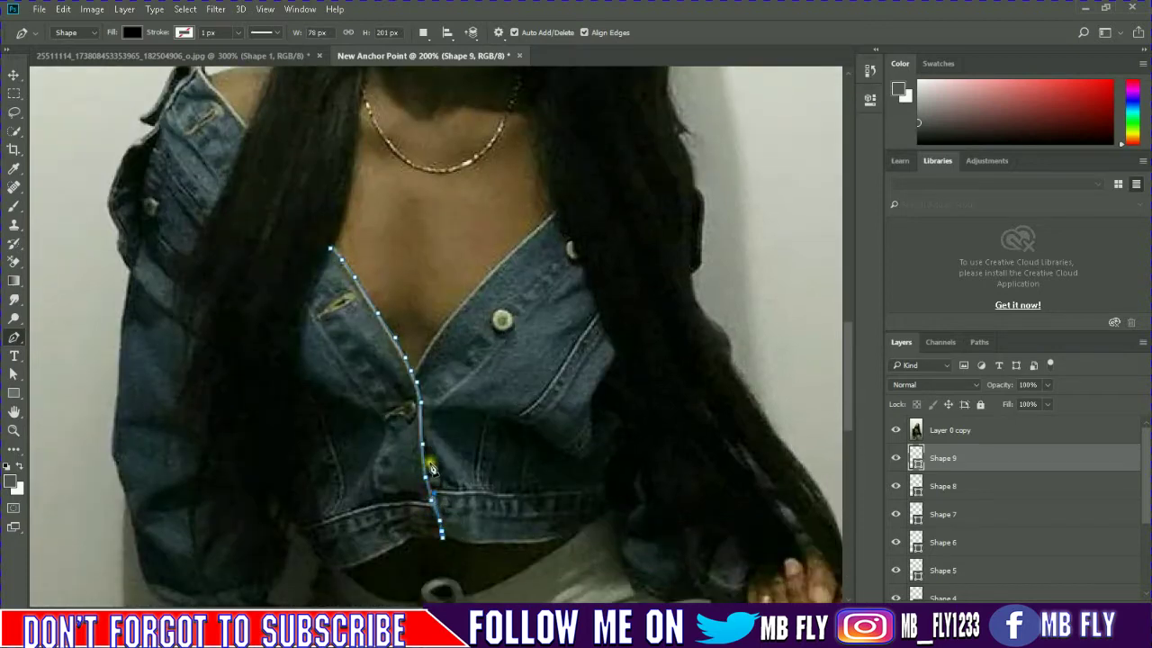
pyautogui.moveTo(441, 479); pyautogui.dragTo(431, 452)
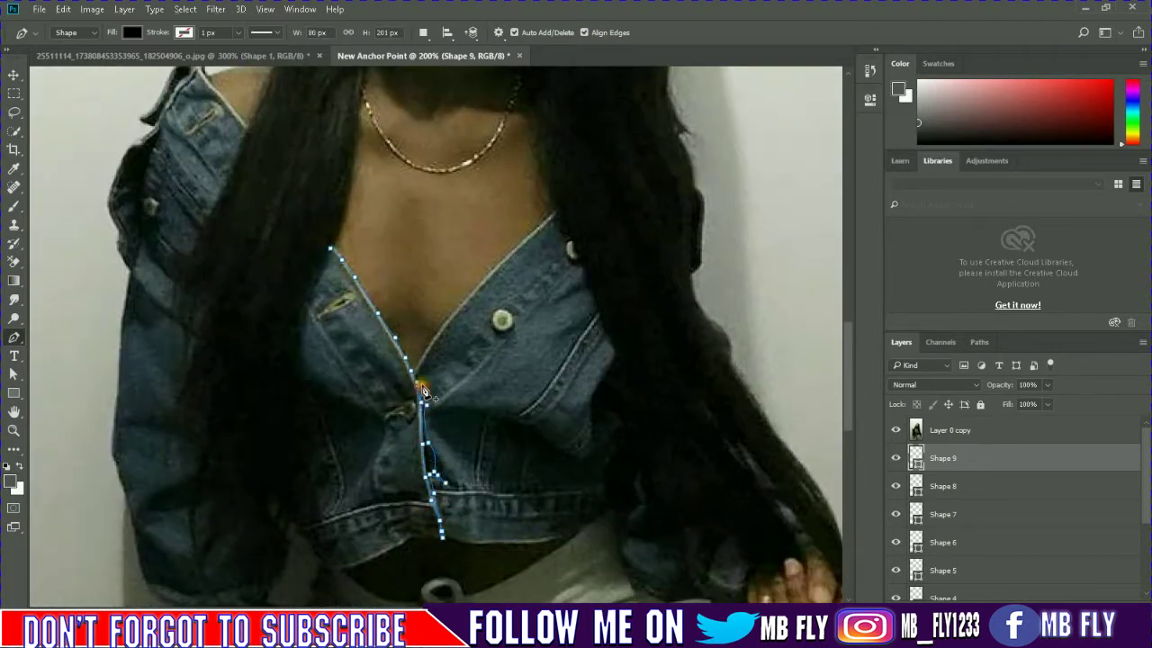
pyautogui.moveTo(518, 265); pyautogui.dragTo(550, 225)
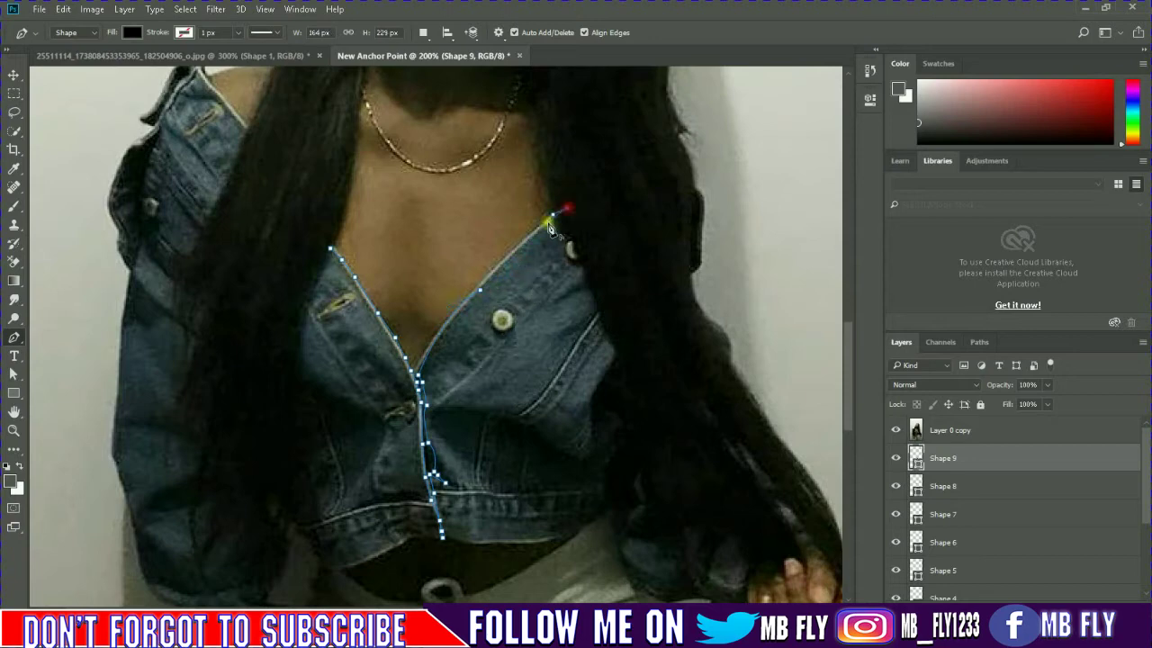
pyautogui.click(472, 295)
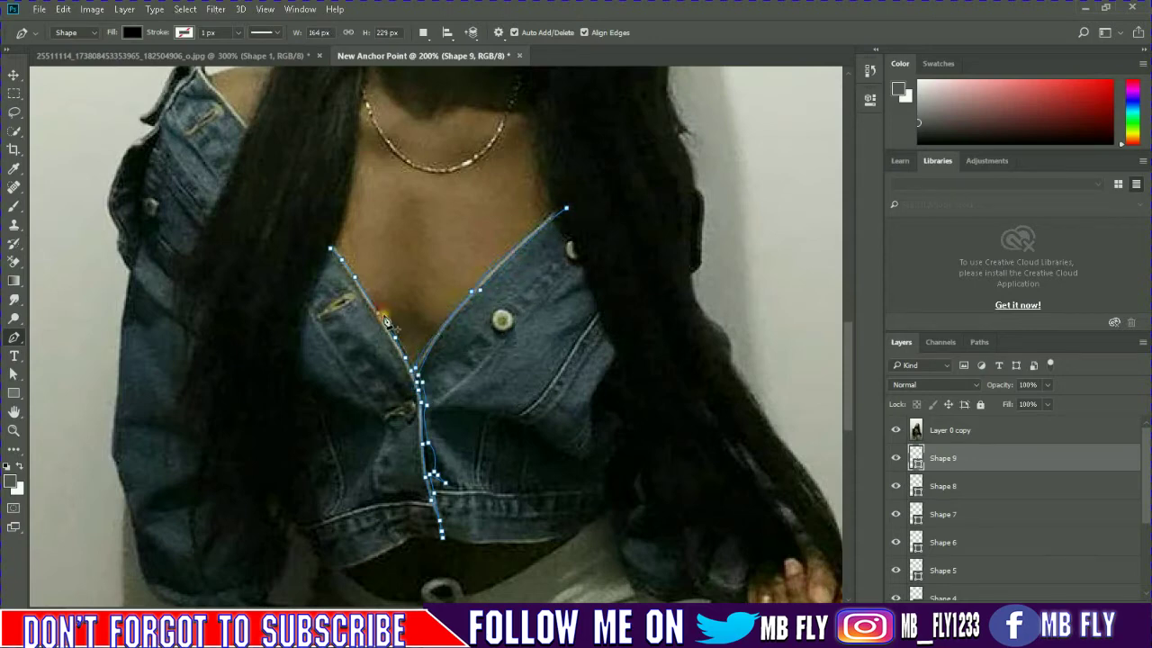
pyautogui.click(326, 256)
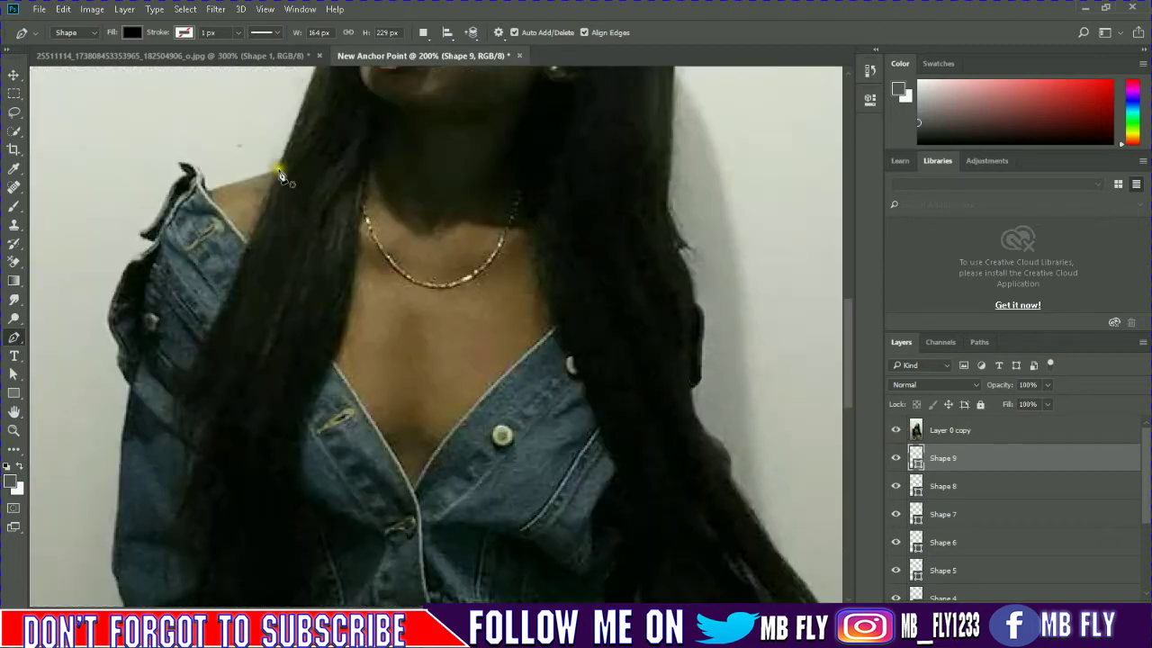
# - Start the sleeve shape with anchors along the jacket shoulder and outer edge
pyautogui.click(279, 171)
pyautogui.scroll(2, 213, 241)
pyautogui.click(206, 235)
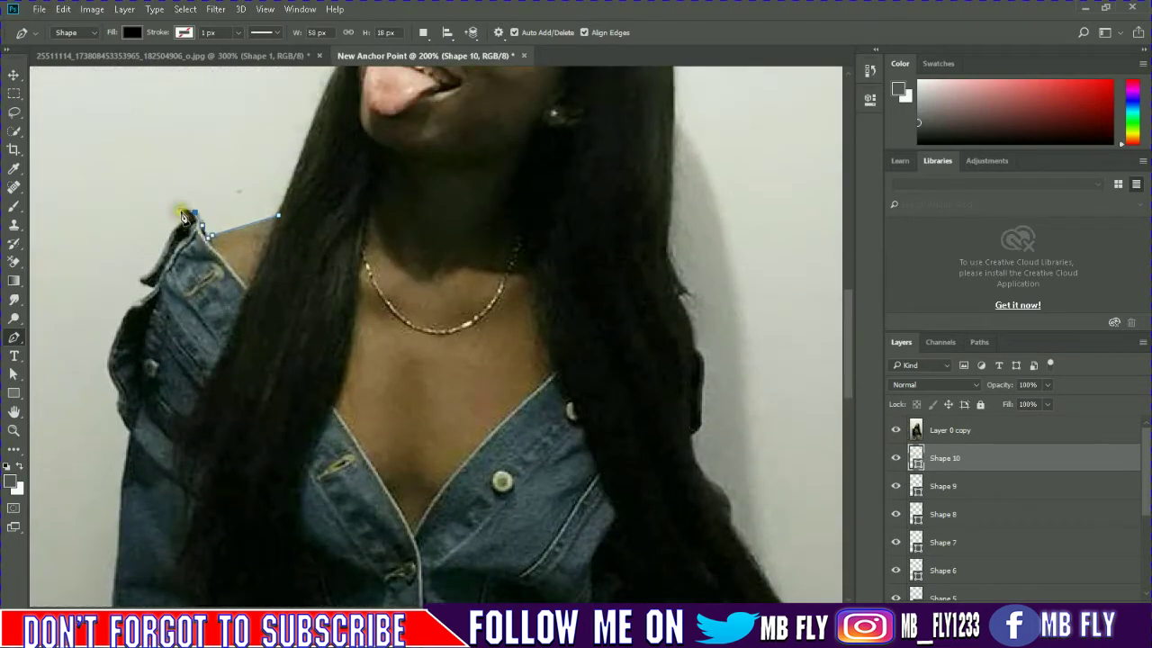
pyautogui.click(184, 213)
pyautogui.click(147, 282)
pyautogui.click(137, 279)
pyautogui.click(135, 303)
pyautogui.click(113, 367)
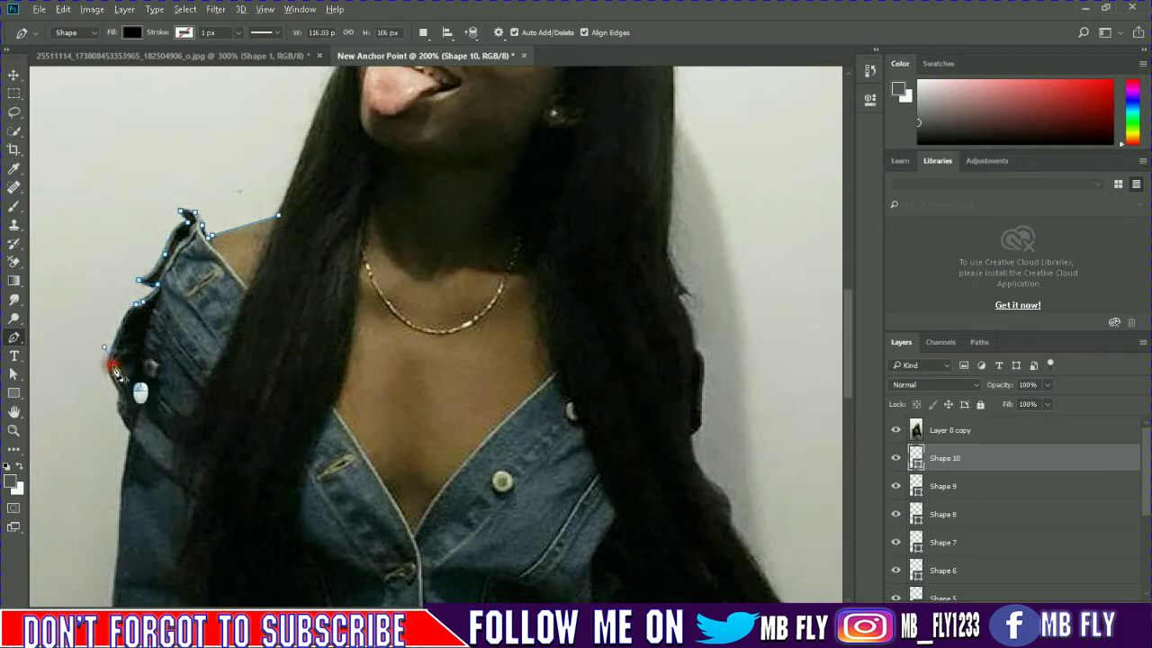
pyautogui.click(137, 389)
# - Extend the outline down the jacket edge and curve it along the sleeve
pyautogui.scroll(-3, 135, 396)
pyautogui.click(132, 360)
pyautogui.click(169, 369)
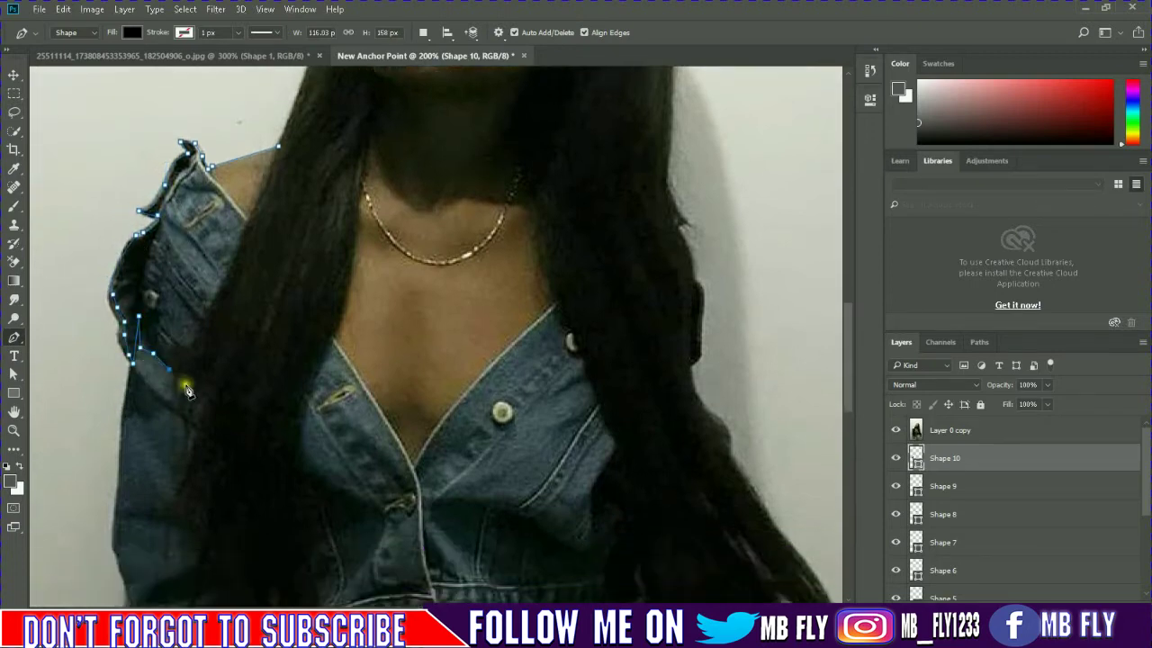
pyautogui.moveTo(186, 427); pyautogui.dragTo(227, 436)
pyautogui.scroll(-5, 128, 408)
pyautogui.click(124, 238)
pyautogui.moveTo(119, 290); pyautogui.dragTo(205, 315)
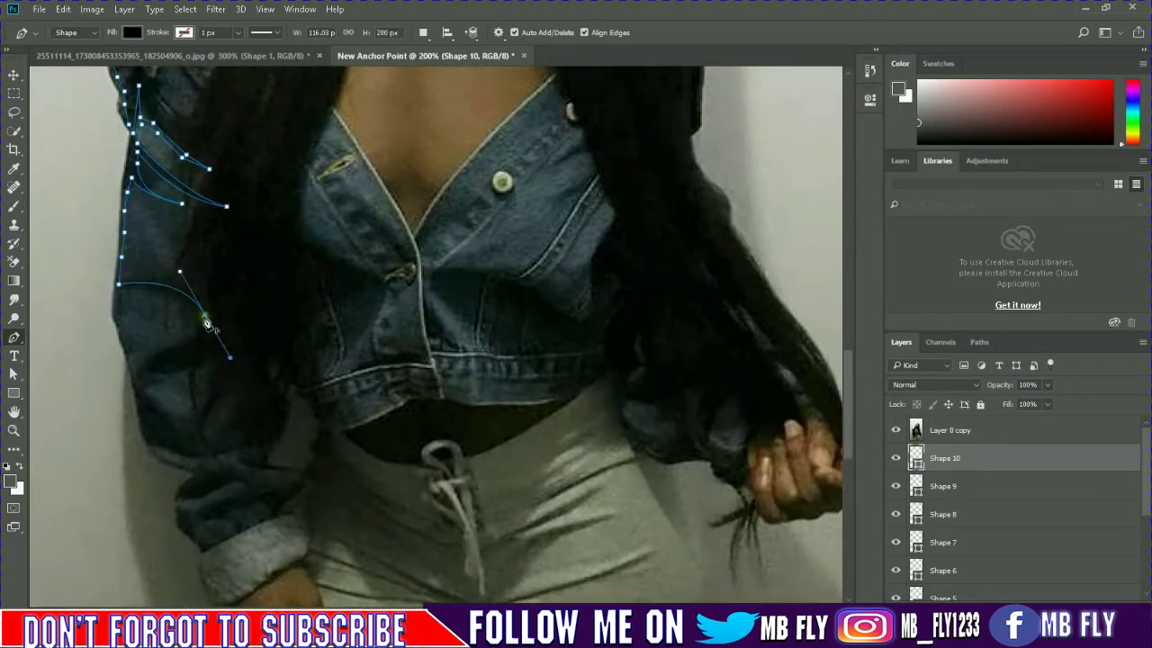
# - Continue curving the sleeve outline downward and reshape the last curve
pyautogui.click(126, 334)
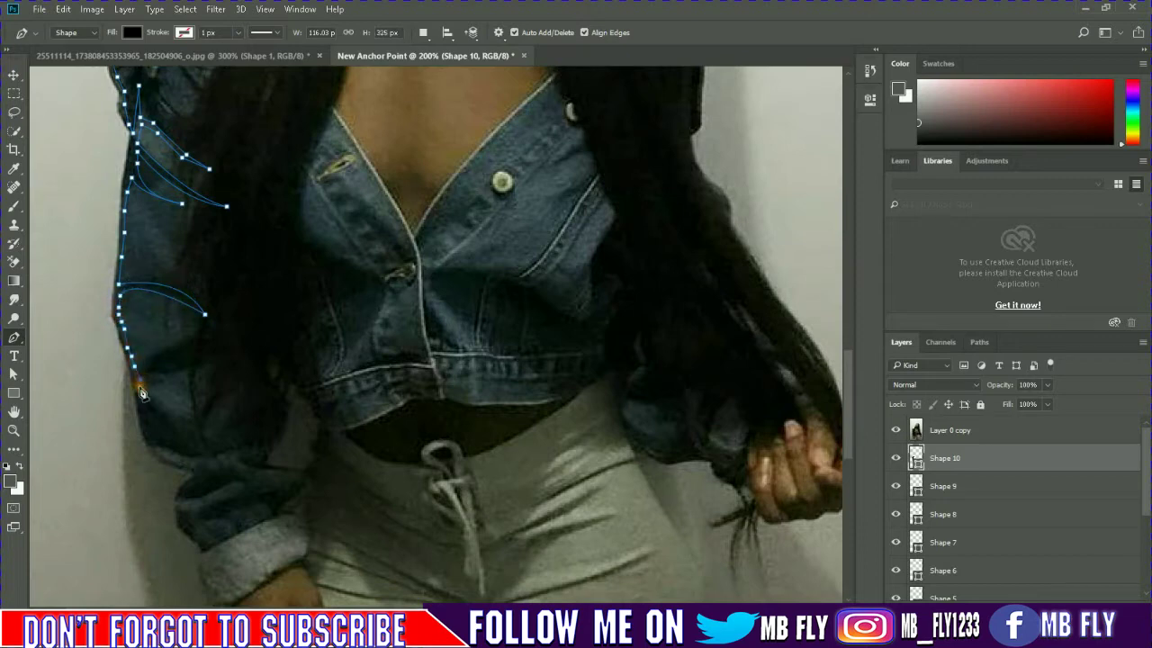
pyautogui.moveTo(141, 385); pyautogui.dragTo(206, 339)
pyautogui.moveTo(148, 397); pyautogui.dragTo(137, 420)
pyautogui.scroll(-2, 184, 475)
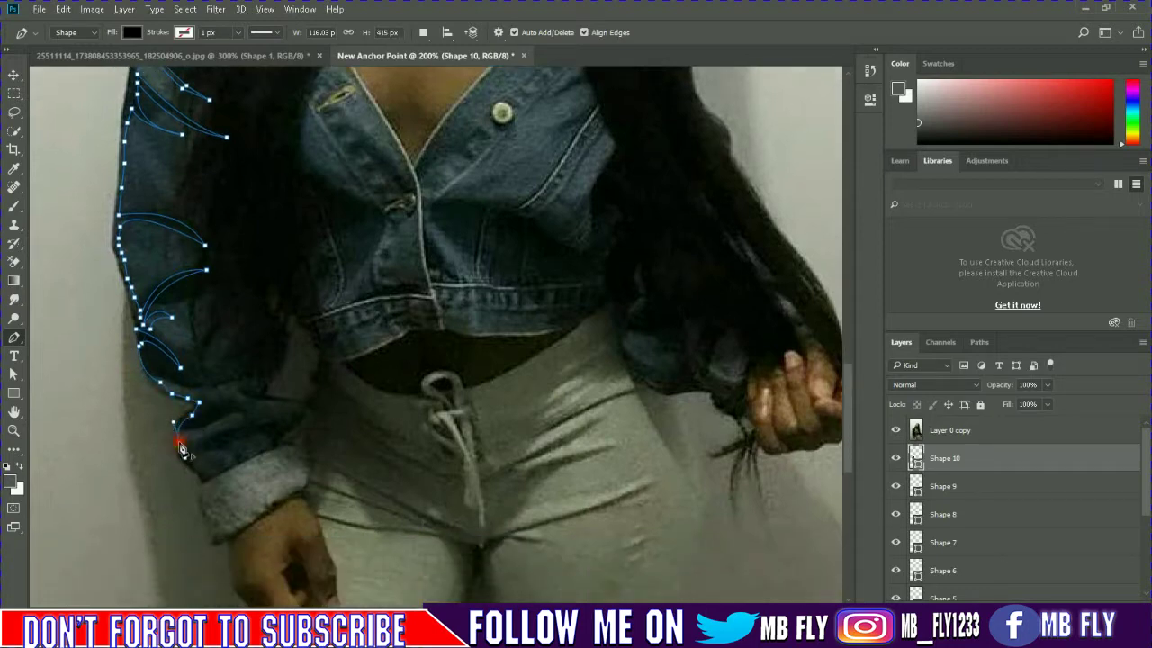
pyautogui.moveTo(179, 439); pyautogui.dragTo(219, 422)
pyautogui.moveTo(298, 450); pyautogui.dragTo(252, 458)
pyautogui.scroll(-2, 200, 493)
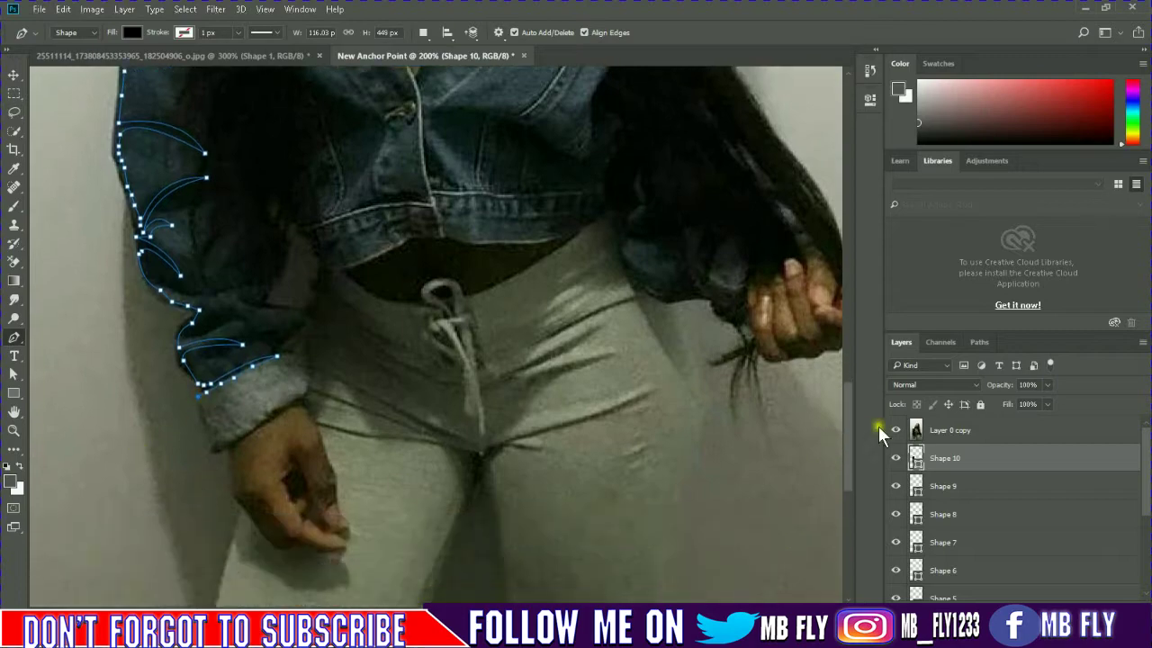
# - Outline the sleeve cuff, with anchors from its edge up to its top
pyautogui.click(895, 430)
pyautogui.click(895, 430)
pyautogui.click(215, 420)
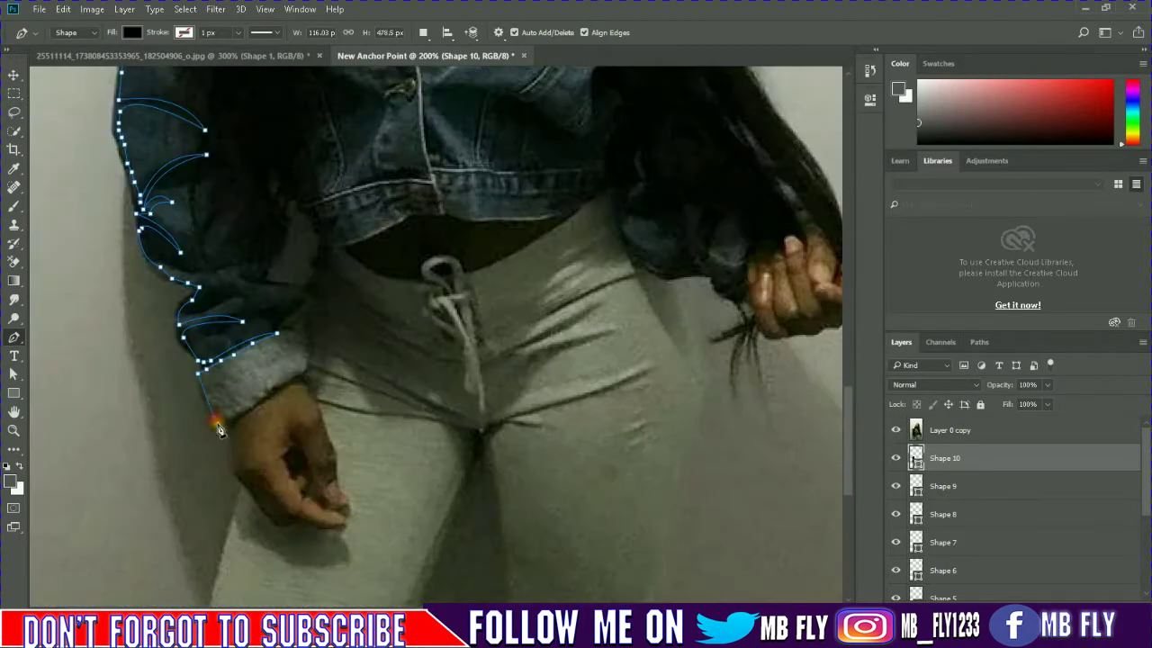
pyautogui.click(272, 380)
pyautogui.scroll(3, 303, 374)
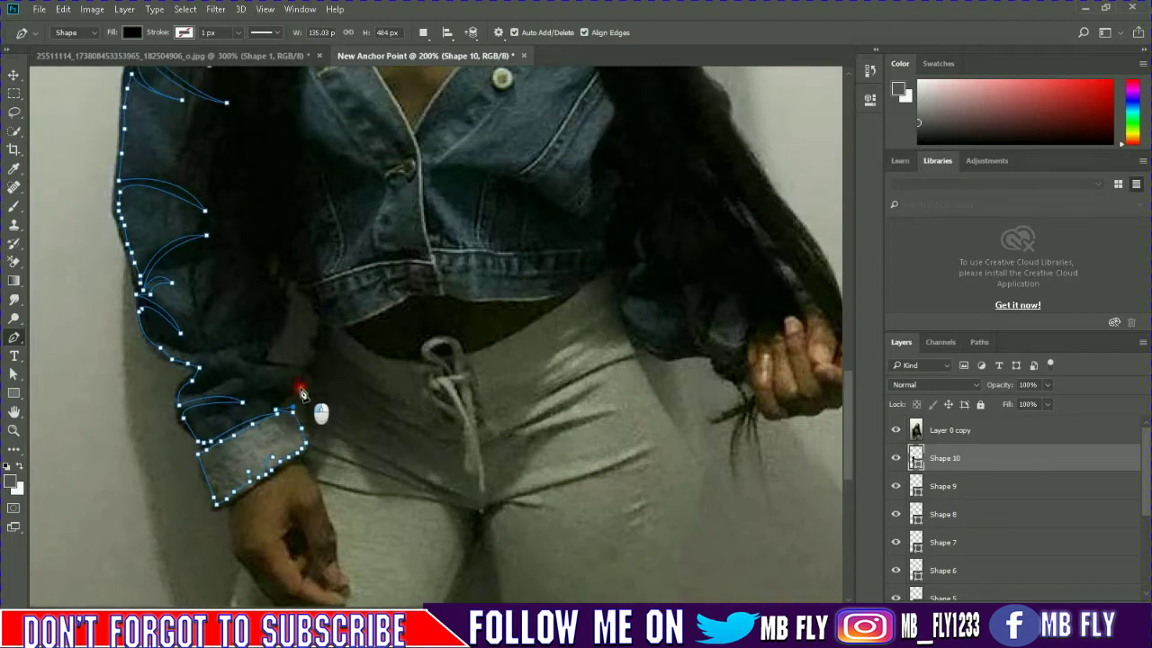
pyautogui.click(300, 388)
pyautogui.click(276, 370)
pyautogui.click(258, 366)
pyautogui.click(260, 352)
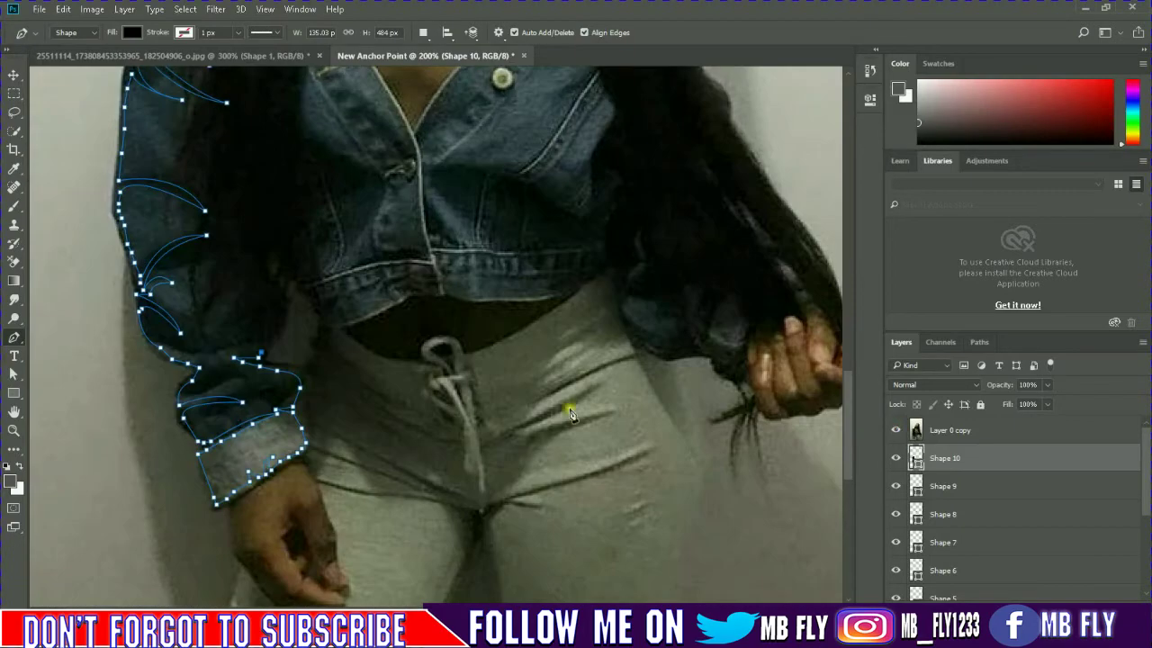
# - Extend the path downward from the cuff, comparing against the reference photo
pyautogui.doubleClick(896, 430)
pyautogui.click(893, 432)
pyautogui.click(893, 432)
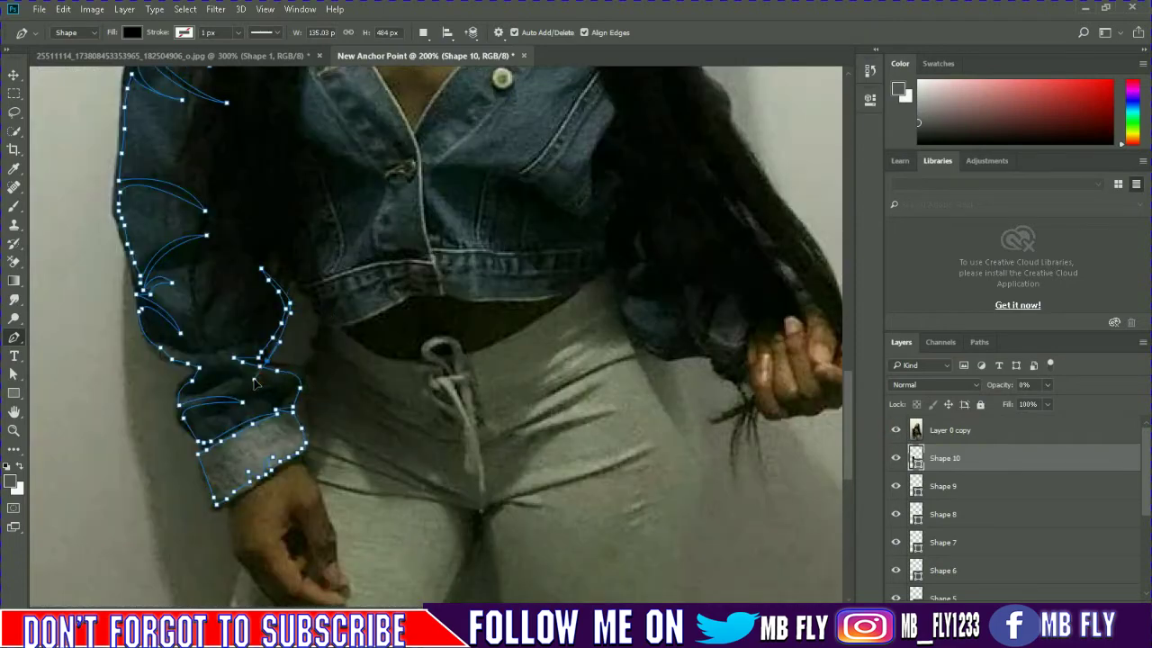
pyautogui.click(309, 411)
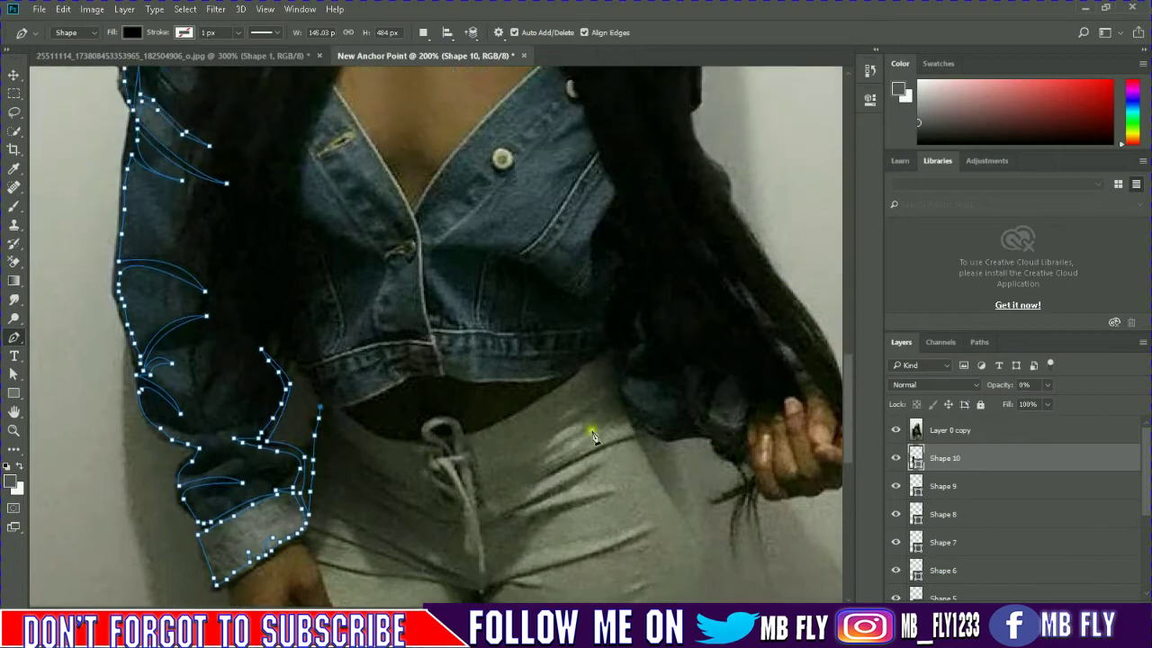
pyautogui.scroll(3, 314, 333)
pyautogui.click(895, 430)
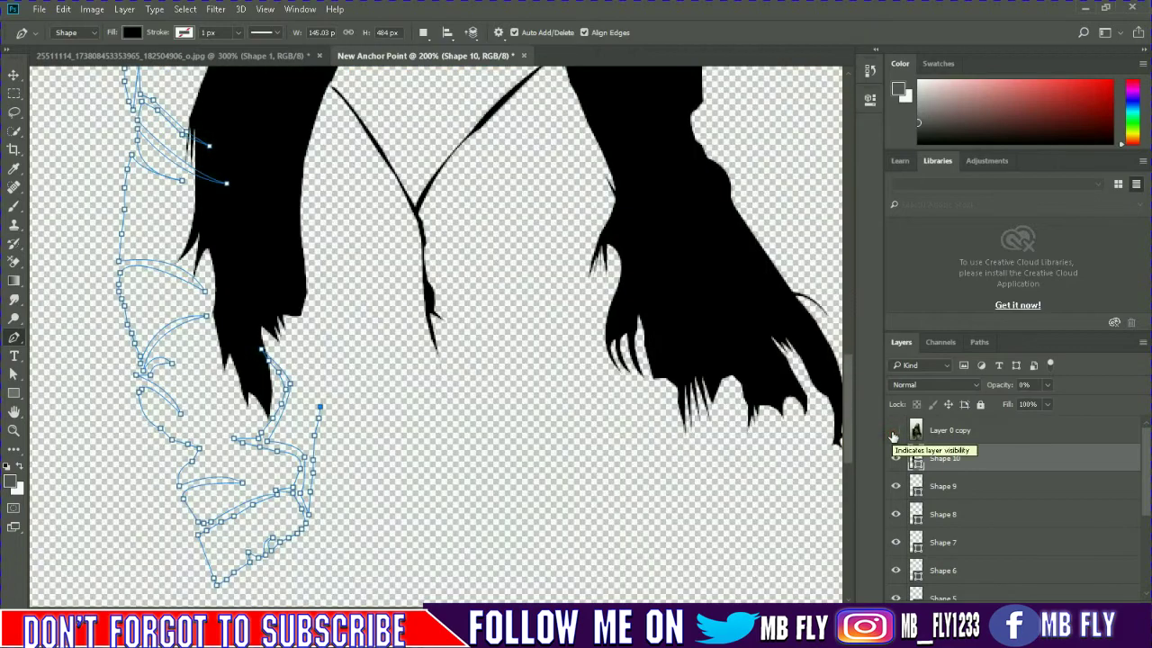
pyautogui.click(895, 430)
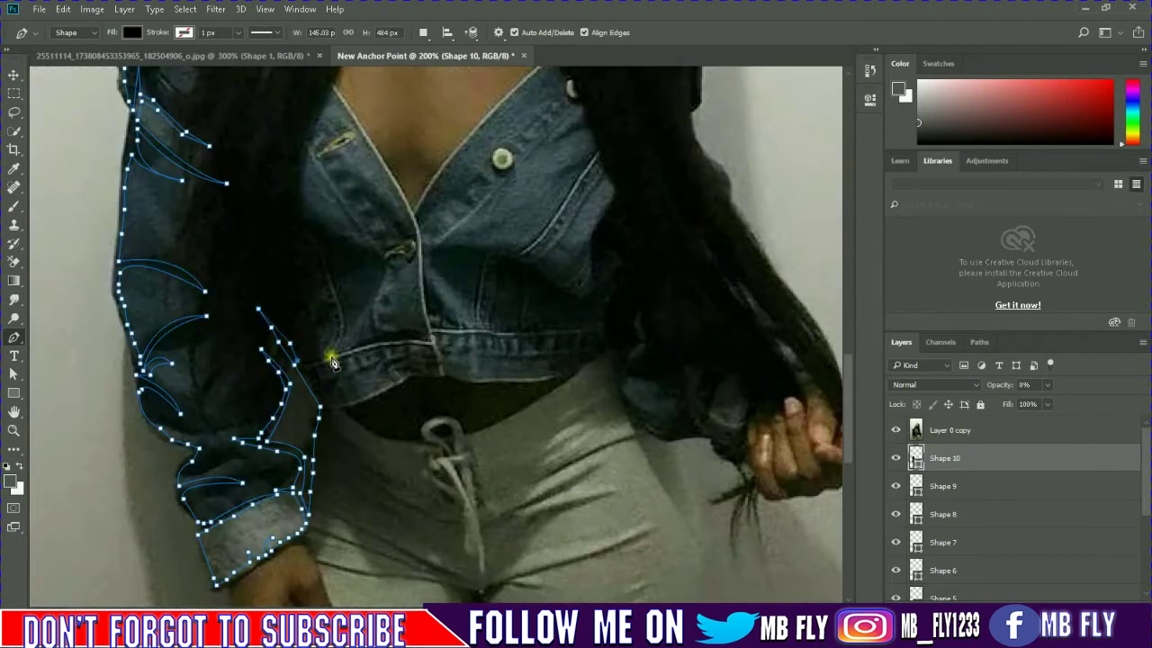
# - Curve the outline right along the jacket hem, bending up at its end
pyautogui.moveTo(298, 364); pyautogui.dragTo(351, 349)
pyautogui.moveTo(437, 377); pyautogui.dragTo(455, 381)
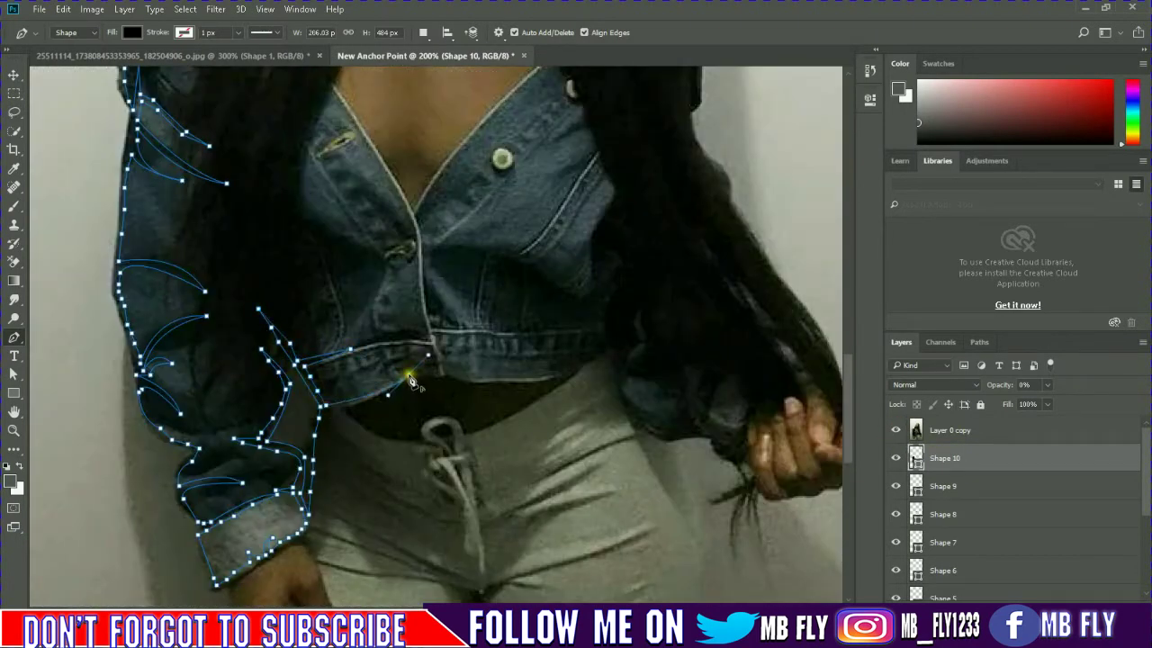
pyautogui.moveTo(583, 371); pyautogui.dragTo(603, 333)
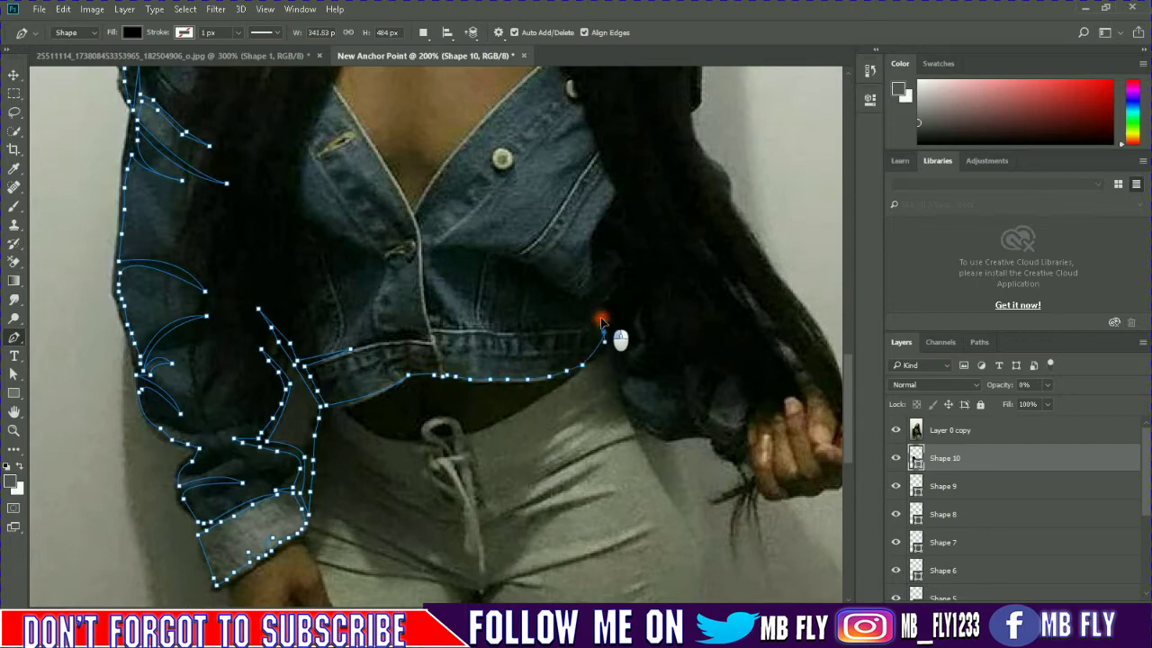
pyautogui.click(896, 430)
pyautogui.click(896, 430)
pyautogui.moveTo(547, 389); pyautogui.dragTo(429, 387)
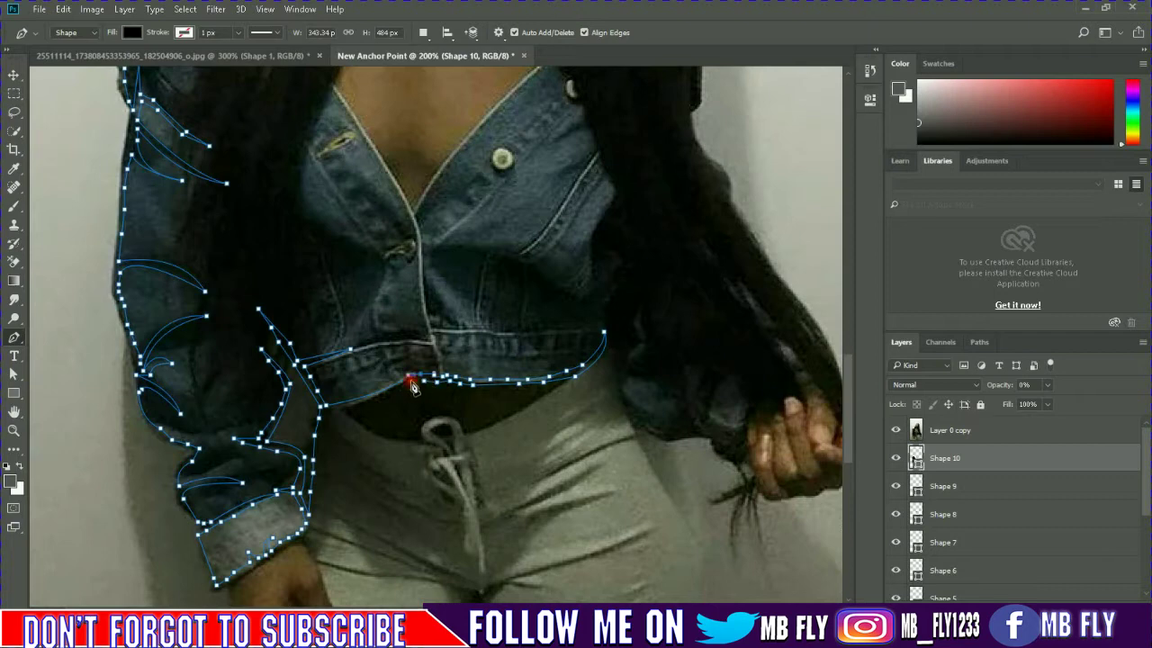
# - Add anchors below the hem and draw fold lines from the sleeve toward the trousers
pyautogui.moveTo(318, 406); pyautogui.dragTo(389, 466)
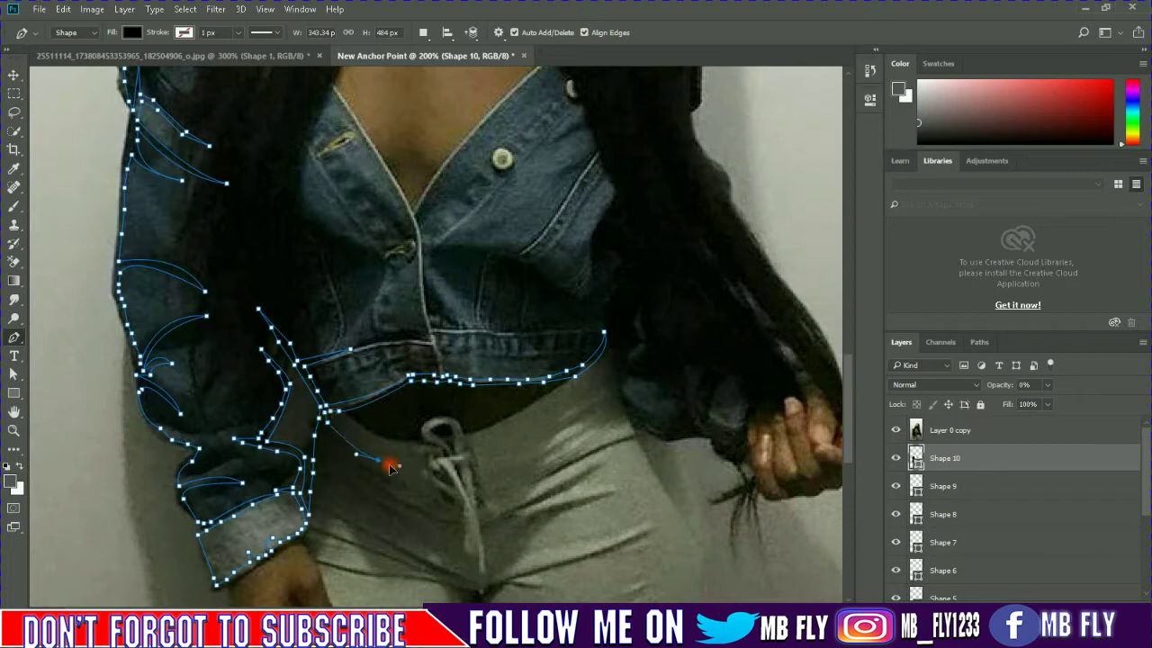
pyautogui.click(321, 435)
pyautogui.moveTo(310, 488); pyautogui.dragTo(365, 491)
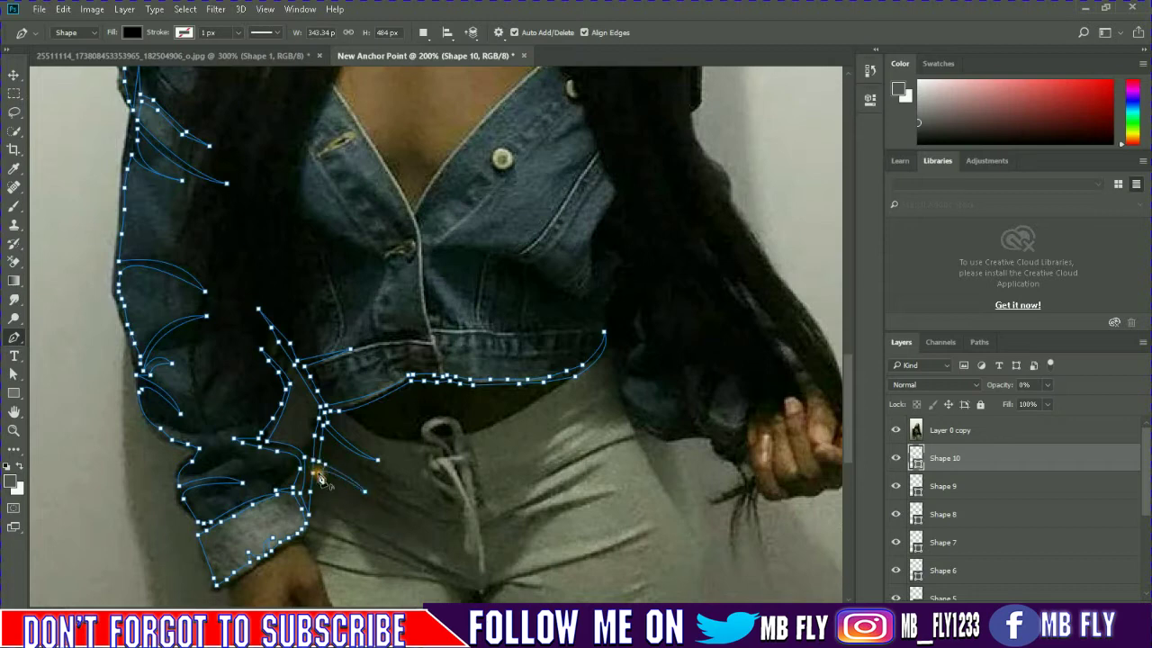
pyautogui.moveTo(457, 572); pyautogui.dragTo(485, 597)
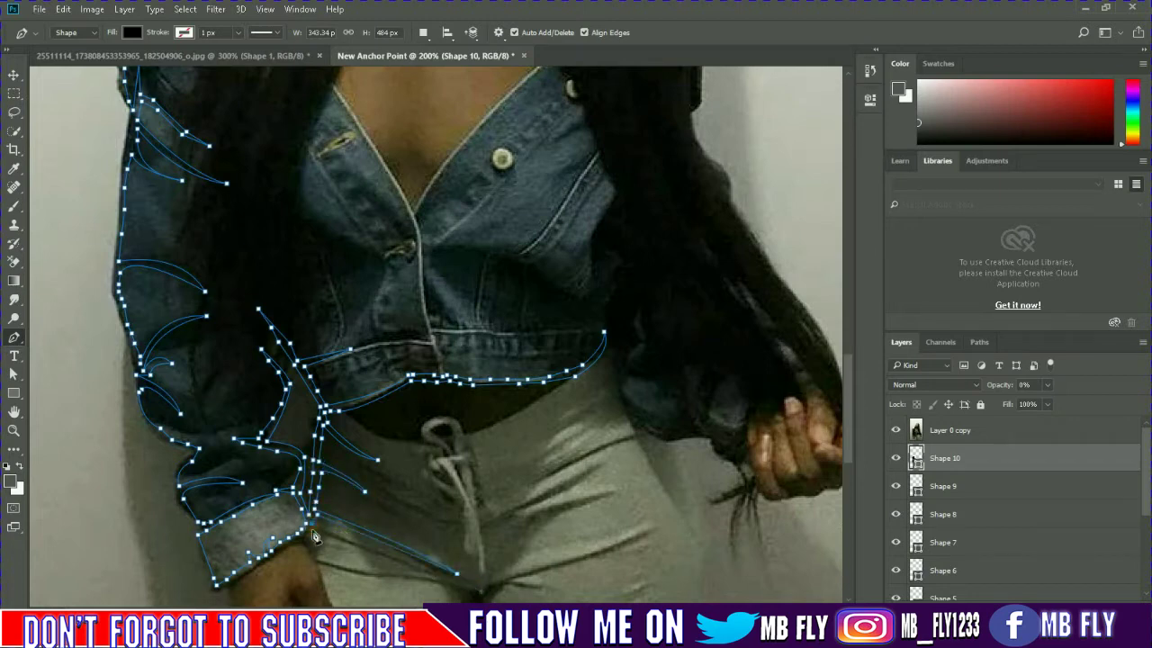
# - Trace the wrist and hand edge down and around the fingertips
pyautogui.moveTo(312, 537)
pyautogui.mouseDown()
pyautogui.moveTo(316, 351)
pyautogui.moveTo(430, 387)
pyautogui.mouseUp()
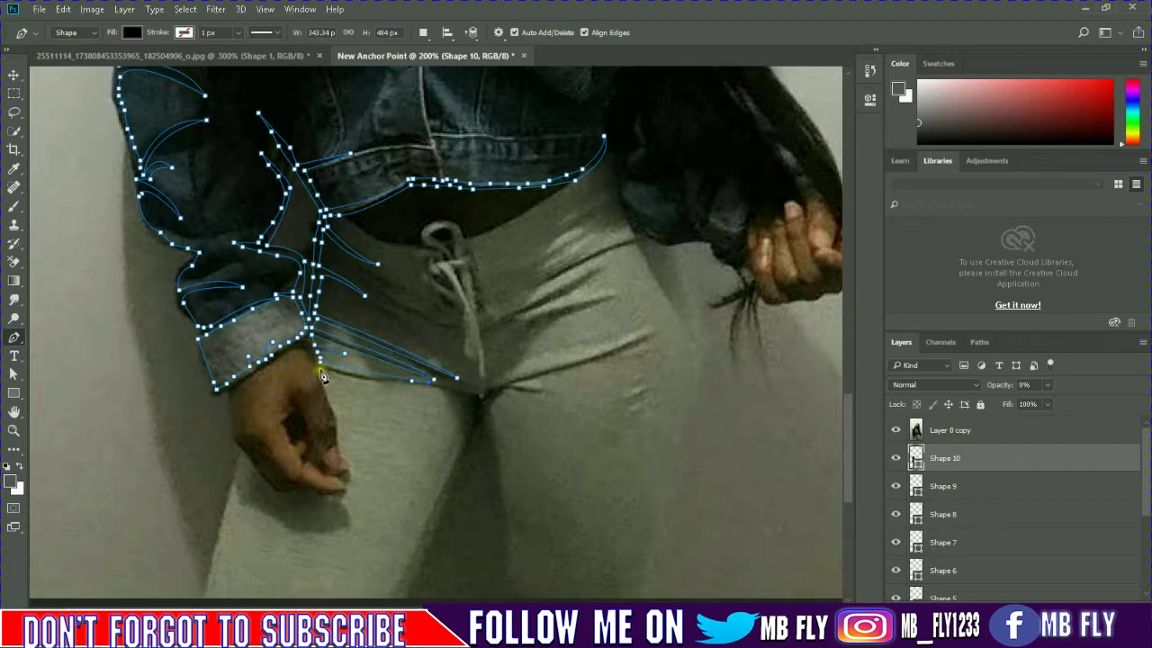
pyautogui.moveTo(329, 403); pyautogui.dragTo(352, 456)
pyautogui.scroll(-2, 342, 384)
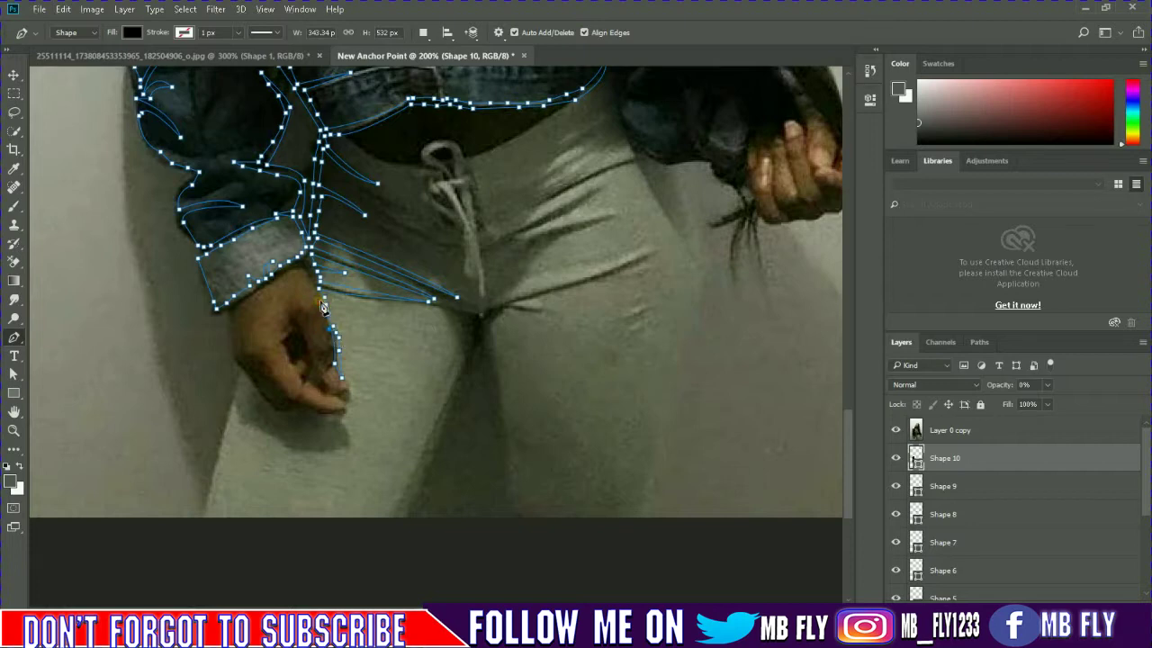
pyautogui.moveTo(288, 282); pyautogui.dragTo(232, 318)
pyautogui.moveTo(241, 365)
pyautogui.mouseDown()
pyautogui.moveTo(306, 394)
pyautogui.moveTo(300, 407)
pyautogui.mouseUp()
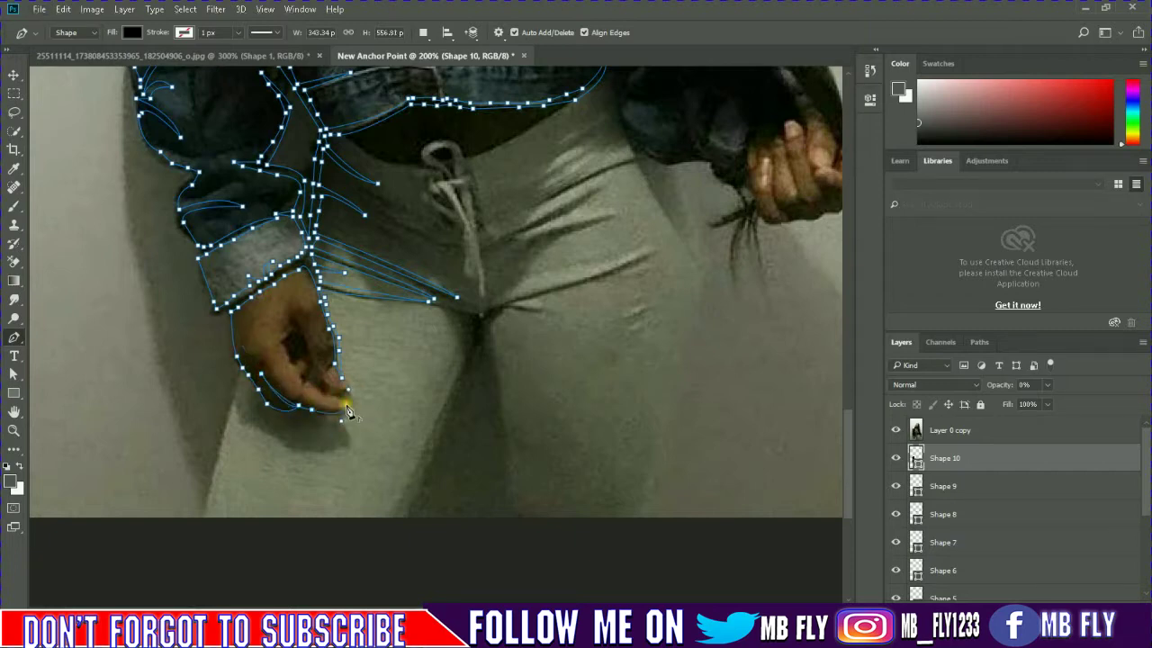
pyautogui.moveTo(334, 405); pyautogui.dragTo(344, 405)
pyautogui.moveTo(334, 421); pyautogui.dragTo(317, 425)
pyautogui.click(259, 403)
# - Carry the outline back up the hand edge and over the top of the shoulder
pyautogui.scroll(-2, 231, 409)
pyautogui.moveTo(206, 463); pyautogui.dragTo(200, 492)
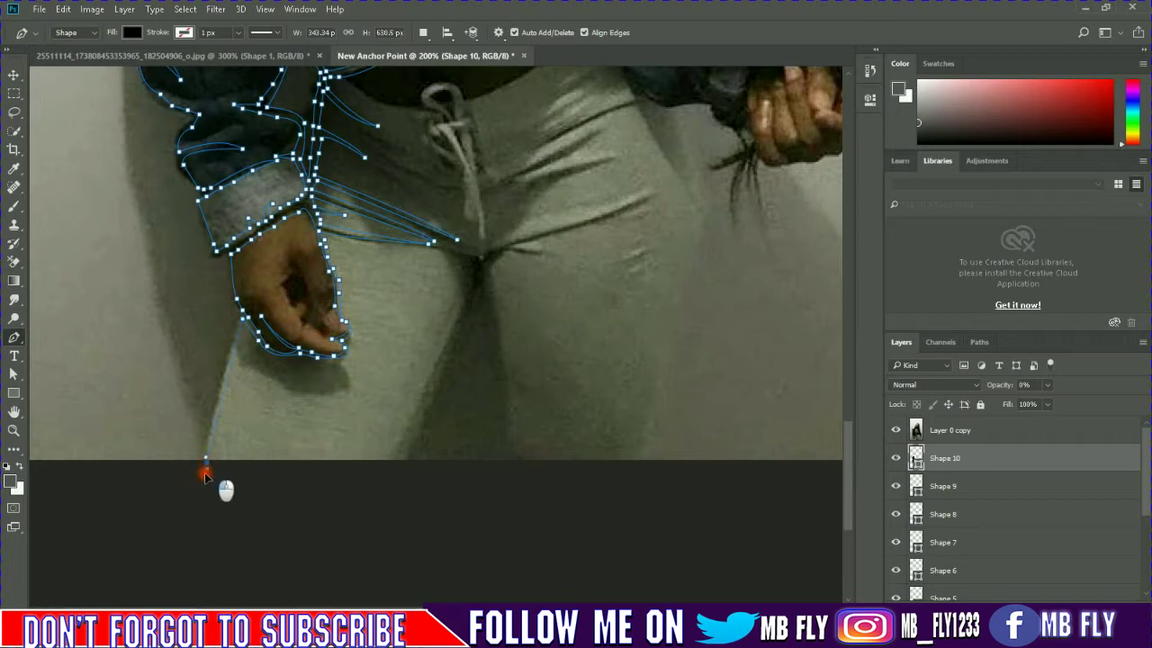
pyautogui.click(239, 318)
pyautogui.scroll(1, 206, 237)
pyautogui.scroll(5, 196, 303)
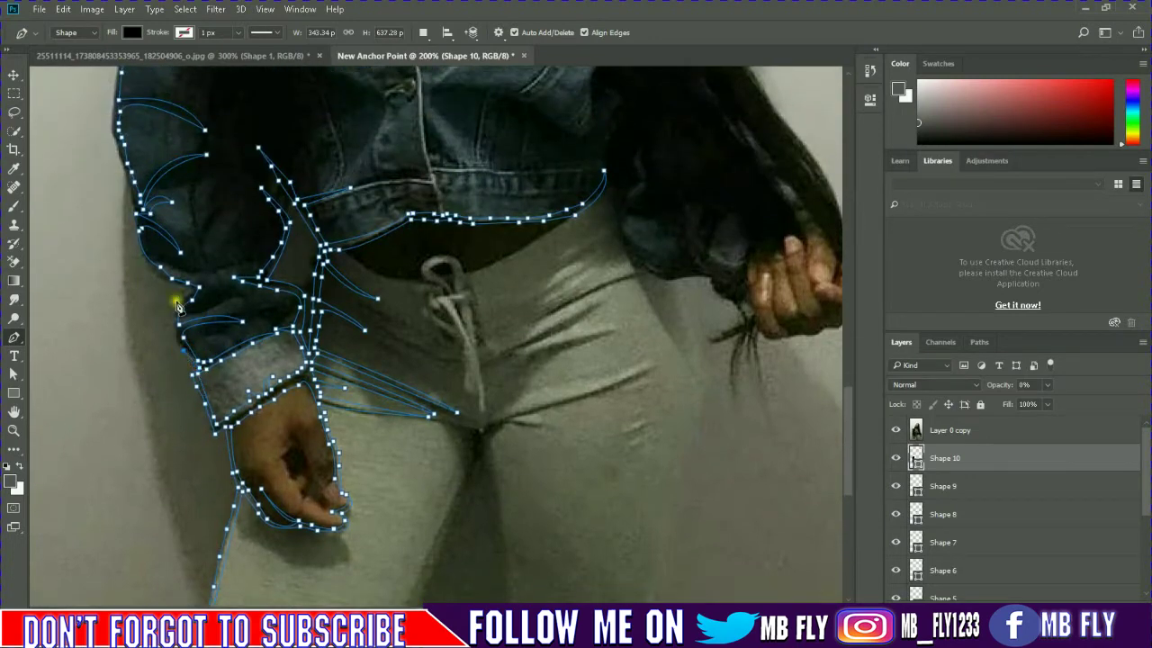
pyautogui.scroll(2, 180, 306)
pyautogui.scroll(2, 135, 356)
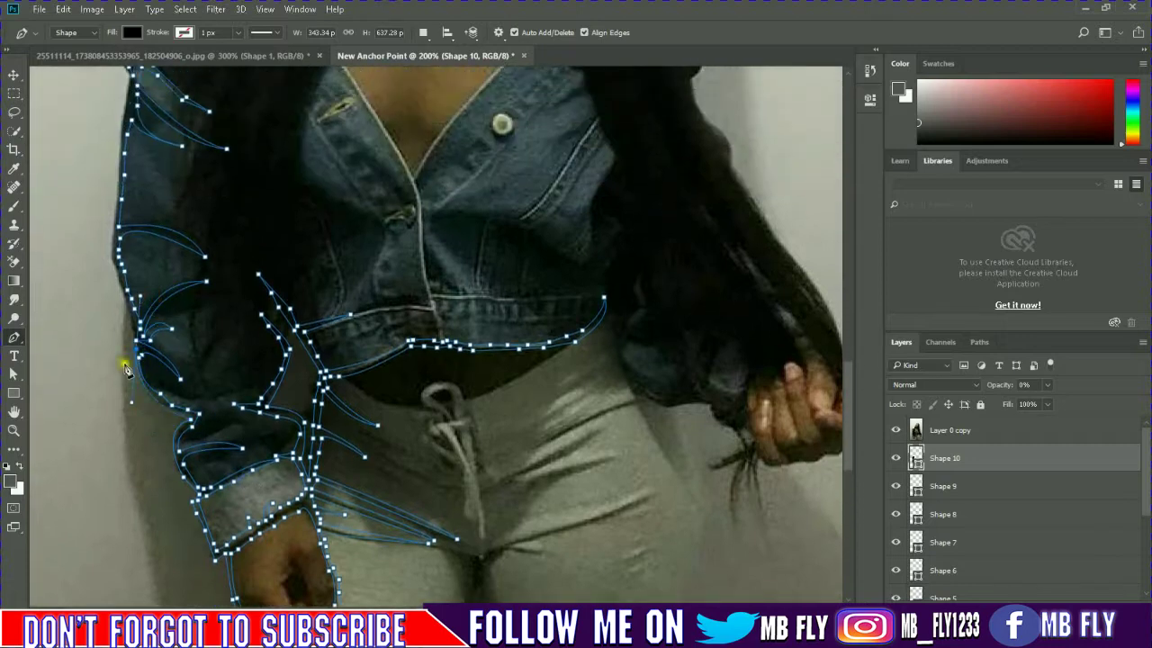
pyautogui.scroll(1, 115, 275)
pyautogui.scroll(1, 117, 252)
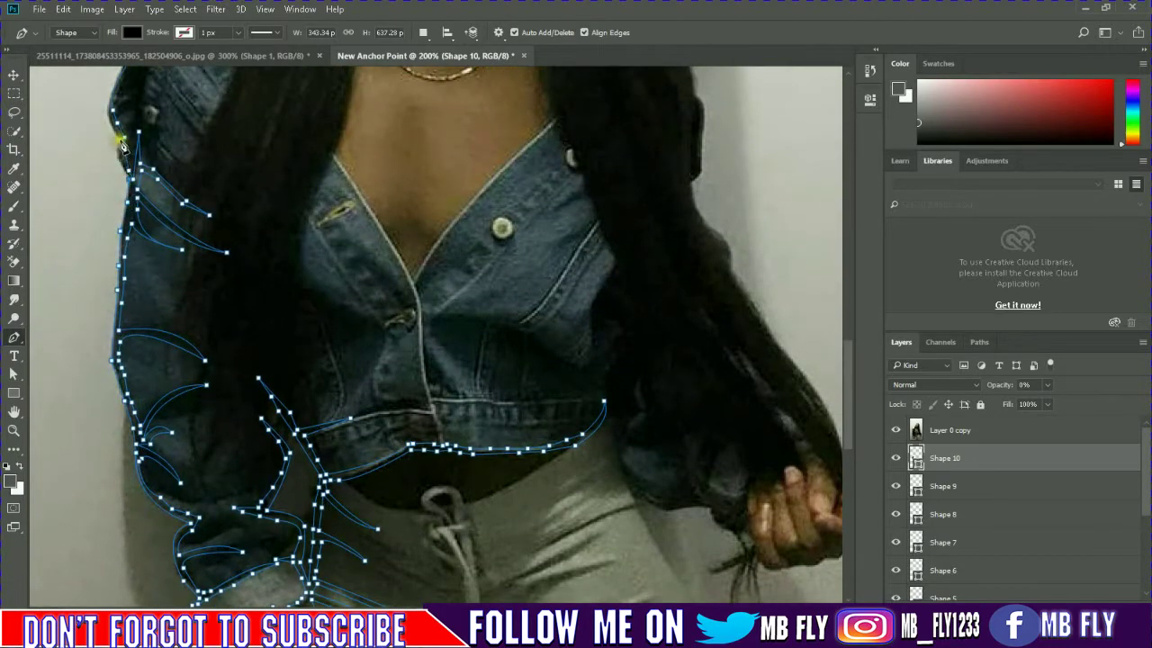
pyautogui.scroll(3, 118, 144)
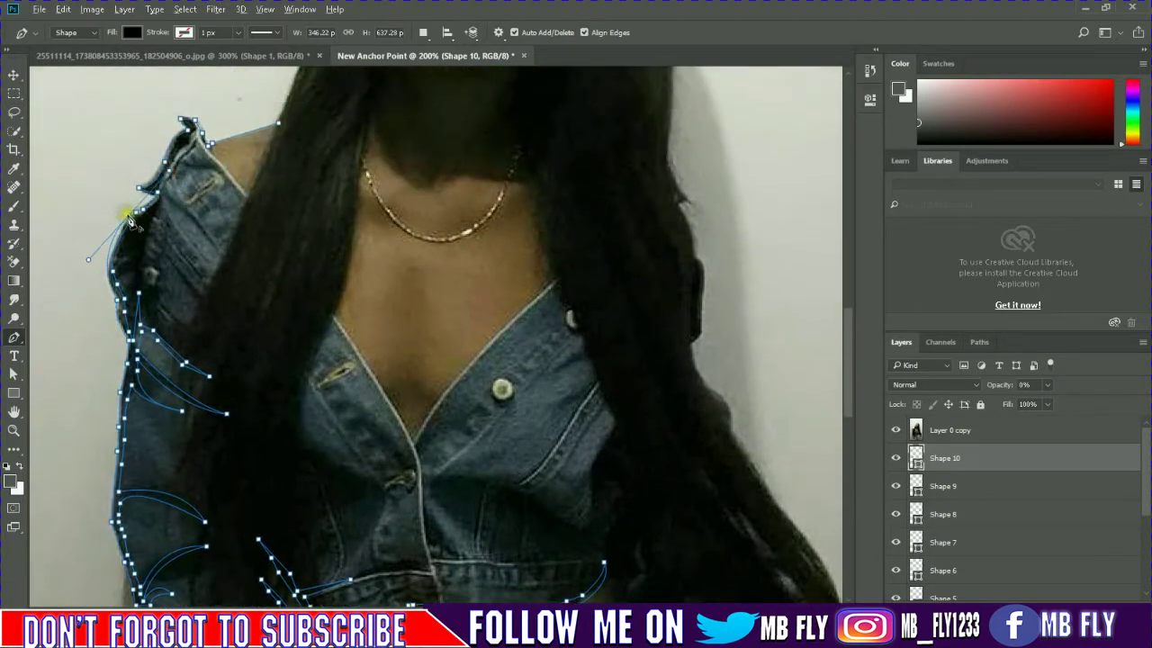
pyautogui.click(137, 191)
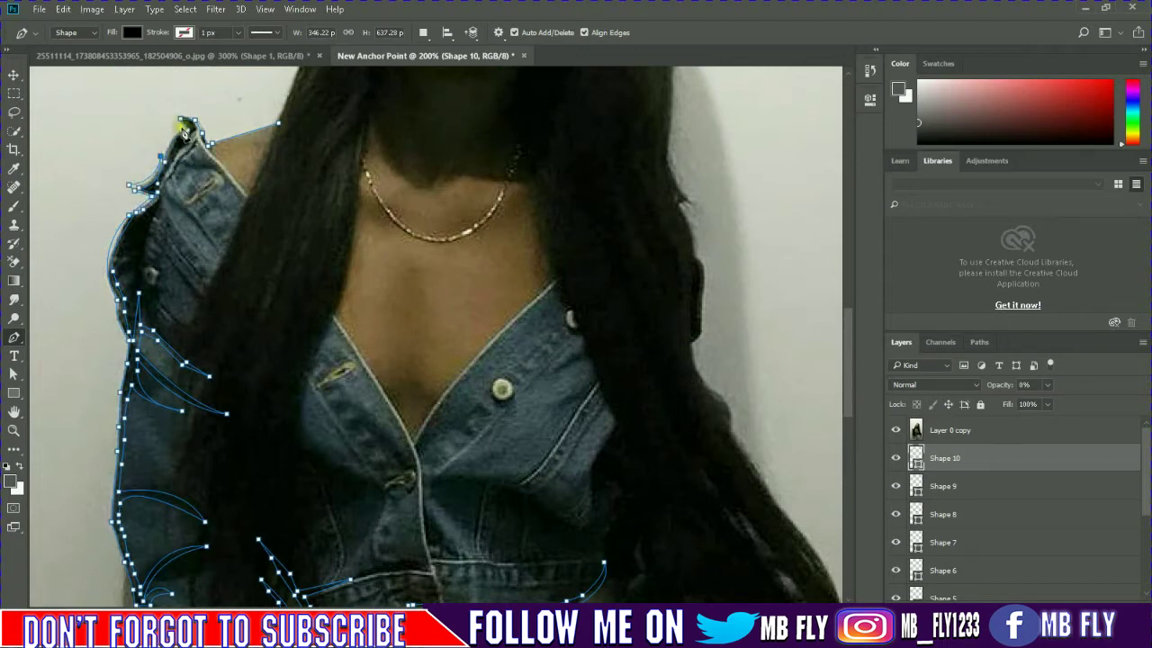
pyautogui.moveTo(182, 116); pyautogui.dragTo(196, 119)
# - Close the sleeve outline and set Shape 10 opacity to 100% black
pyautogui.click(281, 133)
pyautogui.click(895, 430)
pyautogui.moveTo(1046, 384); pyautogui.dragTo(1113, 404)
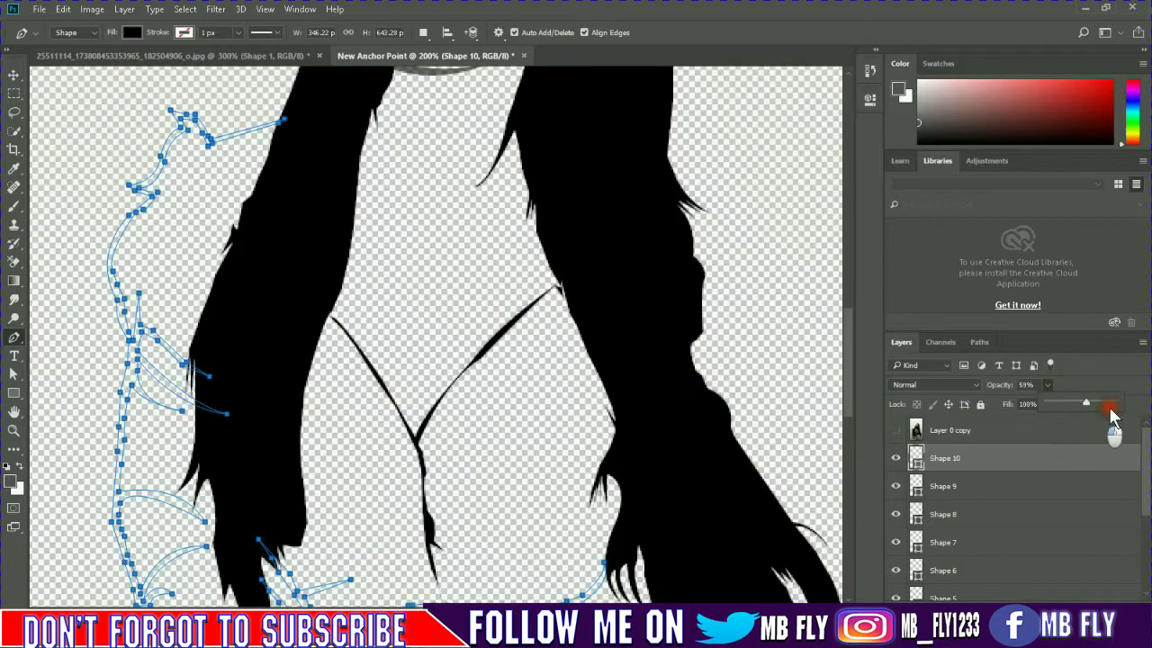
pyautogui.scroll(5, 436, 336)
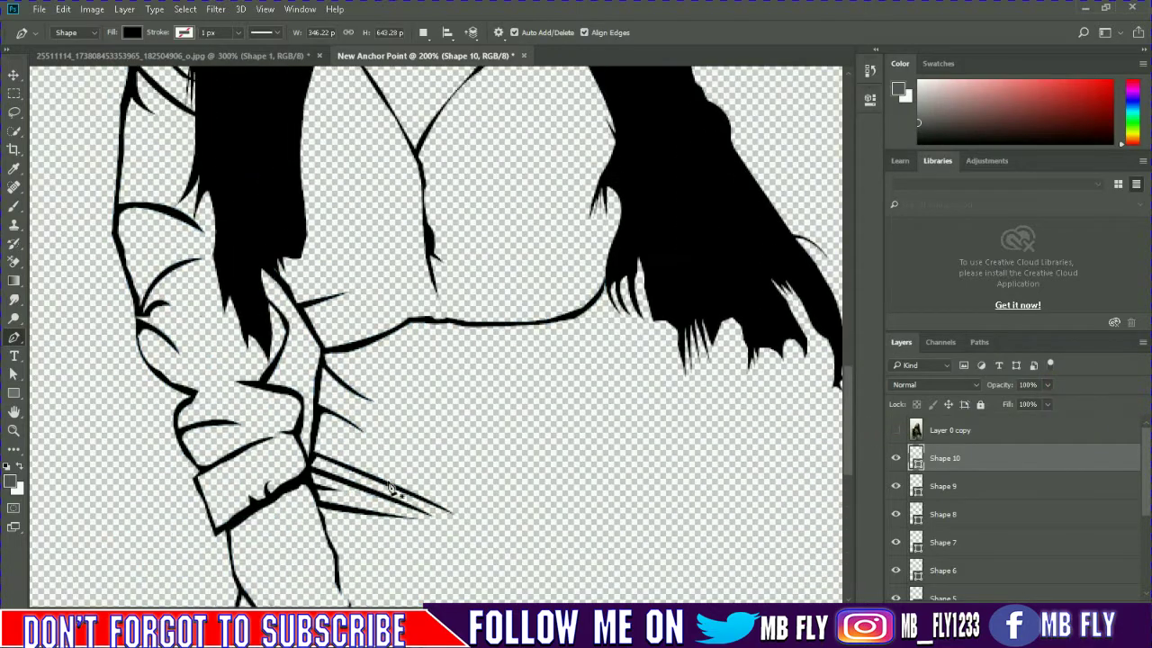
pyautogui.scroll(5, 435, 336)
# - Review the line art against the reference photo and begin Shape 11 at the jacket hem
pyautogui.click(895, 430)
pyautogui.click(895, 430)
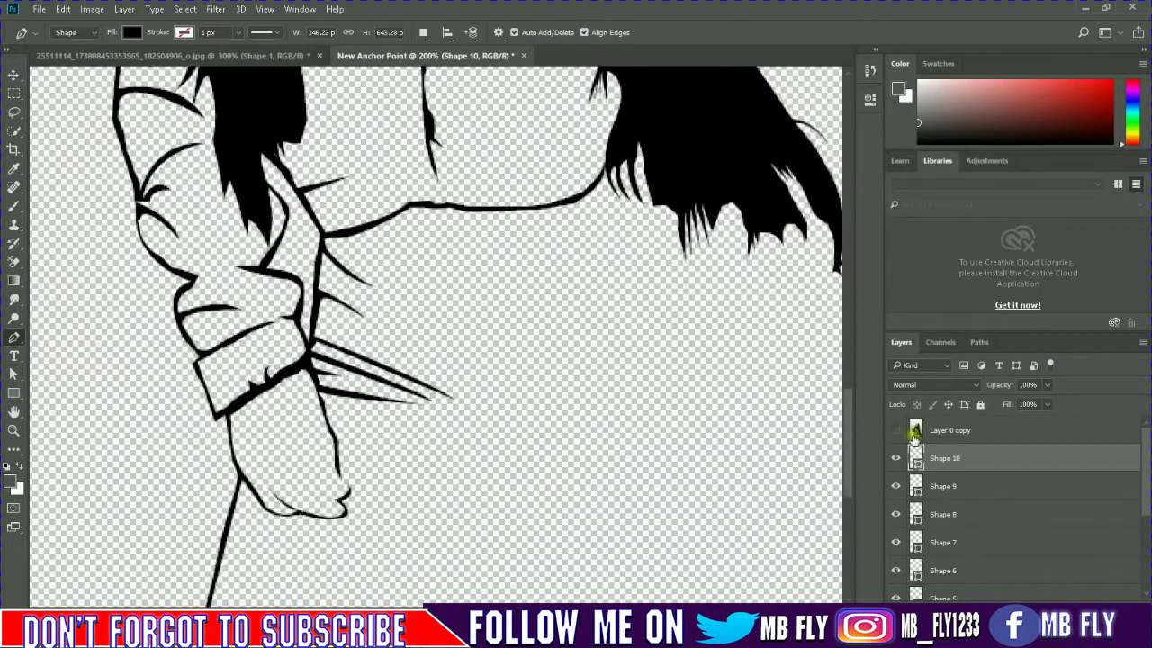
pyautogui.click(895, 430)
pyautogui.click(896, 430)
pyautogui.click(895, 430)
pyautogui.moveTo(607, 276)
pyautogui.mouseDown()
pyautogui.moveTo(635, 364)
pyautogui.moveTo(660, 382)
pyautogui.mouseUp()
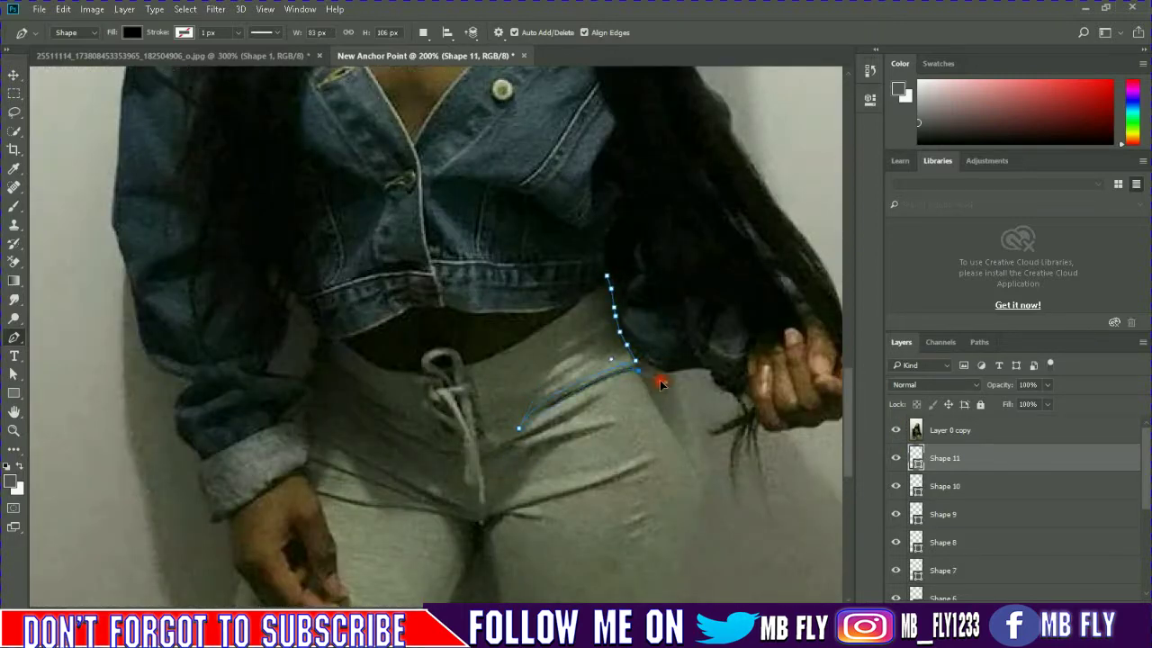
# - Trace Shape 11 along the waist and down the right leg
pyautogui.click(676, 378)
pyautogui.scroll(-3, 685, 412)
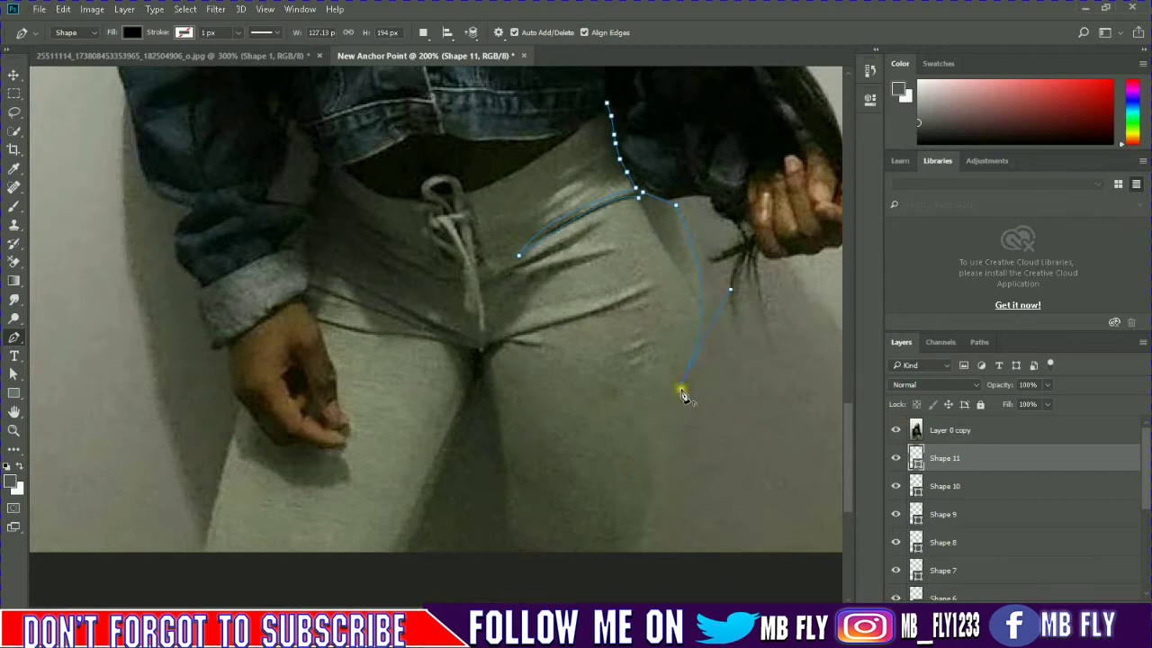
pyautogui.click(649, 522)
pyautogui.click(648, 538)
pyautogui.click(649, 560)
pyautogui.scroll(-1, 651, 552)
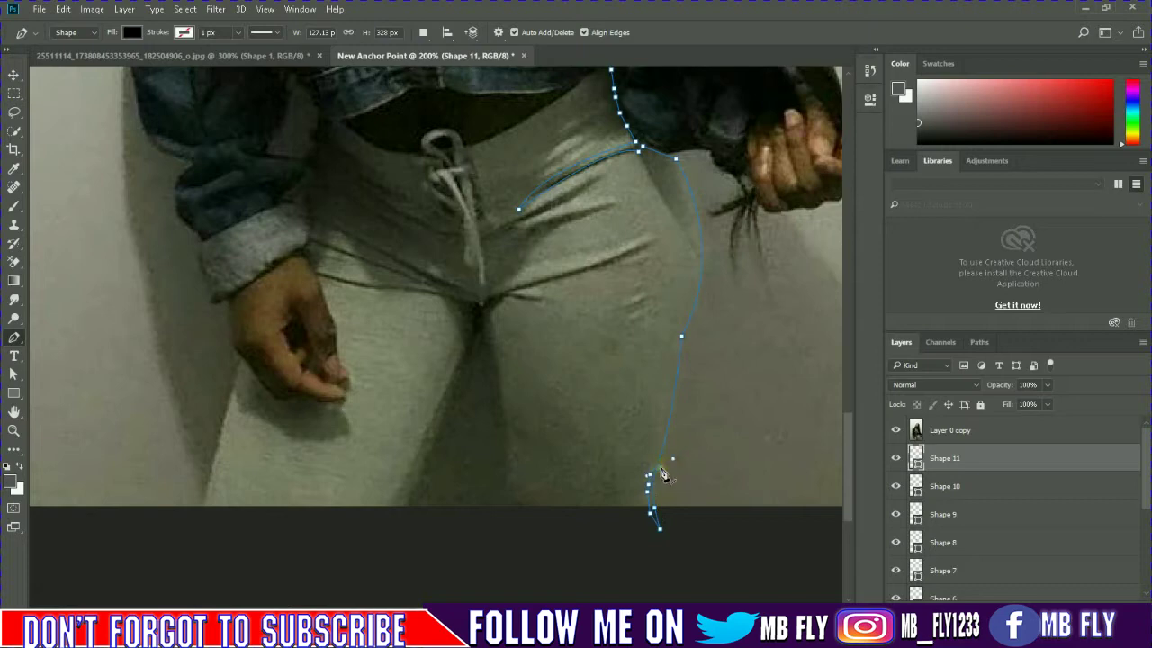
pyautogui.click(682, 327)
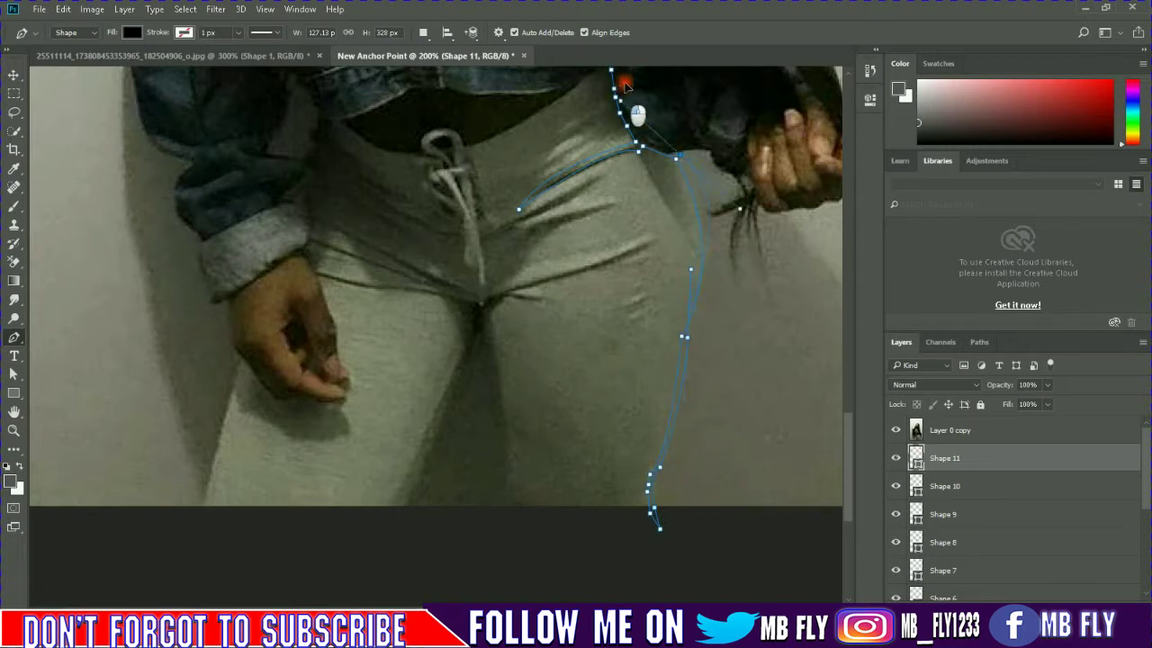
# - Undo the stray leg anchor from the History panel and bend the leg curve outward
pyautogui.scroll(3, 687, 164)
pyautogui.press('super')
pyautogui.press('super')
pyautogui.click(871, 70)
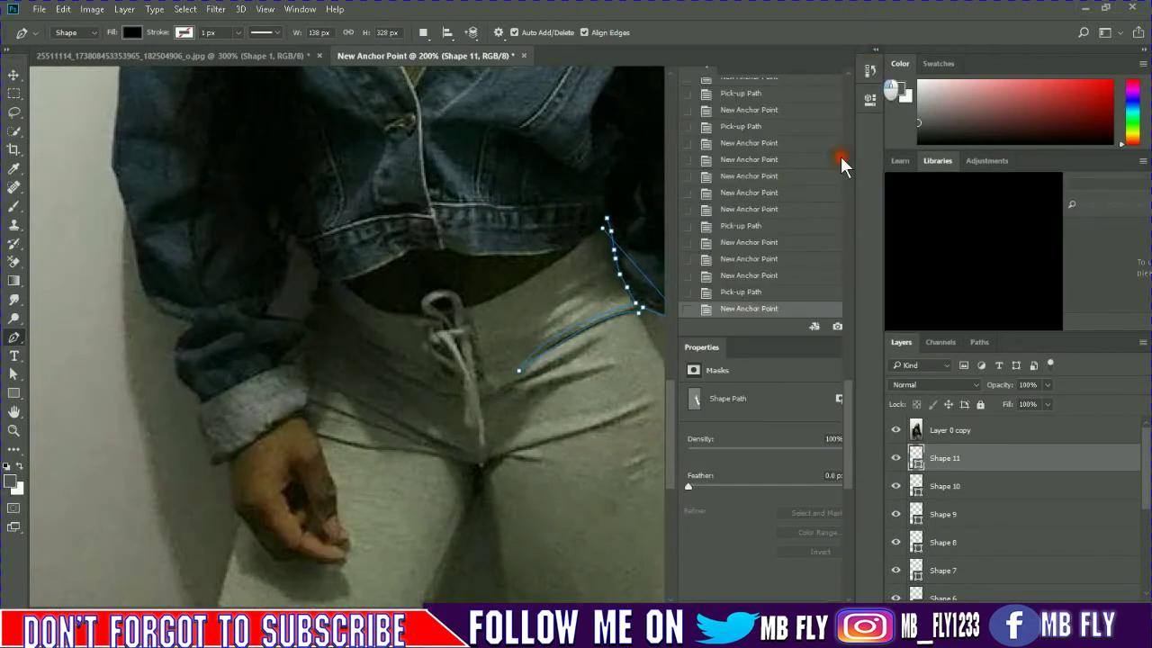
pyautogui.click(840, 156)
pyautogui.click(874, 51)
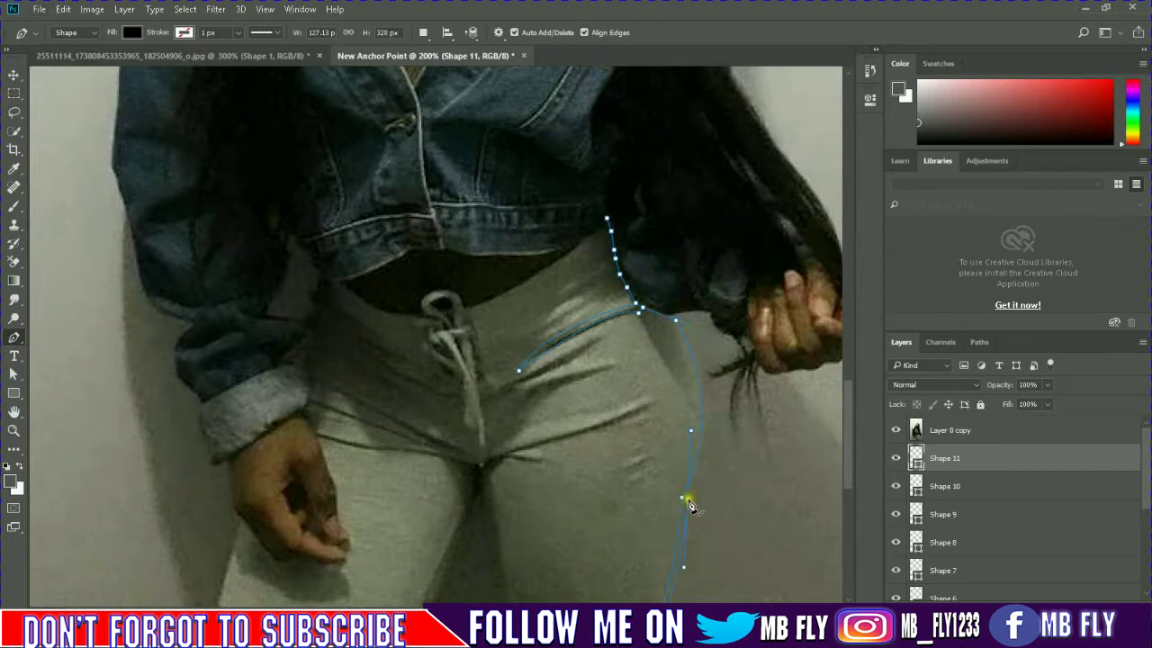
pyautogui.moveTo(687, 325); pyautogui.dragTo(703, 320)
pyautogui.click(896, 430)
pyautogui.click(895, 430)
# - Trace the jacket hem around the right hand and check it against the photo
pyautogui.moveTo(759, 290); pyautogui.dragTo(684, 315)
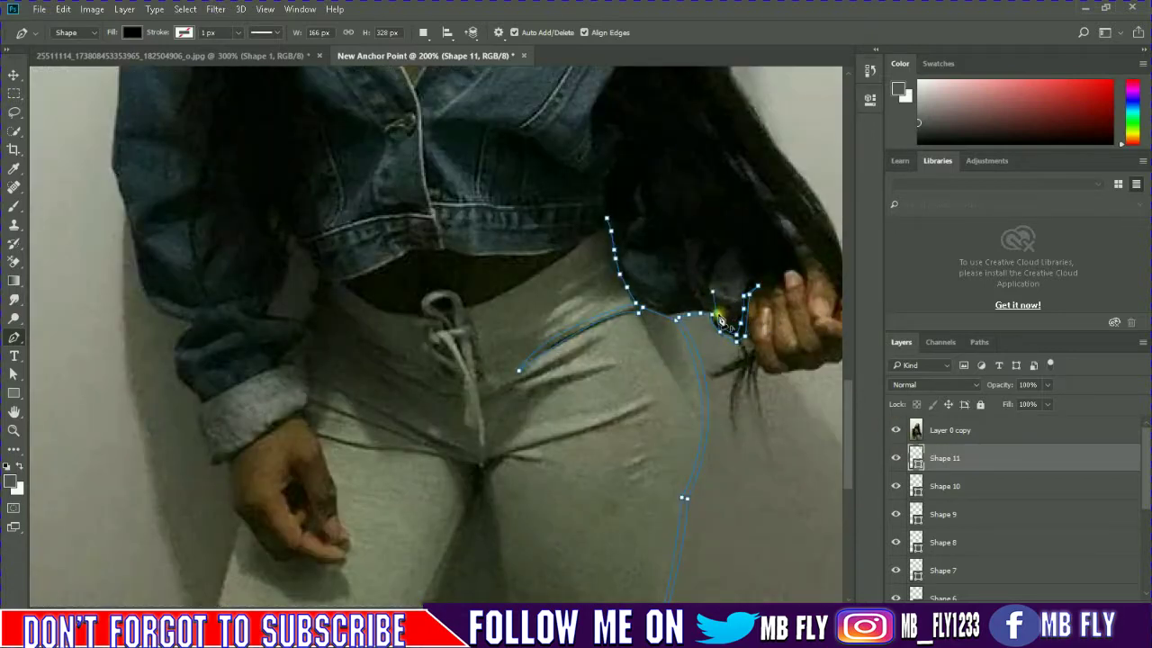
pyautogui.moveTo(683, 314); pyautogui.dragTo(626, 265)
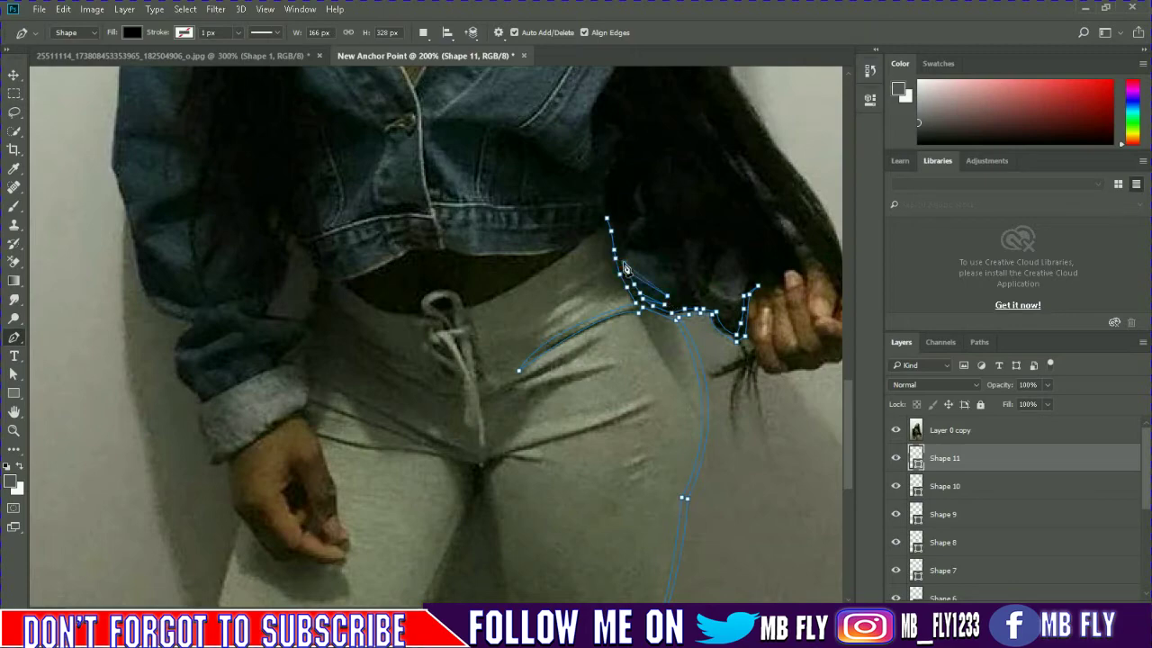
pyautogui.scroll(2, 810, 405)
pyautogui.click(895, 430)
pyautogui.click(895, 430)
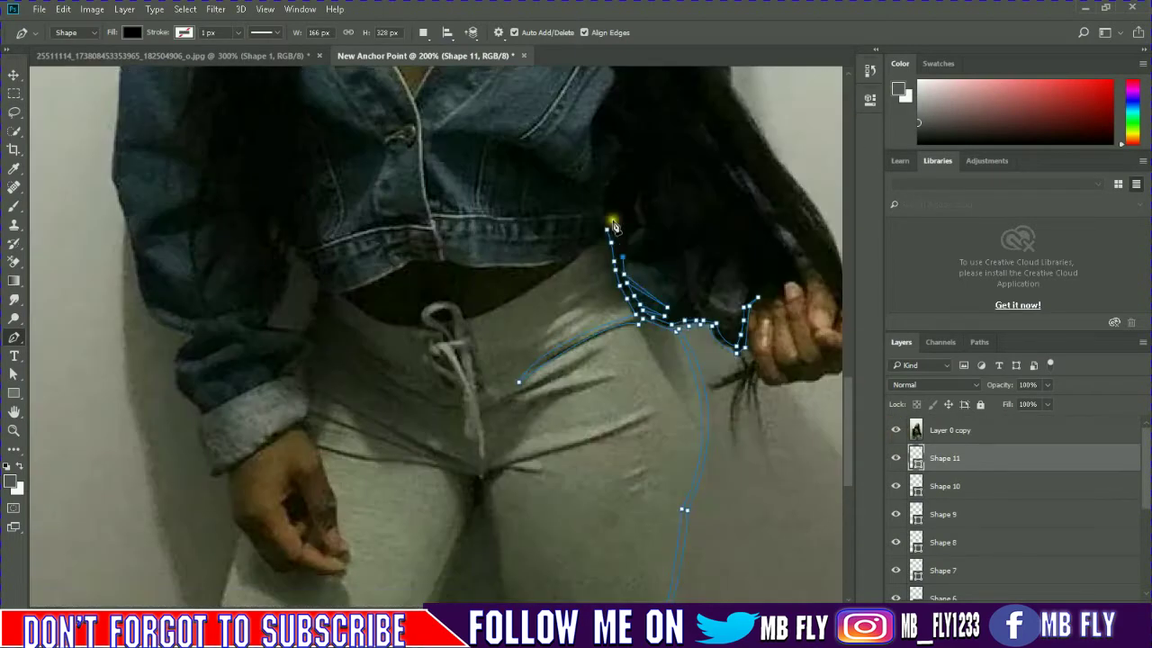
pyautogui.click(895, 430)
pyautogui.click(895, 430)
# - Trace the waistband line, curving it around the drawstring loop to the right side
pyautogui.click(337, 295)
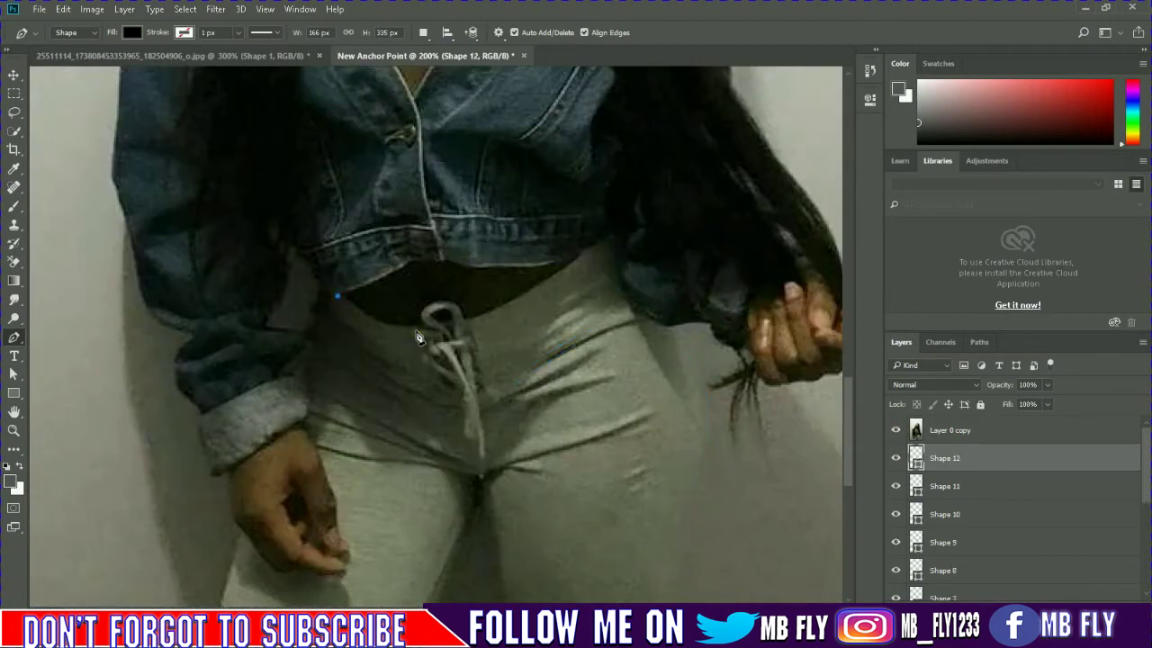
pyautogui.moveTo(414, 330); pyautogui.dragTo(464, 324)
pyautogui.click(442, 332)
pyautogui.click(450, 344)
pyautogui.moveTo(463, 319); pyautogui.dragTo(480, 326)
pyautogui.click(540, 291)
pyautogui.click(896, 430)
pyautogui.click(895, 431)
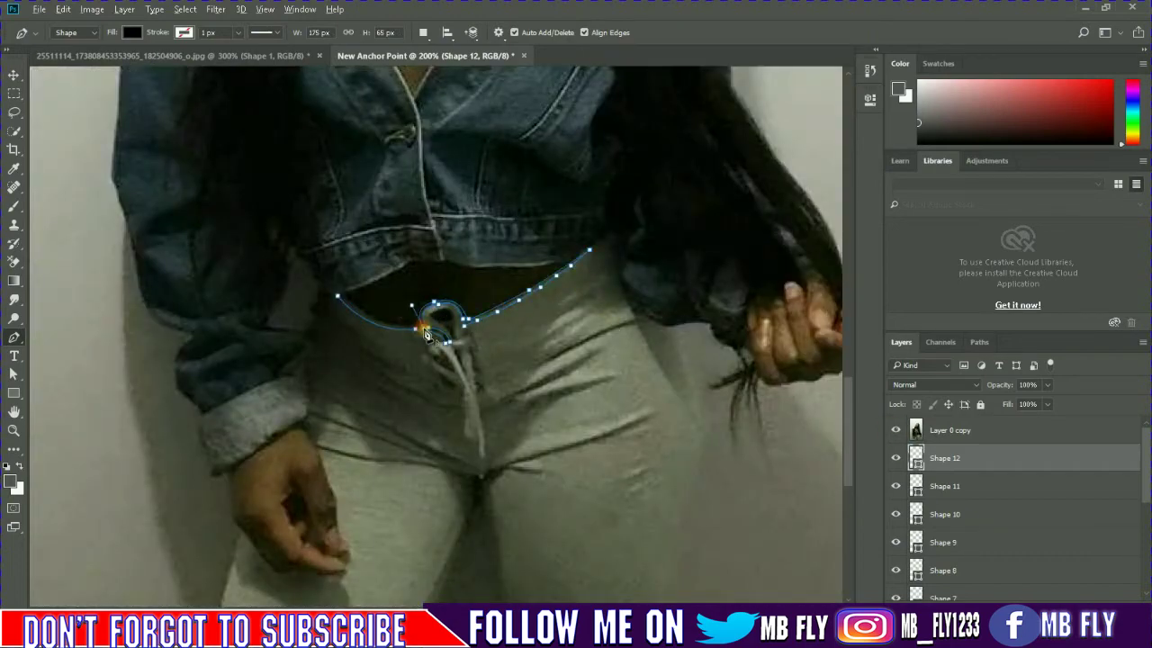
# - Extend the waistband's left end upward and check it against the reference photo
pyautogui.click(329, 270)
pyautogui.click(895, 430)
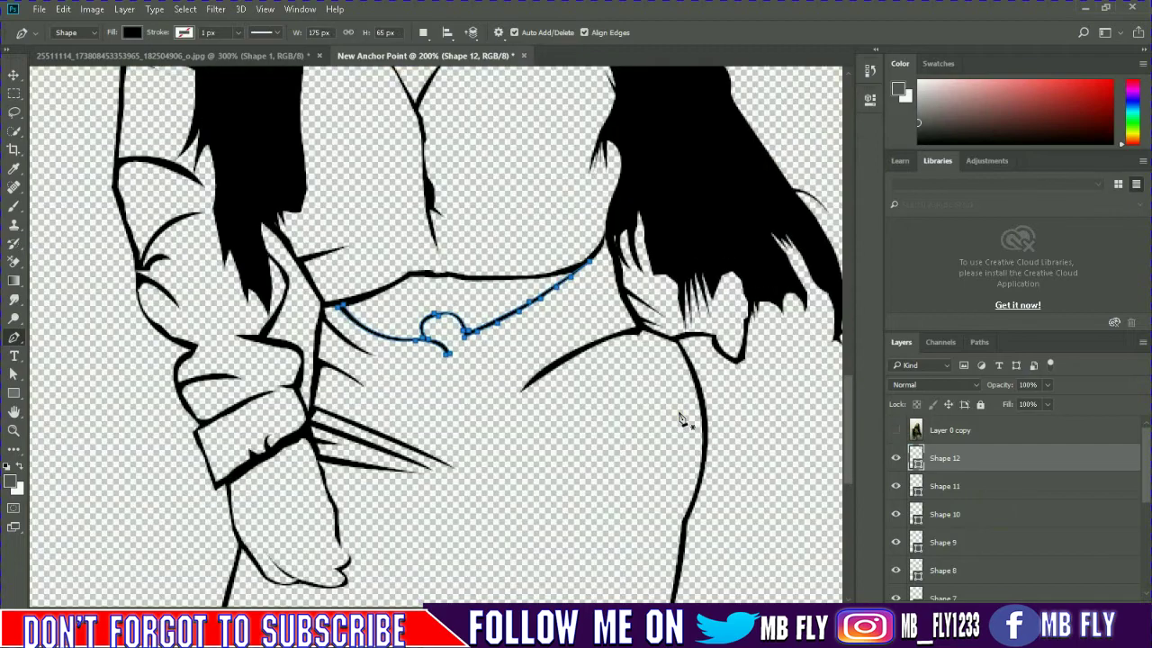
pyautogui.scroll(-3, 682, 421)
pyautogui.scroll(3, 682, 421)
pyautogui.click(896, 430)
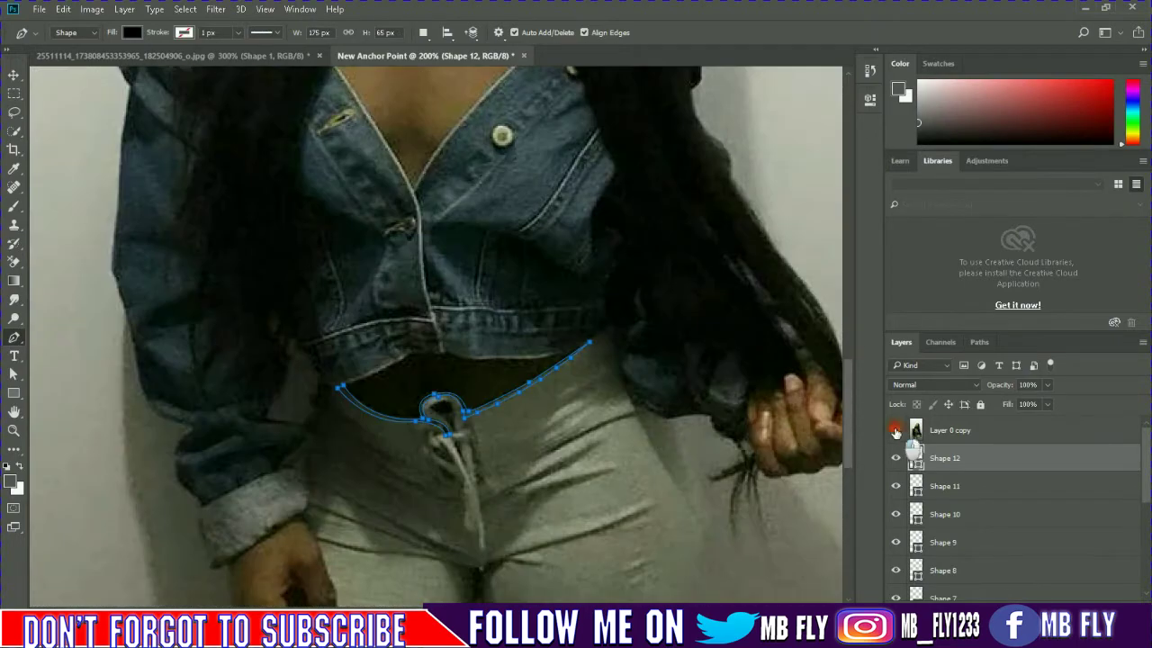
pyautogui.click(895, 430)
pyautogui.click(896, 430)
# - Trace the left inner-leg line up to the crotch with fold lines either side
pyautogui.scroll(-5, 398, 483)
pyautogui.moveTo(398, 484); pyautogui.dragTo(459, 288)
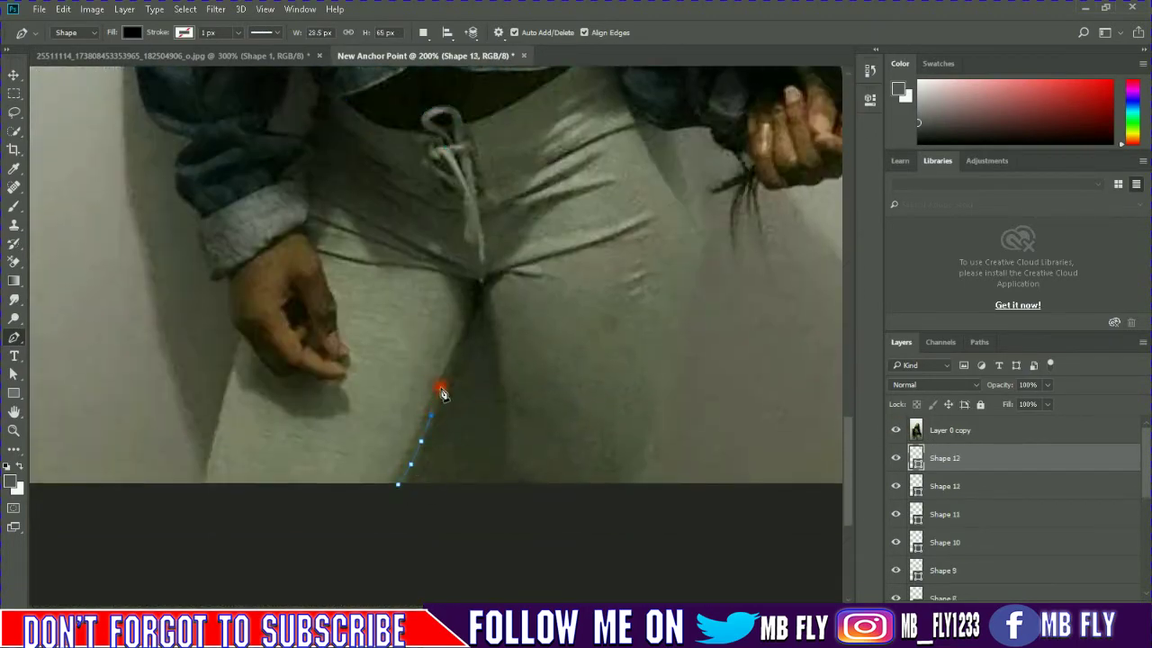
pyautogui.click(468, 273)
pyautogui.click(420, 268)
pyautogui.click(386, 233)
pyautogui.click(465, 266)
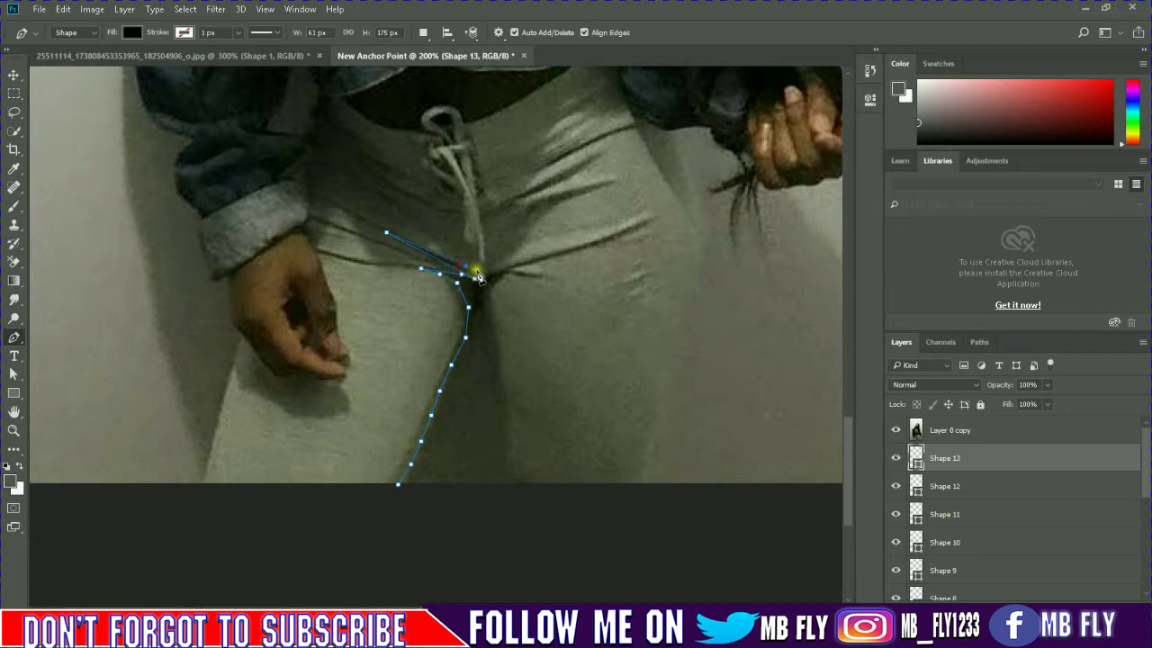
pyautogui.click(486, 270)
pyautogui.click(559, 258)
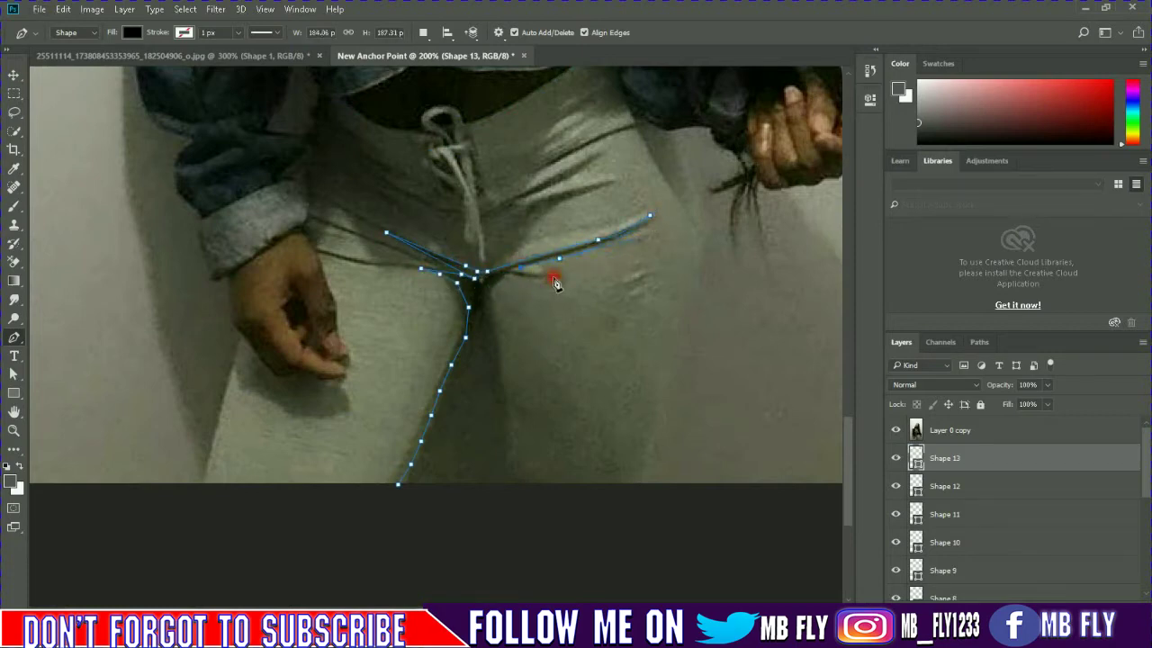
# - Trace the right inner-leg line down from the crotch and finish its bottom
pyautogui.click(494, 307)
pyautogui.click(500, 366)
pyautogui.click(503, 409)
pyautogui.click(505, 437)
pyautogui.click(508, 464)
pyautogui.click(520, 486)
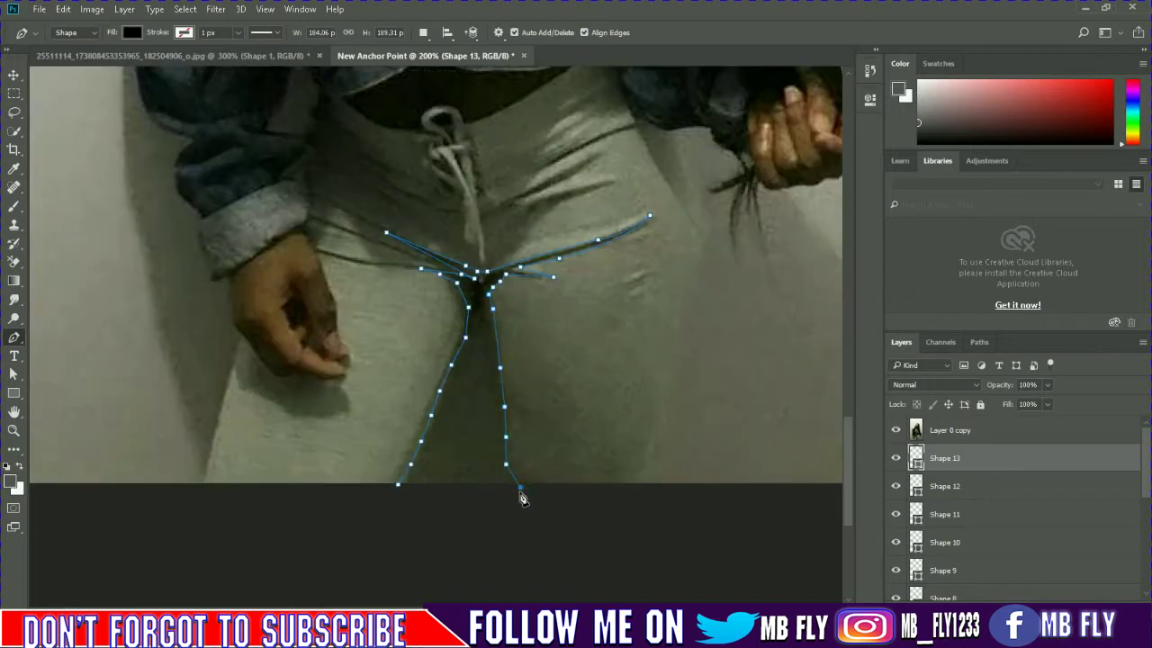
pyautogui.click(501, 405)
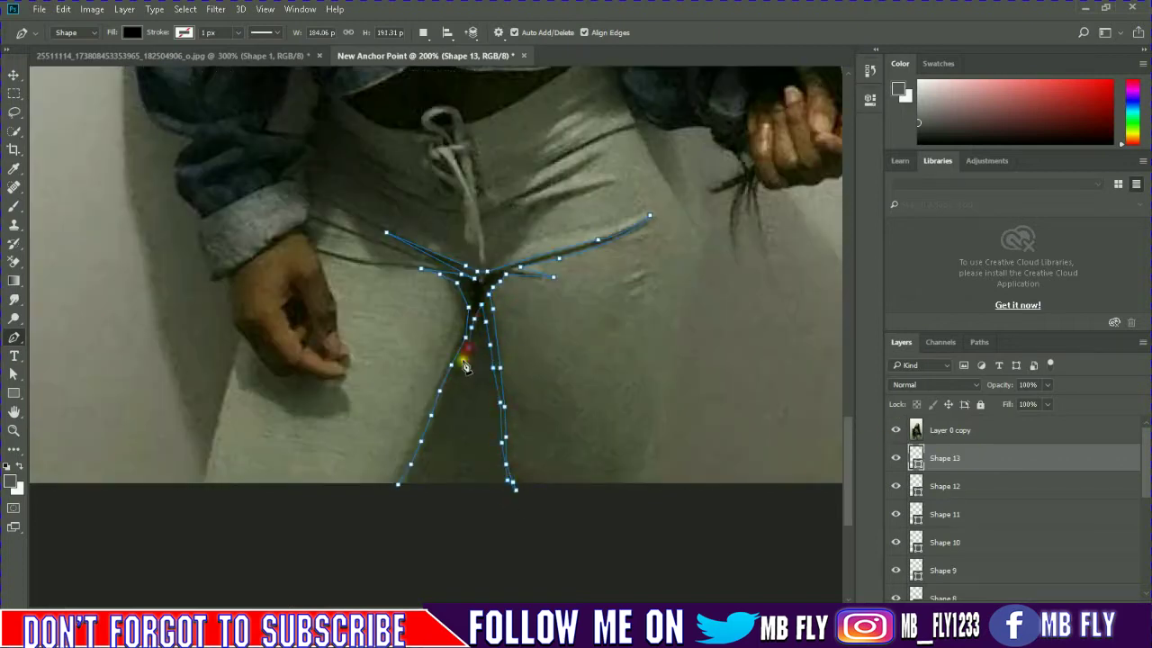
# - Outline and close the drawstring loop shape at the waist
pyautogui.click(895, 430)
pyautogui.scroll(2, 651, 425)
pyautogui.click(895, 431)
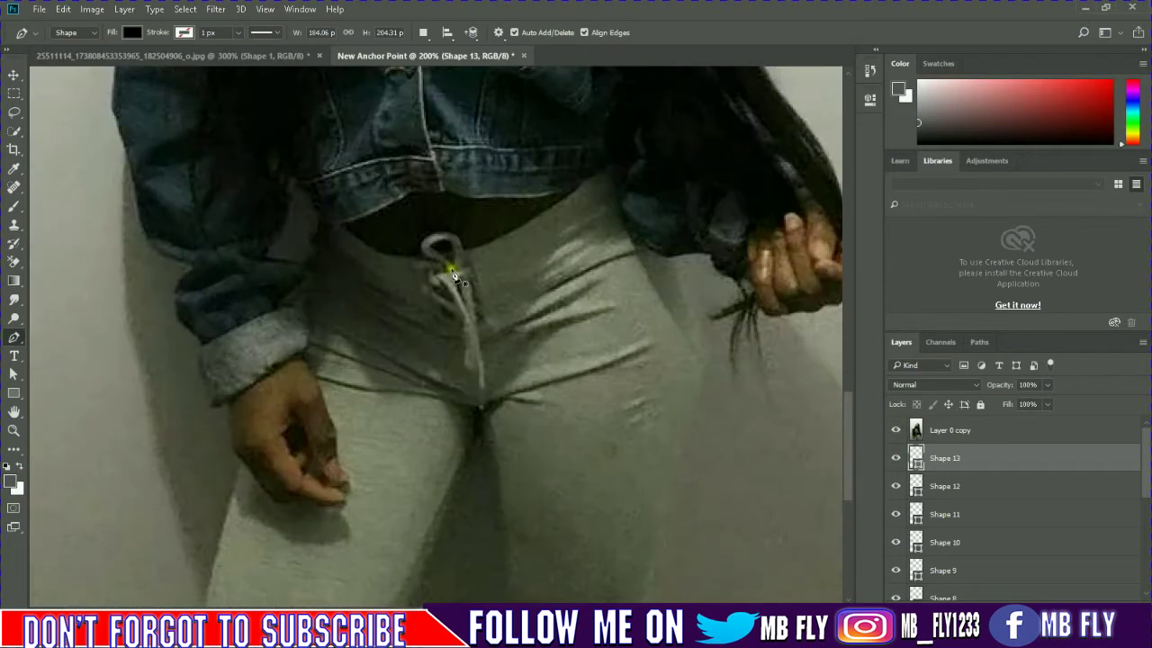
pyautogui.click(428, 244)
pyautogui.click(463, 263)
pyautogui.click(447, 253)
pyautogui.click(471, 289)
# - Start tracing the hanging drawstring after checking the reference photo
pyautogui.click(897, 432)
pyautogui.click(895, 430)
pyautogui.click(465, 251)
pyautogui.scroll(1, 467, 272)
# - Trace the hanging drawstring and close the small knot shape beside it
pyautogui.moveTo(508, 227)
pyautogui.mouseDown()
pyautogui.moveTo(552, 371)
pyautogui.moveTo(510, 180)
pyautogui.mouseUp()
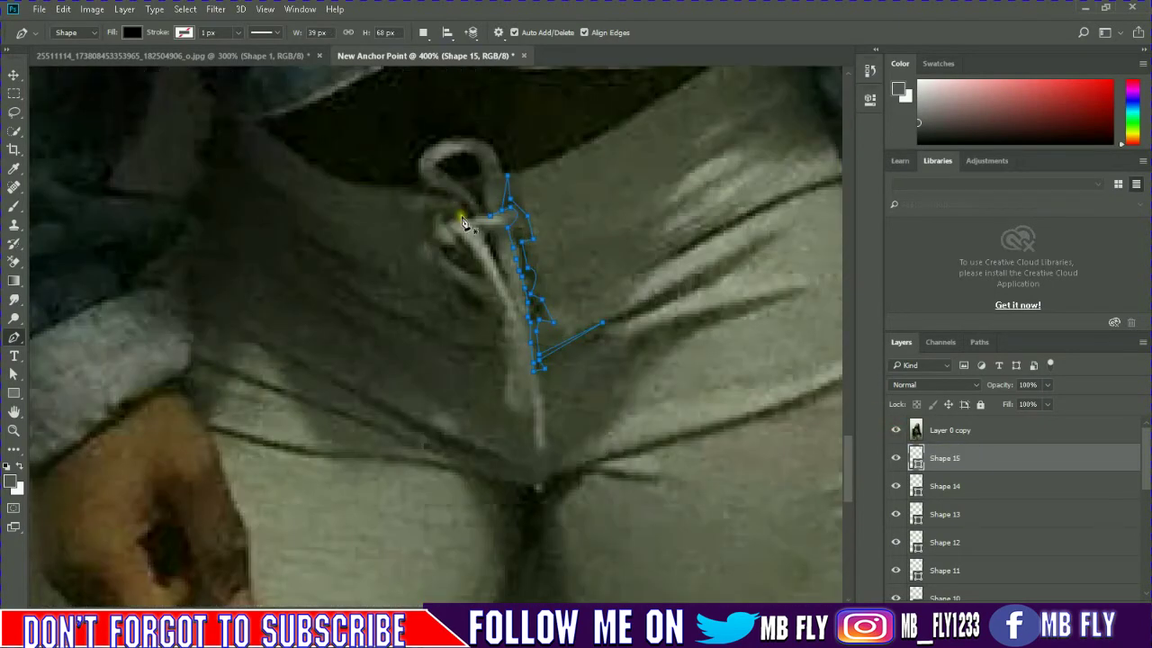
pyautogui.moveTo(445, 214)
pyautogui.mouseDown()
pyautogui.moveTo(464, 224)
pyautogui.moveTo(490, 285)
pyautogui.mouseUp()
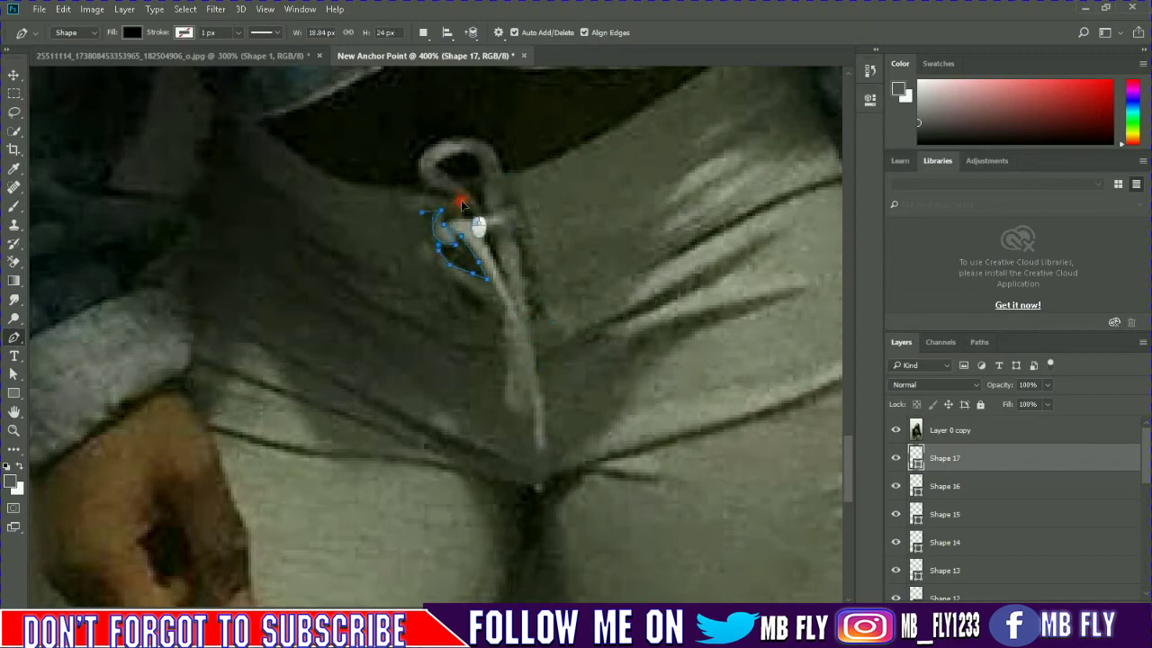
pyautogui.click(896, 431)
pyautogui.moveTo(439, 256)
pyautogui.mouseDown()
pyautogui.moveTo(440, 214)
pyautogui.moveTo(505, 267)
pyautogui.mouseUp()
pyautogui.click(896, 431)
pyautogui.doubleClick(893, 433)
pyautogui.click(896, 431)
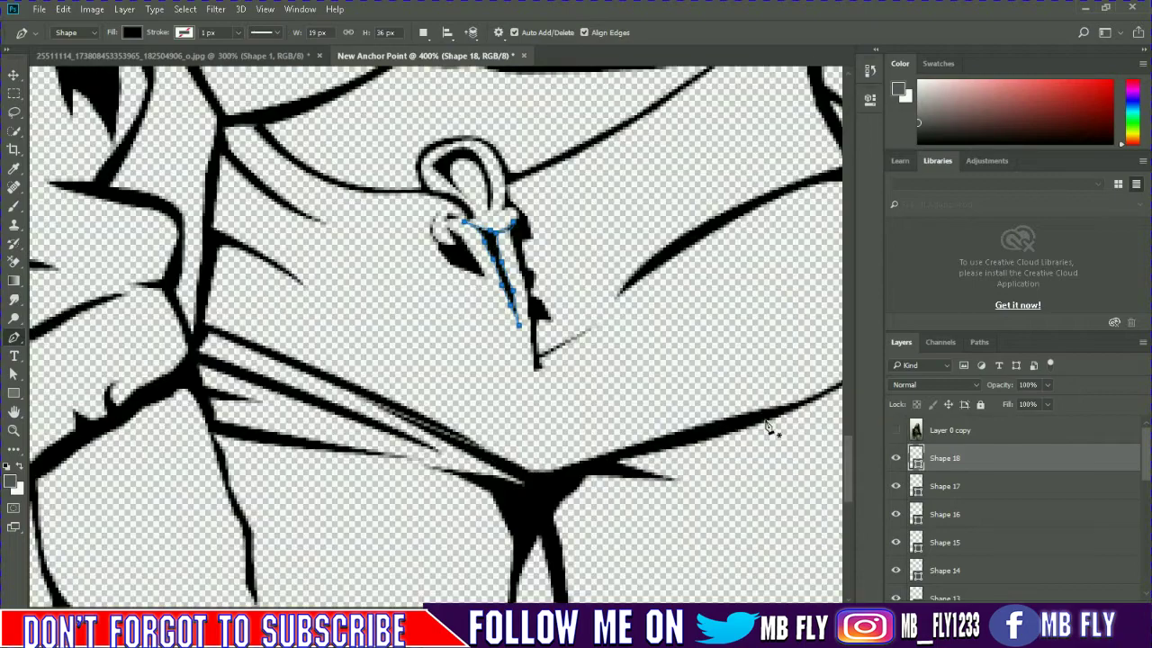
pyautogui.click(897, 431)
# - Draw a small triangle at the drawstring knot and a strand along the drawstring
pyautogui.moveTo(460, 191); pyautogui.dragTo(483, 209)
pyautogui.click(895, 430)
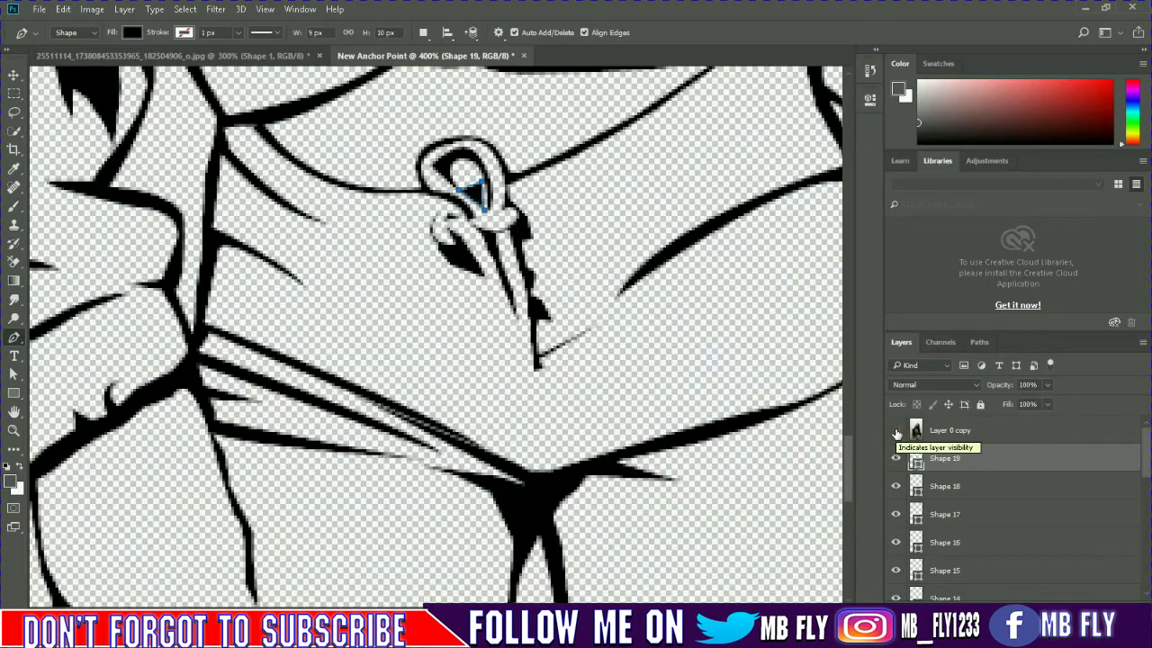
pyautogui.click(895, 430)
pyautogui.click(484, 274)
pyautogui.click(507, 319)
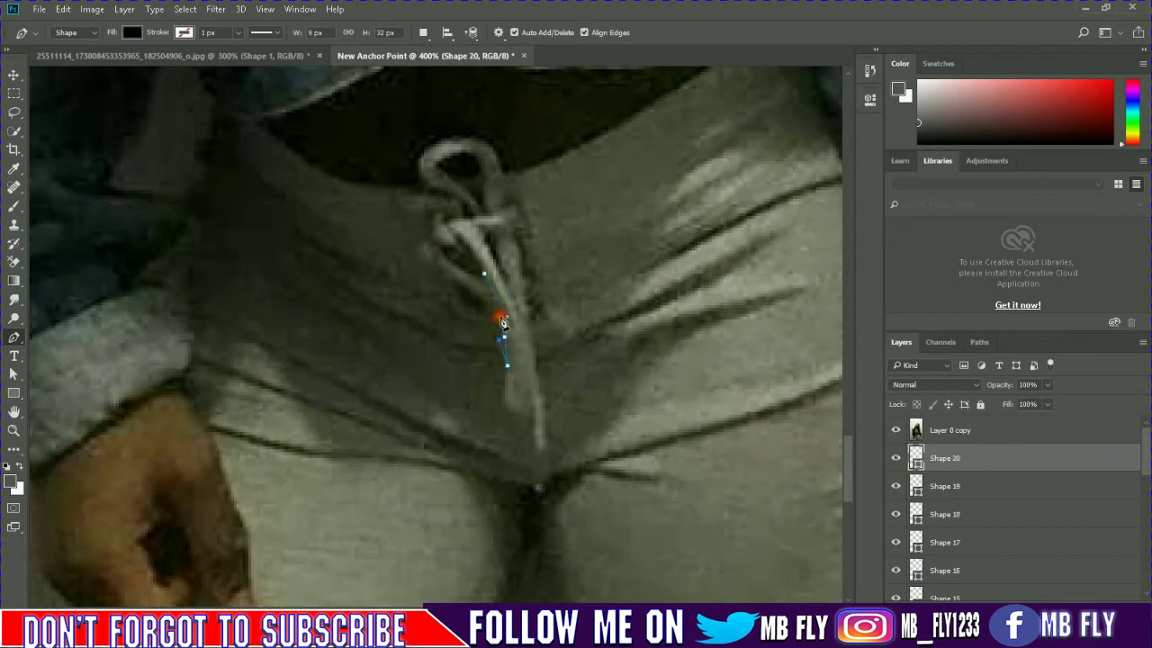
pyautogui.press('Escape')
# - Draw a closed thin strand shape hanging below the knot
pyautogui.click(895, 430)
pyautogui.click(516, 319)
pyautogui.click(505, 388)
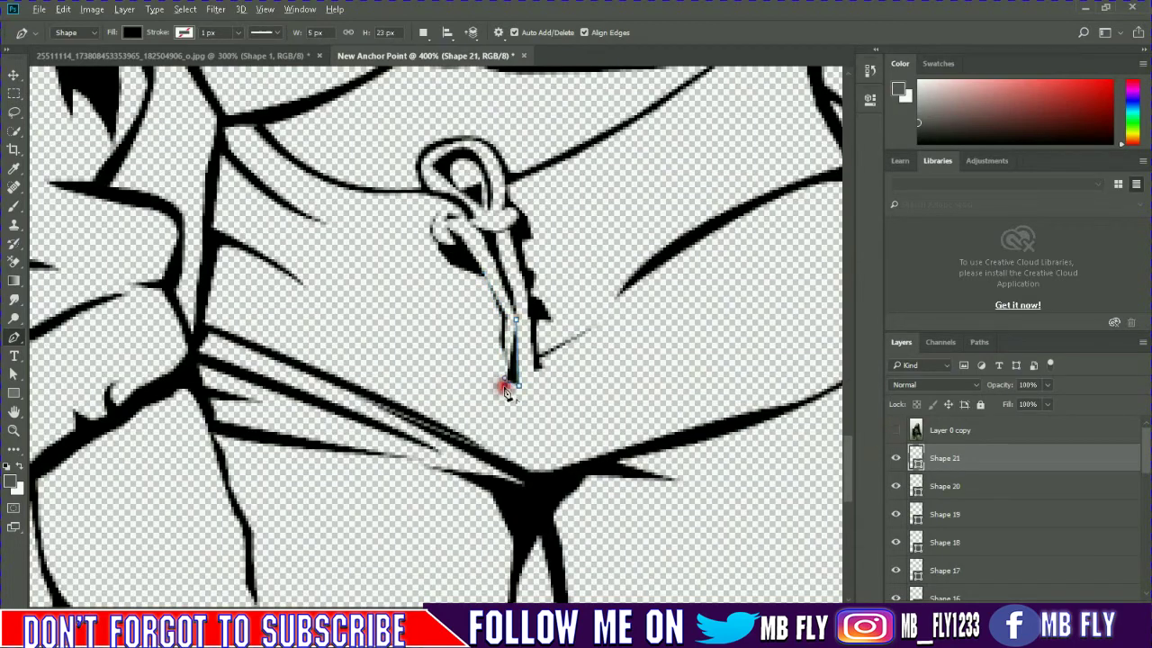
pyautogui.click(504, 386)
pyautogui.click(503, 321)
pyautogui.click(515, 321)
# - Start another strand shape beside the drawstring and show the reference photo again
pyautogui.click(536, 369)
pyautogui.click(521, 381)
pyautogui.scroll(-2, 597, 321)
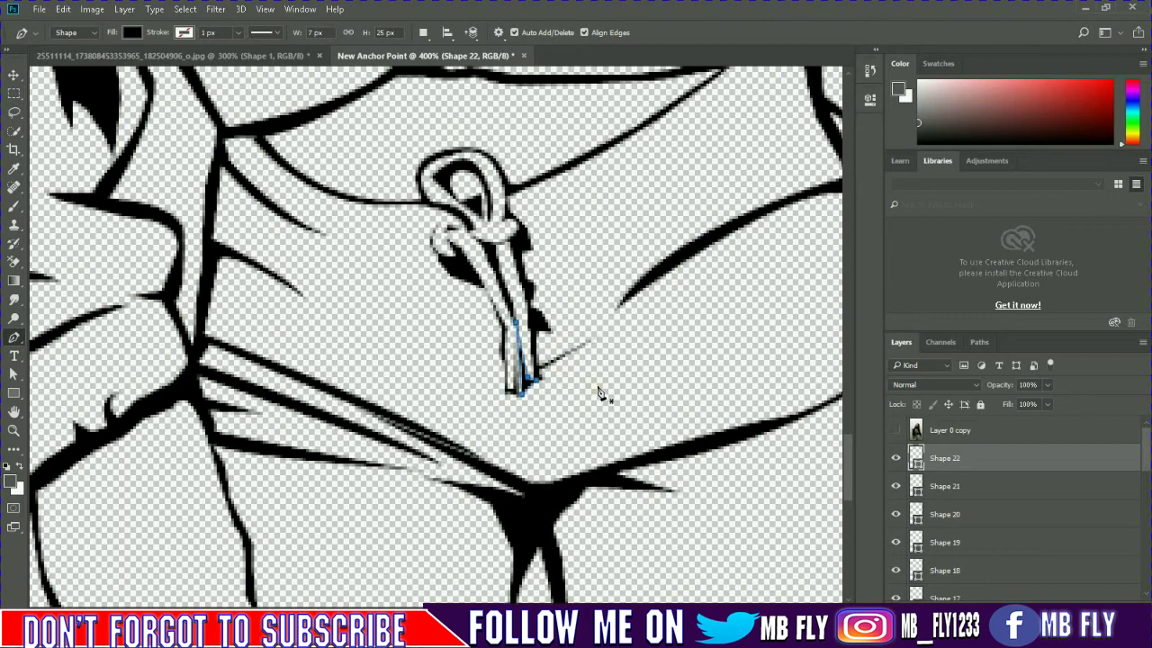
pyautogui.scroll(-3, 599, 392)
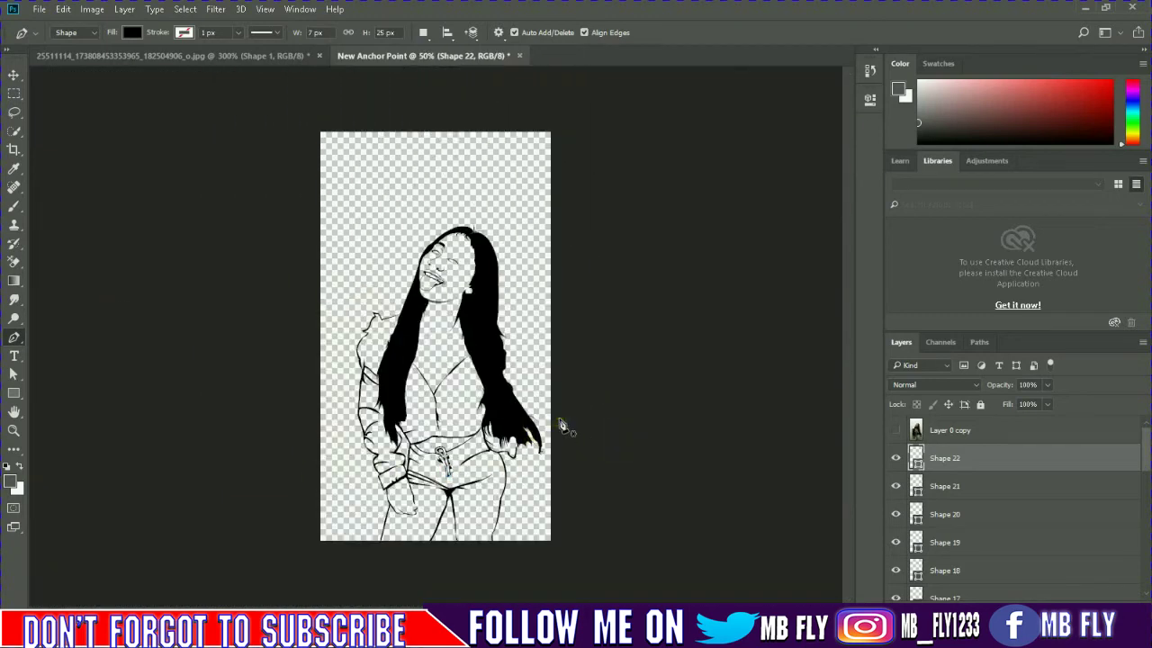
pyautogui.scroll(2, 560, 427)
pyautogui.scroll(1, 560, 427)
pyautogui.click(895, 430)
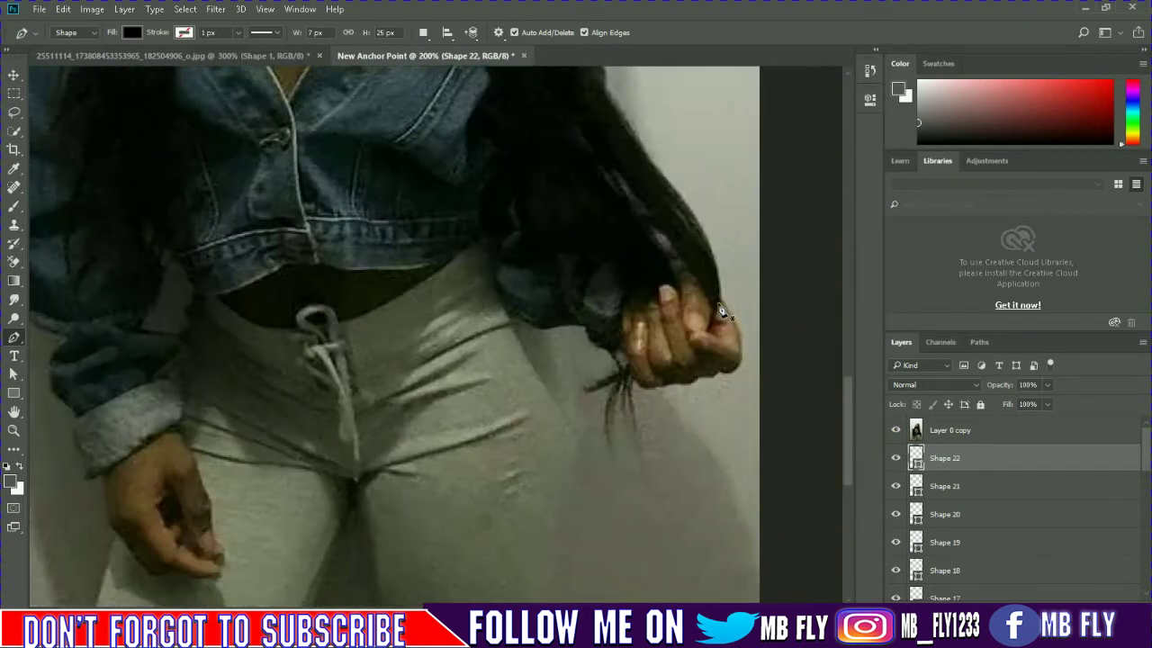
# - Draw the curved outline of the fist gripping the hair
pyautogui.scroll(1, 720, 310)
pyautogui.moveTo(681, 396); pyautogui.dragTo(640, 400)
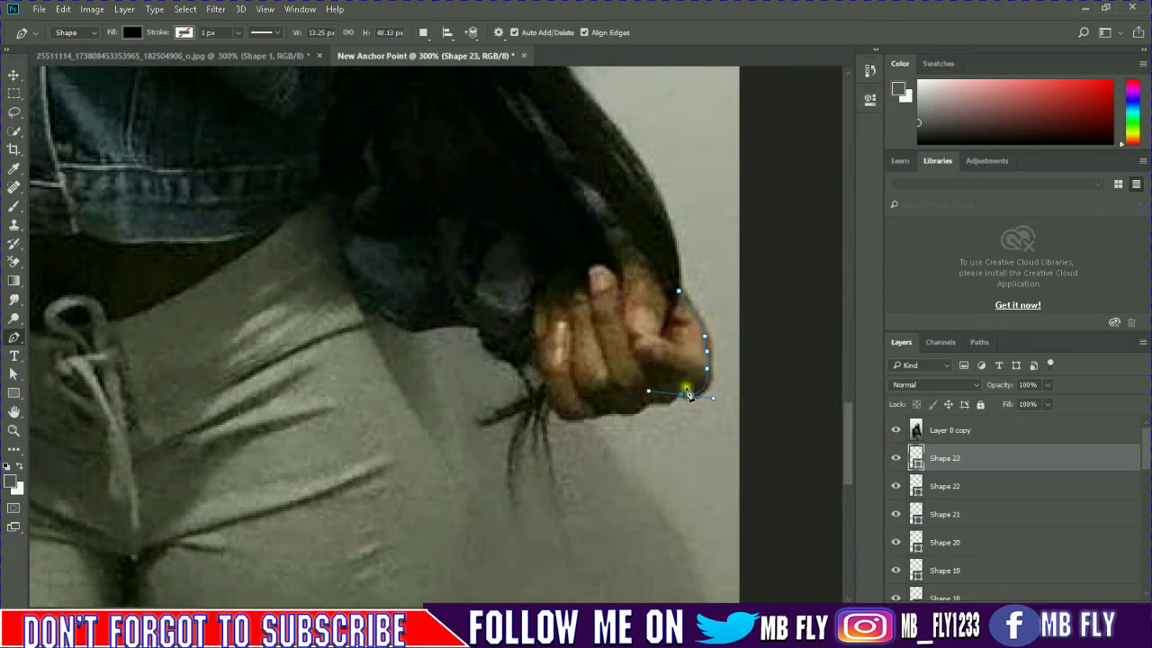
pyautogui.click(593, 414)
pyautogui.moveTo(575, 239); pyautogui.dragTo(569, 331)
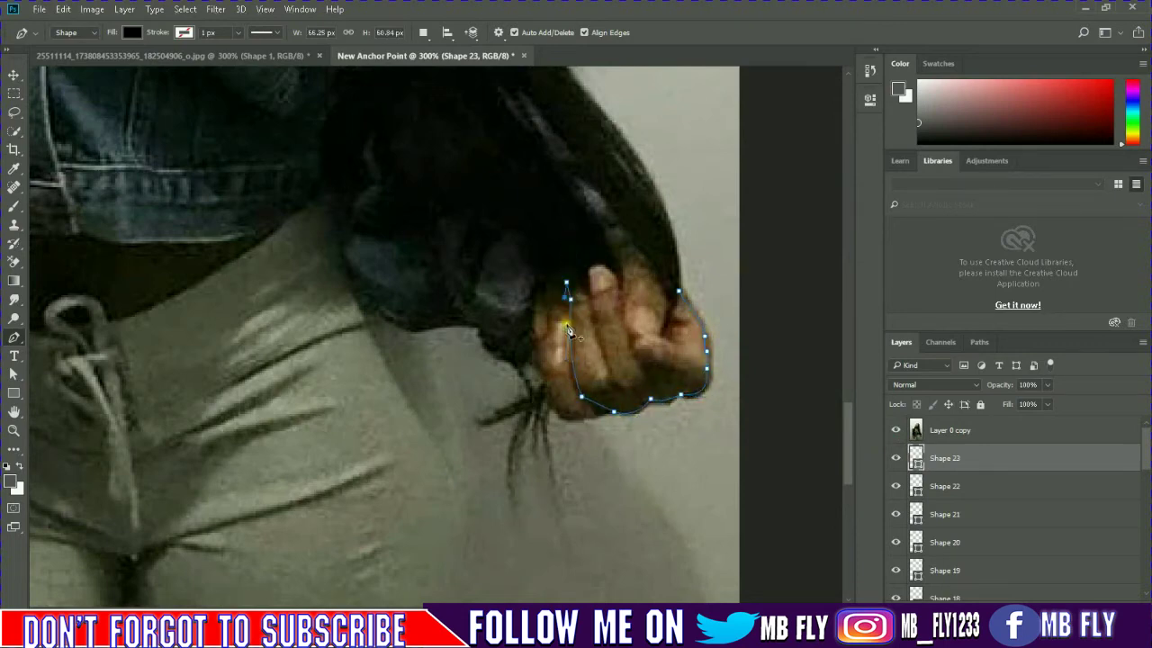
pyautogui.moveTo(553, 400); pyautogui.dragTo(544, 374)
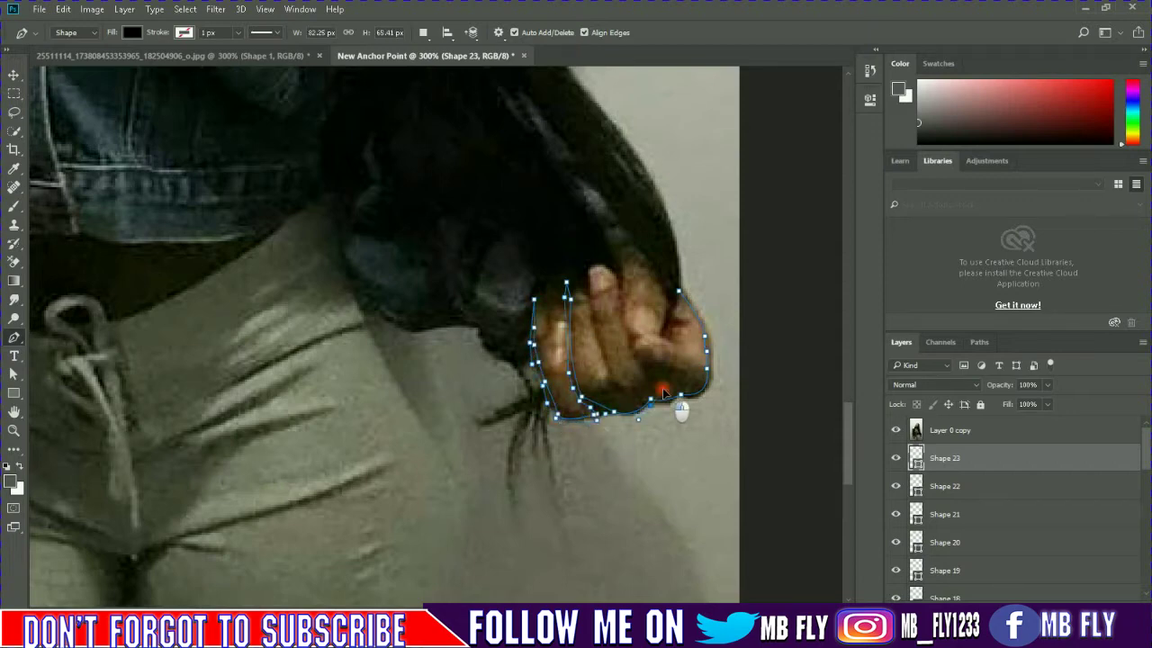
pyautogui.moveTo(717, 383); pyautogui.dragTo(718, 378)
pyautogui.click(670, 275)
pyautogui.click(895, 430)
# - Draw a curved finger separation line up to the knuckle
pyautogui.click(895, 430)
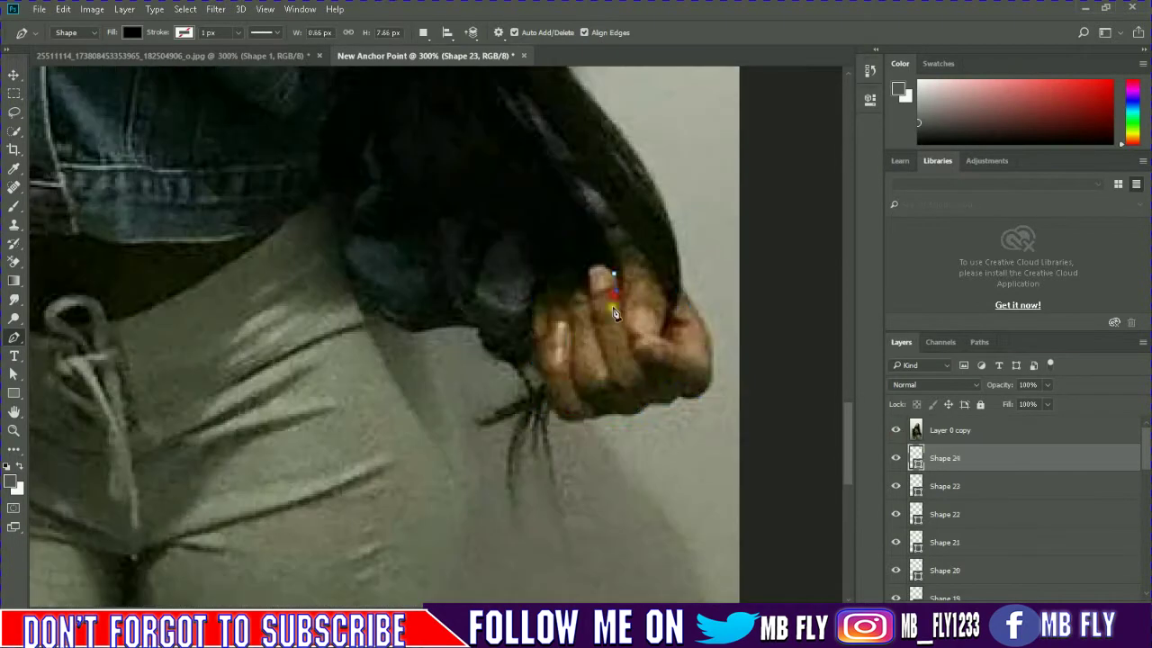
pyautogui.moveTo(613, 271)
pyautogui.mouseDown()
pyautogui.moveTo(633, 360)
pyautogui.moveTo(664, 331)
pyautogui.mouseUp()
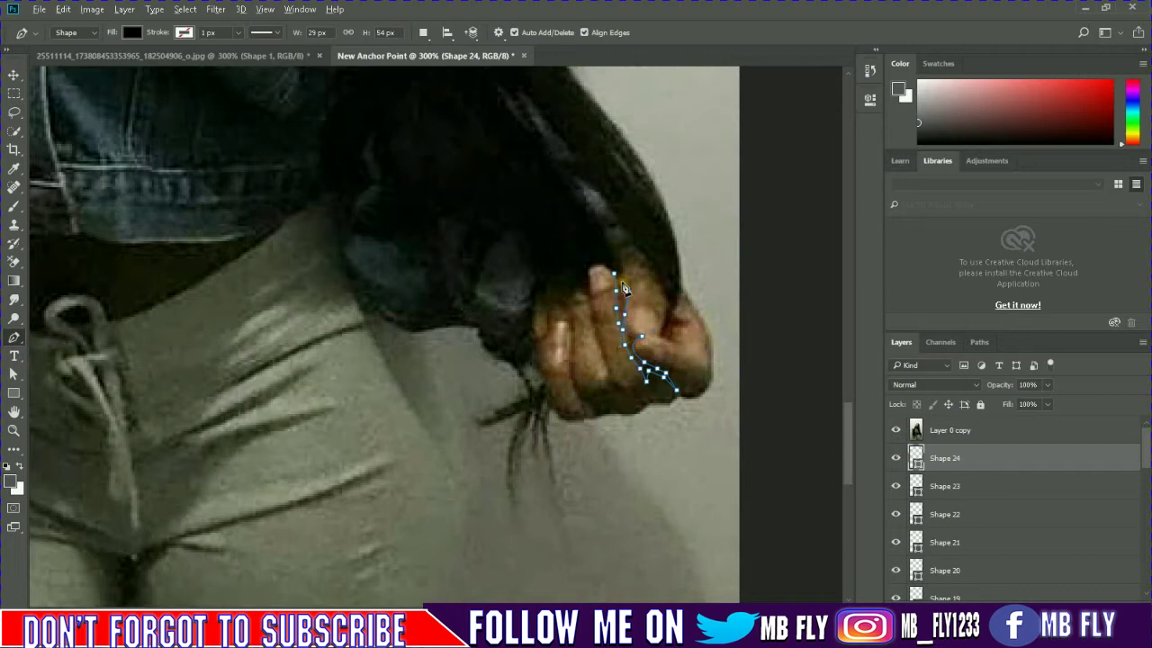
pyautogui.moveTo(644, 243); pyautogui.dragTo(655, 257)
pyautogui.click(895, 430)
pyautogui.click(895, 430)
# - Draw a second finger separation line on the fist
pyautogui.click(584, 293)
pyautogui.click(604, 373)
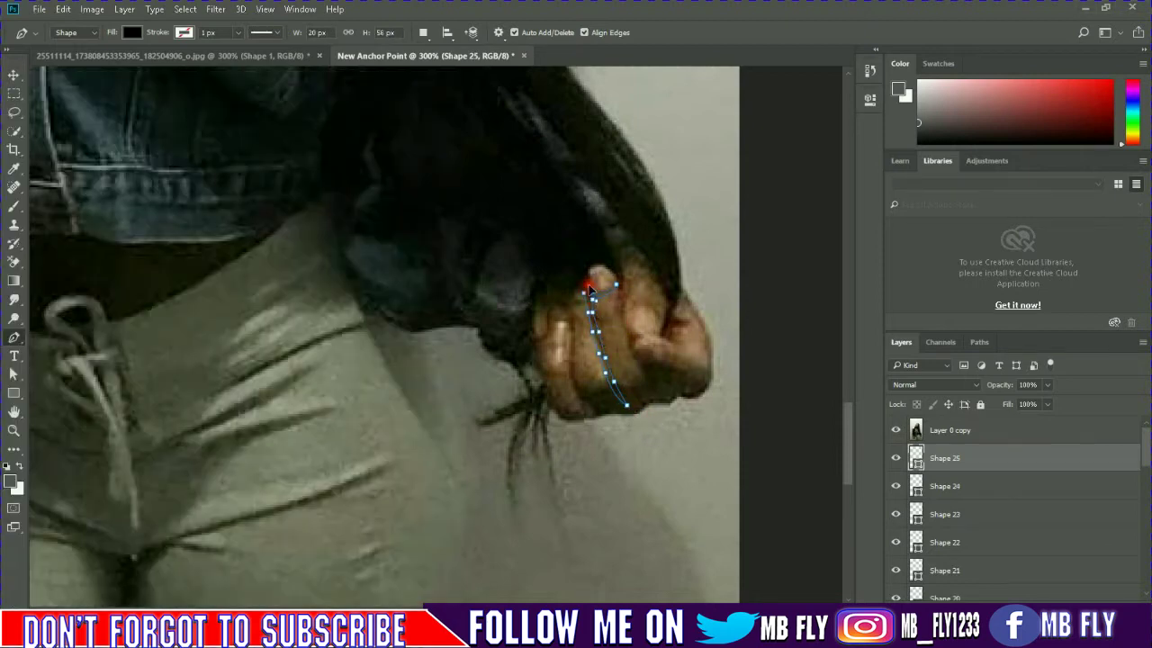
pyautogui.click(895, 430)
pyautogui.scroll(1, 711, 360)
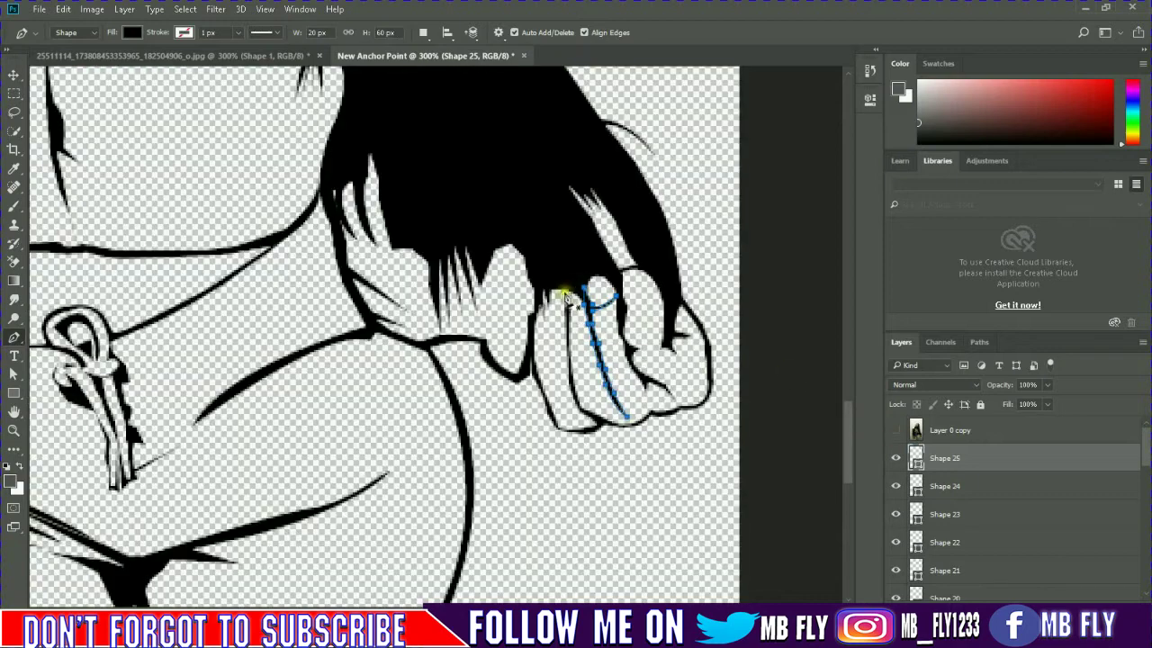
pyautogui.press('Escape')
# - Outline and close the knuckle crease shape on the finger
pyautogui.click(537, 311)
pyautogui.click(541, 269)
pyautogui.click(570, 257)
pyautogui.click(578, 278)
pyautogui.click(586, 302)
pyautogui.click(566, 310)
pyautogui.scroll(1, 630, 360)
pyautogui.click(895, 430)
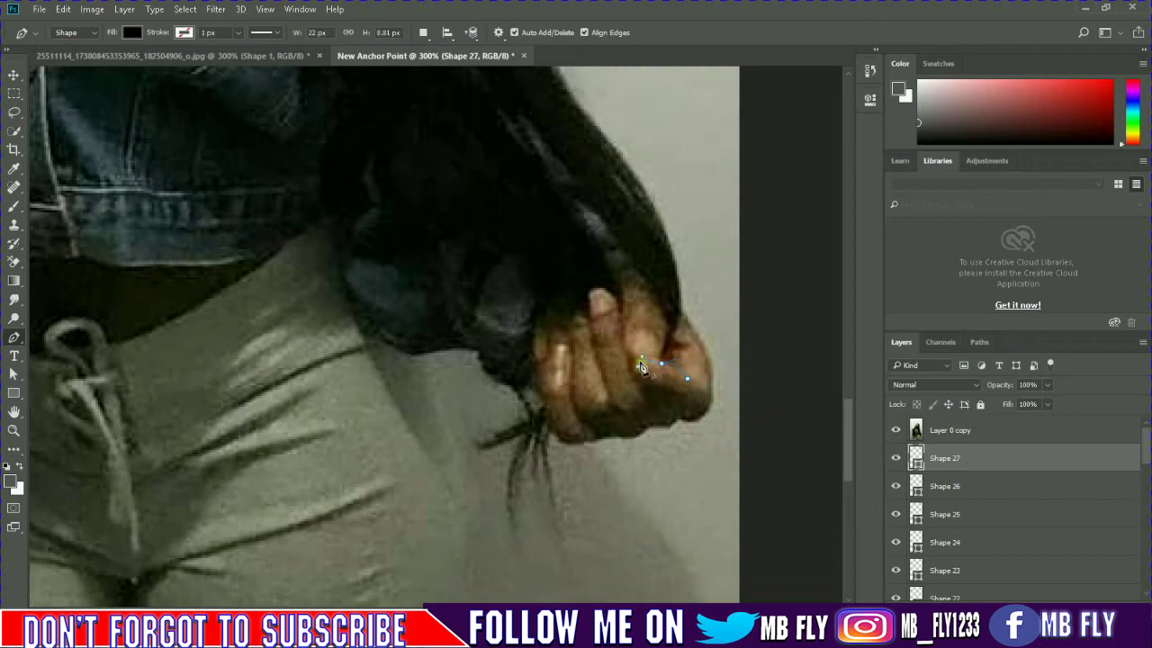
# - Extend the knuckle crease line and review the whole figure against the photo
pyautogui.click(688, 388)
pyautogui.click(895, 430)
pyautogui.hotkey('ctrl', '-')
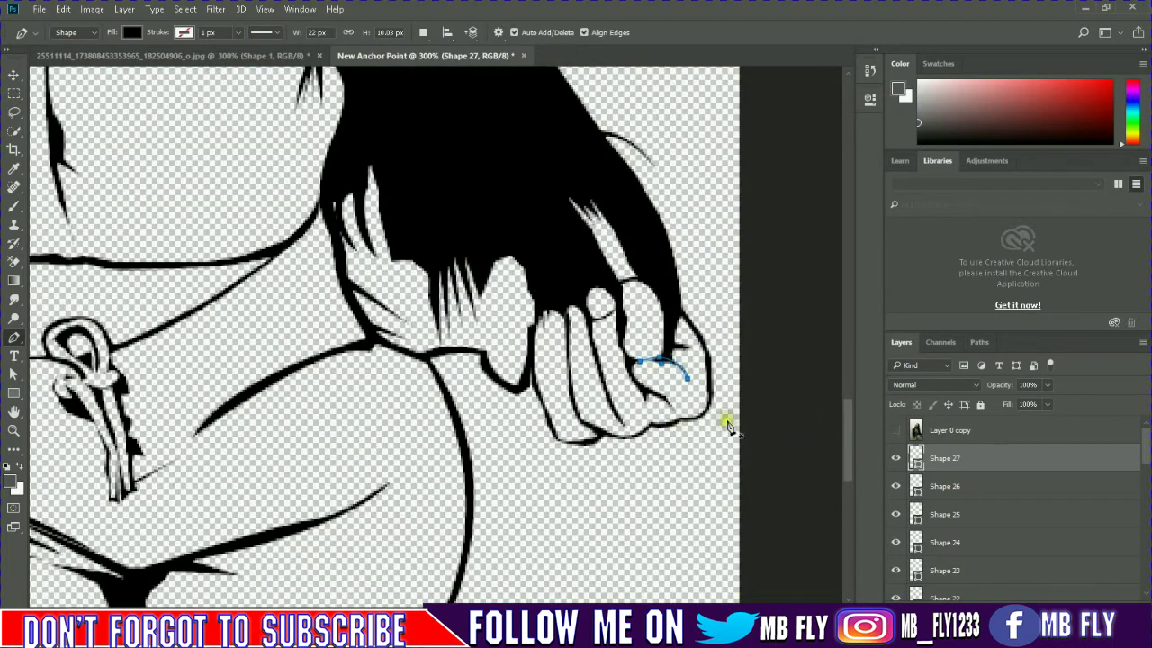
pyautogui.hotkey('ctrl', '-')
pyautogui.hotkey('ctrl', '-')
pyautogui.hotkey('ctrl', '-')
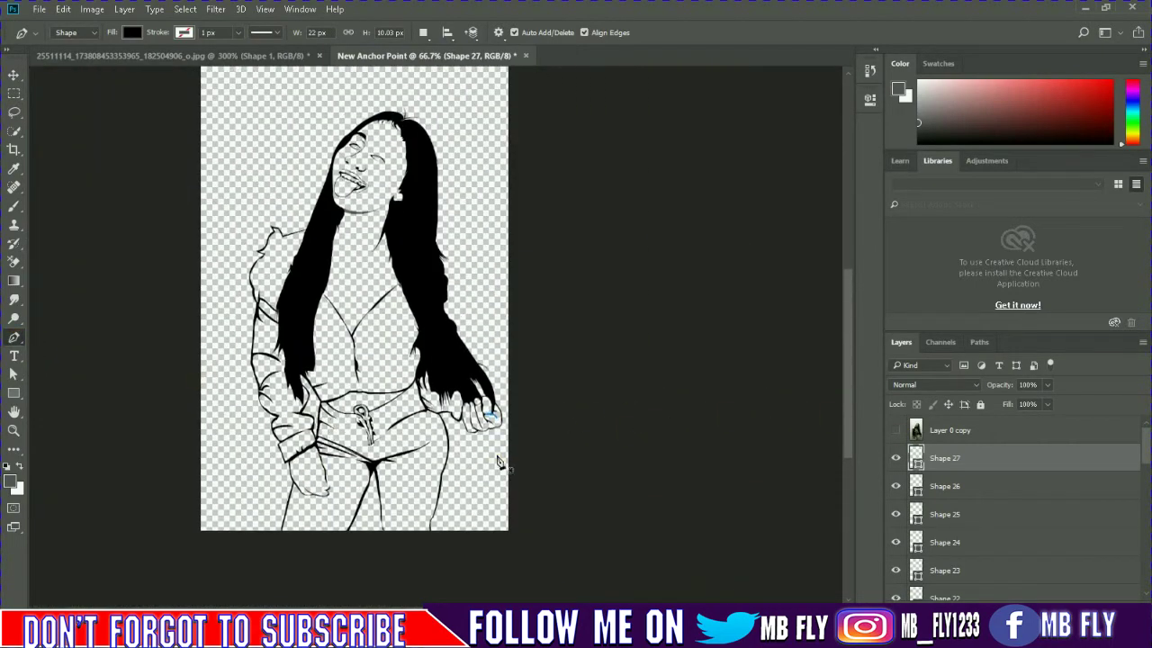
pyautogui.click(895, 430)
pyautogui.hotkey('ctrl', '+')
pyautogui.hotkey('ctrl', '+')
# - Trace the finger shape of the lower hand beside the thigh
pyautogui.scroll(-5, 460, 453)
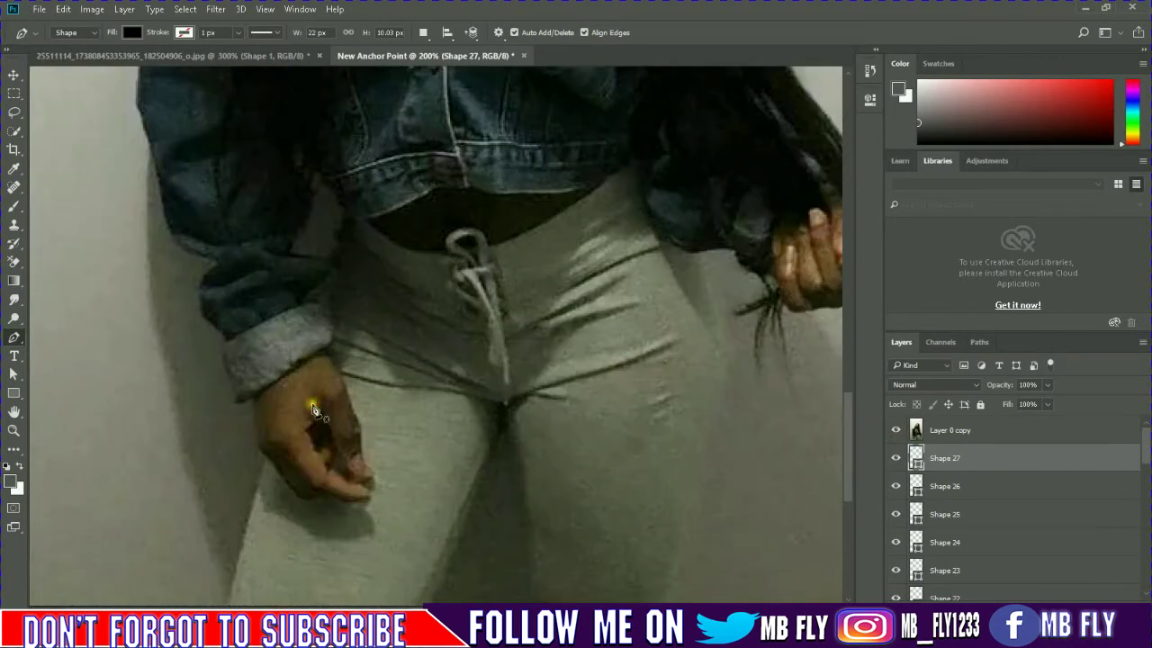
pyautogui.click(312, 401)
pyautogui.click(325, 413)
pyautogui.click(328, 428)
pyautogui.click(336, 450)
pyautogui.click(346, 464)
pyautogui.click(360, 450)
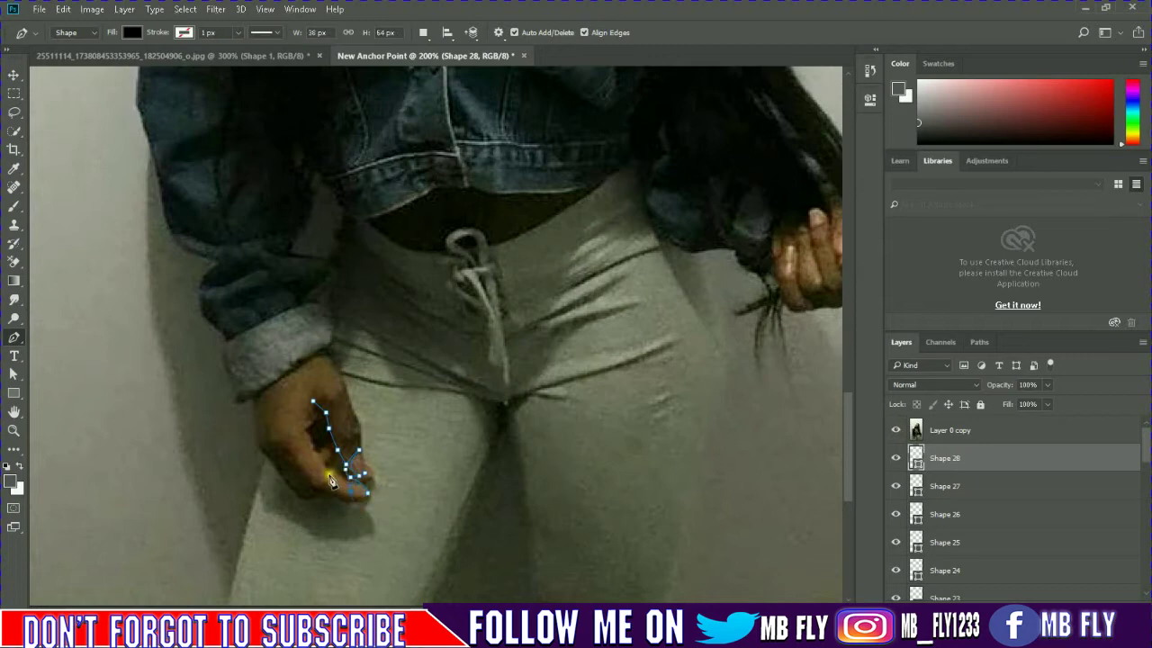
pyautogui.click(326, 512)
pyautogui.click(326, 452)
pyautogui.click(321, 456)
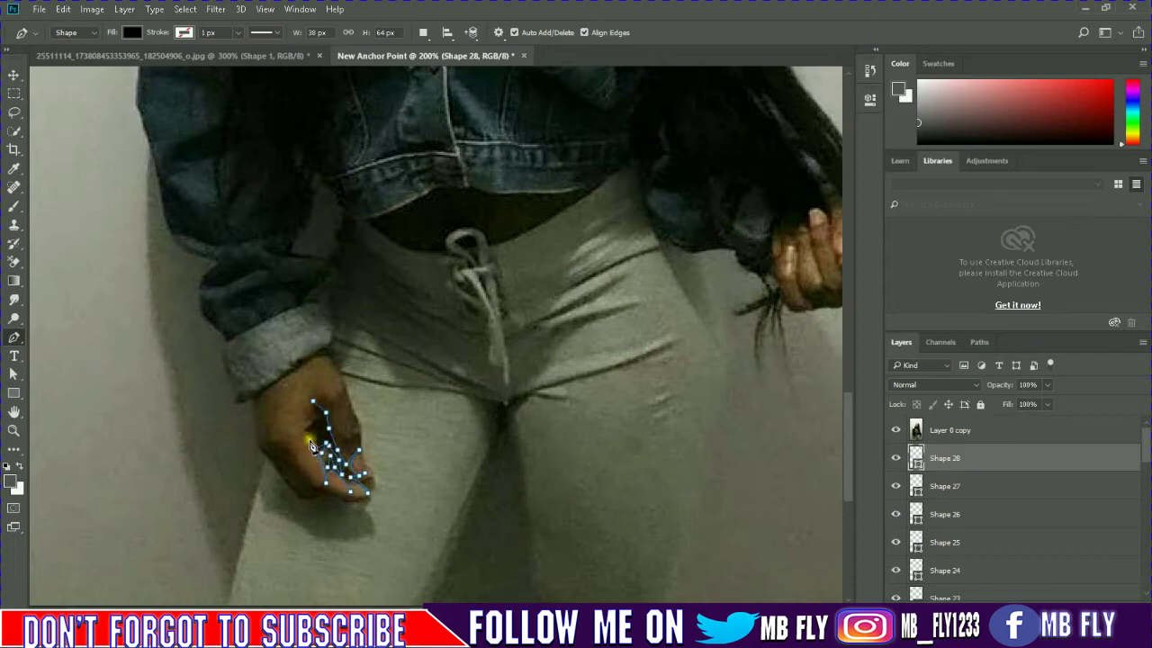
pyautogui.click(895, 430)
# - Draw a line along the lower hand's fingertip edge
pyautogui.click(895, 430)
pyautogui.click(895, 430)
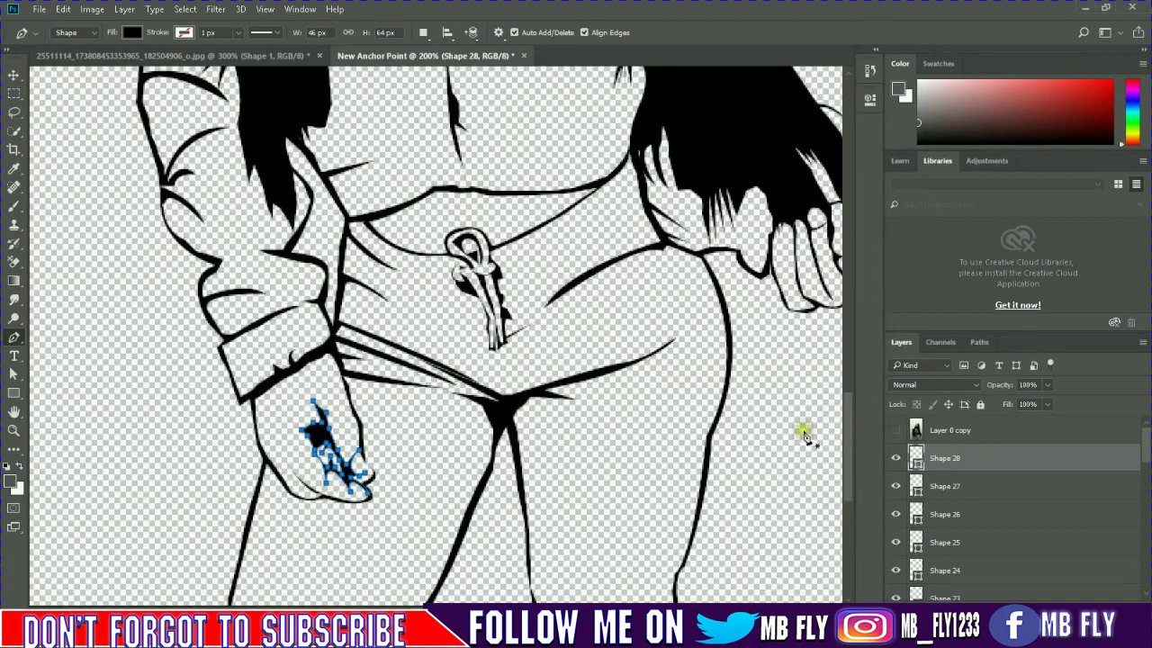
pyautogui.click(325, 495)
pyautogui.click(265, 432)
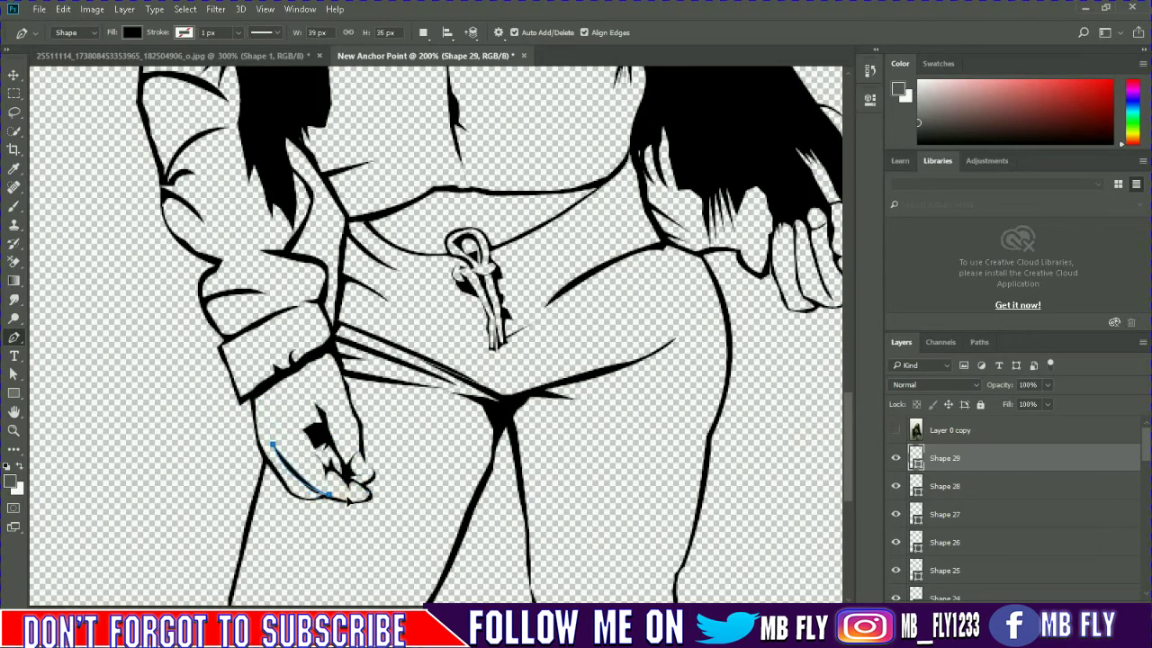
pyautogui.scroll(10, 436, 336)
pyautogui.click(896, 434)
# - Draw the jacket shoulder fold line and begin a curved crease at the mouth corner
pyautogui.click(227, 333)
pyautogui.click(244, 369)
pyautogui.click(270, 396)
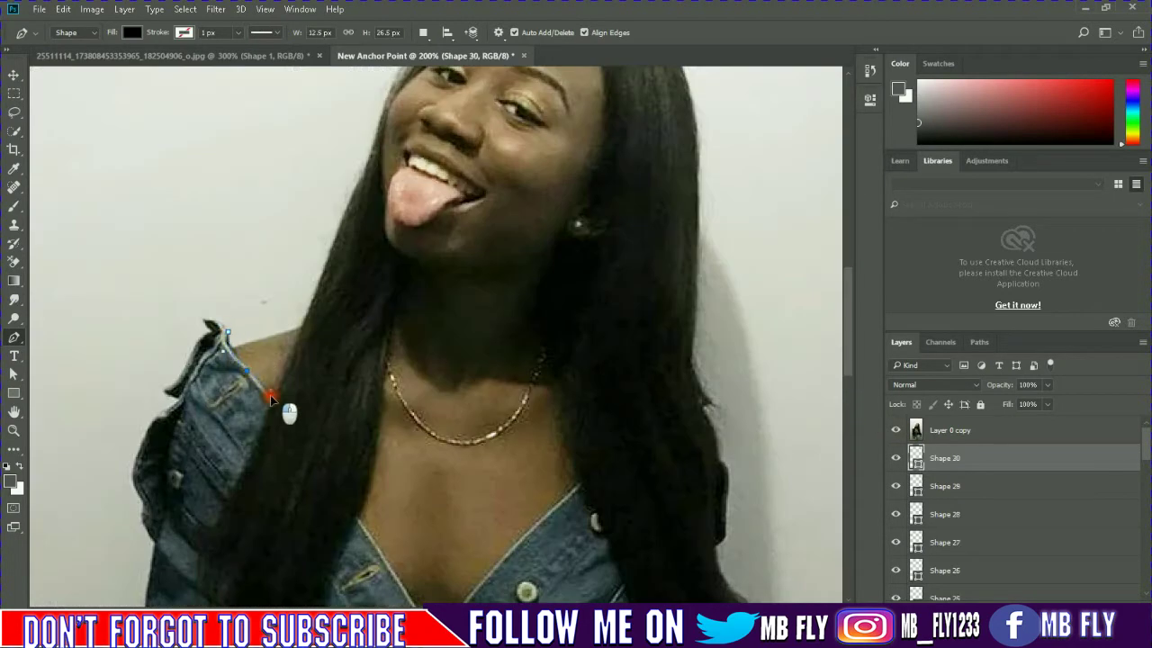
pyautogui.click(895, 430)
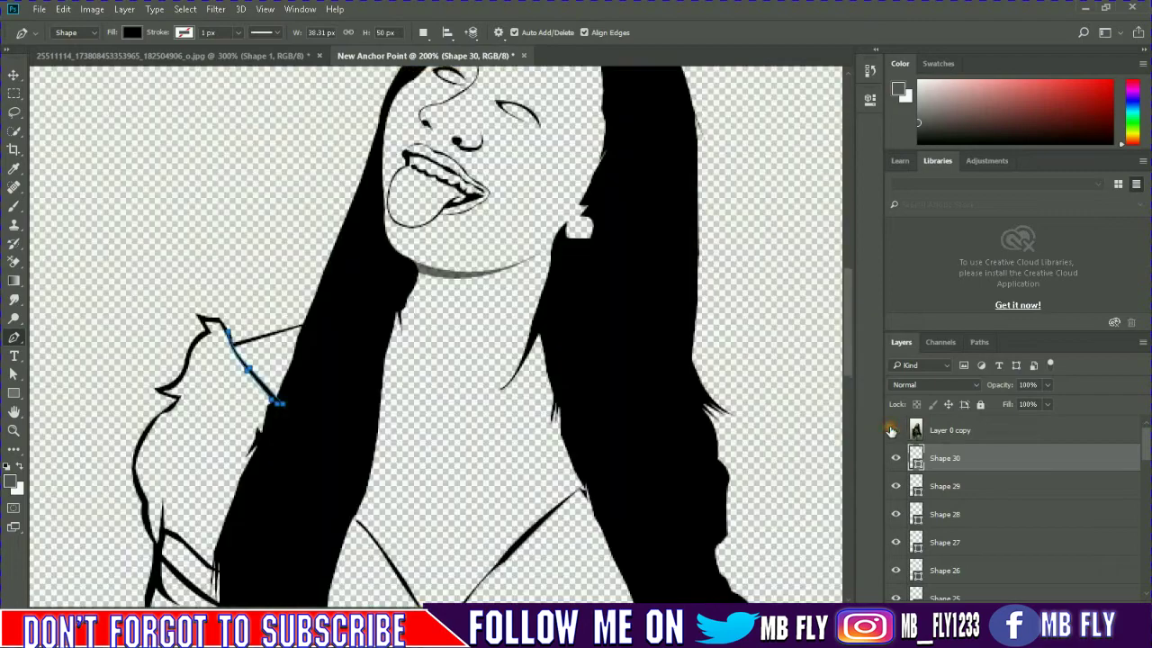
pyautogui.scroll(5, 630, 450)
pyautogui.scroll(2, 629, 450)
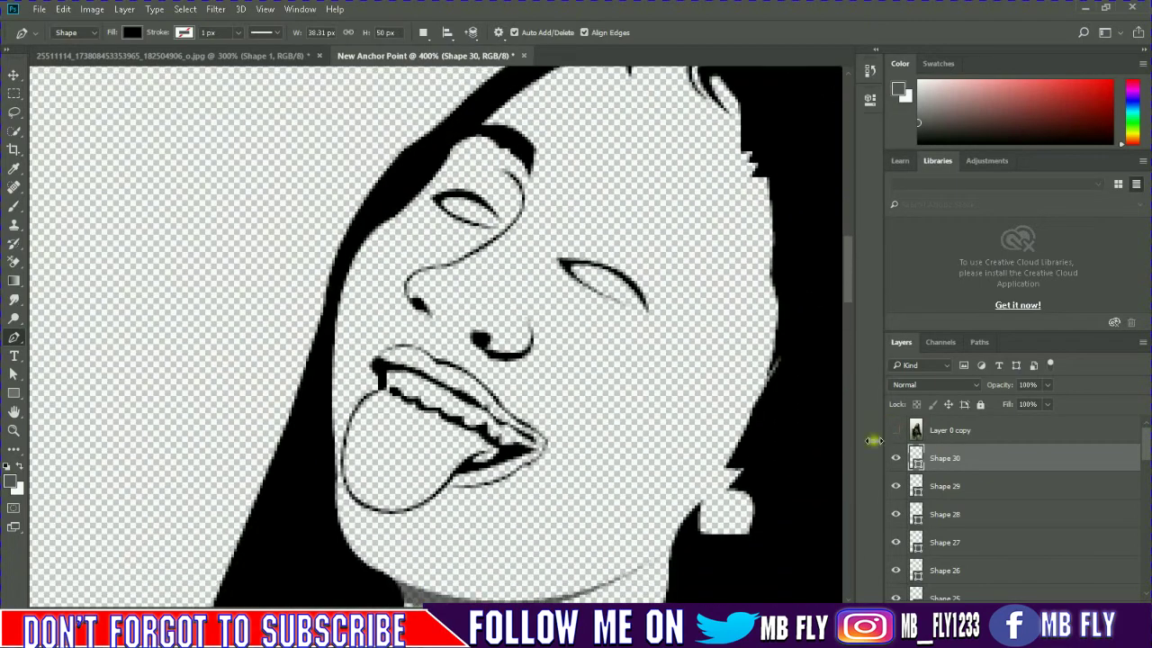
pyautogui.click(896, 430)
pyautogui.click(527, 389)
pyautogui.click(559, 430)
# - Draw a curved upper-lip line and a sharp-cornered crease line beside the nose
pyautogui.press('Escape')
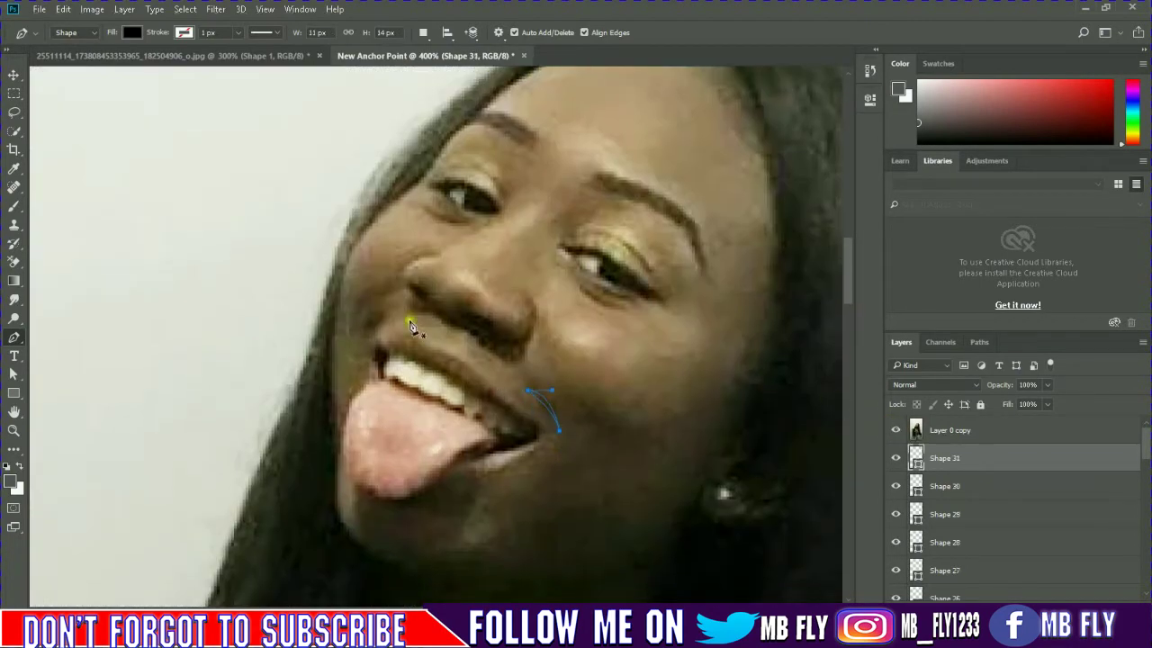
pyautogui.click(367, 346)
pyautogui.moveTo(392, 319)
pyautogui.mouseDown()
pyautogui.moveTo(467, 312)
pyautogui.moveTo(495, 272)
pyautogui.mouseUp()
pyautogui.press('Escape')
pyautogui.click(354, 339)
pyautogui.click(897, 431)
pyautogui.click(553, 366)
pyautogui.keyDown('alt'); pyautogui.click(528, 299); pyautogui.keyUp('alt')
pyautogui.scroll(1, 538, 314)
pyautogui.click(578, 309)
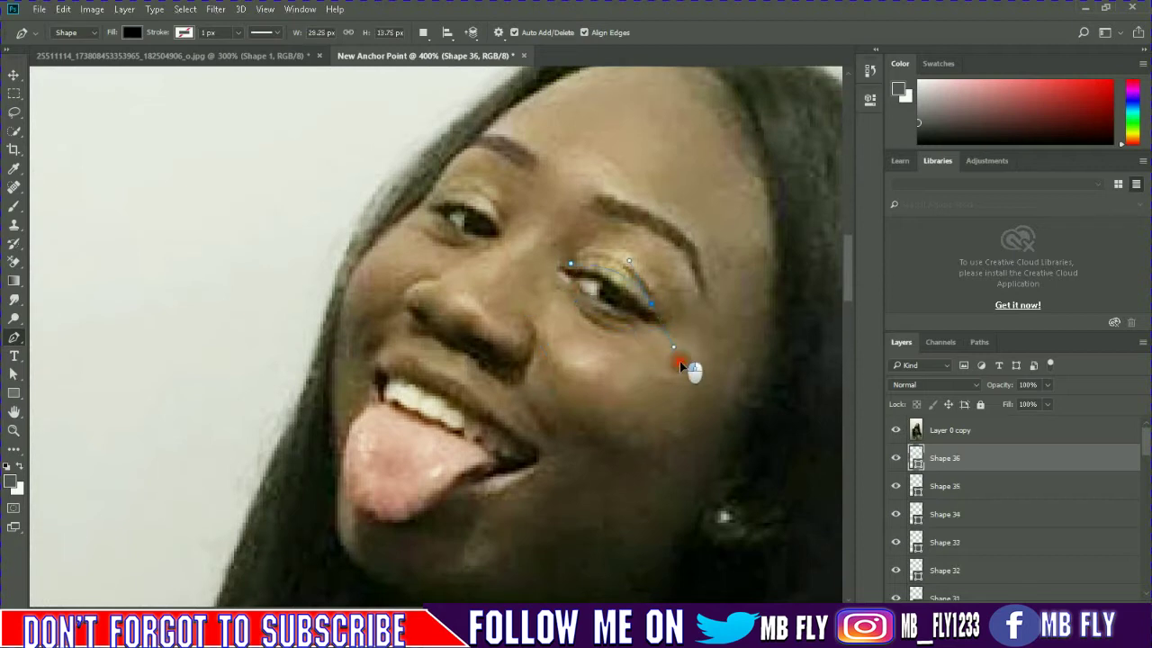
# - Draw a crease arc over the left eye and a closed right eyebrow shape
pyautogui.click(431, 203)
pyautogui.moveTo(501, 222); pyautogui.dragTo(493, 163)
pyautogui.click(697, 314)
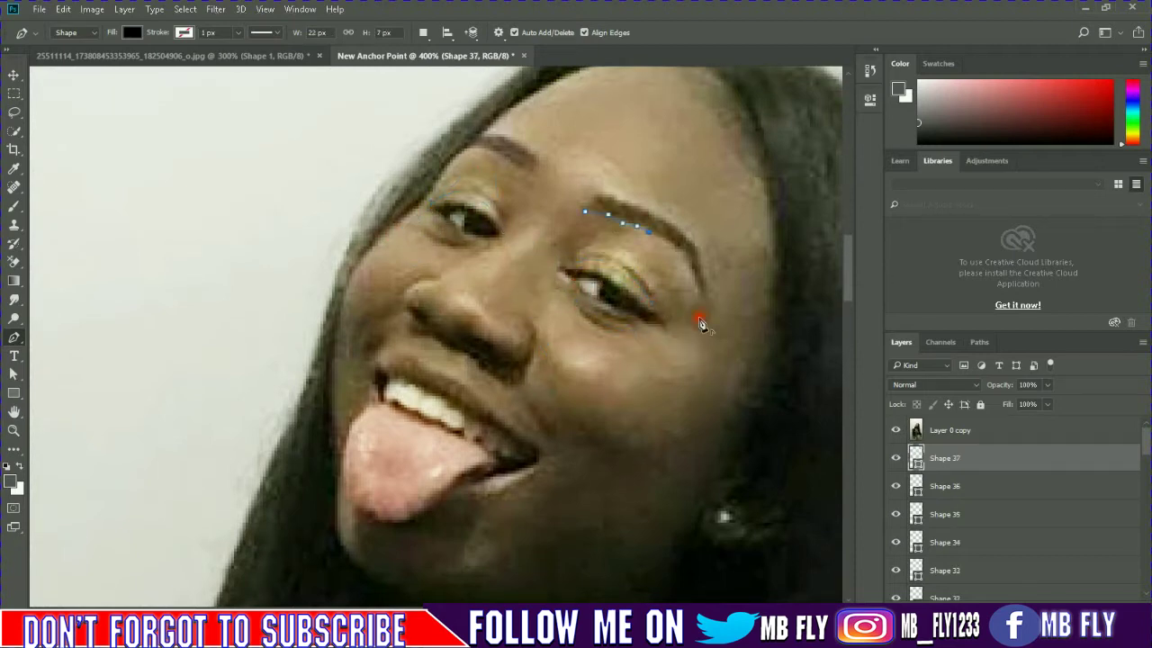
pyautogui.click(673, 222)
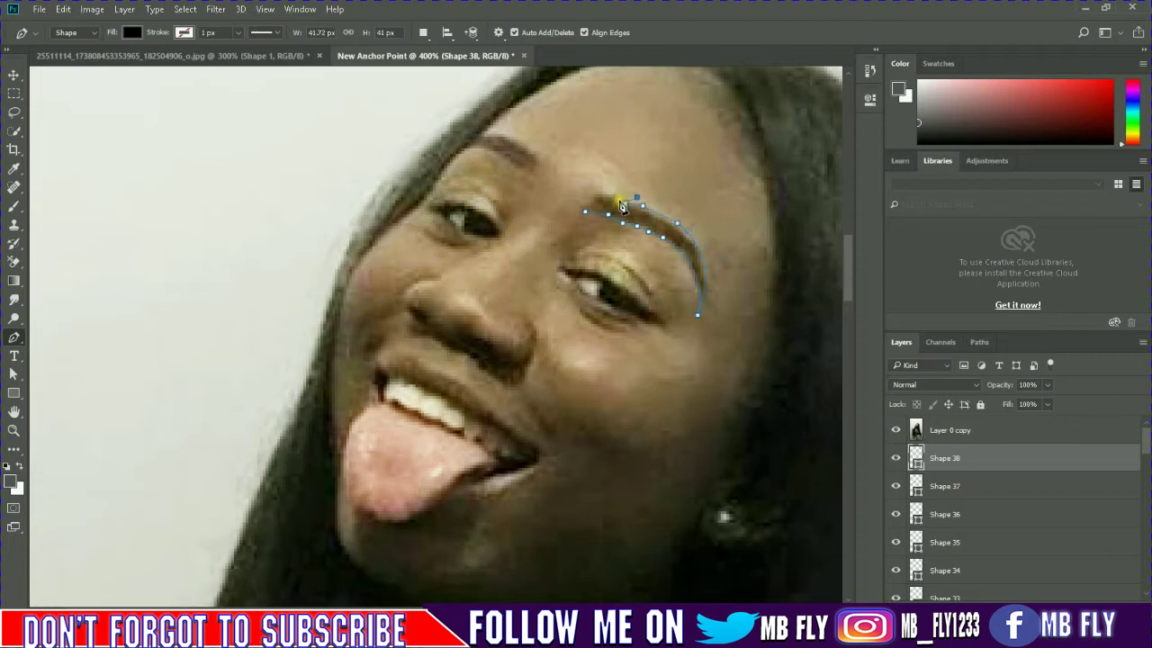
pyautogui.click(585, 211)
pyautogui.click(895, 430)
pyautogui.click(895, 430)
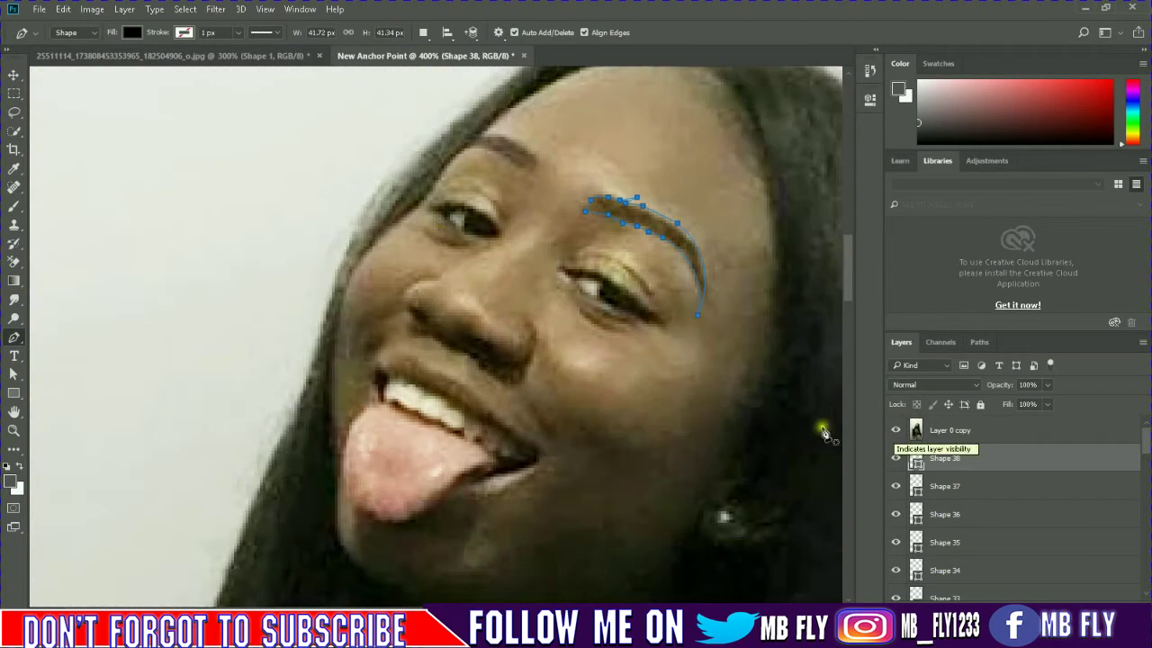
# - Add a crease under the left eye and trace the curved earring outline
pyautogui.moveTo(449, 228); pyautogui.dragTo(422, 210)
pyautogui.scroll(-3, 752, 447)
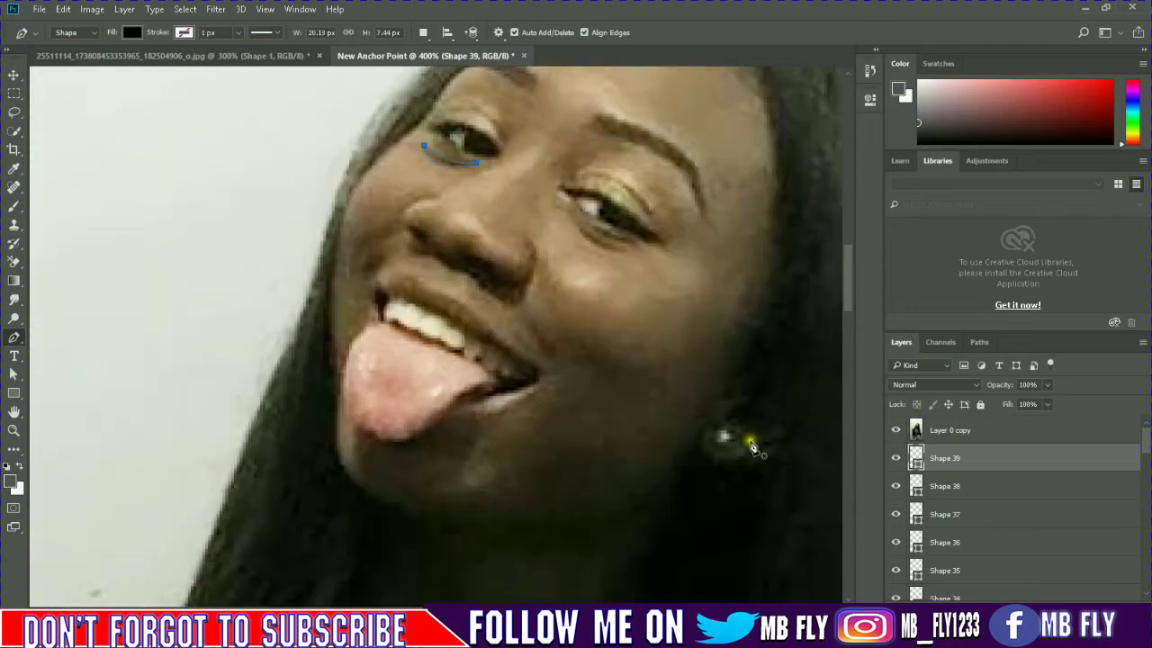
pyautogui.moveTo(763, 455); pyautogui.dragTo(739, 466)
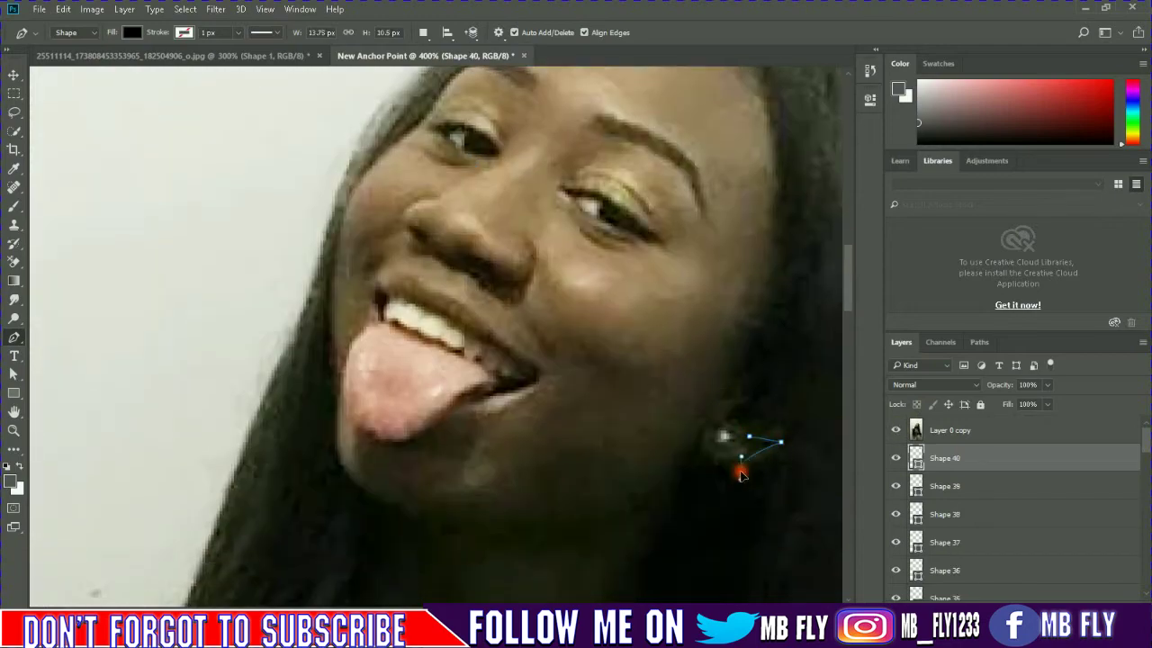
pyautogui.click(896, 430)
pyautogui.moveTo(703, 464); pyautogui.dragTo(738, 477)
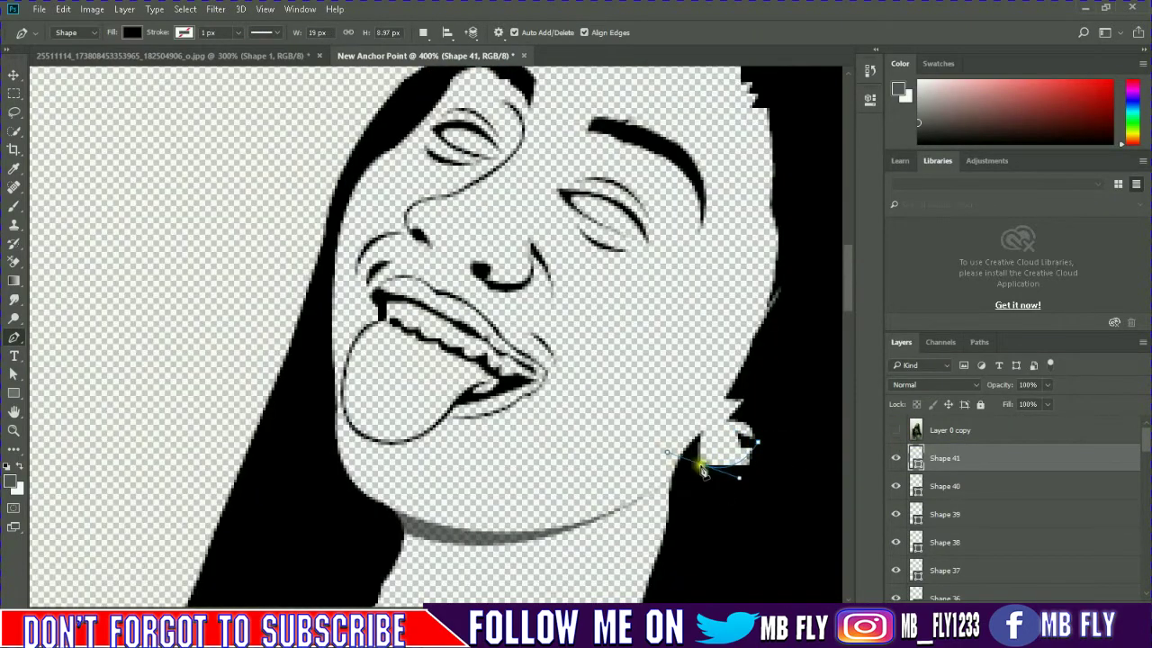
pyautogui.scroll(4, 787, 479)
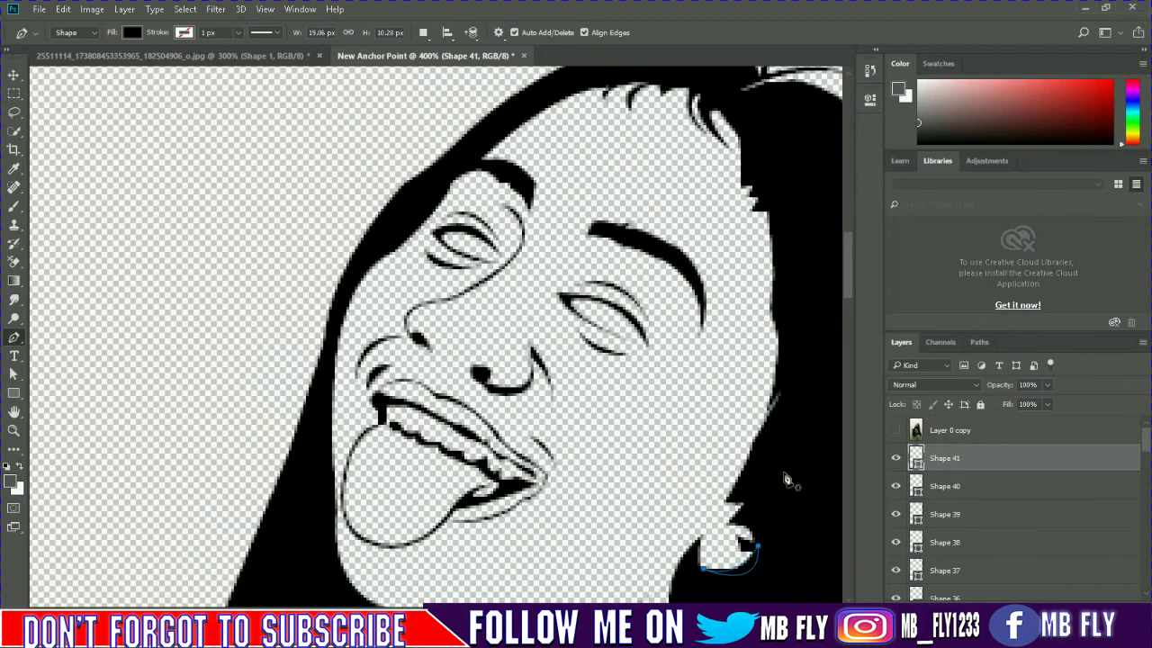
pyautogui.scroll(1, 605, 460)
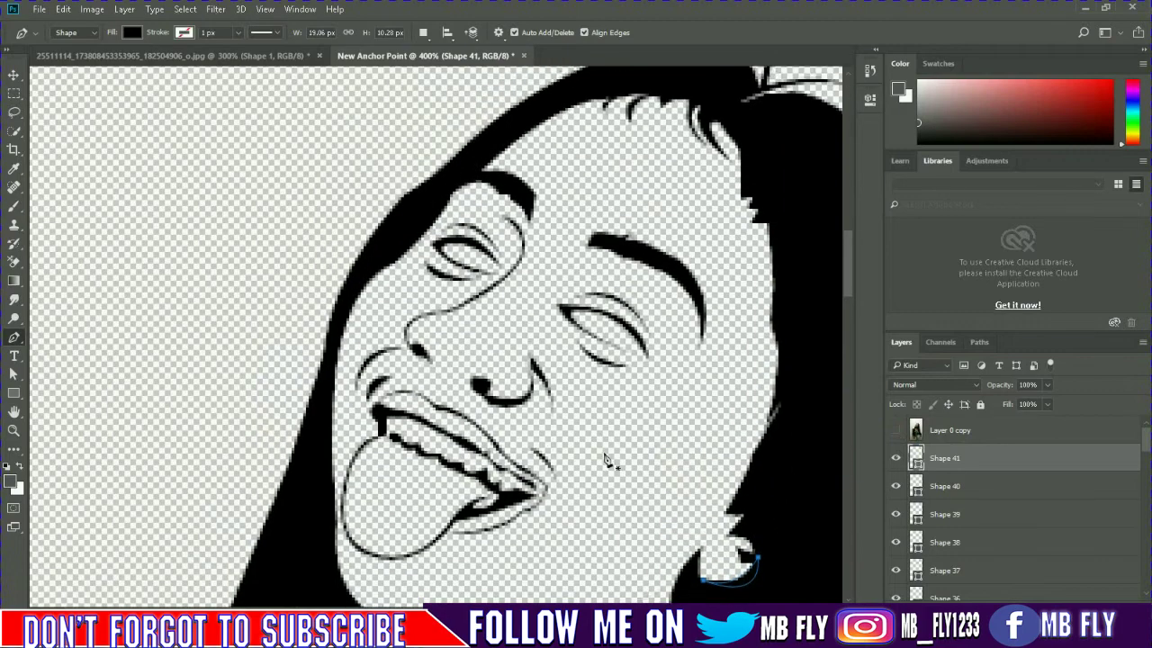
# - Select the shape layers from Shape 25 down to Shape 1 and merge them into Shape 41
pyautogui.scroll(-3, 984, 532)
pyautogui.keyDown('shift'); pyautogui.click(971, 531); pyautogui.keyUp('shift')
pyautogui.scroll(-3, 971, 536)
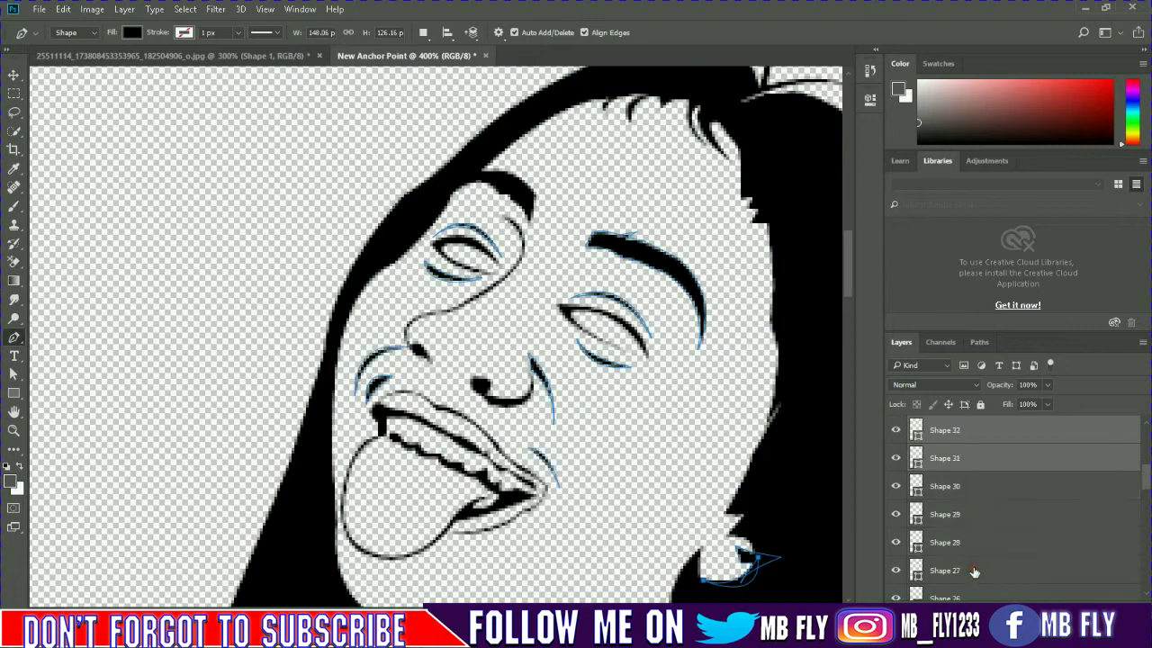
pyautogui.keyDown('shift'); pyautogui.click(954, 488); pyautogui.keyUp('shift')
pyautogui.scroll(-3, 969, 520)
pyautogui.scroll(2, 968, 530)
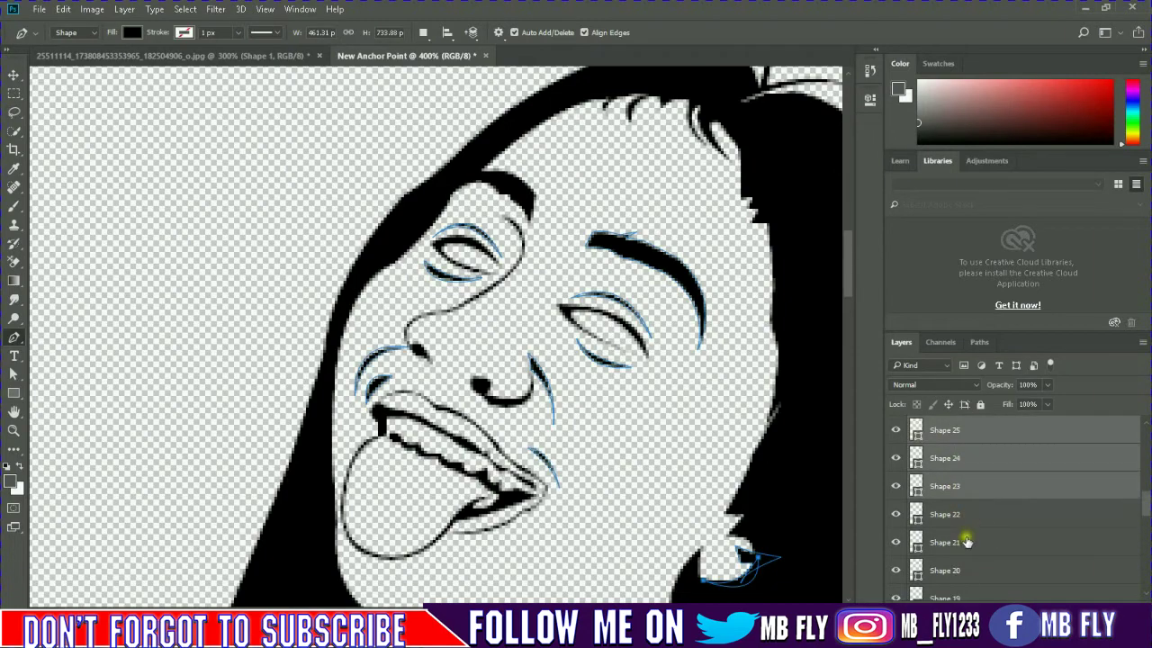
pyautogui.scroll(-4, 967, 540)
pyautogui.keyDown('shift'); pyautogui.click(956, 488); pyautogui.keyUp('shift')
pyautogui.scroll(-2, 962, 522)
pyautogui.scroll(-1, 963, 522)
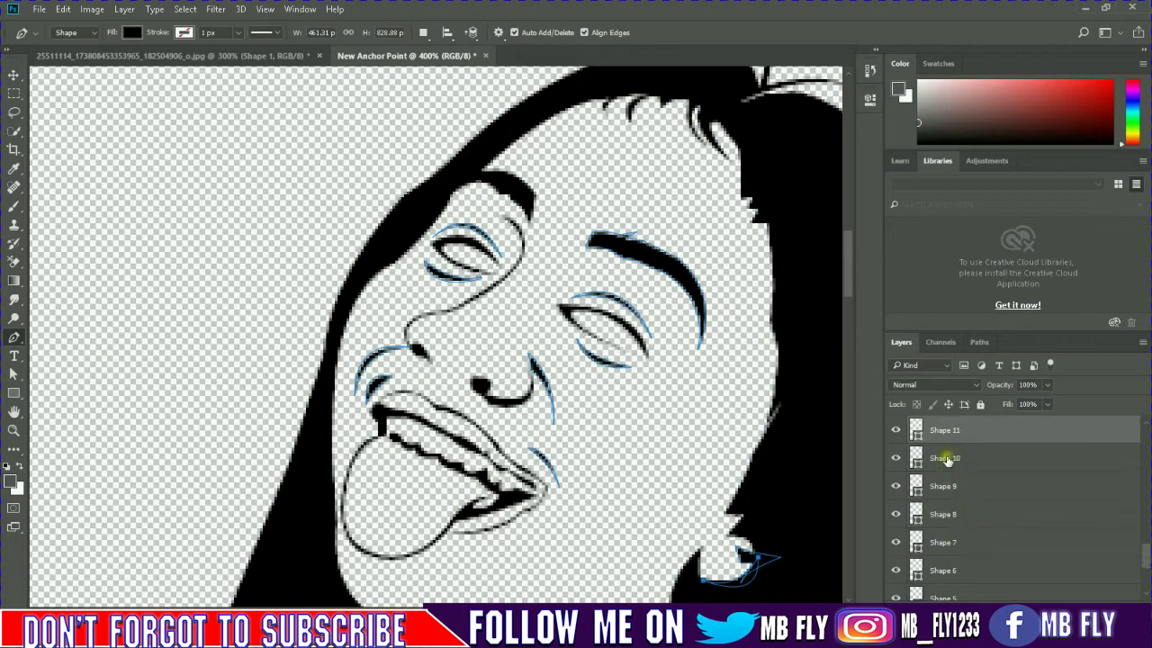
pyautogui.keyDown('shift'); pyautogui.click(957, 514); pyautogui.keyUp('shift')
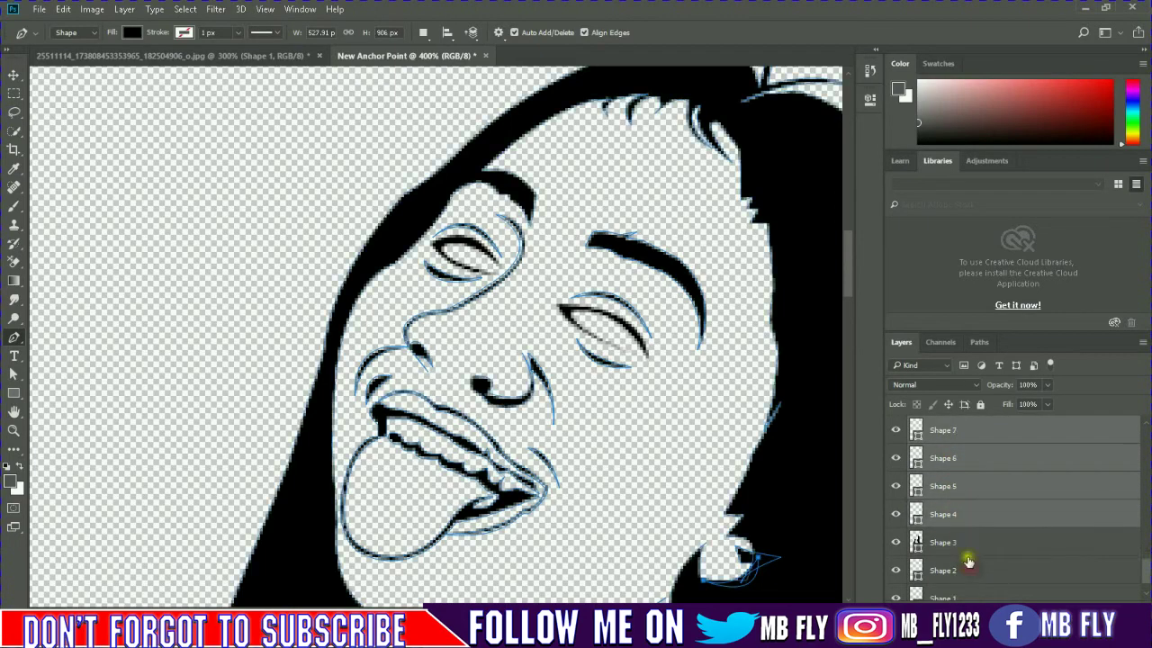
pyautogui.scroll(-3, 967, 539)
pyautogui.keyDown('shift'); pyautogui.click(956, 558); pyautogui.keyUp('shift')
pyautogui.hotkey('ctrl', 'e')
pyautogui.scroll(1, 432, 360)
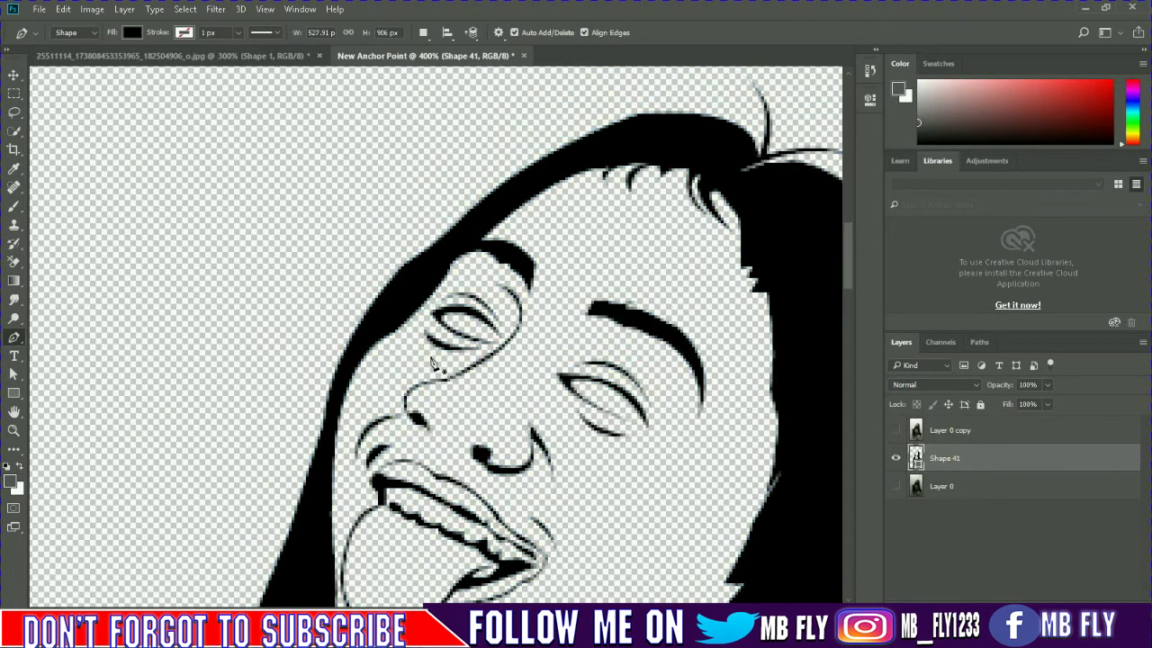
# - Zoom out to 50% to view the whole merged line art on the transparent canvas
pyautogui.scroll(-3, 456, 364)
pyautogui.scroll(-2, 476, 367)
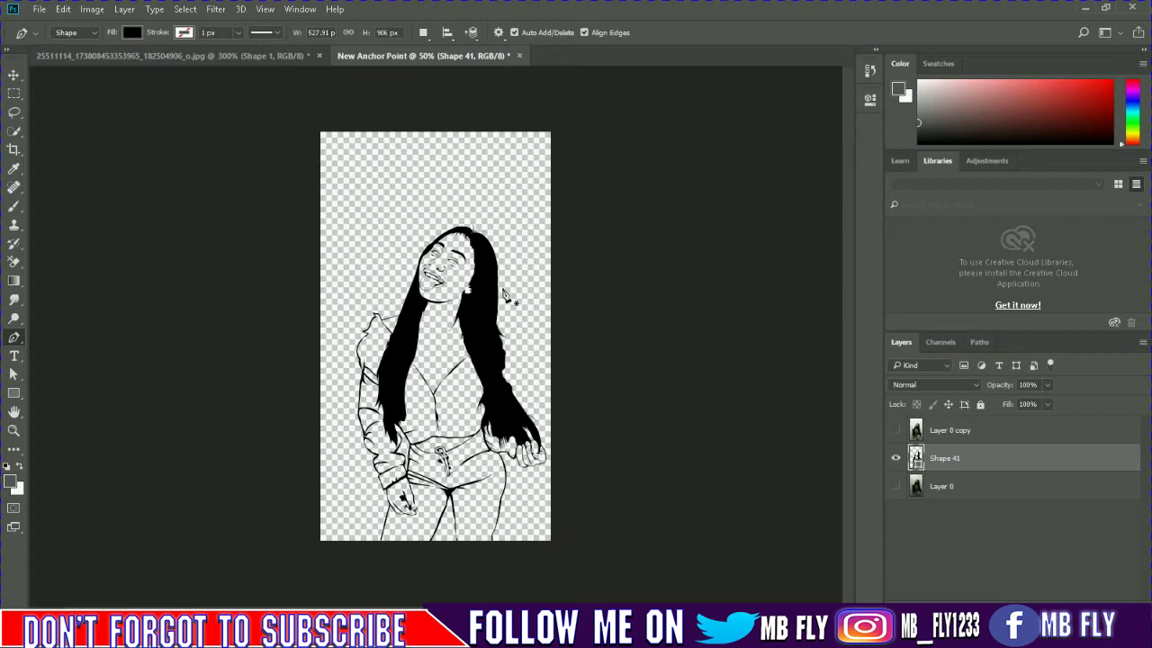
# - Trace the left eye as a white-filled shape above Layer 0
pyautogui.scroll(3, 656, 340)
pyautogui.click(941, 486)
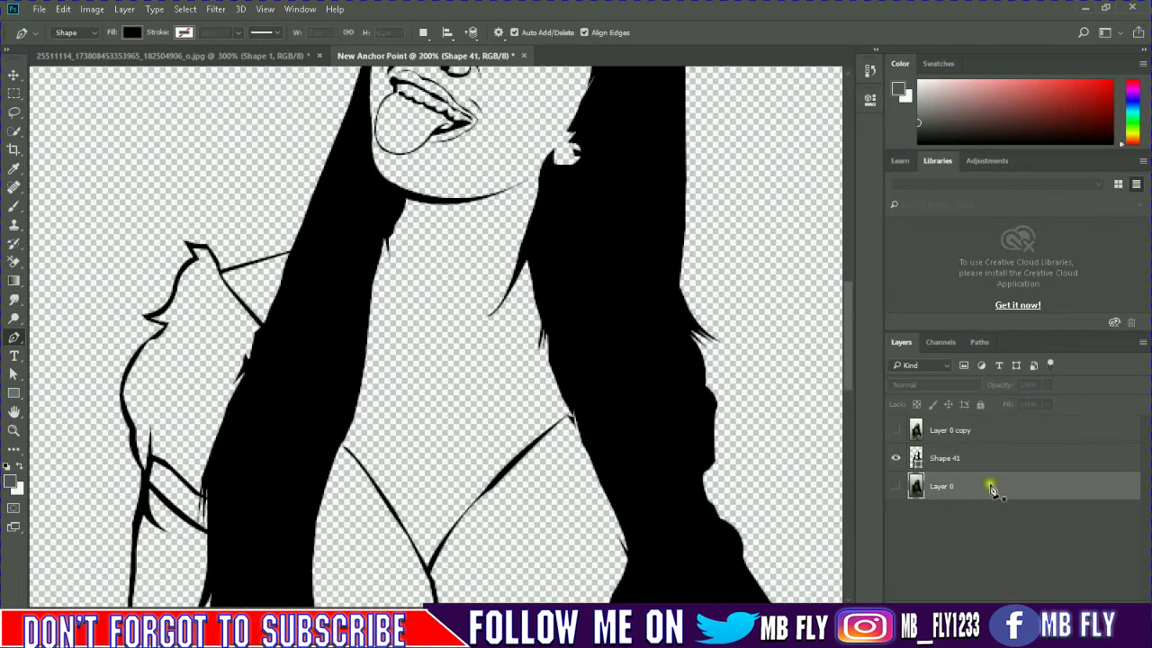
pyautogui.scroll(2, 599, 411)
pyautogui.scroll(1, 474, 176)
pyautogui.click(474, 176)
pyautogui.click(132, 32)
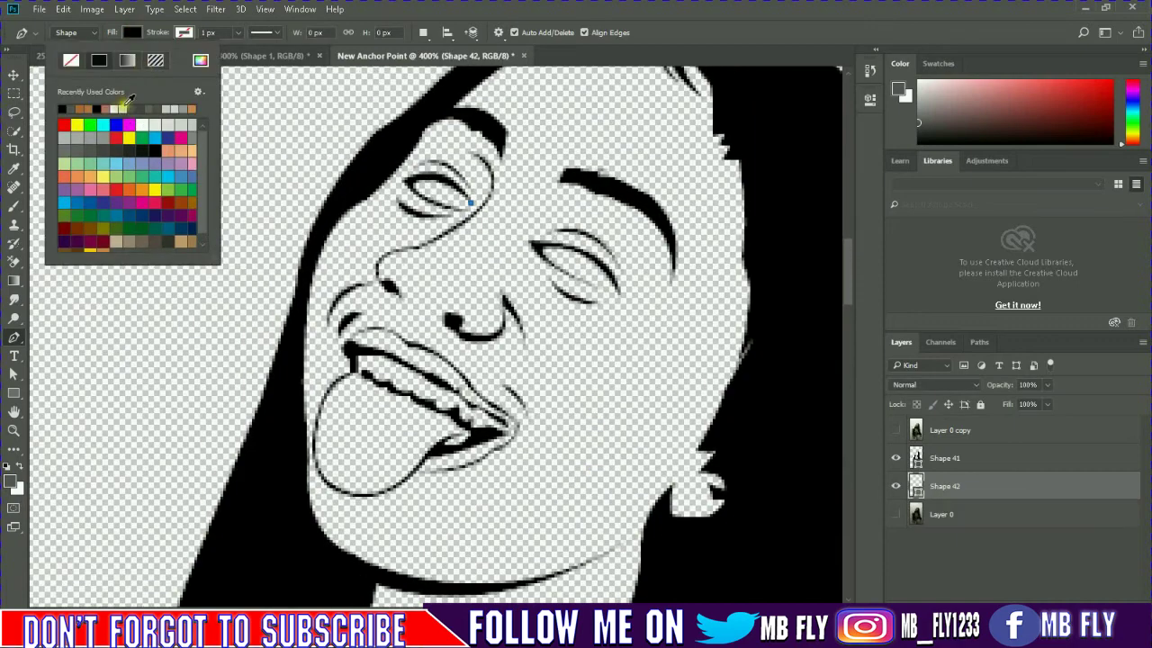
pyautogui.click(111, 104)
pyautogui.click(408, 182)
pyautogui.click(470, 204)
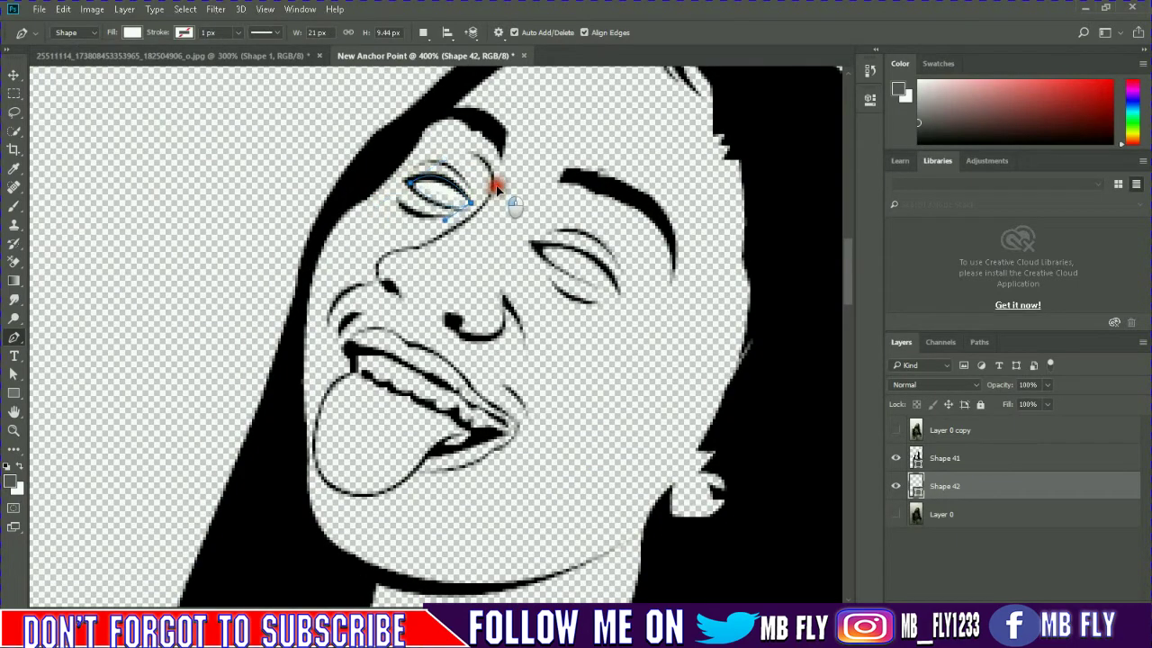
# - Set up a small black brush for painting the pupils
pyautogui.click(896, 430)
pyautogui.click(13, 206)
pyautogui.click(11, 481)
pyautogui.click(717, 146)
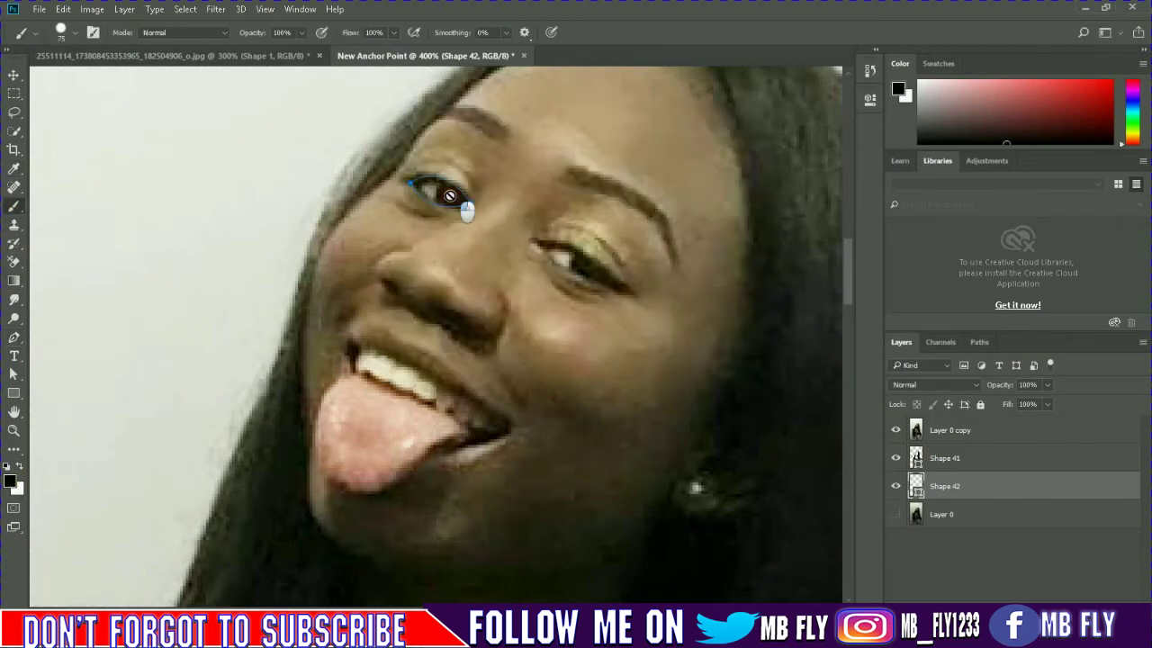
pyautogui.rightClick(684, 483)
pyautogui.press('Return')
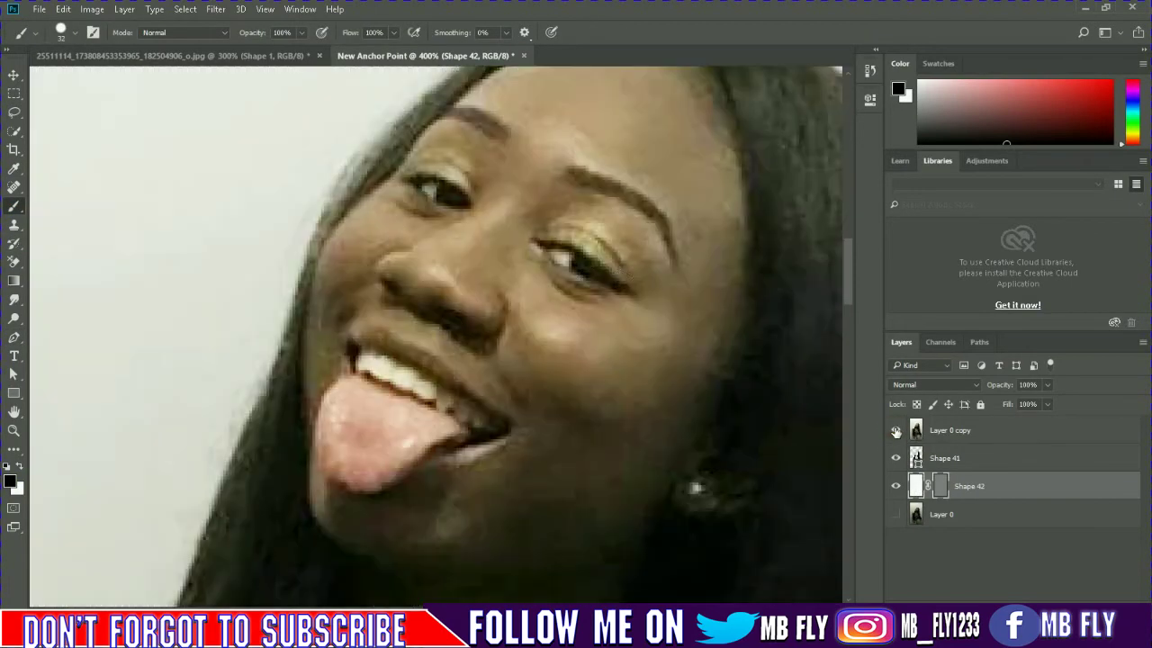
pyautogui.click(896, 430)
# - Trace the right eye along the lid as a white-filled shape
pyautogui.press('p')
pyautogui.click(617, 293)
pyautogui.moveTo(530, 244); pyautogui.dragTo(459, 255)
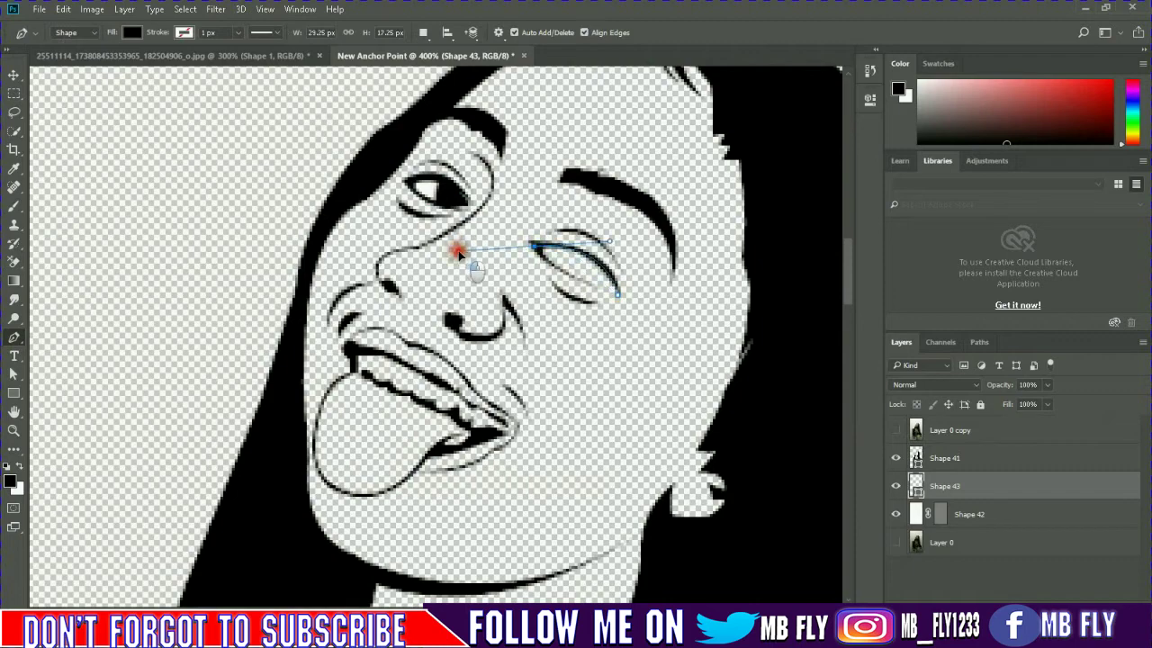
pyautogui.click(618, 293)
pyautogui.click(132, 32)
pyautogui.click(70, 102)
pyautogui.click(666, 308)
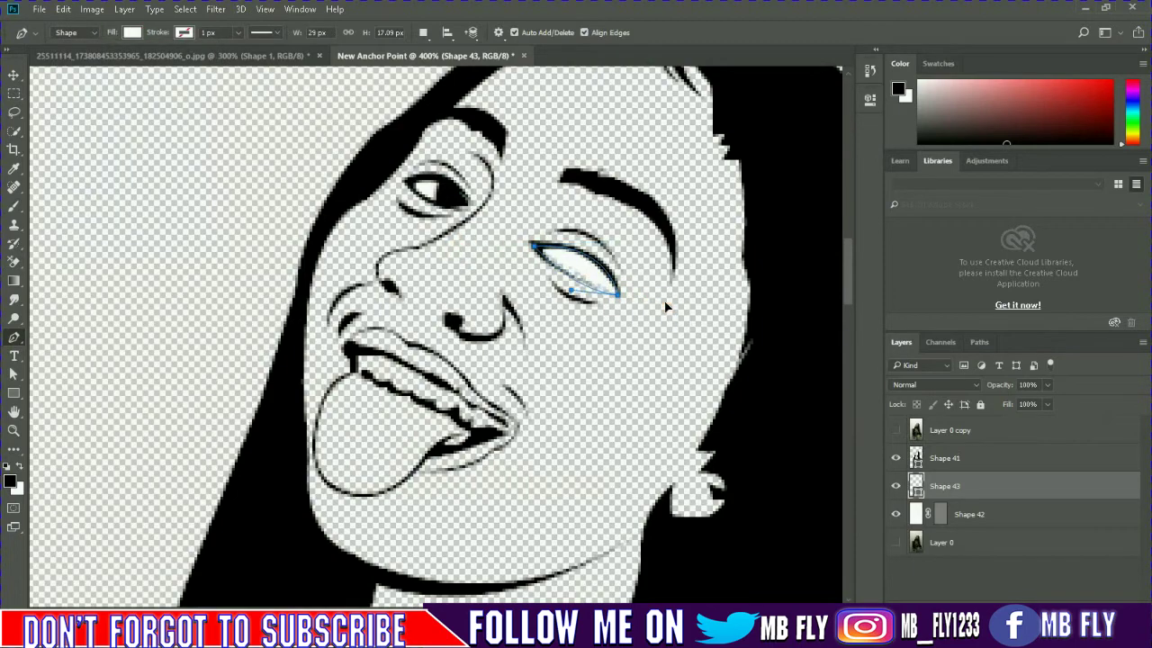
# - Mask the right eye shape and paint in its dark pupil
pyautogui.click(895, 430)
pyautogui.press('b')
pyautogui.click(593, 270)
pyautogui.click(543, 244)
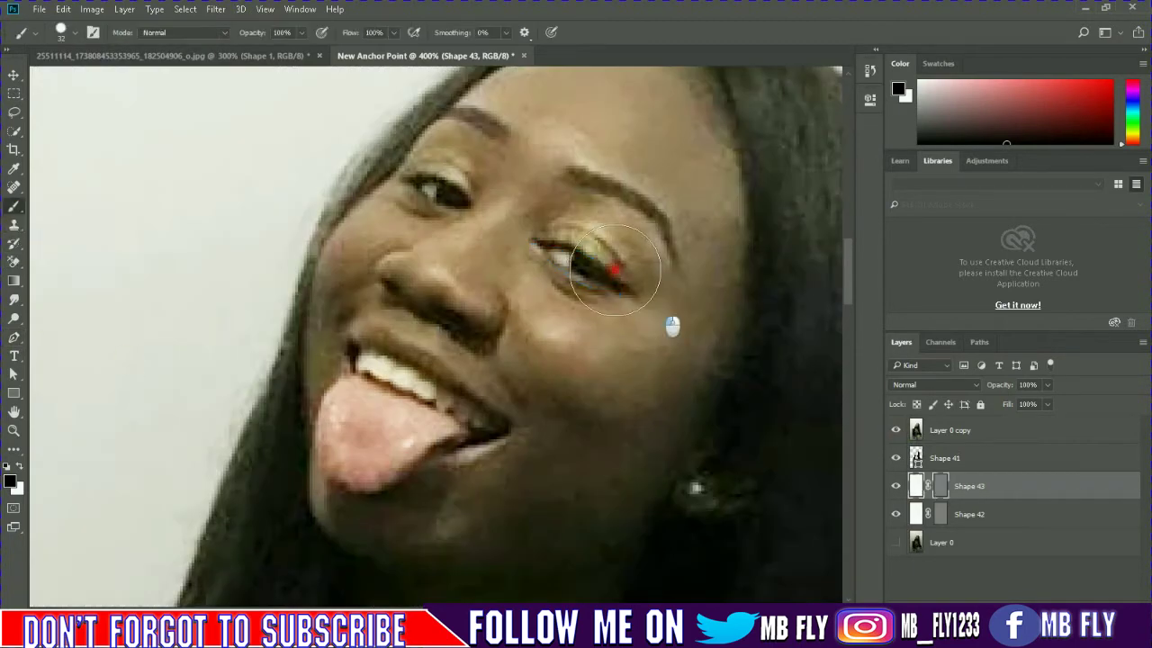
pyautogui.click(895, 430)
# - Add a Gradient Fill layer above Layer 0, first trying the Violet, Orange preset
pyautogui.scroll(-3, 668, 278)
pyautogui.click(941, 541)
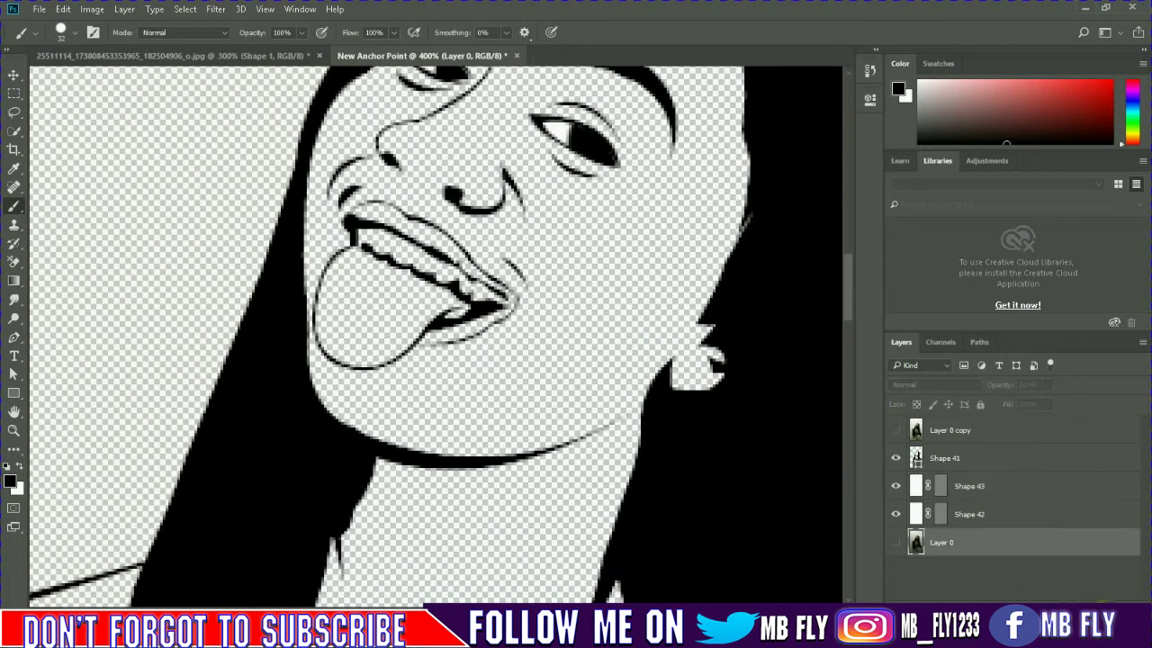
pyautogui.click(1109, 595)
pyautogui.click(1058, 595)
pyautogui.click(1046, 314)
pyautogui.click(629, 178)
pyautogui.click(544, 162)
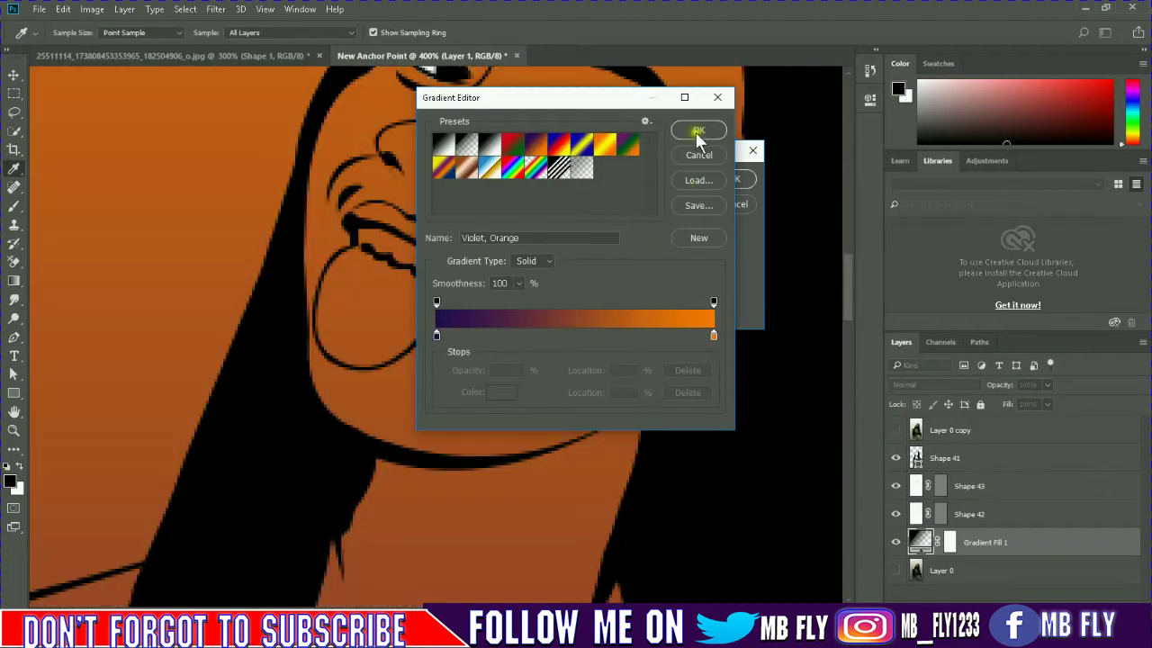
pyautogui.click(693, 128)
# - Change the fill to a black-white Radial gradient, adjusting its scale and position
pyautogui.click(664, 179)
pyautogui.click(514, 175)
pyautogui.click(468, 164)
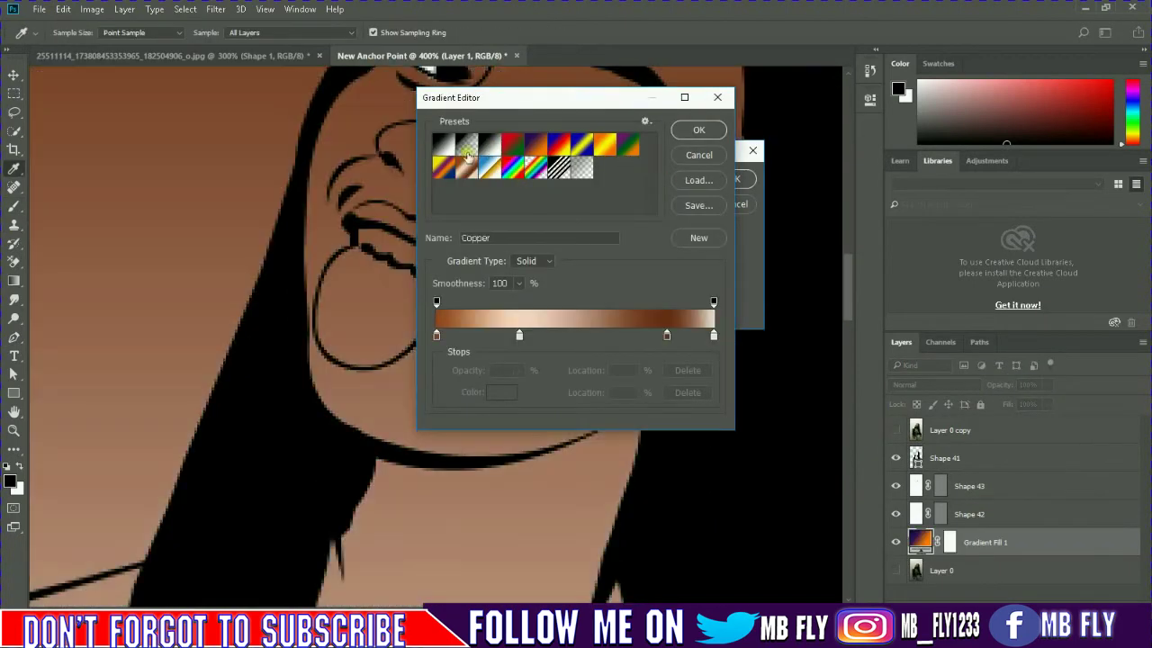
pyautogui.click(513, 174)
pyautogui.click(691, 129)
pyautogui.click(624, 202)
pyautogui.click(621, 217)
pyautogui.moveTo(627, 253); pyautogui.dragTo(638, 264)
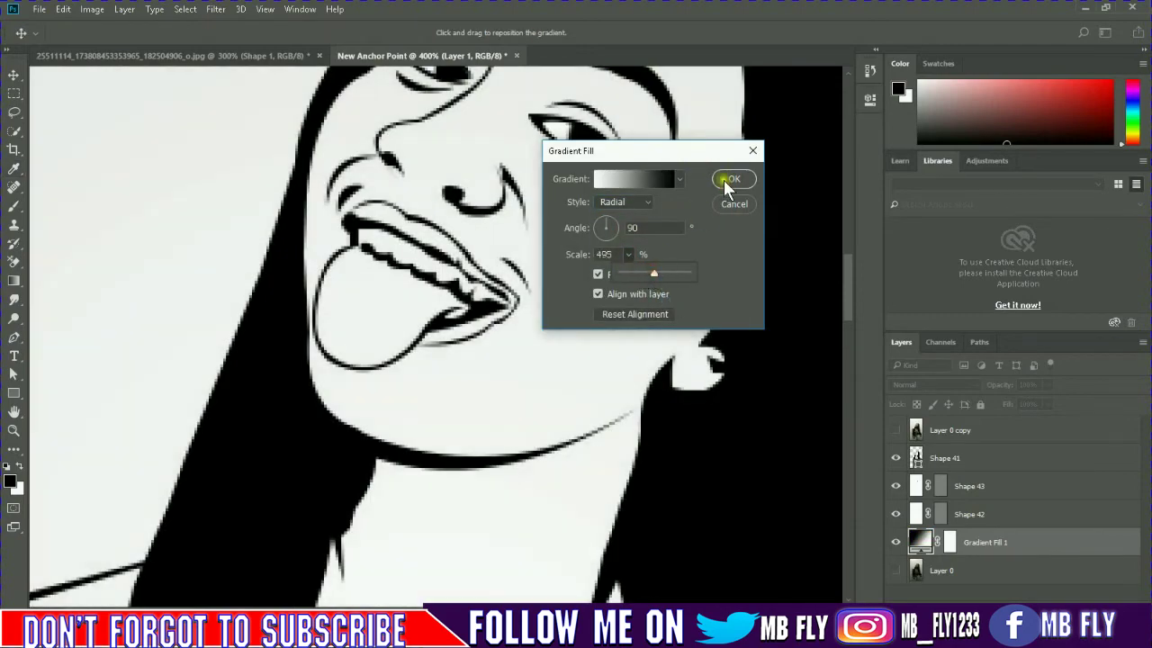
pyautogui.click(726, 178)
# - Set the foreground colour to the skin brown sampled from the neck in the photo
pyautogui.hotkey('ctrl', '-')
pyautogui.press('b')
pyautogui.hotkey('ctrl', '-')
pyautogui.hotkey('ctrl', '-')
pyautogui.hotkey('ctrl', '-')
pyautogui.hotkey('ctrl', '+')
pyautogui.hotkey('ctrl', '+')
pyautogui.hotkey('ctrl', '+')
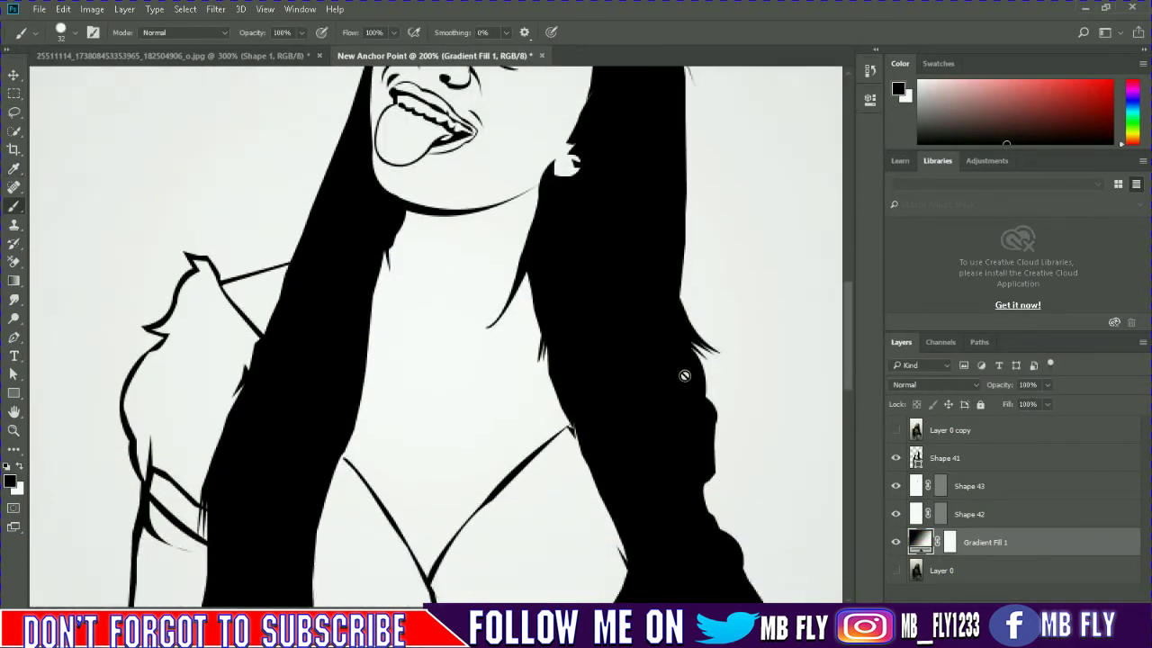
pyautogui.scroll(-5, 684, 372)
pyautogui.scroll(1, 683, 375)
pyautogui.click(895, 430)
pyautogui.click(10, 482)
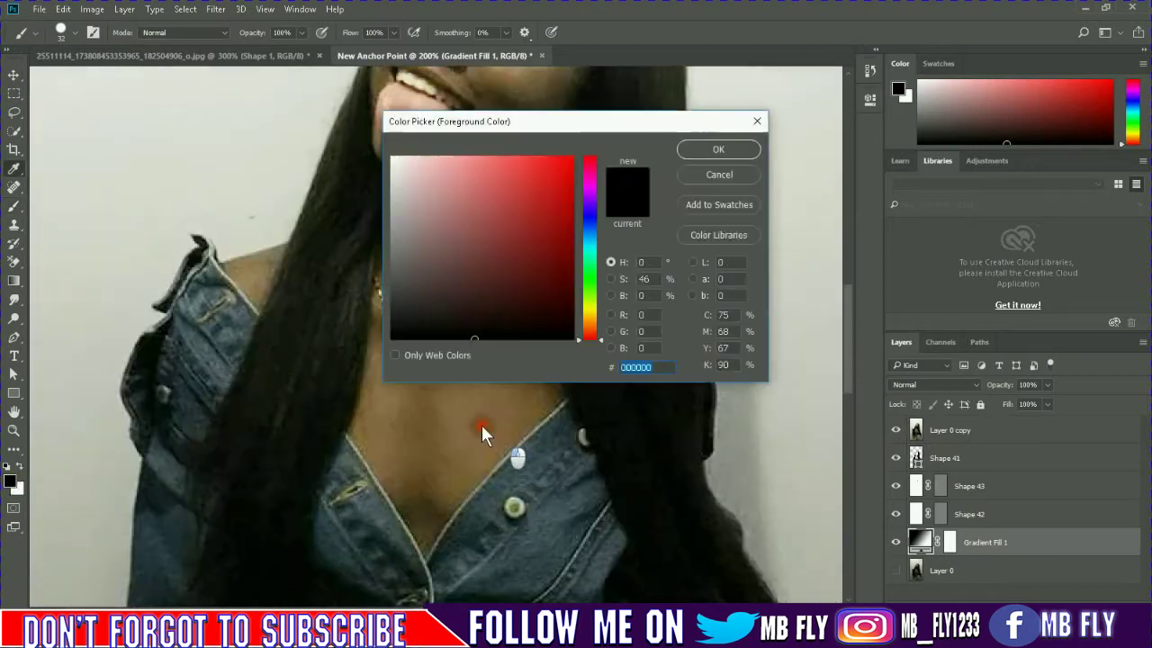
pyautogui.click(484, 422)
pyautogui.click(516, 216)
pyautogui.click(718, 149)
pyautogui.press('b')
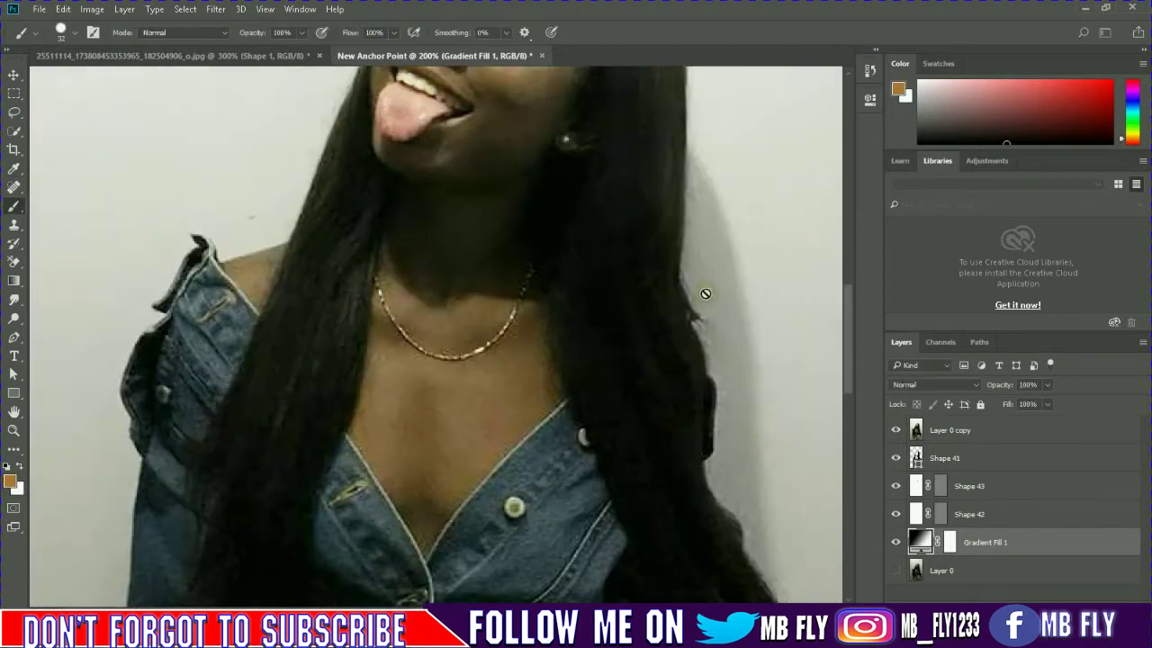
pyautogui.scroll(3, 707, 296)
pyautogui.click(896, 430)
# - Start a brown pen shape at the collar and trace it down and up the neckline
pyautogui.press('p')
pyautogui.click(297, 405)
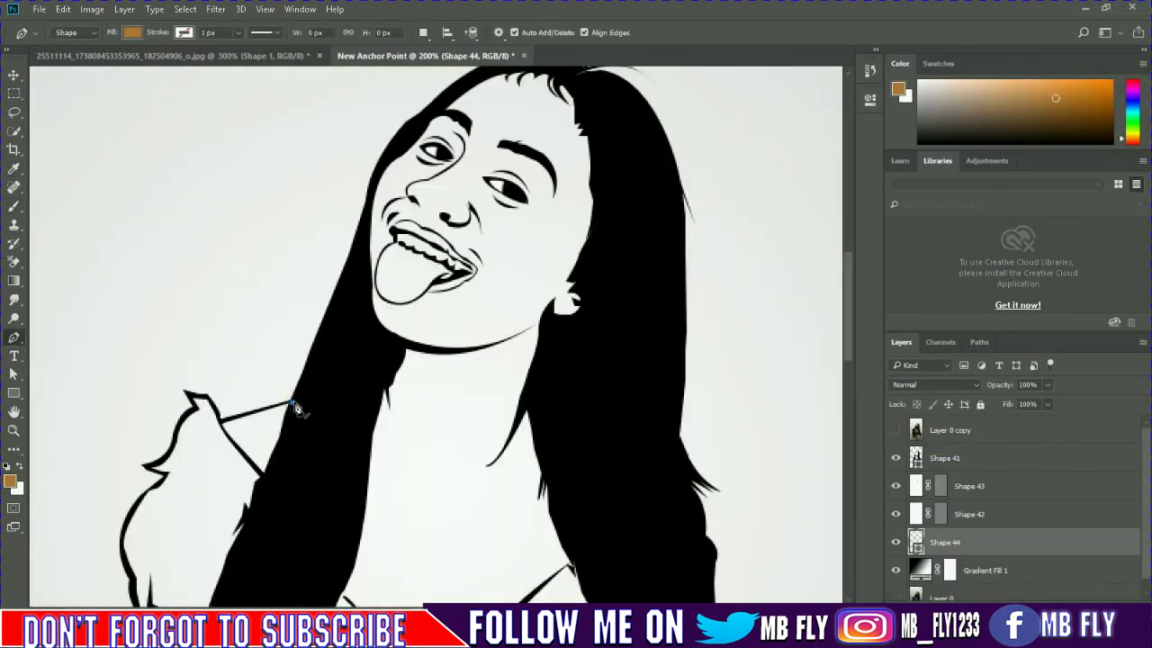
pyautogui.hotkey('ctrl', '+')
pyautogui.click(112, 465)
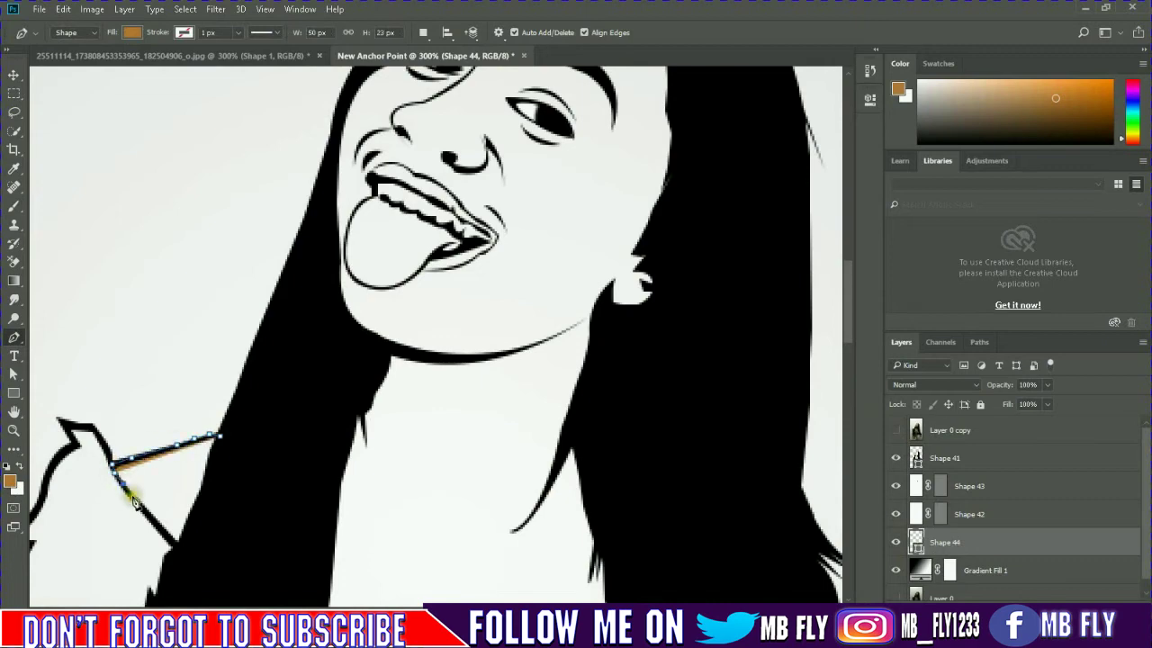
pyautogui.click(176, 547)
pyautogui.scroll(-3, 284, 441)
pyautogui.click(284, 441)
pyautogui.scroll(-1, 321, 457)
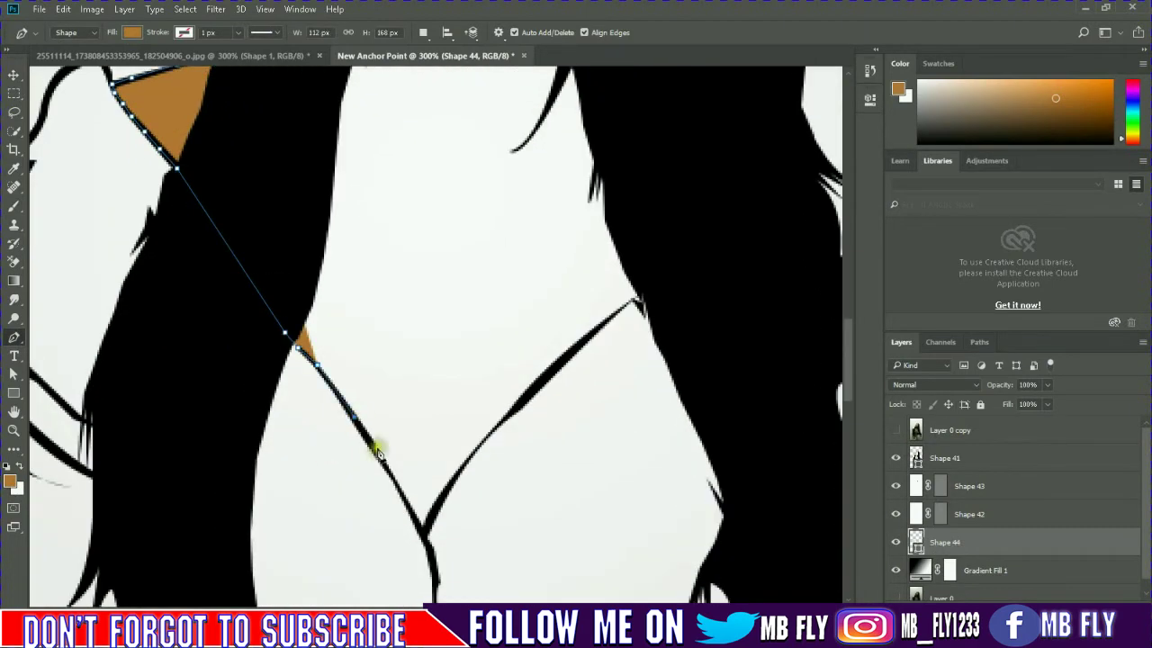
pyautogui.click(377, 450)
pyautogui.click(400, 491)
pyautogui.click(424, 527)
pyautogui.click(461, 468)
pyautogui.click(477, 444)
pyautogui.click(510, 412)
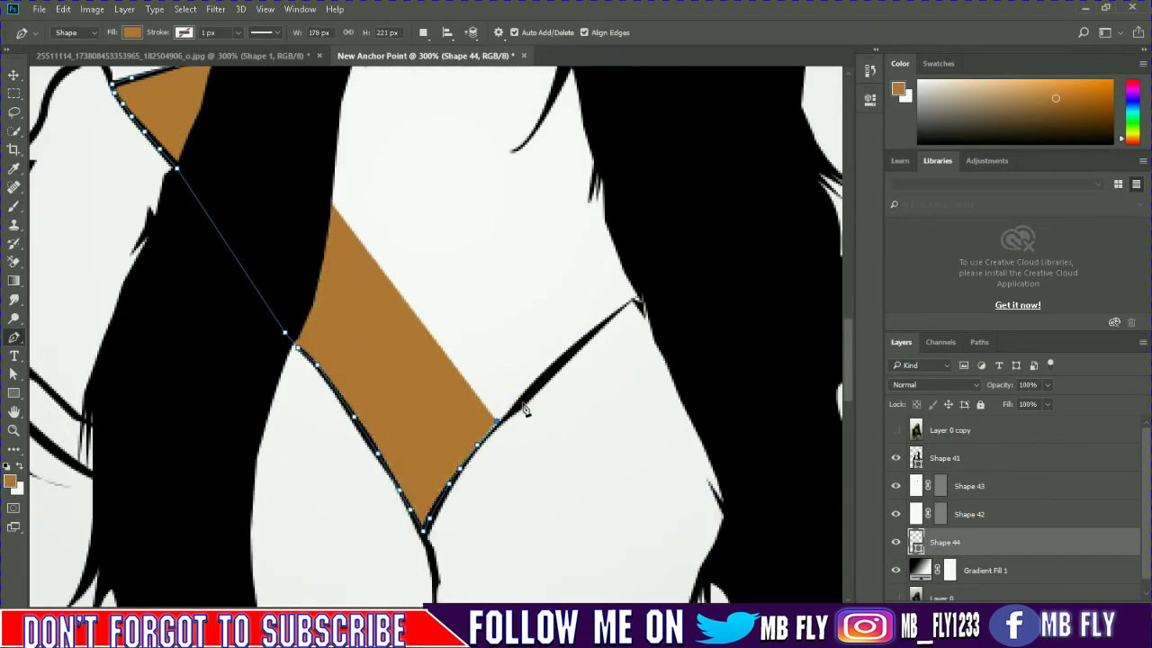
pyautogui.click(538, 382)
pyautogui.click(572, 351)
pyautogui.click(636, 306)
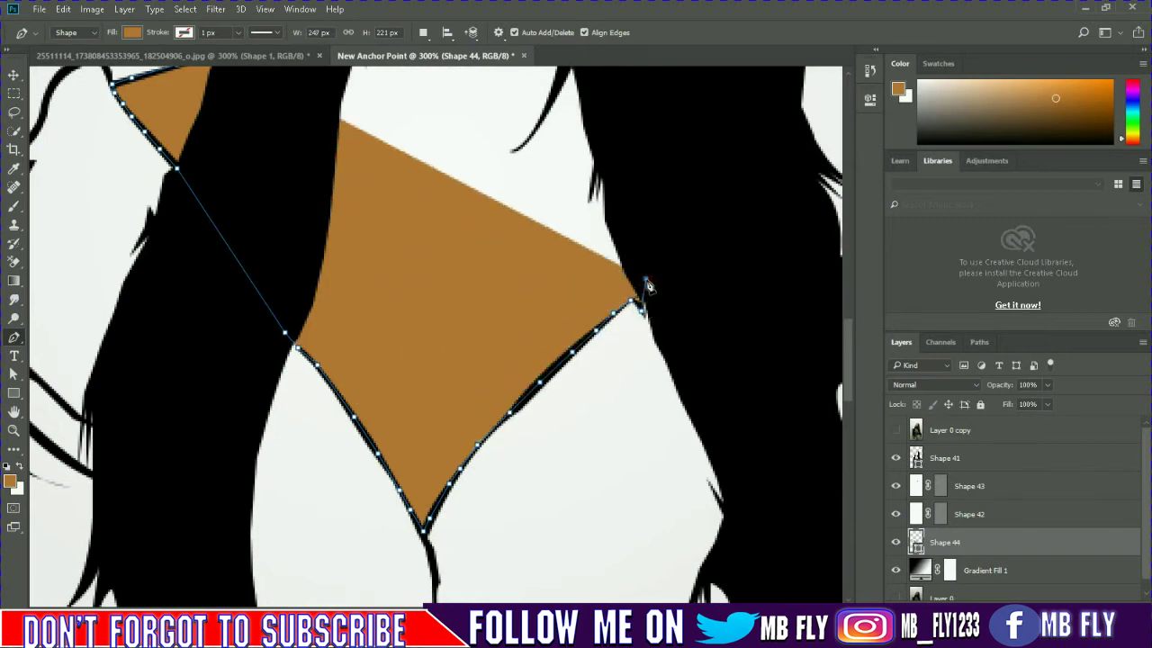
# - Continue the skin shape along the hairline and close it back at the collar
pyautogui.scroll(4, 758, 265)
pyautogui.click(762, 321)
pyautogui.click(731, 216)
pyautogui.click(673, 158)
pyautogui.click(644, 138)
pyautogui.click(520, 119)
pyautogui.click(484, 137)
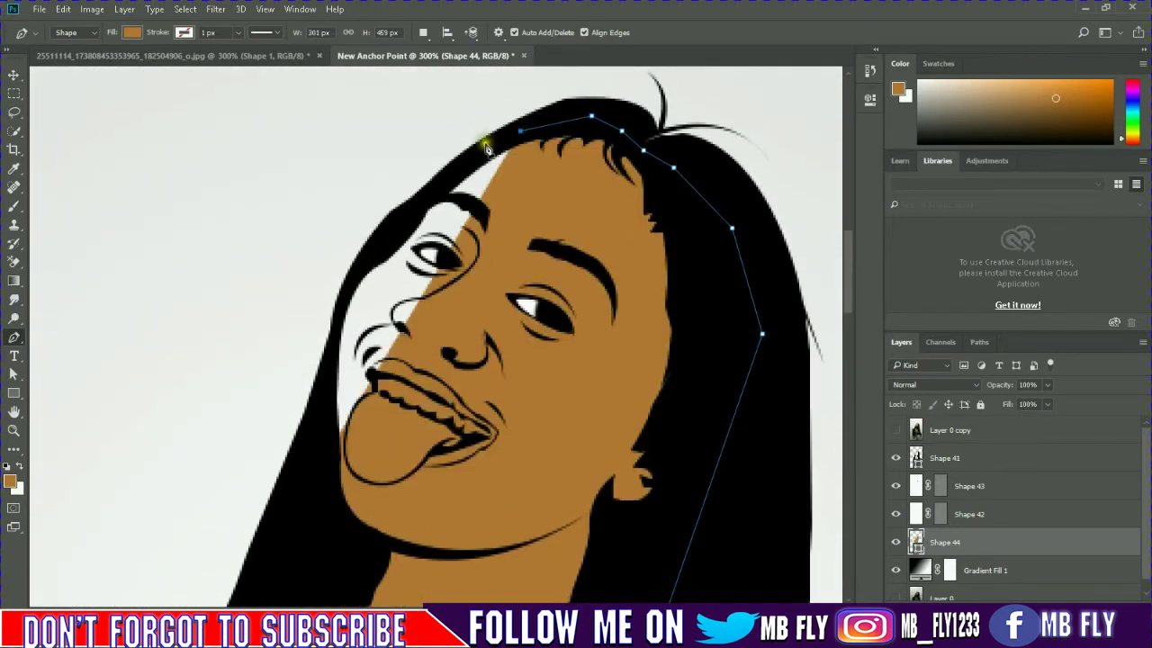
pyautogui.click(435, 180)
pyautogui.click(401, 206)
pyautogui.scroll(-1, 326, 337)
pyautogui.click(327, 339)
pyautogui.click(338, 441)
pyautogui.click(306, 480)
pyautogui.click(276, 532)
pyautogui.click(218, 574)
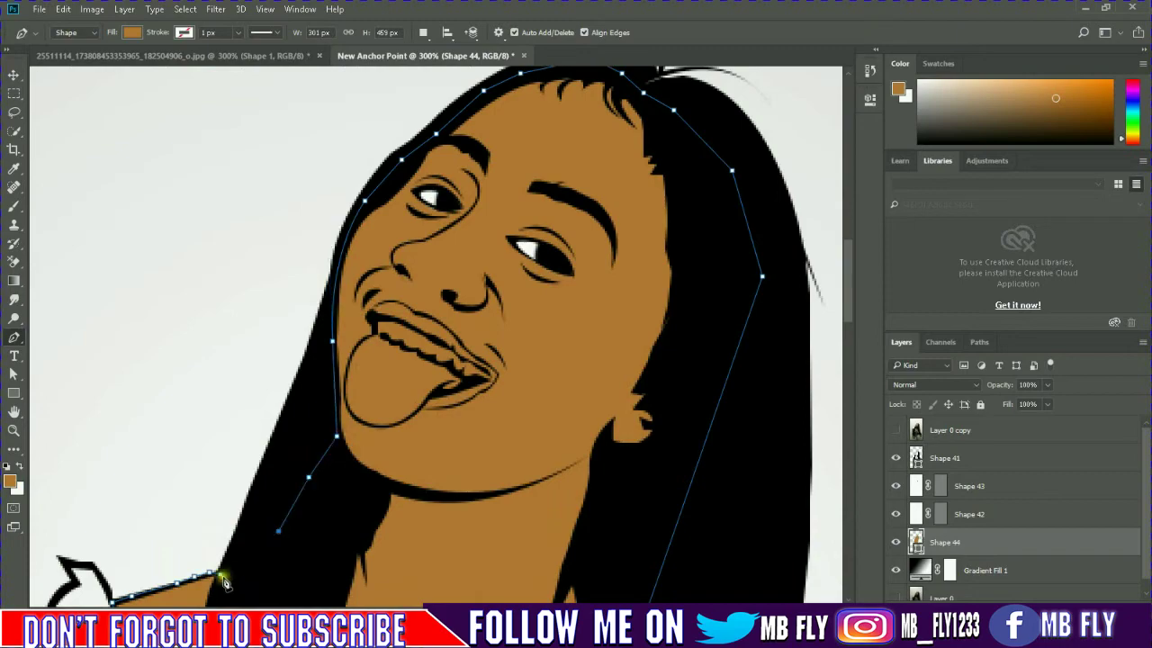
pyautogui.hotkey('ctrl', '-')
pyautogui.hotkey('ctrl', '-')
pyautogui.hotkey('ctrl', '-')
pyautogui.hotkey('ctrl', '-')
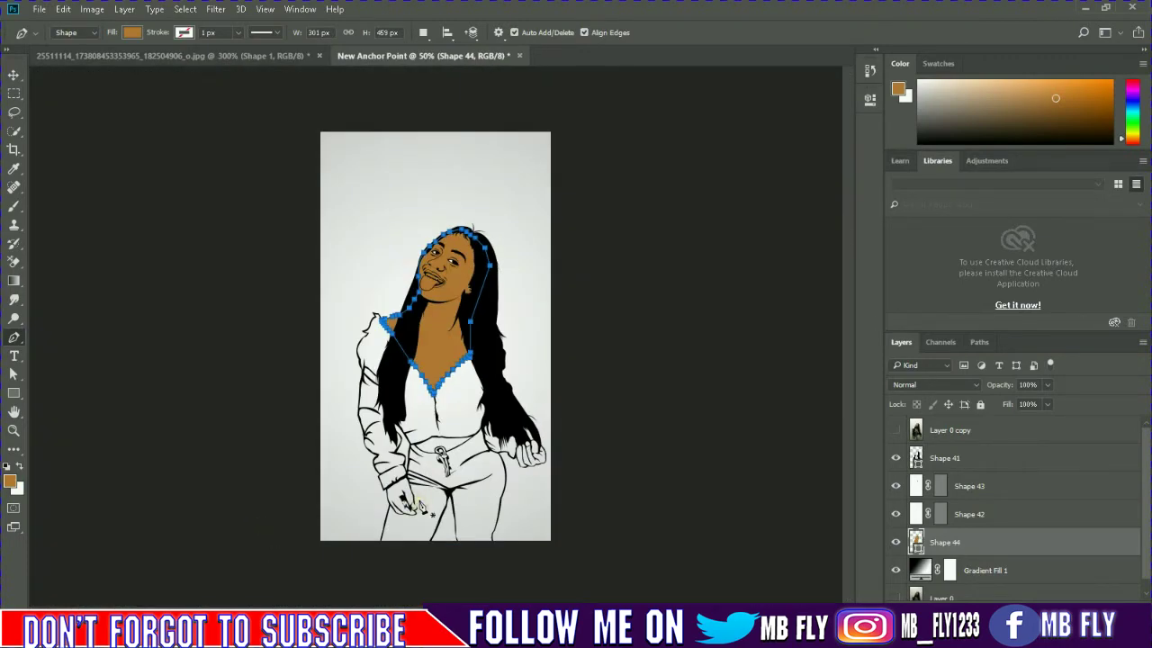
# - Trace the bare midriff along the belt and around the key loop as a brown shape
pyautogui.hotkey('ctrl', '+')
pyautogui.hotkey('ctrl', '+')
pyautogui.hotkey('ctrl', '+')
pyautogui.scroll(-3, 405, 297)
pyautogui.click(353, 305)
pyautogui.click(405, 284)
pyautogui.click(437, 274)
pyautogui.click(454, 279)
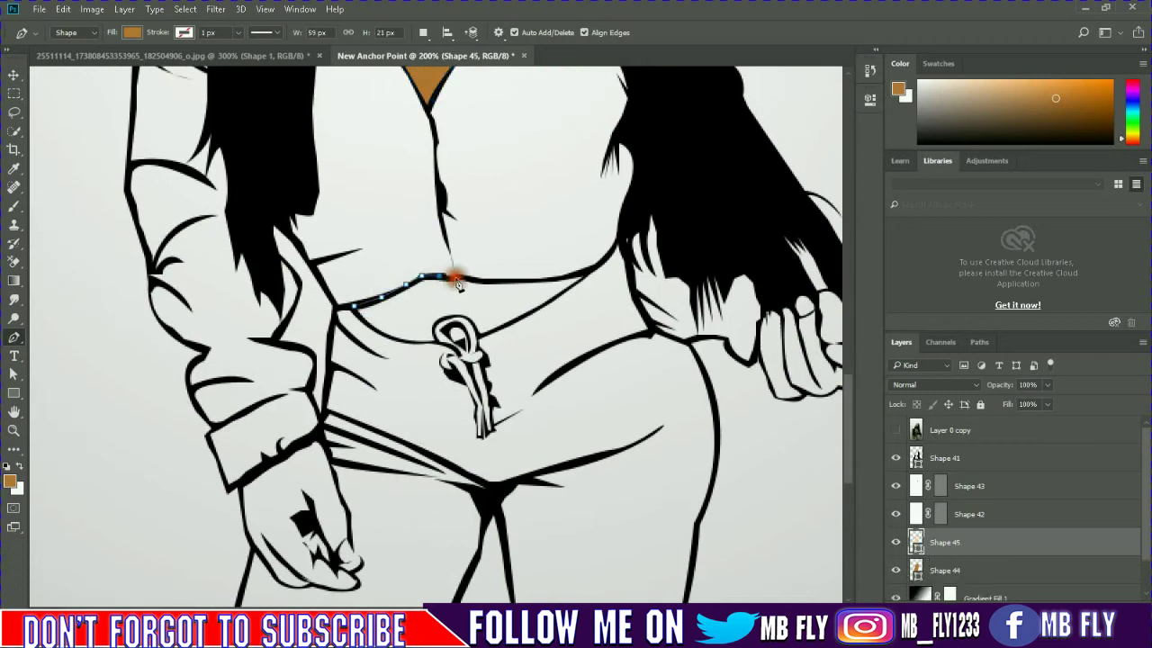
pyautogui.click(513, 279)
pyautogui.click(589, 268)
pyautogui.click(554, 293)
pyautogui.click(505, 322)
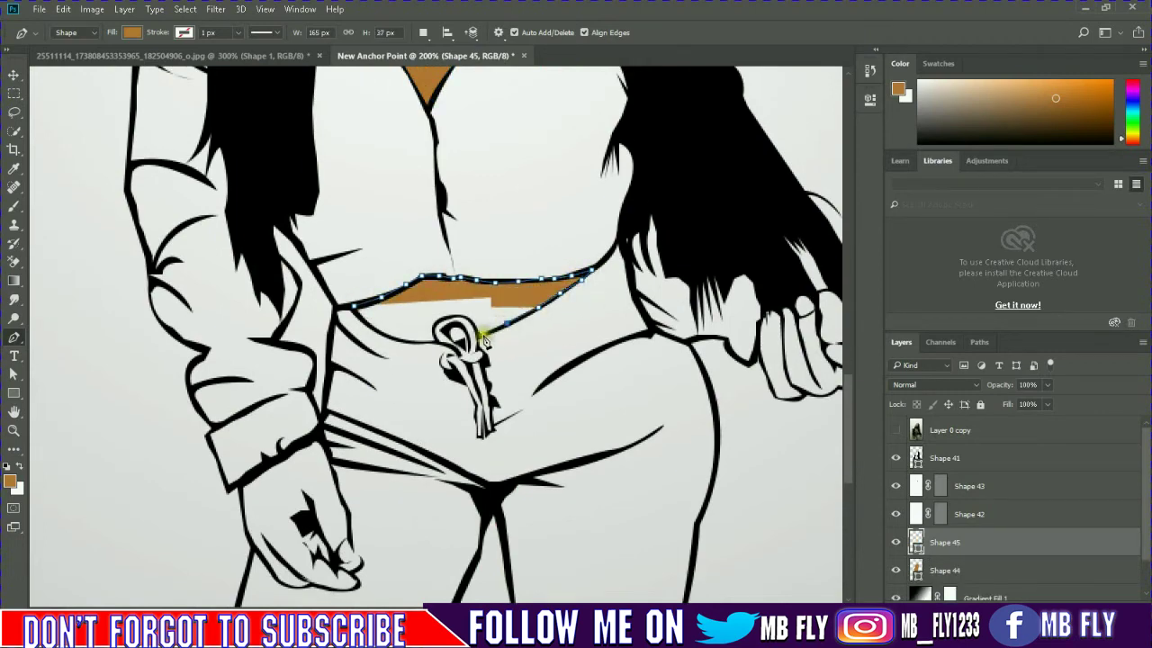
pyautogui.click(483, 338)
pyautogui.click(455, 316)
pyautogui.click(439, 341)
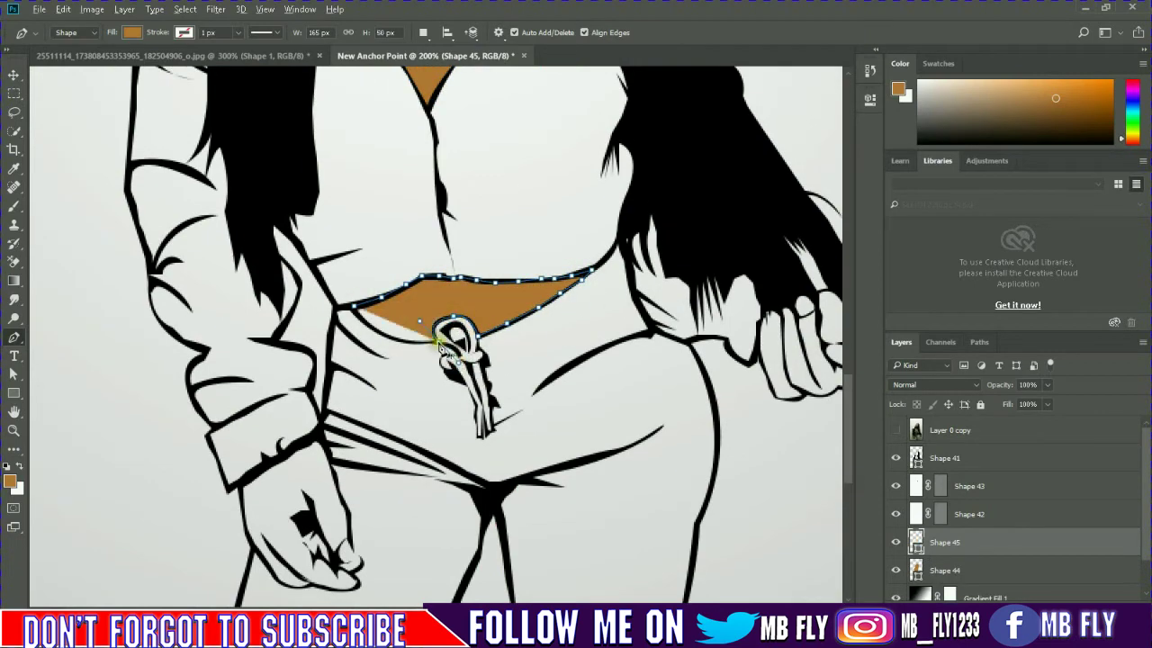
pyautogui.click(353, 306)
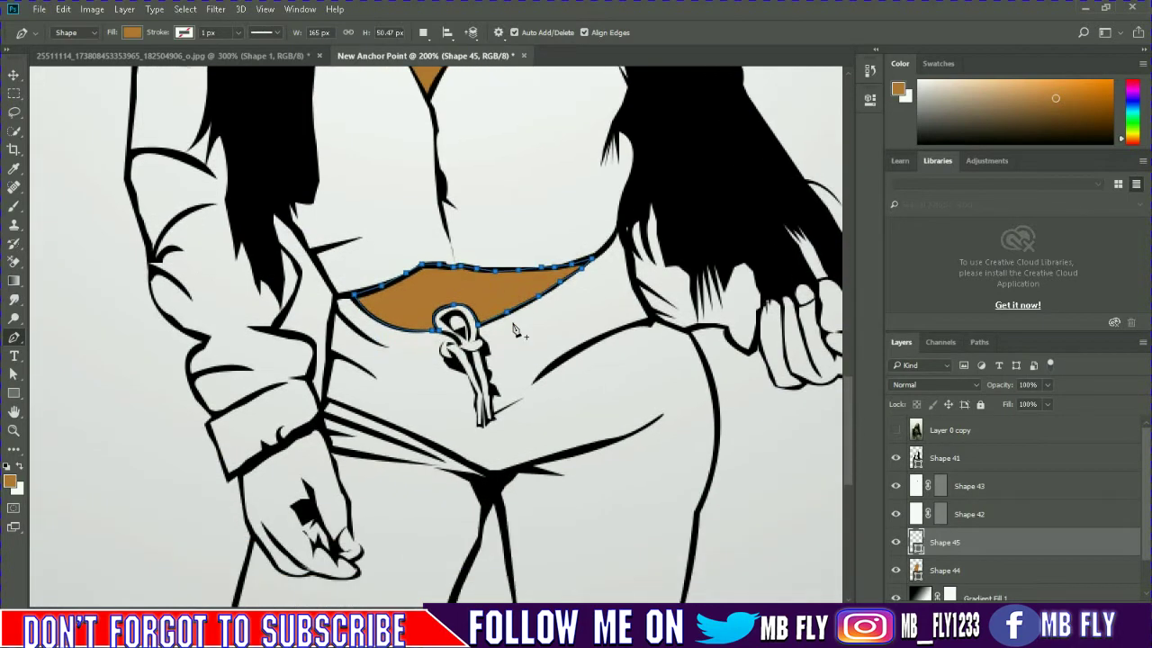
pyautogui.press('Return')
# - Outline the left hand, curving around the fingertip, and close it as a brown shape
pyautogui.click(237, 472)
pyautogui.click(317, 423)
pyautogui.click(334, 460)
pyautogui.click(347, 504)
pyautogui.click(353, 538)
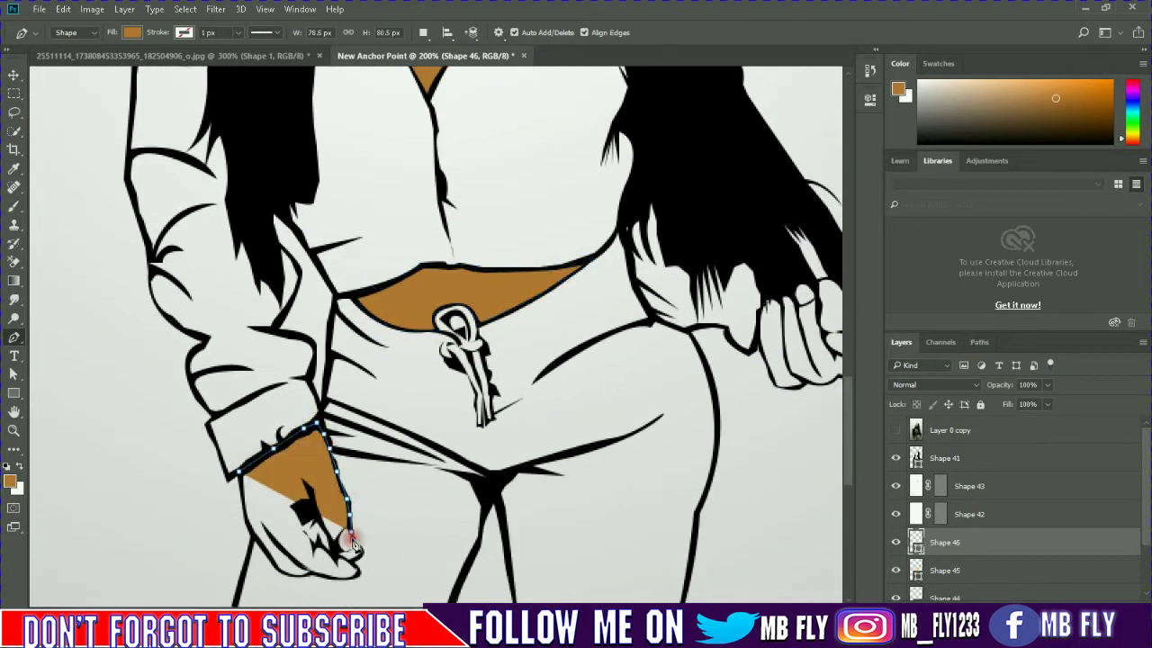
pyautogui.click(358, 550)
pyautogui.click(353, 559)
pyautogui.click(340, 546)
pyautogui.click(328, 531)
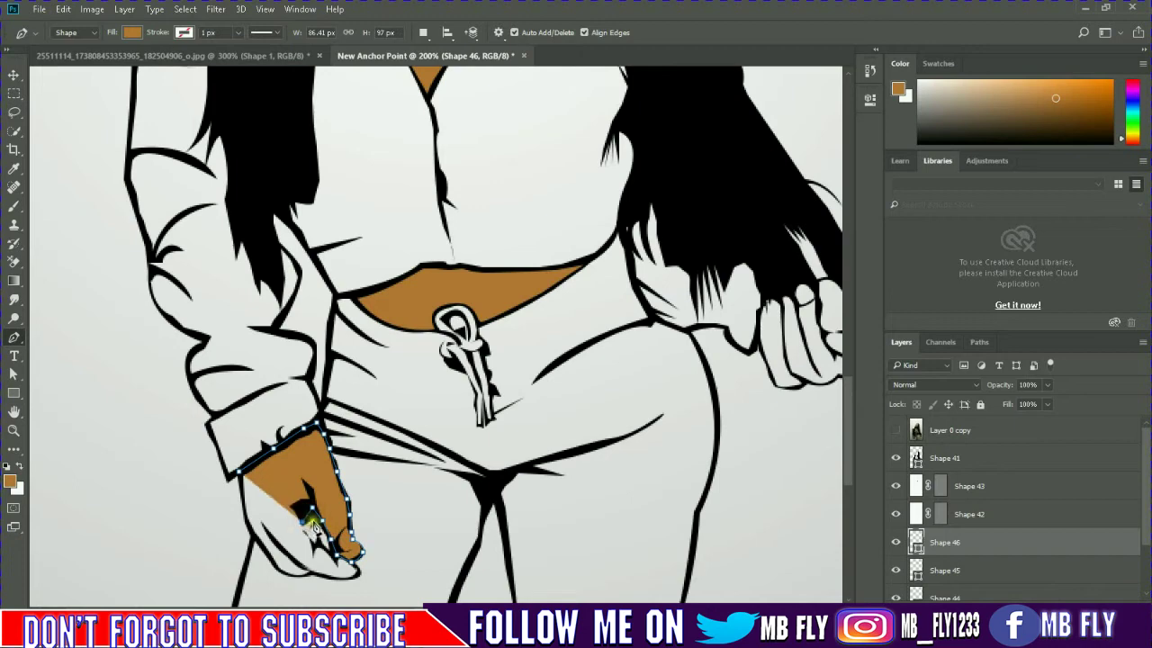
pyautogui.click(315, 522)
pyautogui.click(309, 534)
pyautogui.moveTo(312, 574); pyautogui.dragTo(362, 591)
pyautogui.click(240, 474)
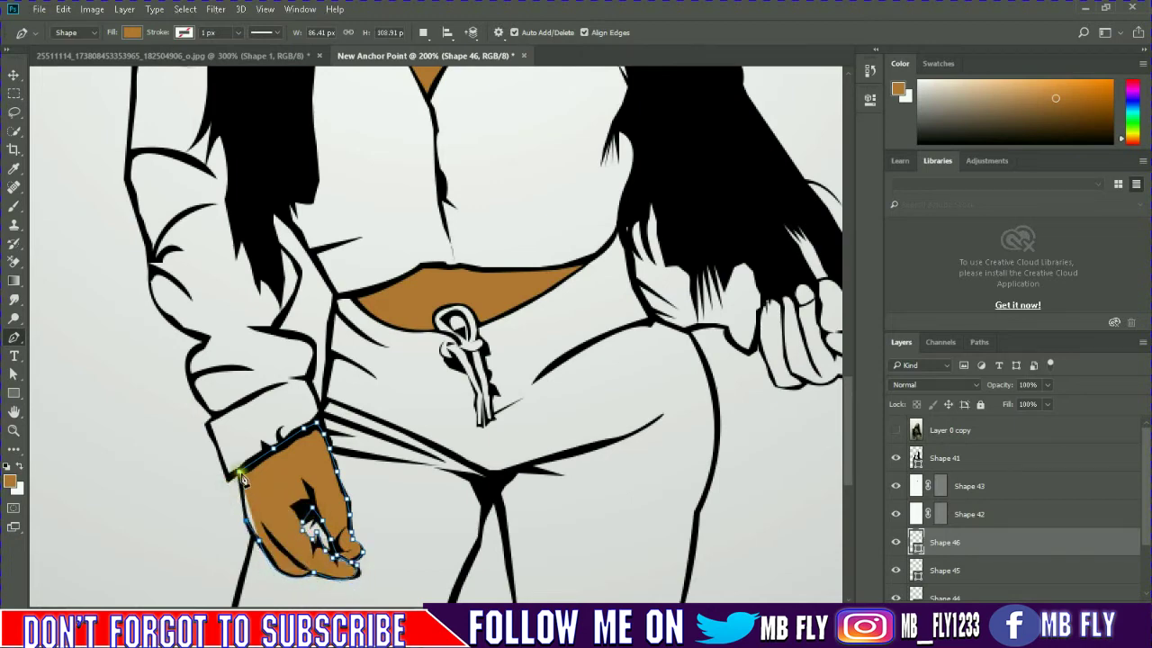
# - Trace the right fist as a brown shape, curving along its bottom edge
pyautogui.moveTo(432, 494); pyautogui.dragTo(247, 486)
pyautogui.click(574, 322)
pyautogui.click(581, 286)
pyautogui.click(612, 267)
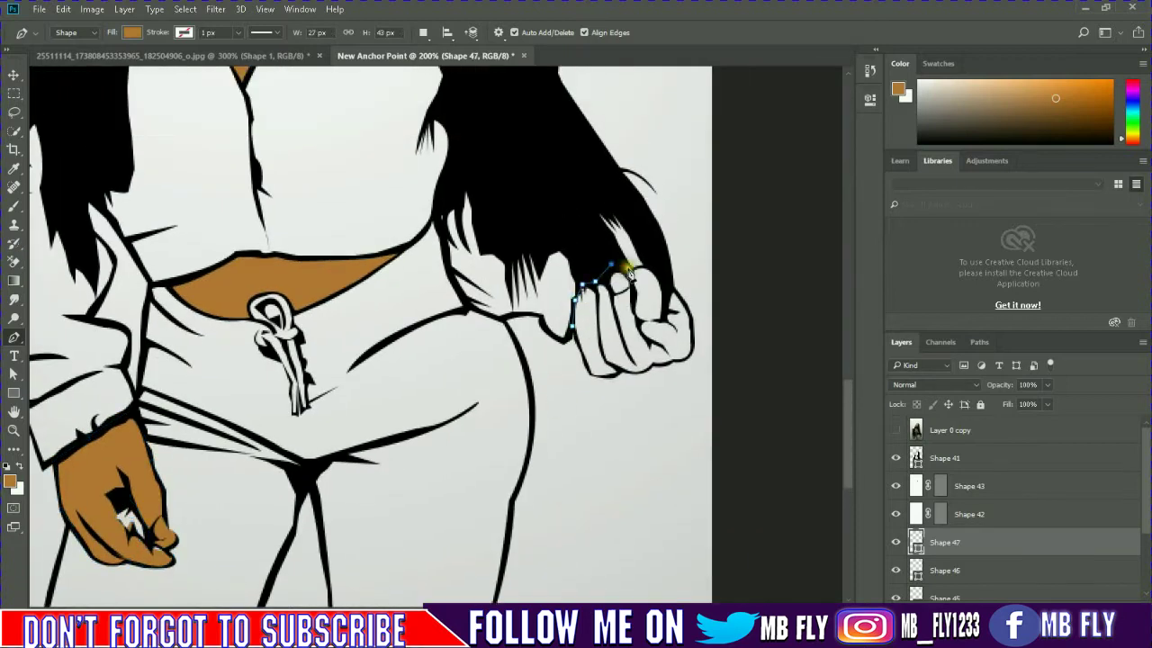
pyautogui.click(641, 269)
pyautogui.click(655, 267)
pyautogui.click(676, 290)
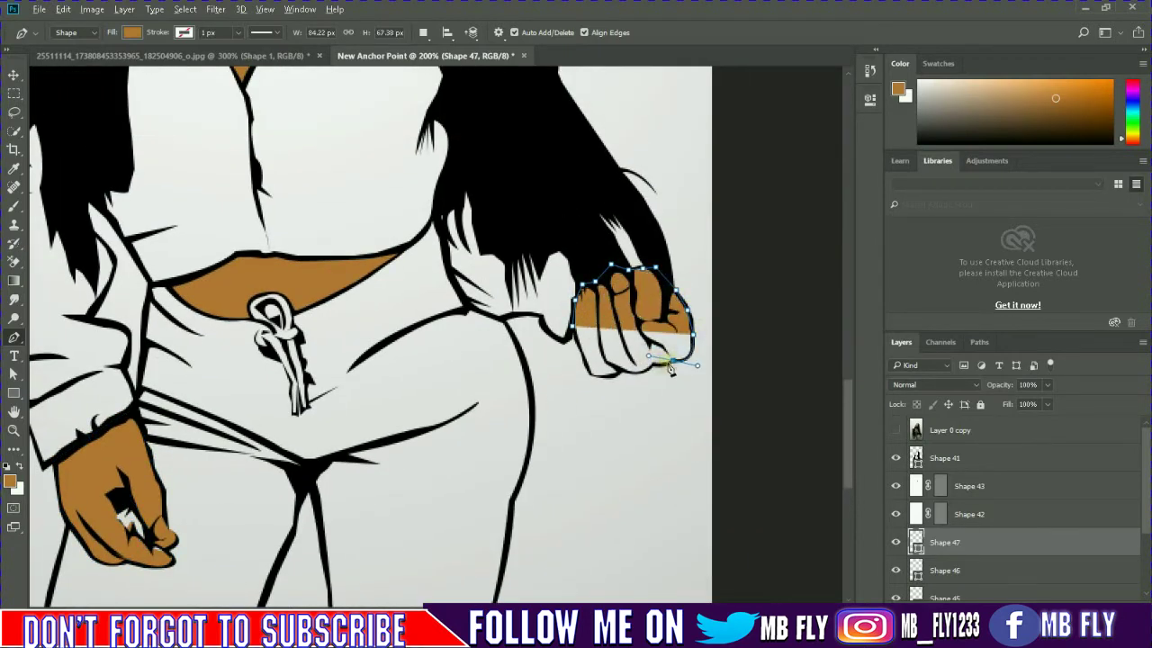
pyautogui.moveTo(619, 369); pyautogui.dragTo(594, 370)
pyautogui.click(581, 369)
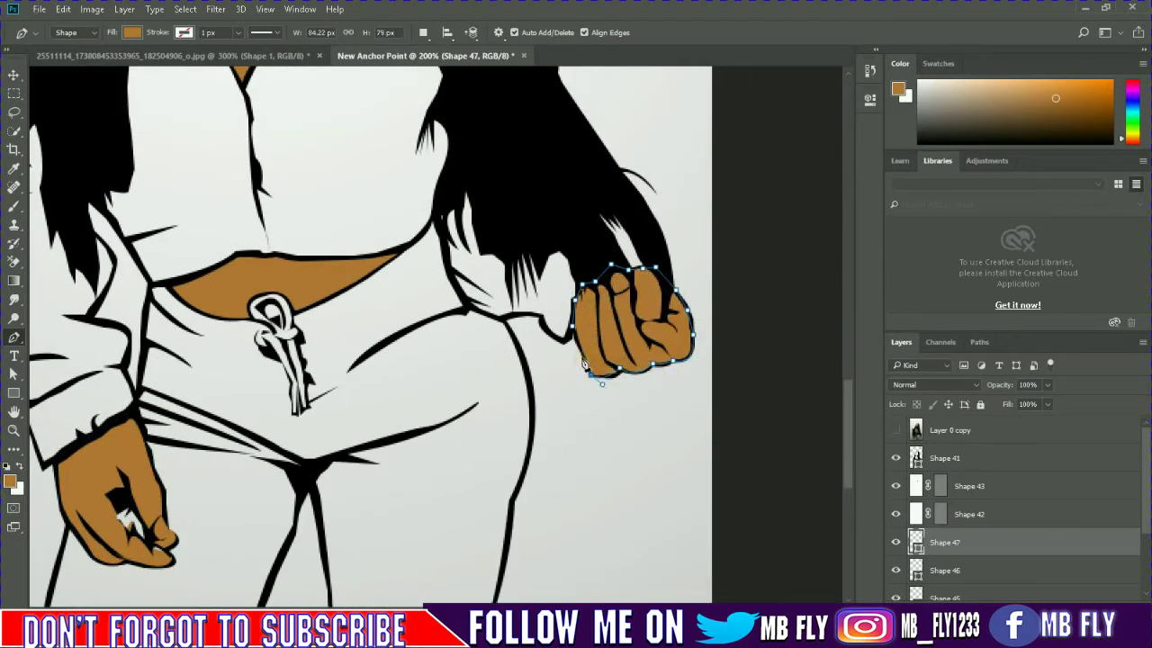
pyautogui.scroll(3, 598, 357)
# - Merge the brown skin shape layers, combining Shape 42 into Shape 43
pyautogui.hotkey('ctrl', '-')
pyautogui.hotkey('ctrl', '-')
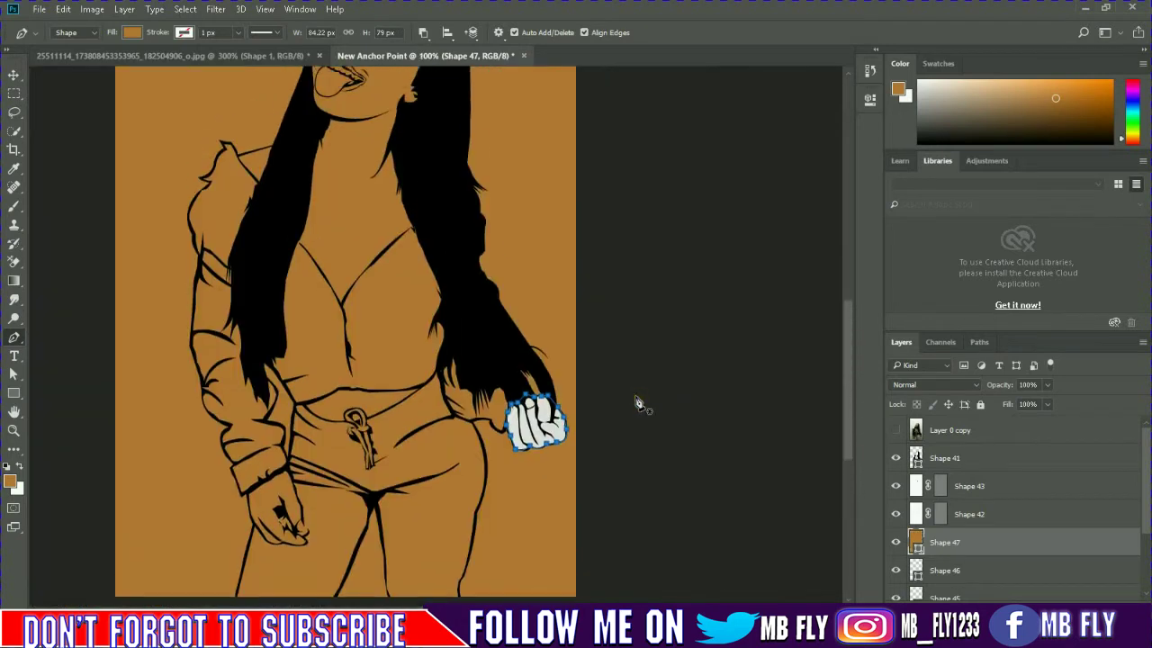
pyautogui.scroll(3, 625, 470)
pyautogui.click(874, 50)
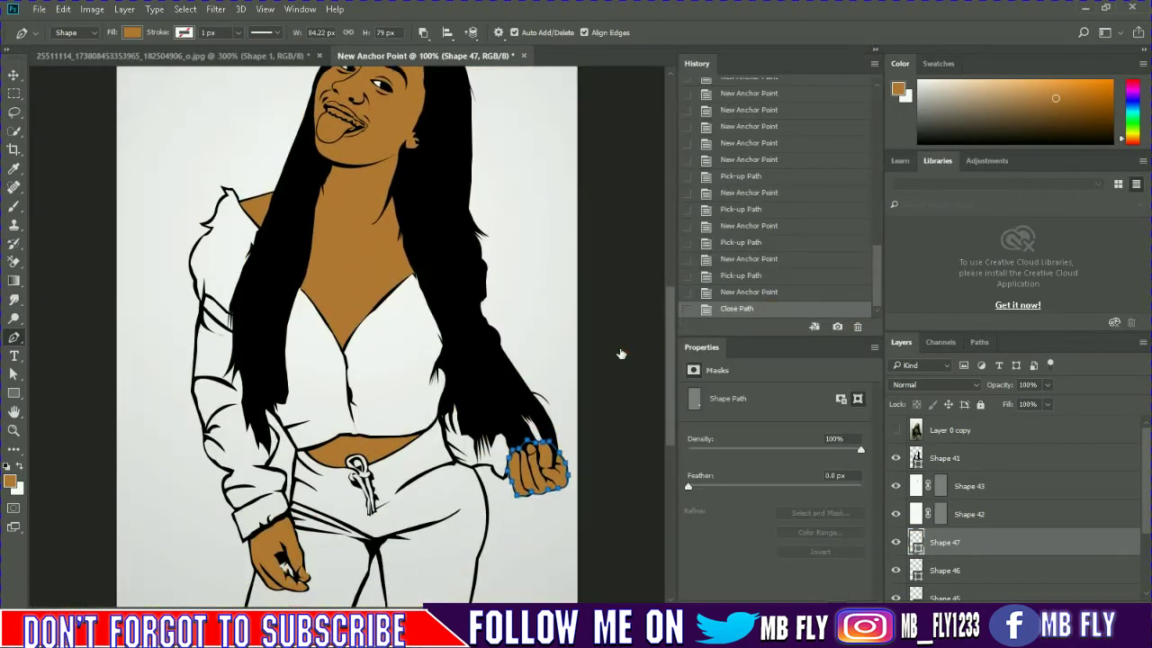
pyautogui.scroll(-3, 1011, 549)
pyautogui.keyDown('shift'); pyautogui.click(1010, 550); pyautogui.keyUp('shift')
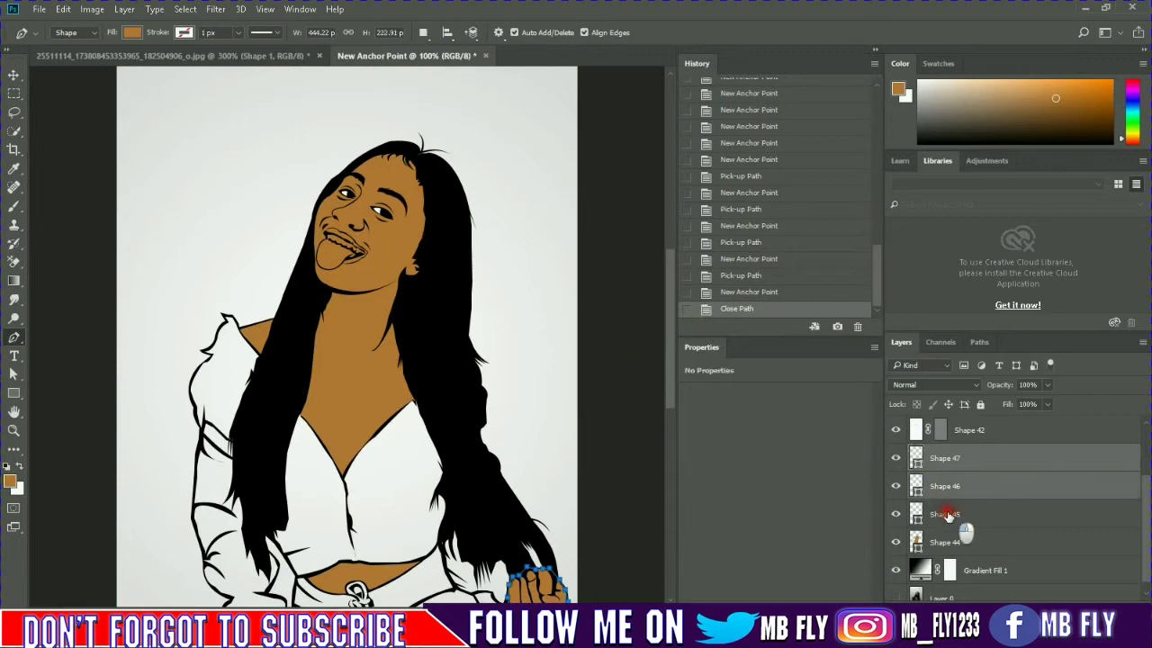
pyautogui.hotkey('ctrl', 'e')
pyautogui.click(969, 502)
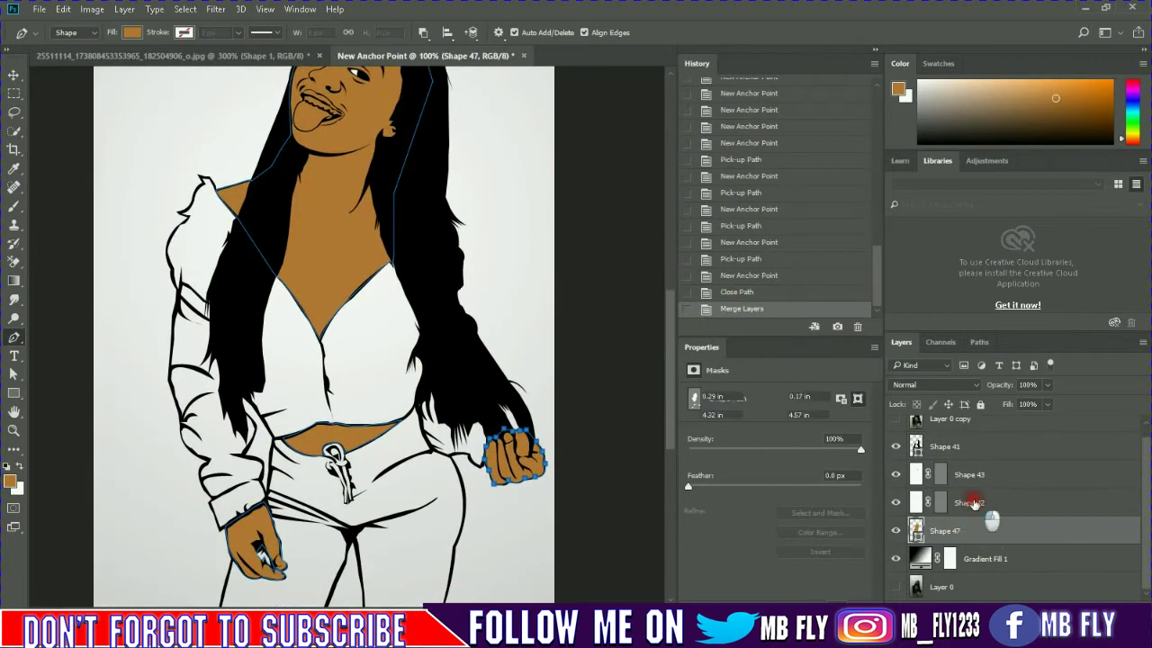
pyautogui.keyDown('shift'); pyautogui.click(969, 474); pyautogui.keyUp('shift')
pyautogui.hotkey('ctrl', 'e')
# - Trace a first path inside the drawstring loop, then discard it
pyautogui.scroll(-2, 508, 454)
pyautogui.scroll(-1, 504, 455)
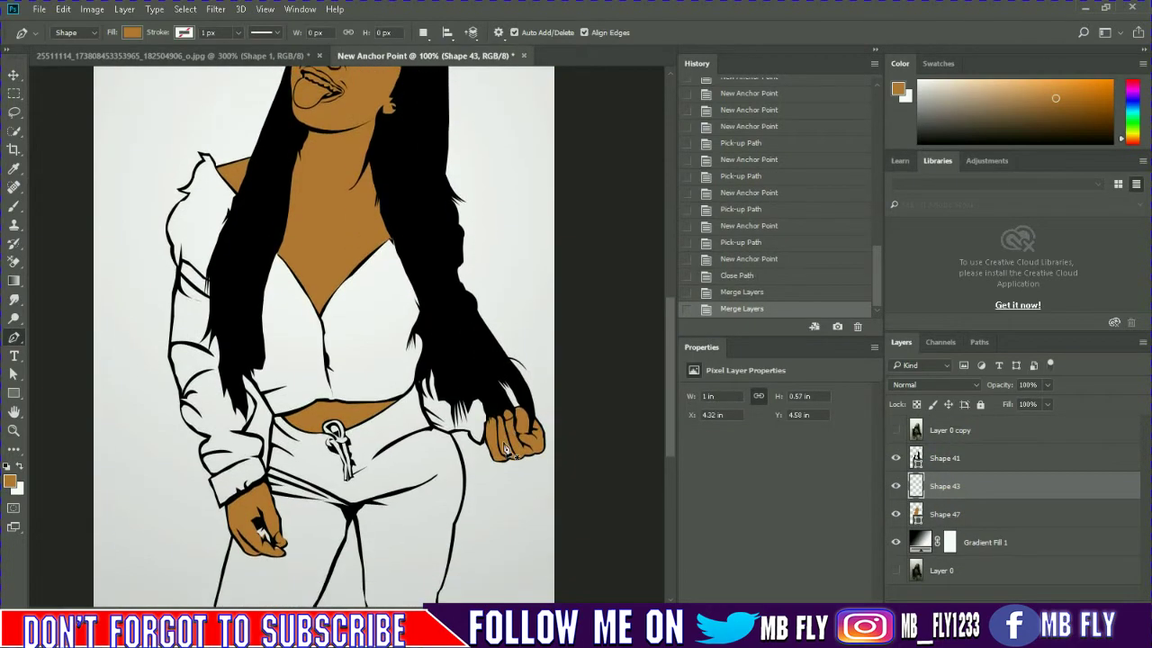
pyautogui.scroll(-1, 494, 459)
pyautogui.keyDown('ctrl'); pyautogui.click(450, 396); pyautogui.keyUp('ctrl')
pyautogui.keyDown('alt'); pyautogui.scroll(2, 455, 403); pyautogui.keyUp('alt')
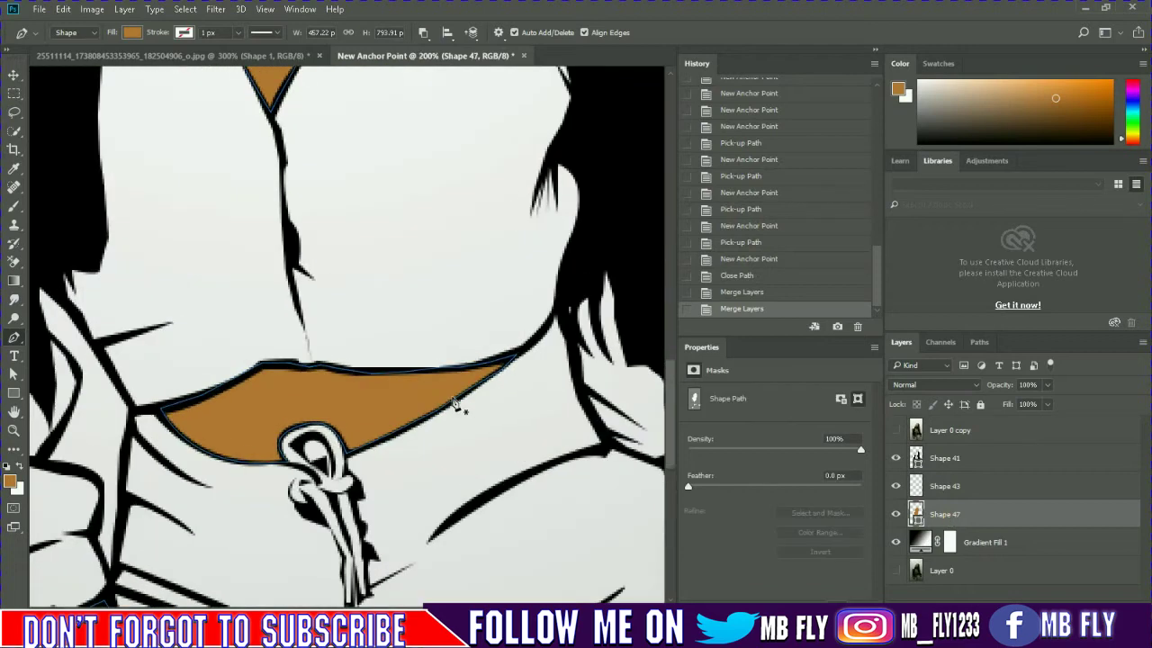
pyautogui.click(289, 448)
pyautogui.click(299, 433)
pyautogui.click(317, 430)
pyautogui.click(329, 441)
pyautogui.click(331, 460)
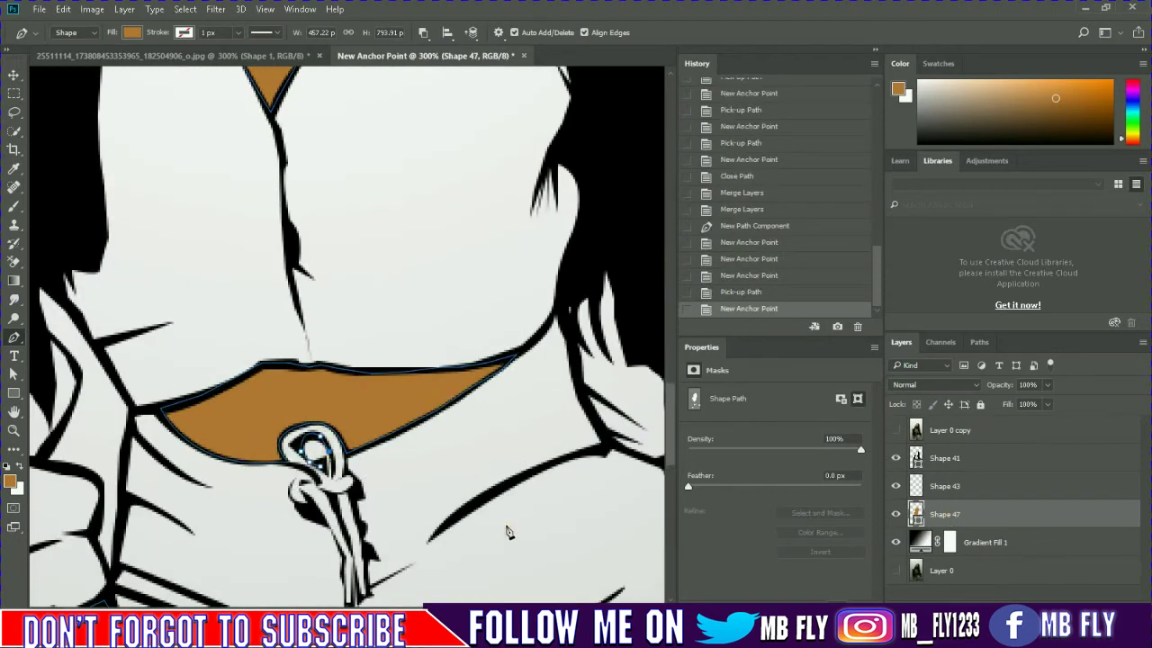
pyautogui.moveTo(840, 311); pyautogui.dragTo(858, 326)
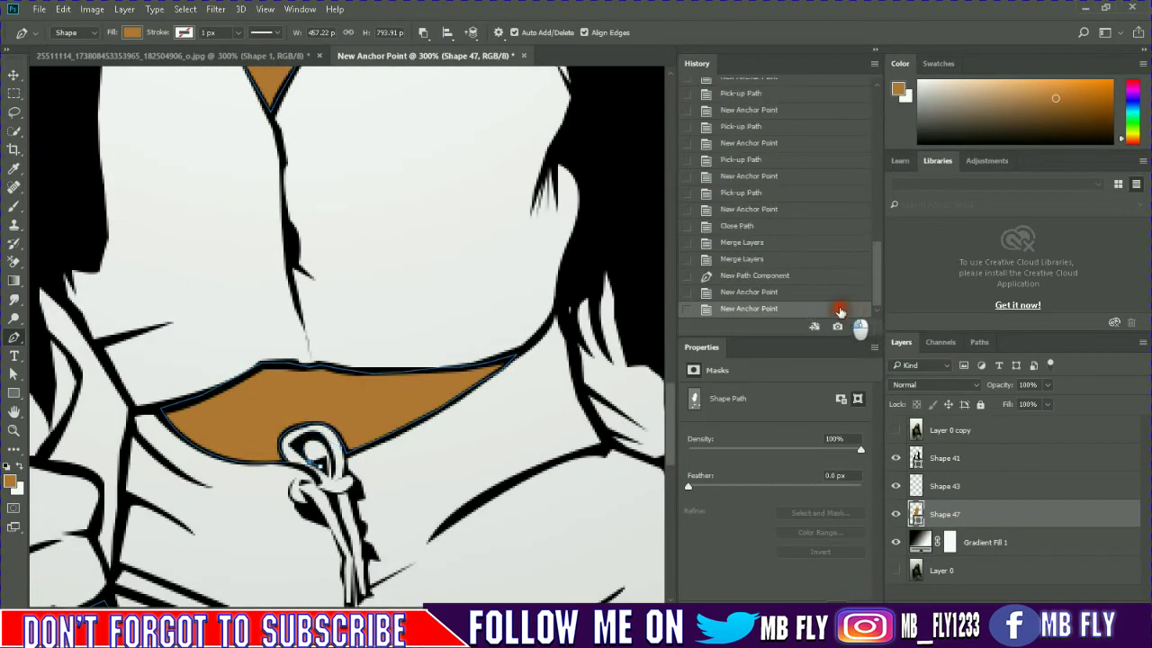
# - Add a new layer and delete the empty Shape 43 layer
pyautogui.hotkey('ctrl', 'shift', 'alt', 'n')
pyautogui.click(945, 485)
pyautogui.press('Delete')
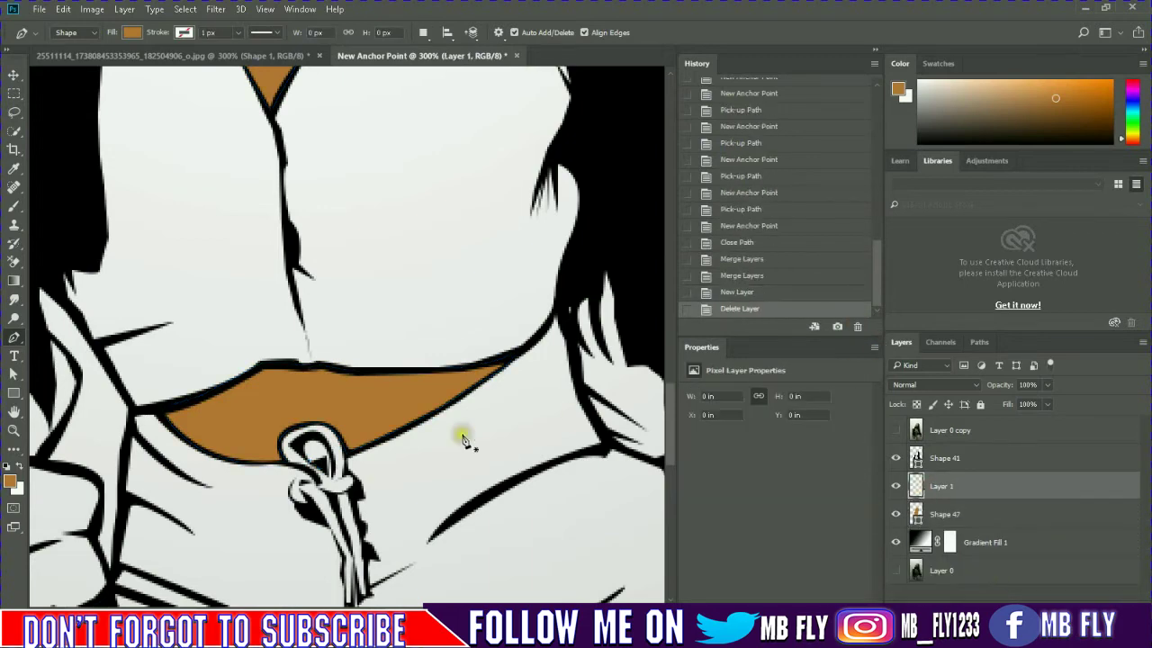
# - Fill the inside of the drawstring loop brown and merge it into the body skin layer
pyautogui.click(290, 450)
pyautogui.click(298, 435)
pyautogui.click(315, 430)
pyautogui.click(330, 439)
pyautogui.click(334, 456)
pyautogui.click(306, 460)
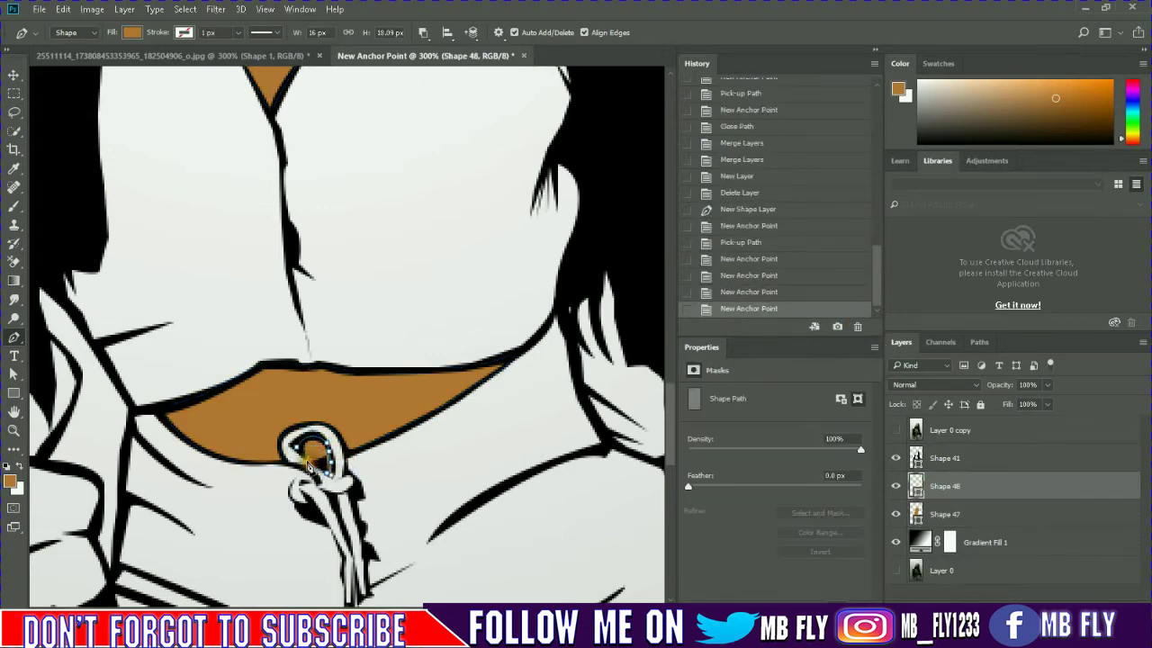
pyautogui.click(290, 449)
pyautogui.keyDown('shift'); pyautogui.click(944, 513); pyautogui.keyUp('shift')
pyautogui.hotkey('ctrl', 'e')
# - Zoom in on the mouth and begin a teeth outline along the upper lip
pyautogui.scroll(3, 566, 442)
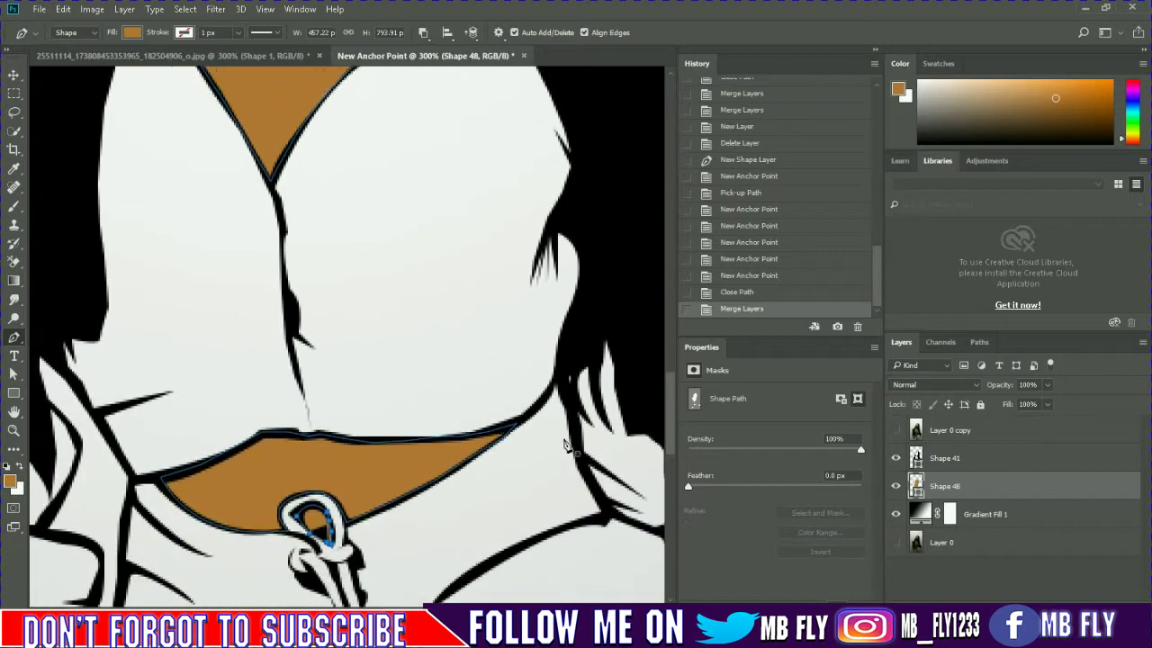
pyautogui.scroll(3, 566, 442)
pyautogui.hotkey('ctrl', '0')
pyautogui.hotkey('ctrl', '+')
pyautogui.hotkey('ctrl', '+')
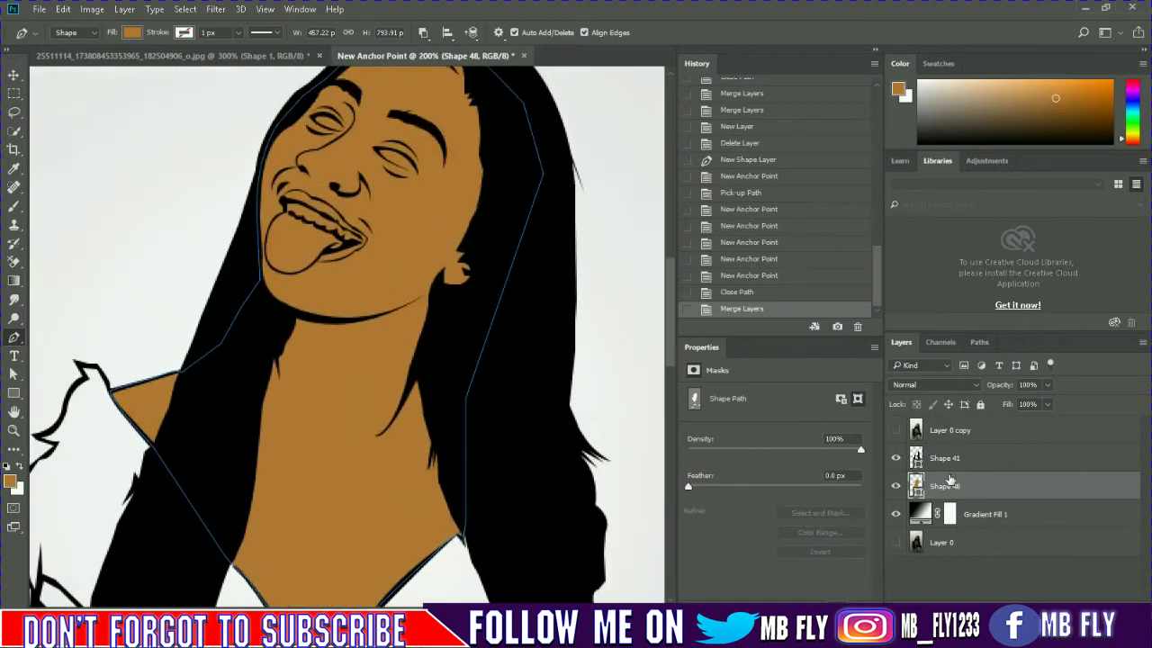
pyautogui.hotkey('ctrl', '+')
pyautogui.click(230, 187)
pyautogui.click(254, 187)
pyautogui.click(288, 200)
# - Trace a first teeth path along the lips, then undo and discard it
pyautogui.click(333, 225)
pyautogui.click(360, 243)
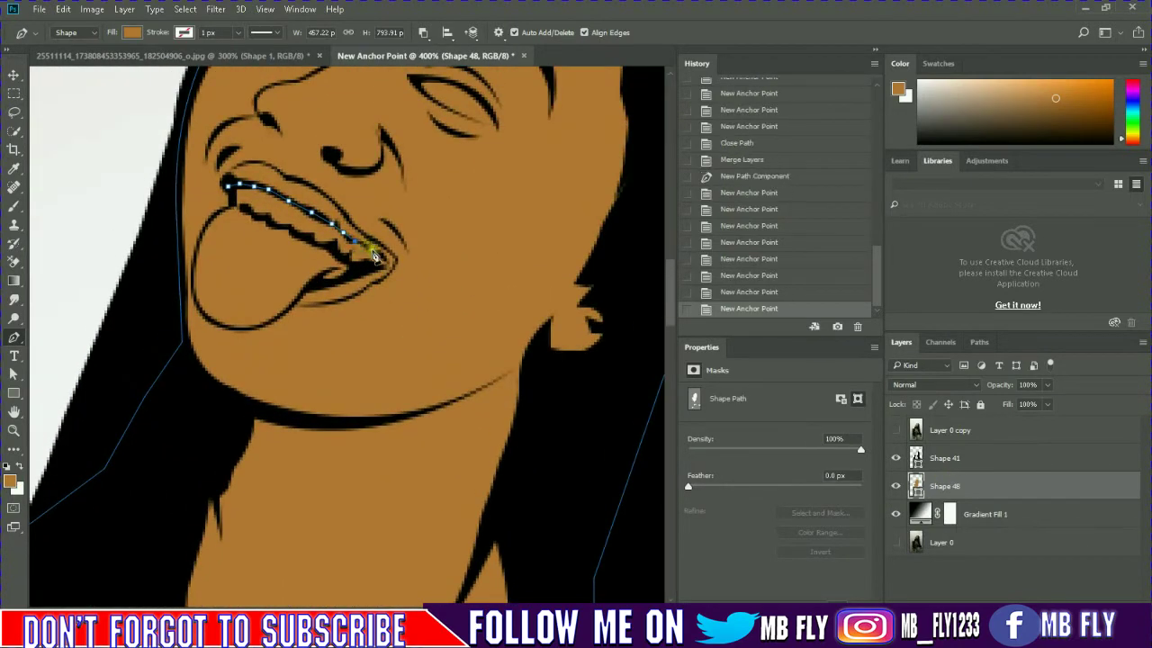
pyautogui.click(385, 262)
pyautogui.click(342, 237)
pyautogui.click(297, 208)
pyautogui.click(247, 188)
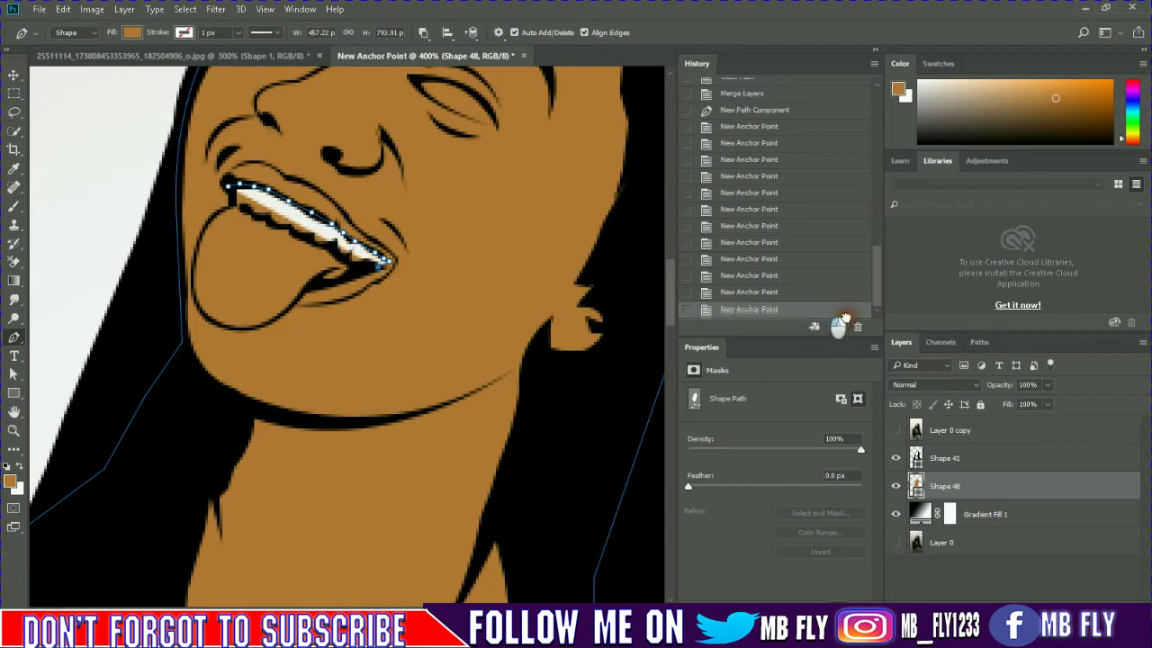
pyautogui.moveTo(844, 319); pyautogui.dragTo(858, 325)
pyautogui.click(230, 184)
# - Start a new teeth shape and set its fill colour to white
pyautogui.click(246, 183)
pyautogui.click(260, 186)
pyautogui.click(132, 32)
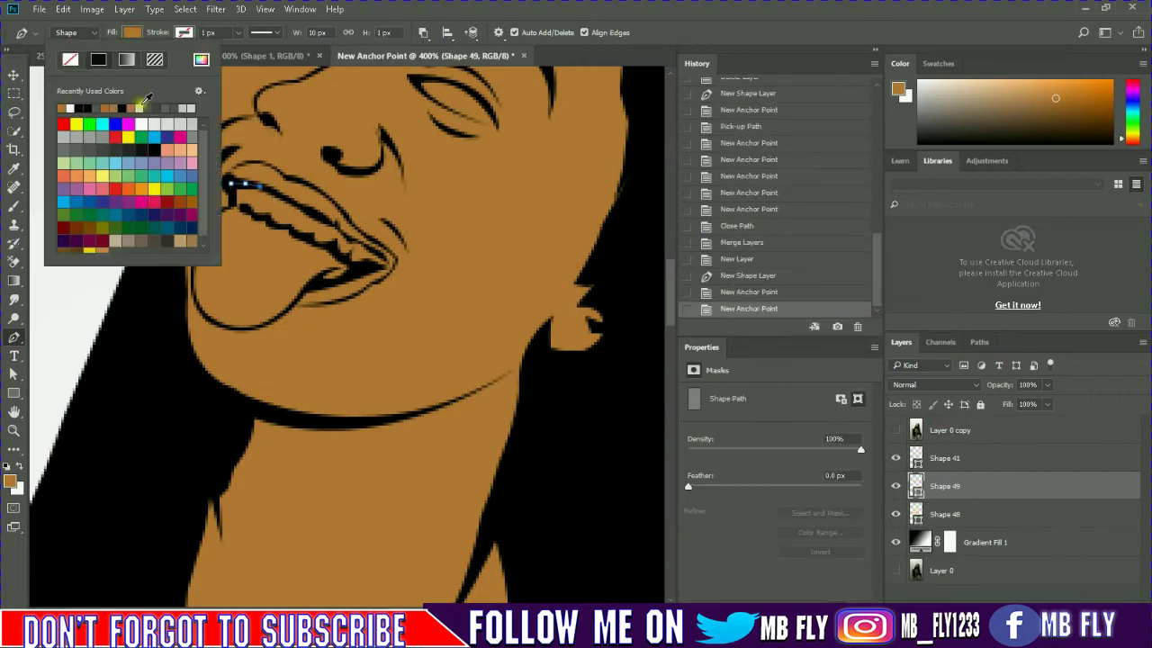
pyautogui.click(86, 83)
# - Outline the teeth along the upper lip and lower edge, closing the white shape
pyautogui.click(297, 209)
pyautogui.click(317, 218)
pyautogui.click(338, 231)
pyautogui.click(360, 243)
pyautogui.click(379, 255)
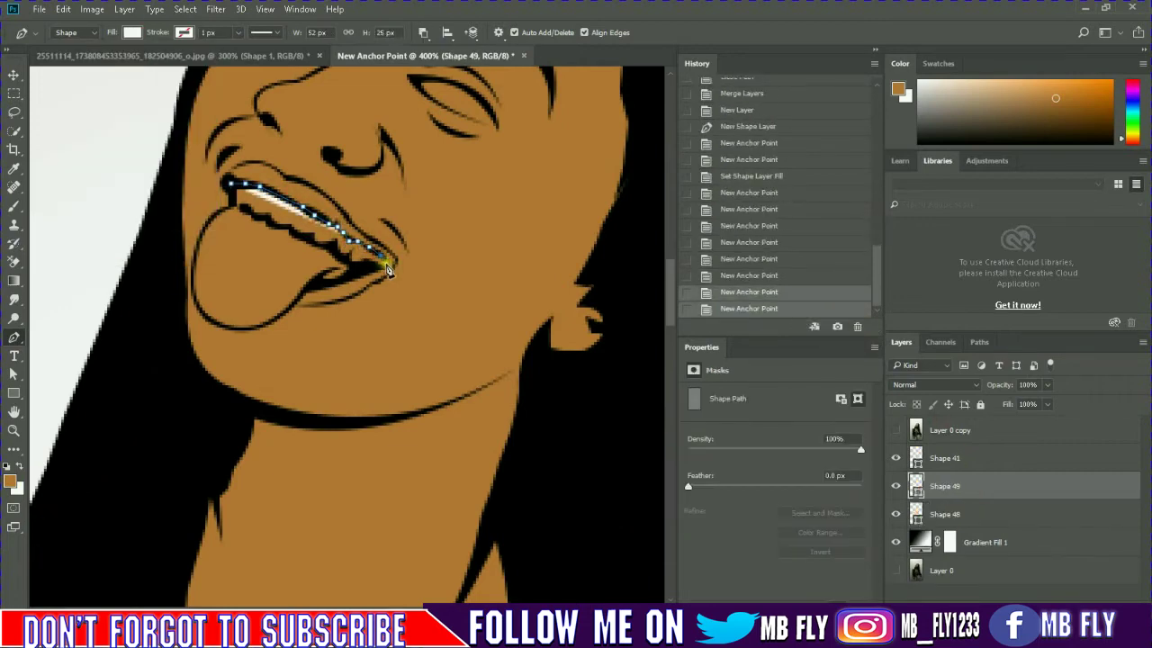
pyautogui.click(369, 268)
pyautogui.click(355, 271)
pyautogui.click(340, 256)
pyautogui.click(326, 248)
pyautogui.click(311, 239)
pyautogui.click(298, 235)
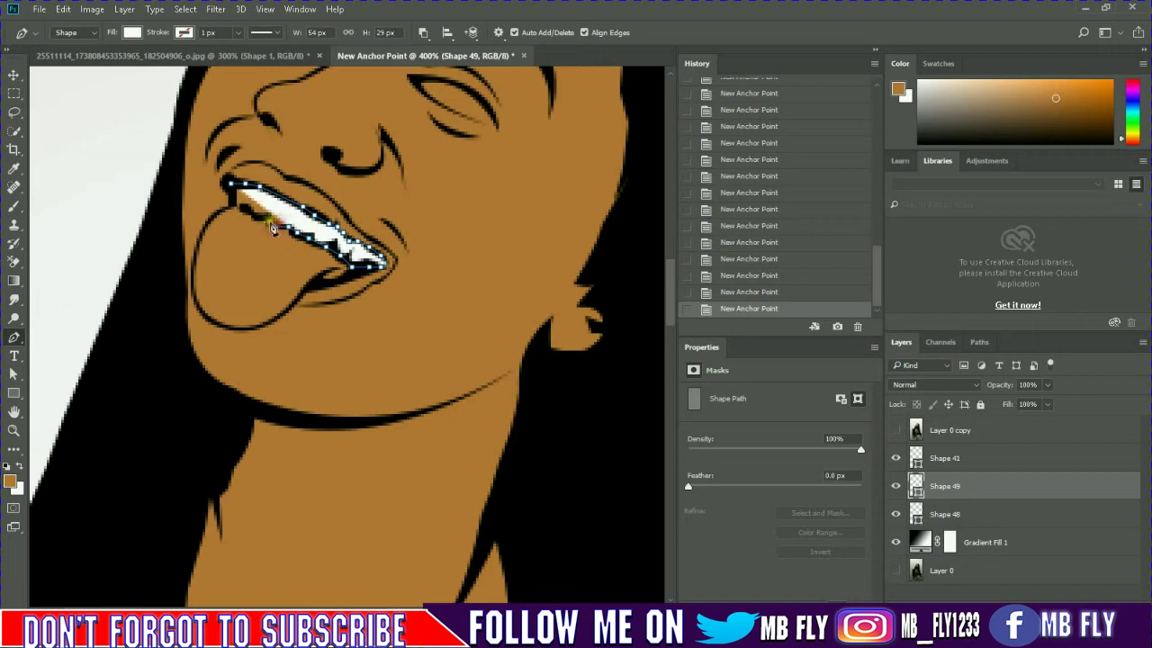
pyautogui.click(230, 186)
pyautogui.scroll(1, 414, 233)
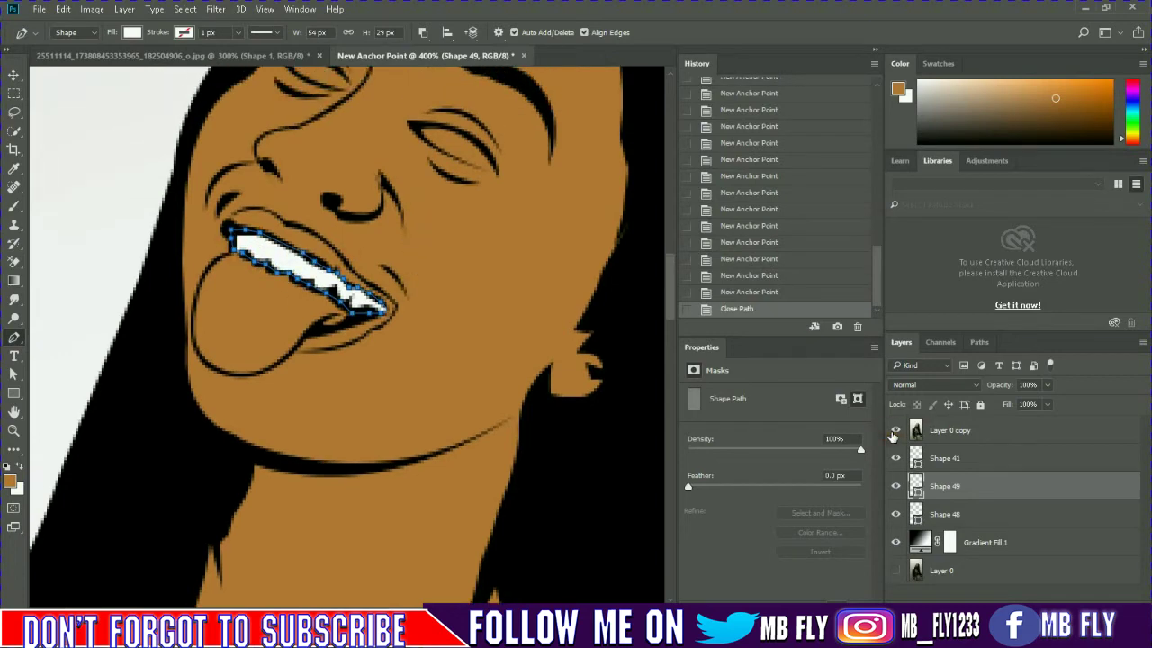
pyautogui.click(895, 430)
# - Sample the tongue's pink from the reference photo as the foreground colour
pyautogui.click(11, 481)
pyautogui.click(493, 175)
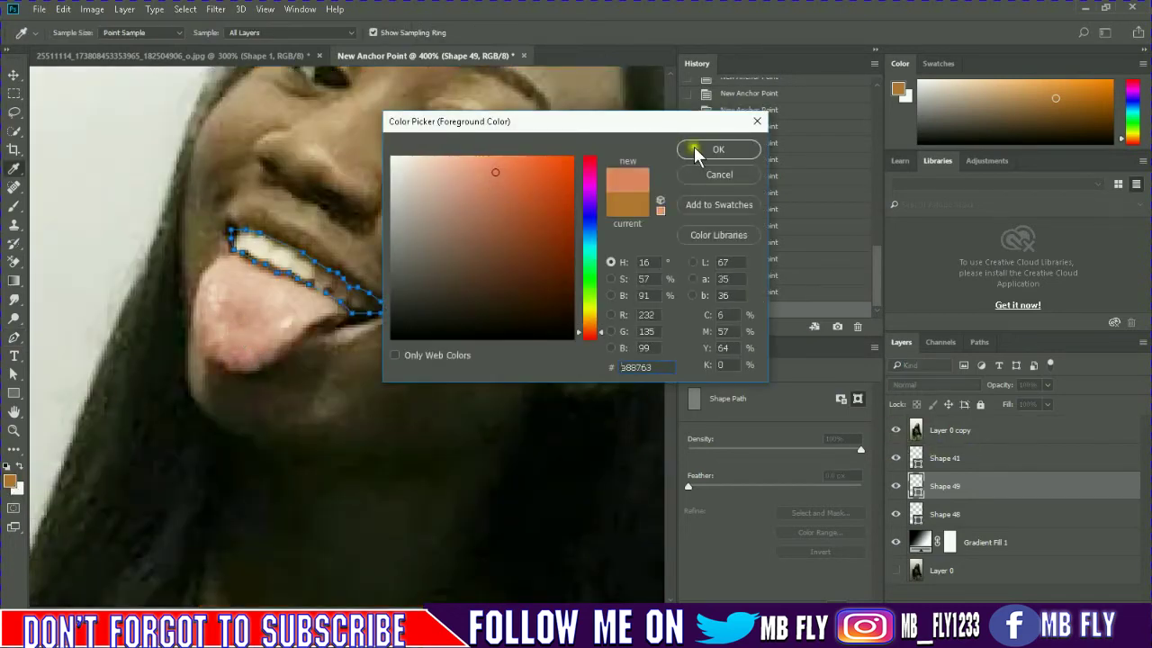
pyautogui.click(697, 151)
pyautogui.click(895, 430)
# - Trace a closed tongue shape along the teeth, above the skin layer
pyautogui.click(232, 254)
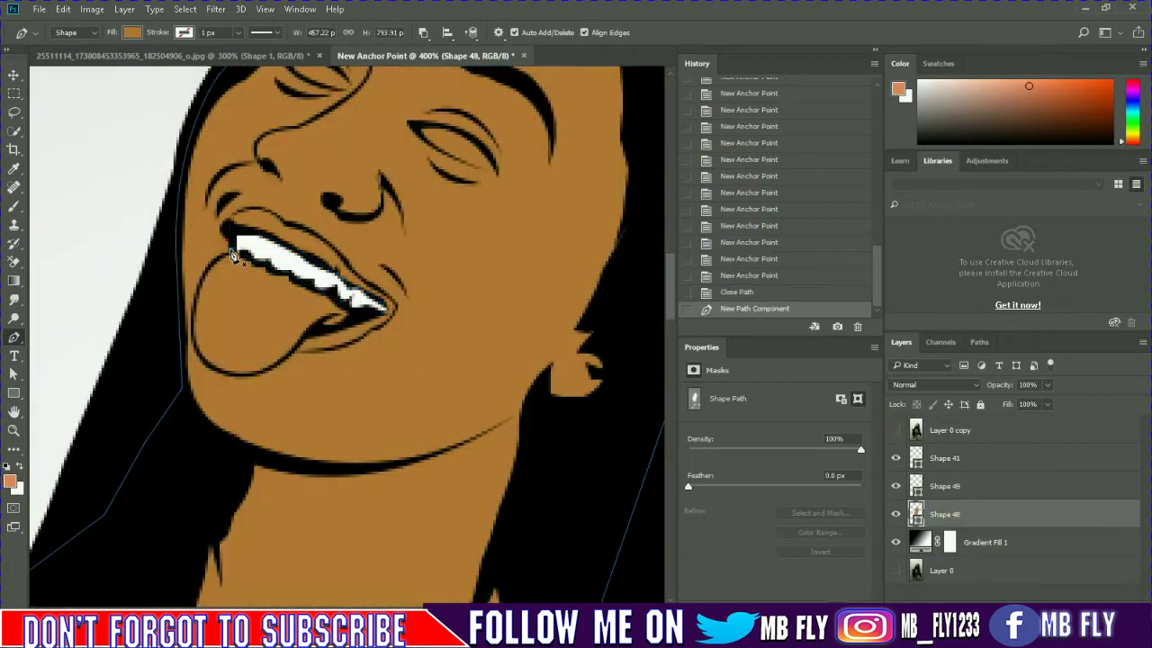
pyautogui.click(232, 244)
pyautogui.click(256, 246)
pyautogui.click(306, 267)
pyautogui.click(353, 301)
pyautogui.click(306, 335)
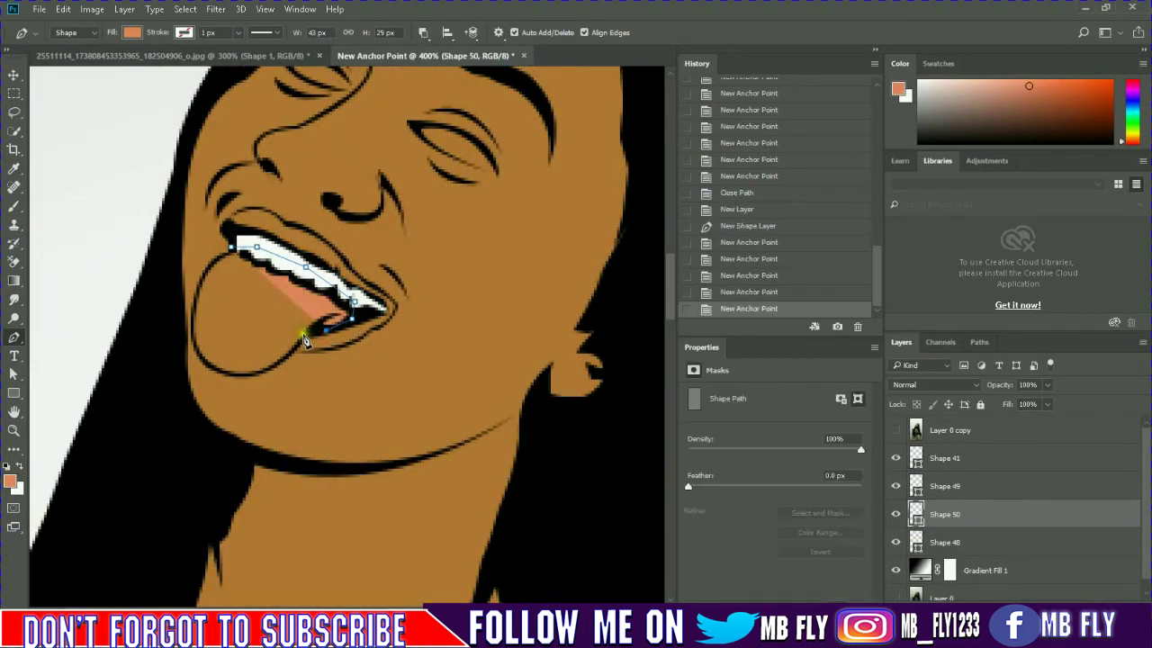
pyautogui.click(251, 373)
pyautogui.moveTo(192, 333); pyautogui.dragTo(206, 303)
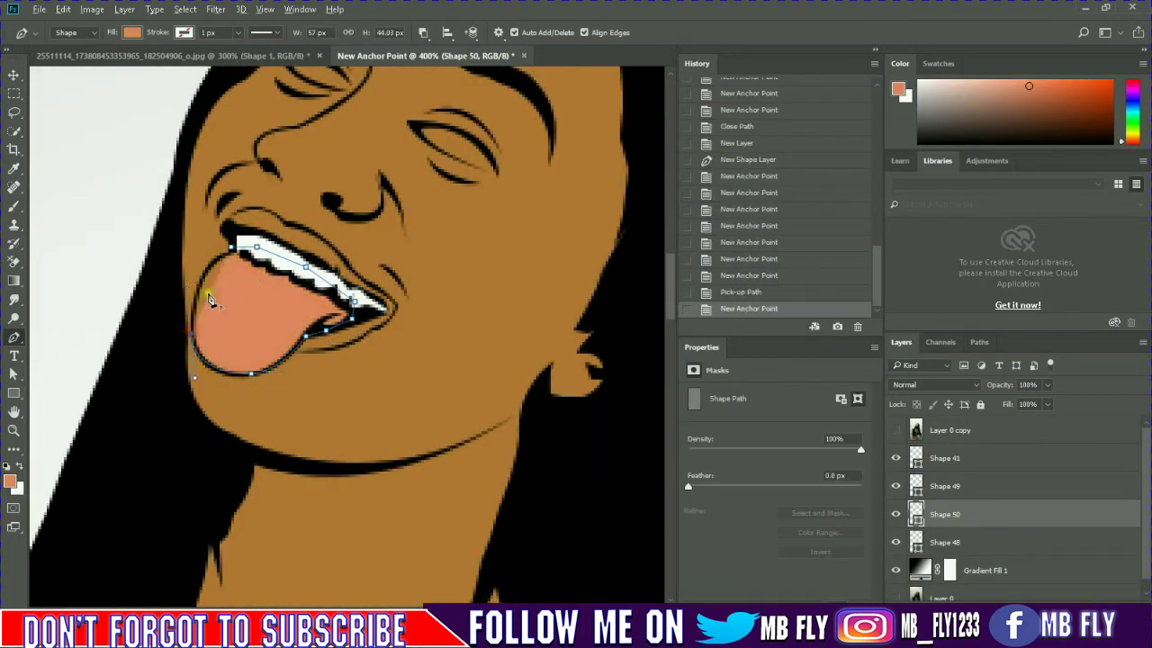
pyautogui.click(232, 246)
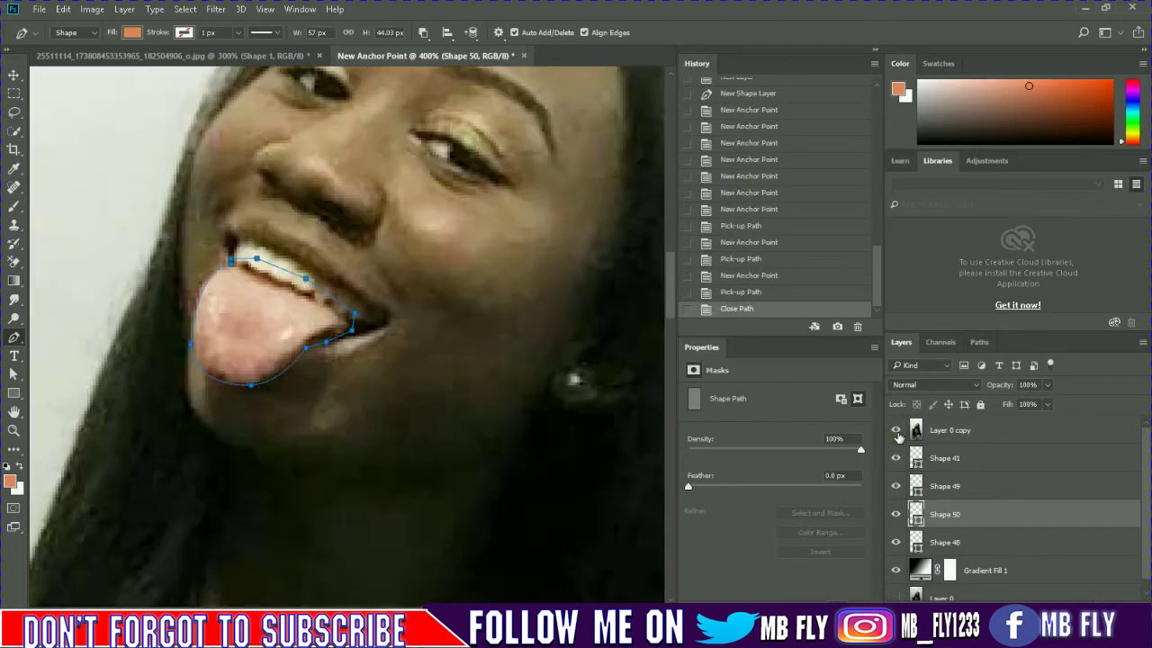
# - Mix a salmon-pink colour and apply it as the tongue shape's fill
pyautogui.scroll(1, 966, 509)
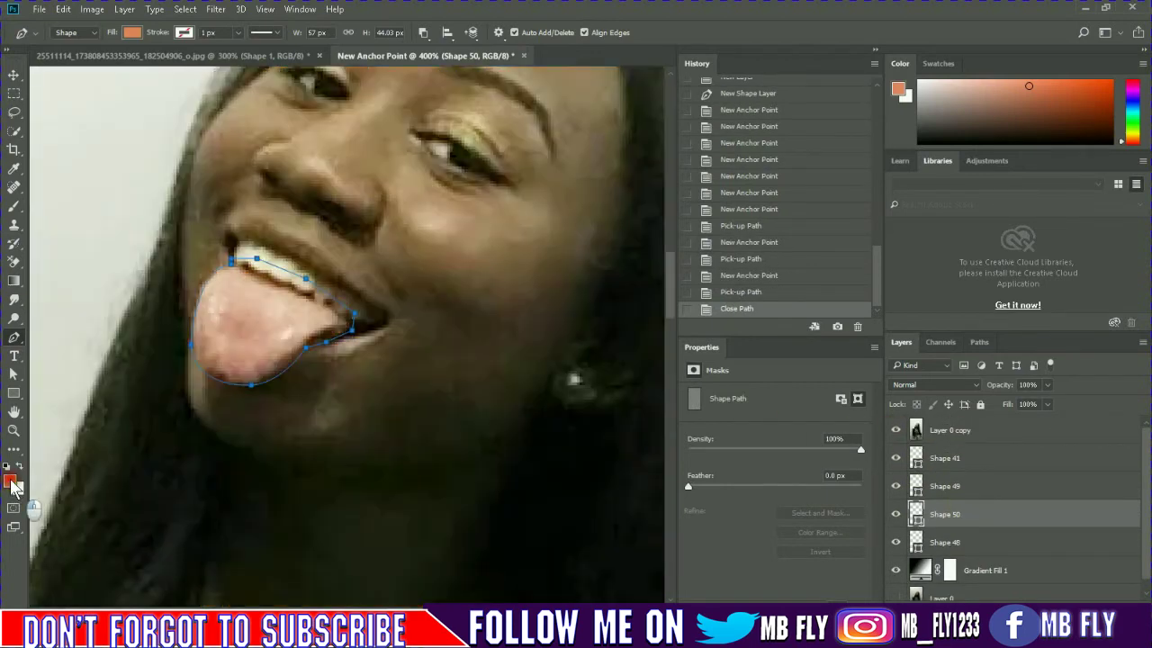
pyautogui.click(10, 482)
pyautogui.click(565, 218)
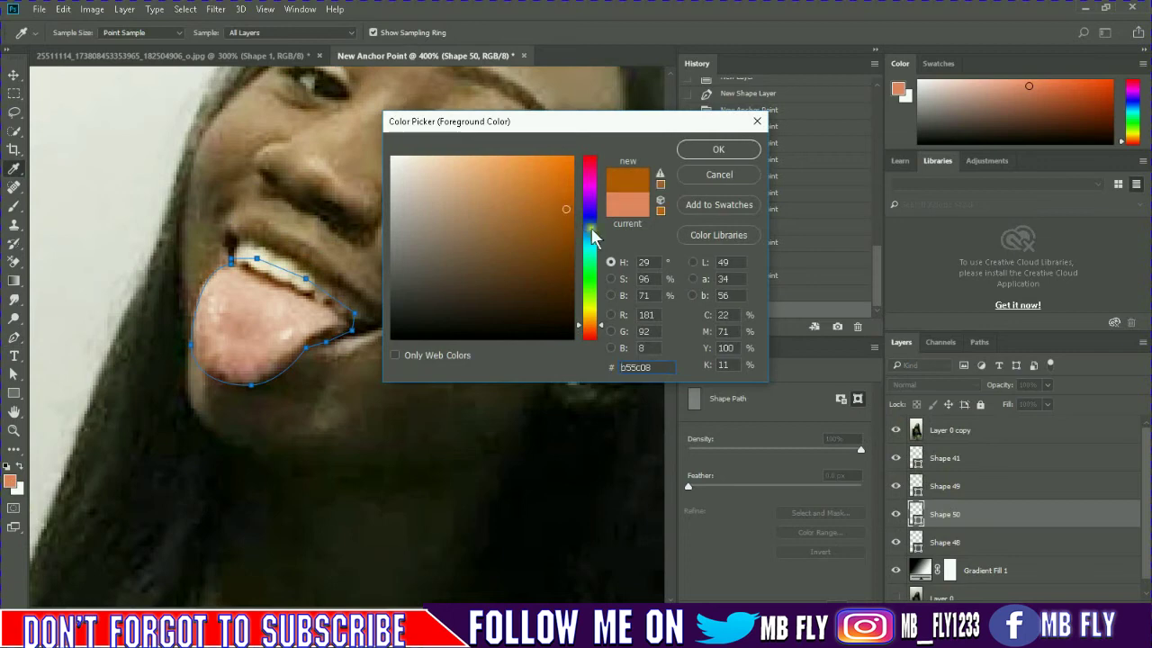
pyautogui.moveTo(592, 235); pyautogui.dragTo(589, 330)
pyautogui.moveTo(453, 177); pyautogui.dragTo(494, 194)
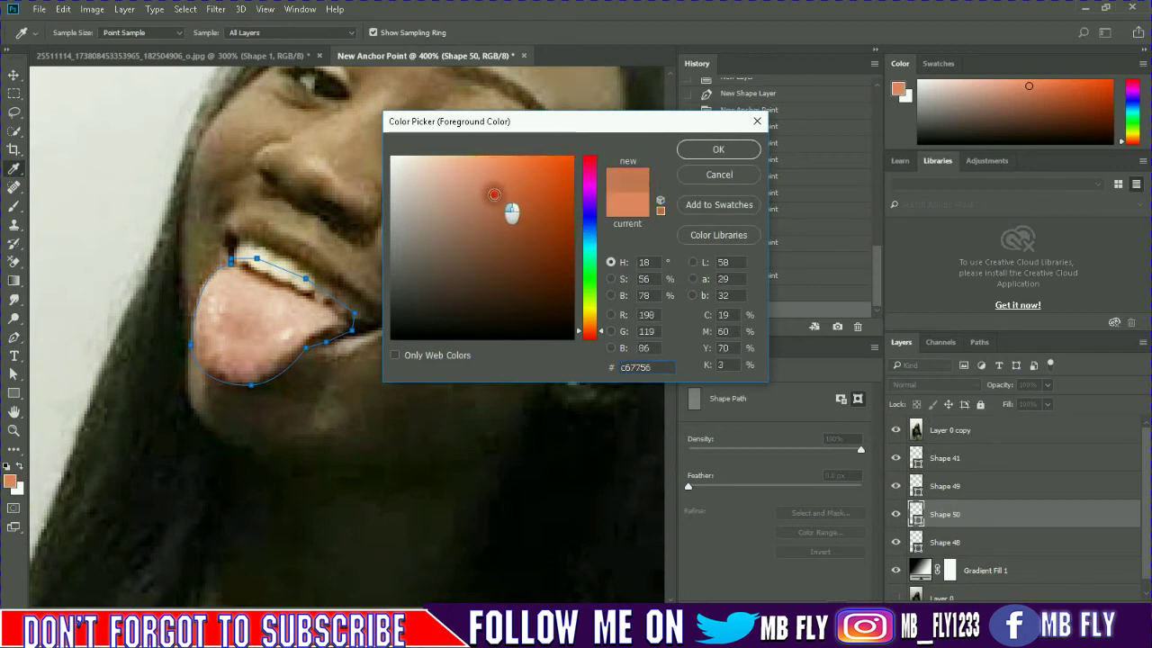
pyautogui.click(718, 150)
pyautogui.click(896, 430)
pyautogui.click(132, 32)
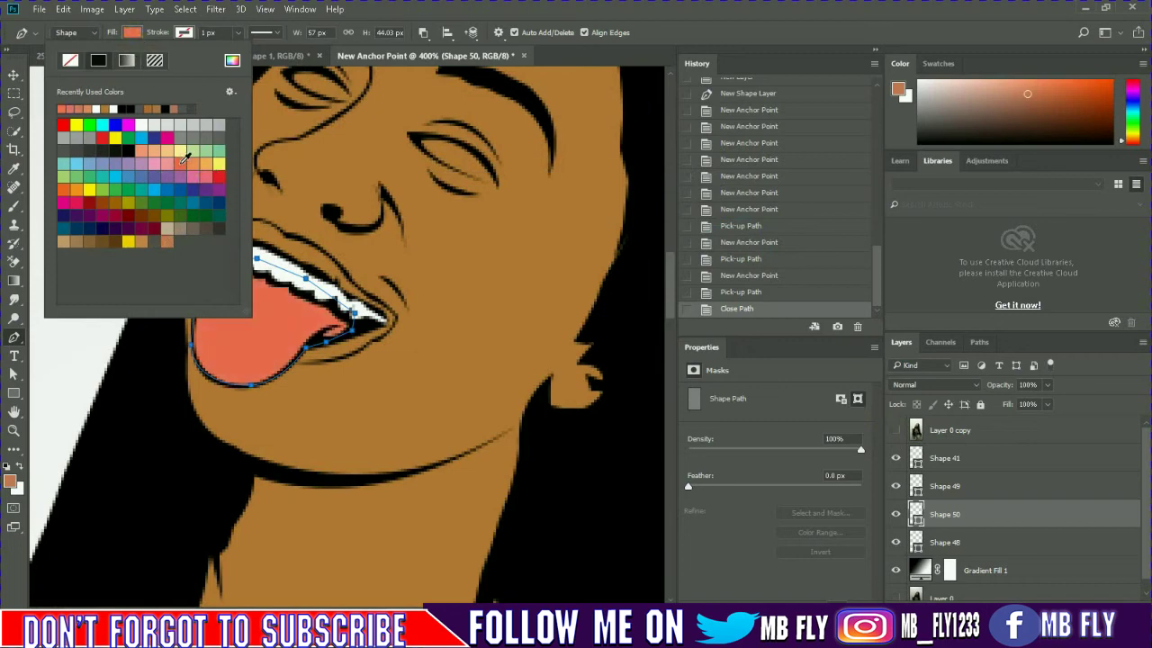
pyautogui.click(185, 158)
# - Draw a path along the teeth edge and down the lower lip
pyautogui.click(232, 246)
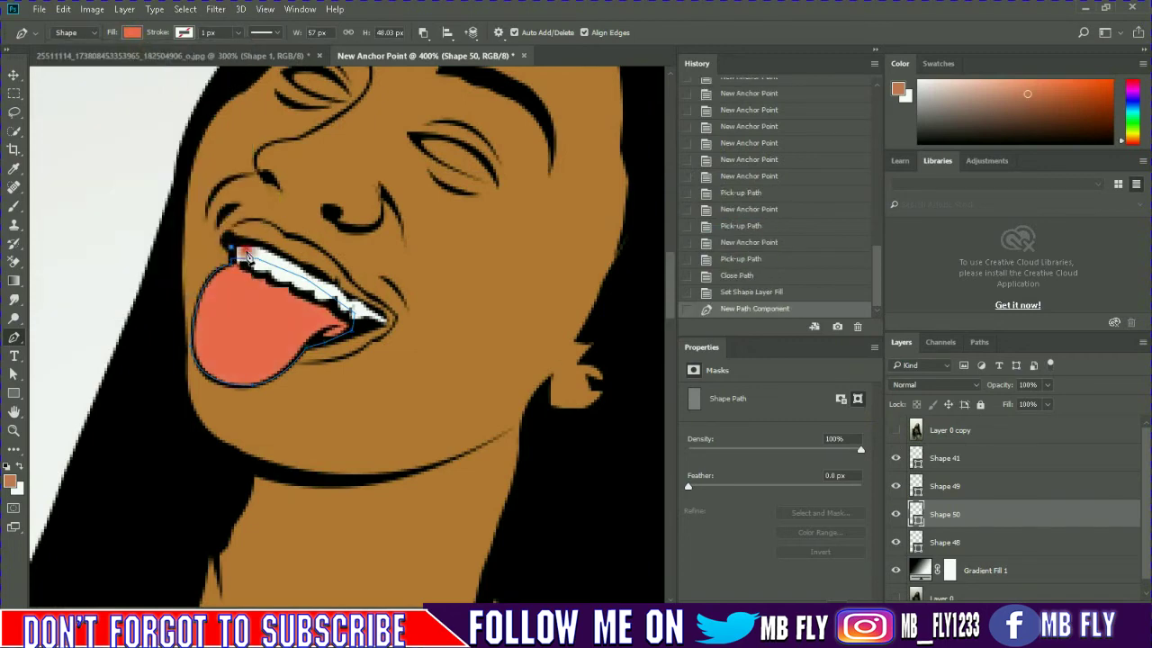
pyautogui.click(268, 260)
pyautogui.click(325, 290)
pyautogui.click(365, 317)
pyautogui.click(334, 337)
pyautogui.click(293, 363)
pyautogui.click(297, 360)
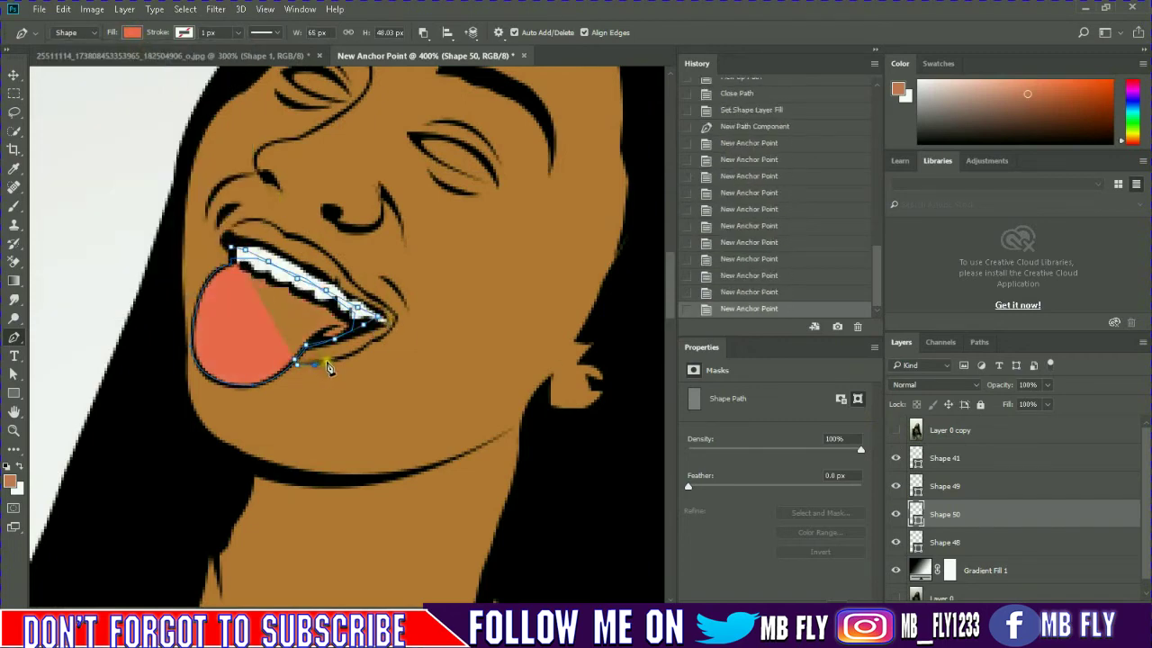
# - Step back through History to discard the stray teeth path
pyautogui.click(857, 326)
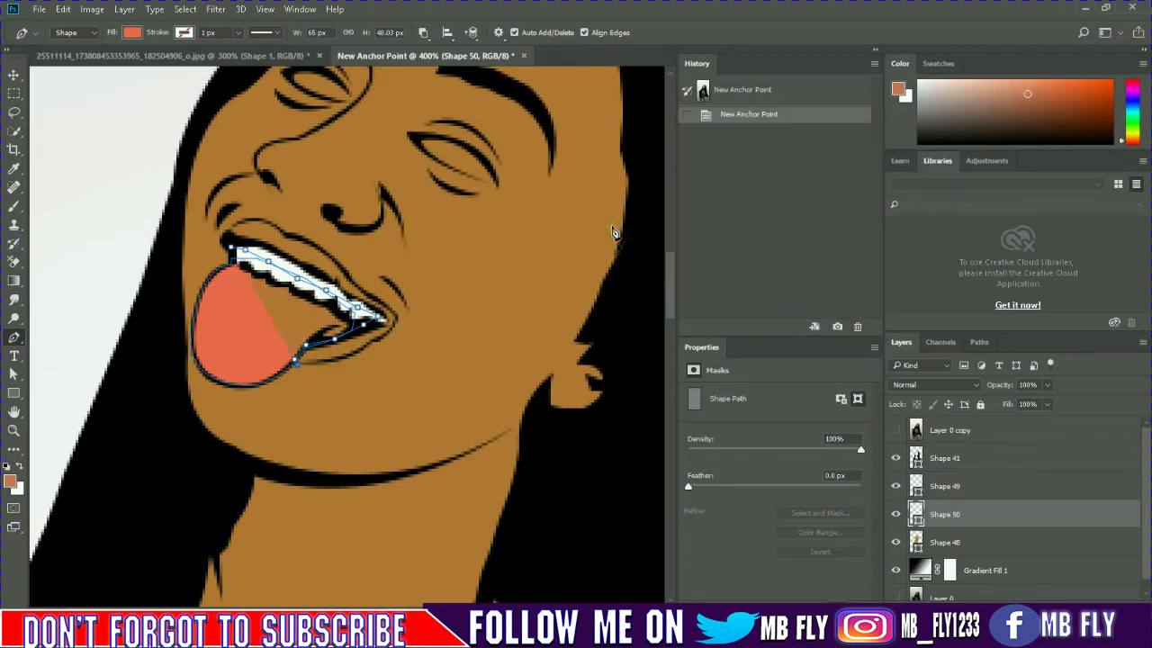
pyautogui.click(856, 326)
pyautogui.click(857, 325)
pyautogui.click(857, 326)
pyautogui.click(857, 326)
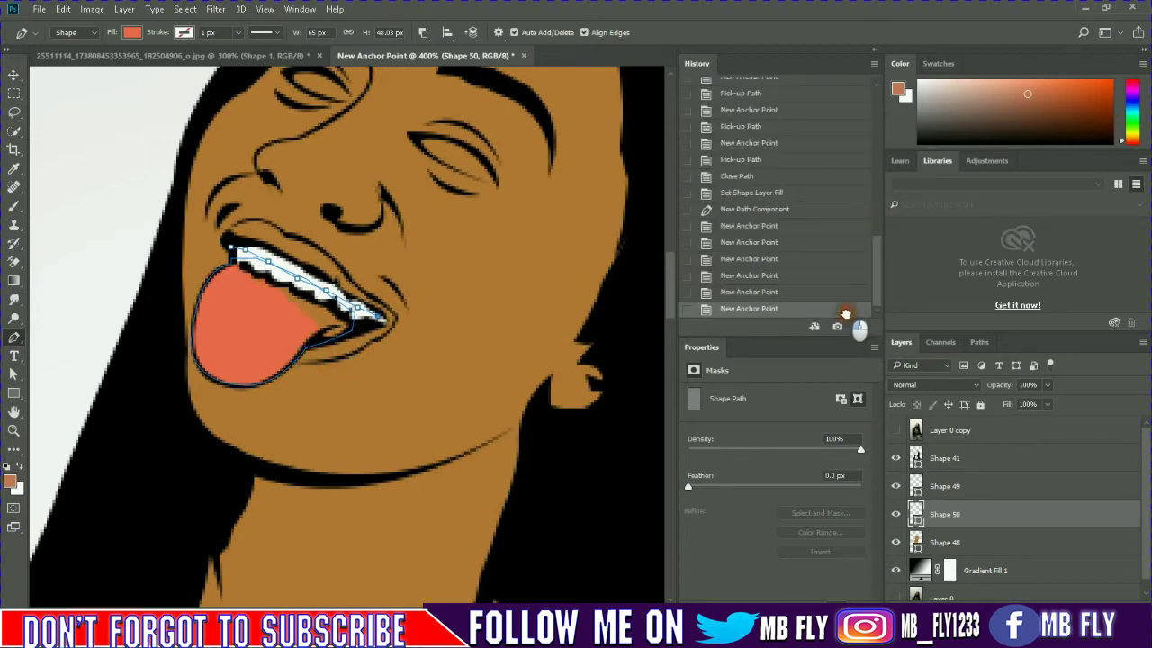
pyautogui.click(857, 325)
pyautogui.click(857, 326)
pyautogui.click(856, 325)
pyautogui.click(856, 326)
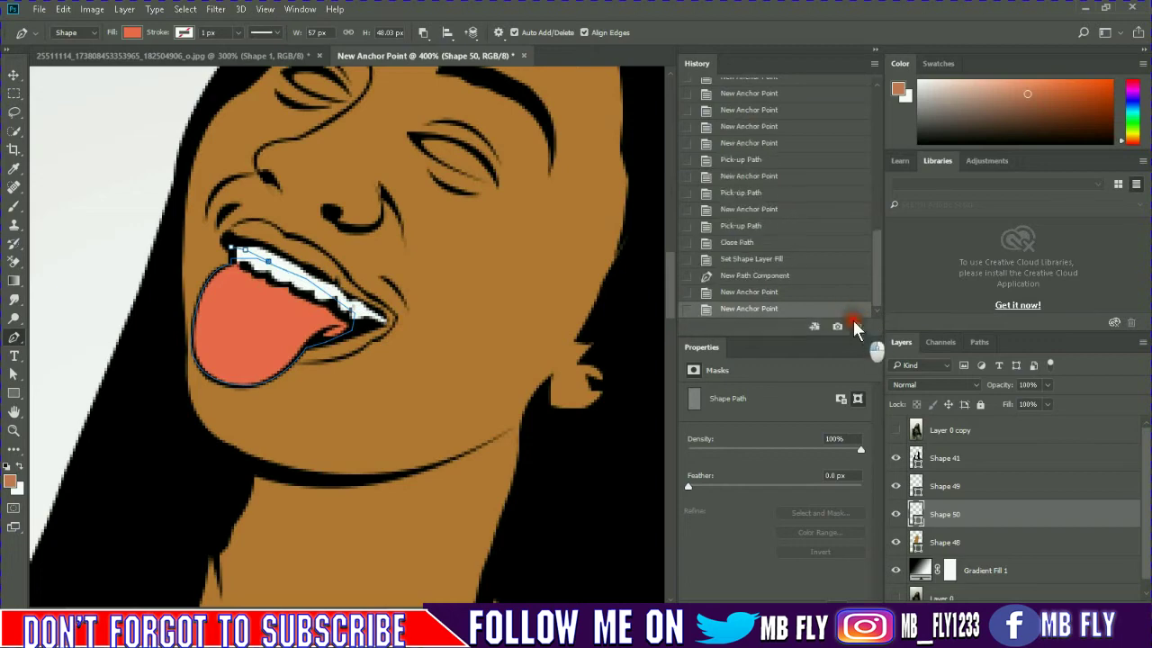
pyautogui.click(857, 326)
pyautogui.click(857, 325)
pyautogui.moveTo(848, 315); pyautogui.dragTo(859, 326)
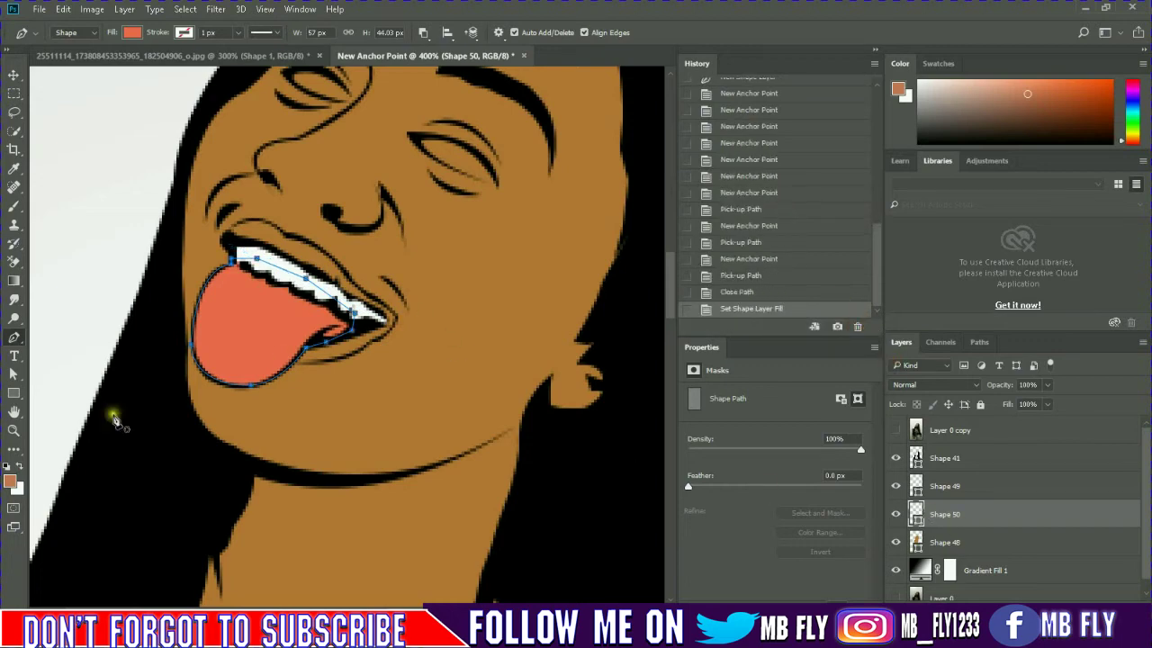
# - Sample a new foreground colour from the photo and add empty Layer 1
pyautogui.click(895, 430)
pyautogui.click(10, 481)
pyautogui.click(522, 206)
pyautogui.click(715, 152)
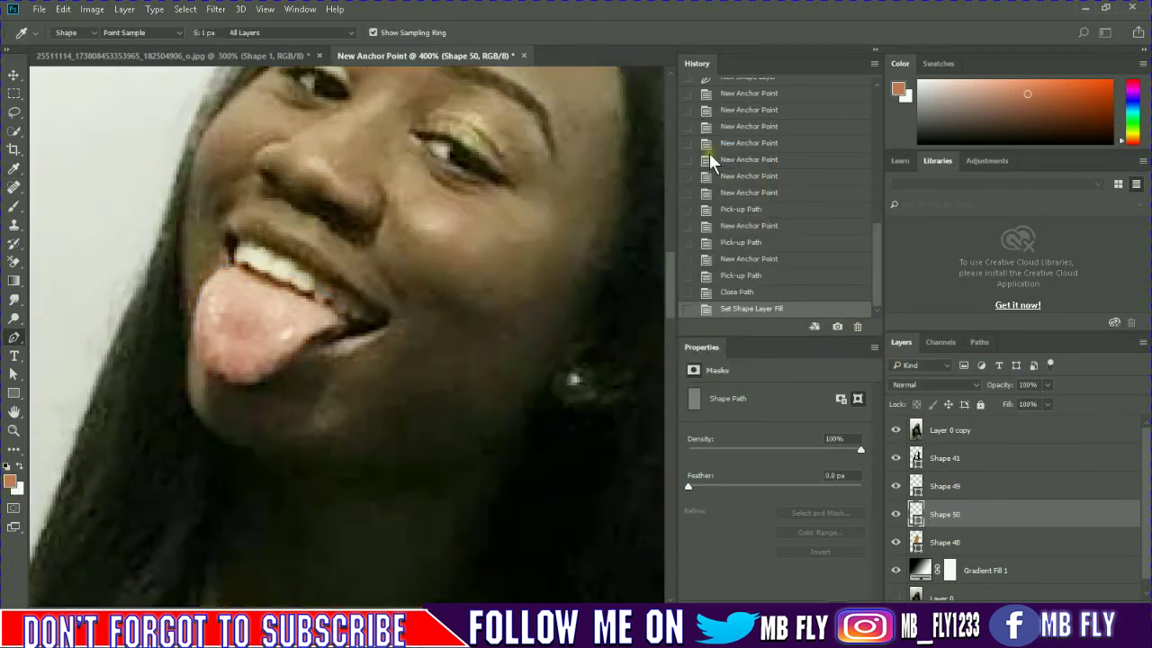
pyautogui.click(896, 430)
pyautogui.click(1082, 587)
# - Move Layer 1 below the tongue and begin tracing the lips along the tongue
pyautogui.moveTo(941, 514); pyautogui.dragTo(912, 558)
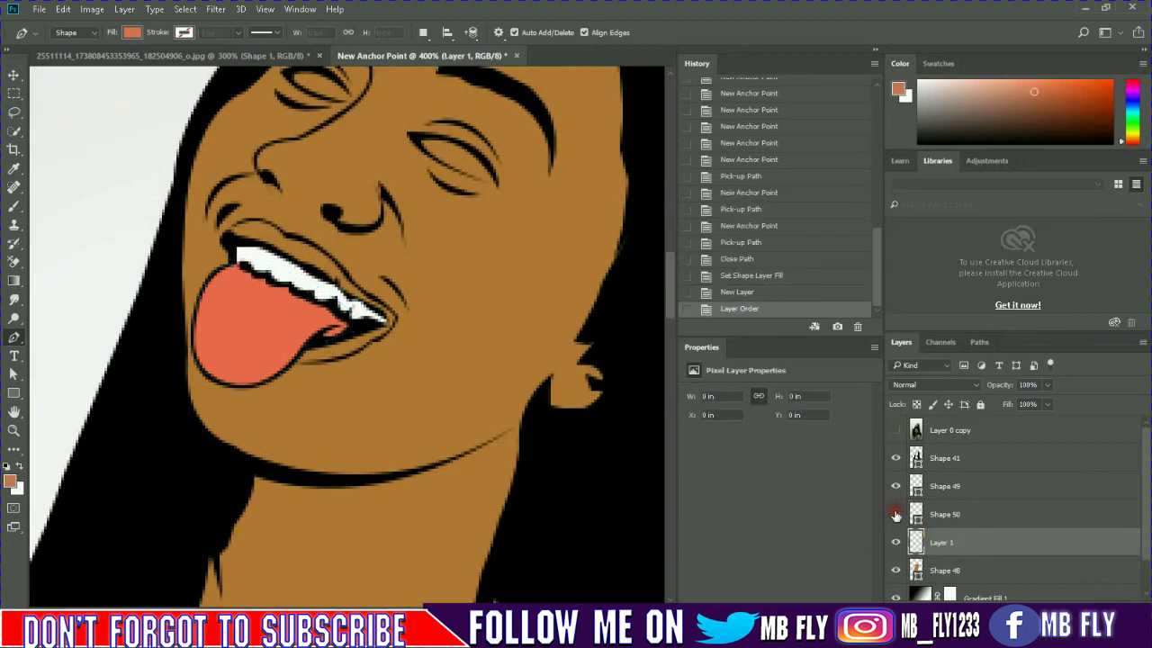
pyautogui.click(895, 514)
pyautogui.click(895, 514)
pyautogui.click(225, 233)
pyautogui.click(257, 278)
pyautogui.click(308, 342)
pyautogui.click(299, 360)
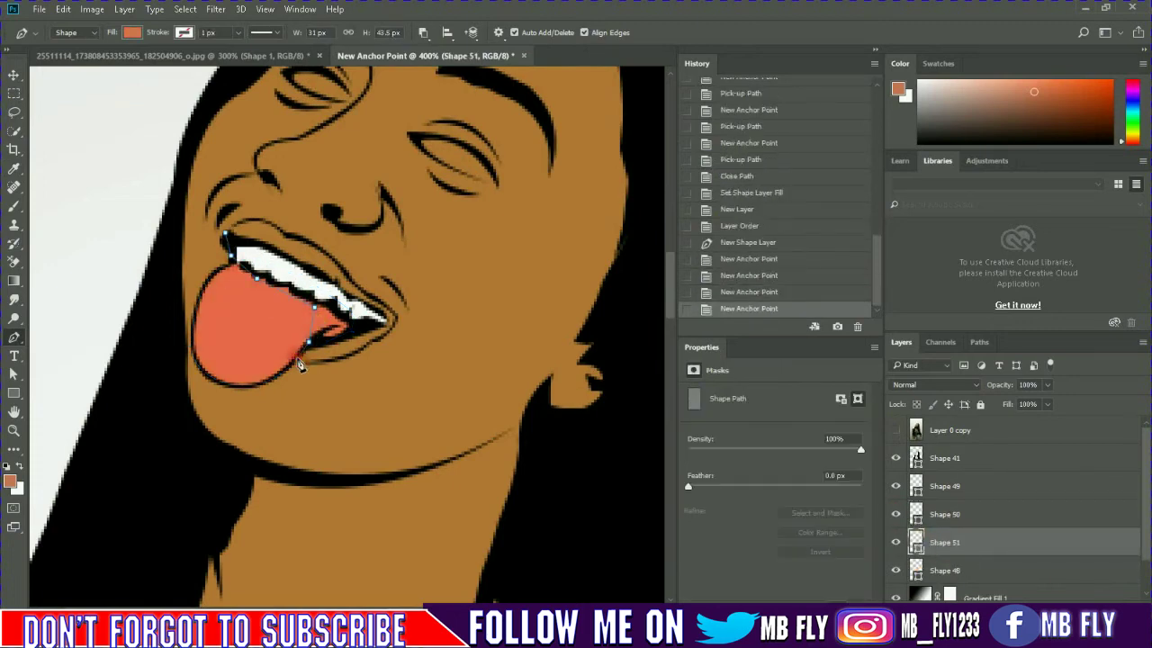
pyautogui.click(326, 362)
# - Extend the lip outline to the mouth corner and upper lip, closing Shape 51
pyautogui.click(353, 355)
pyautogui.click(367, 351)
pyautogui.click(380, 340)
pyautogui.click(393, 329)
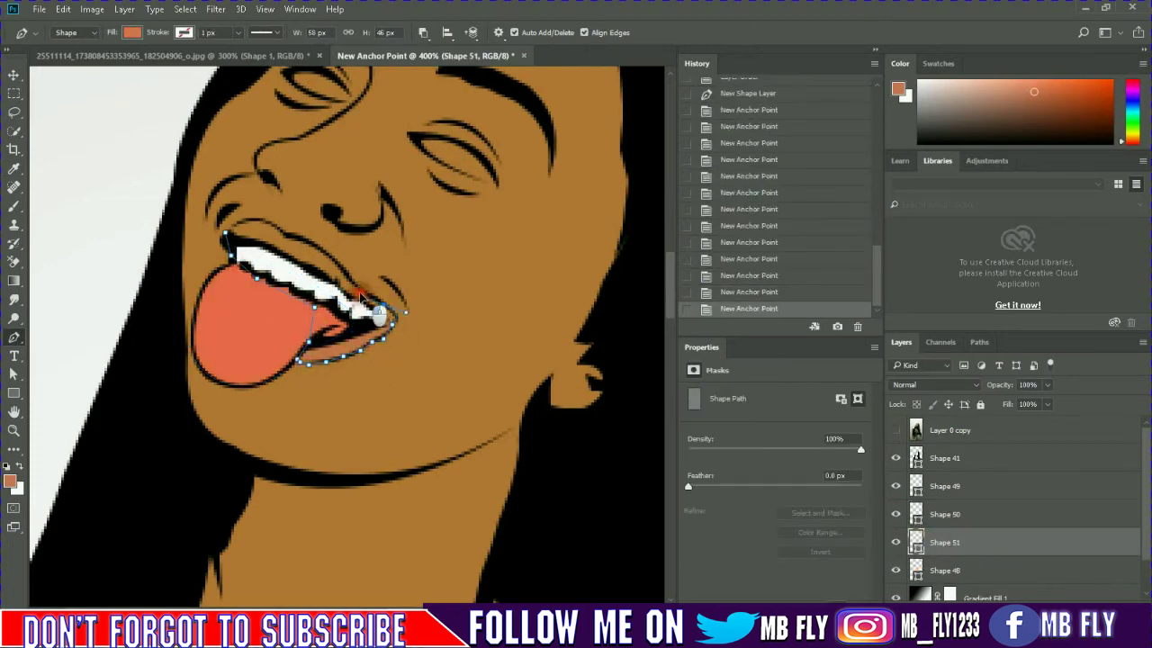
pyautogui.click(360, 294)
pyautogui.click(333, 271)
pyautogui.moveTo(285, 236); pyautogui.dragTo(261, 236)
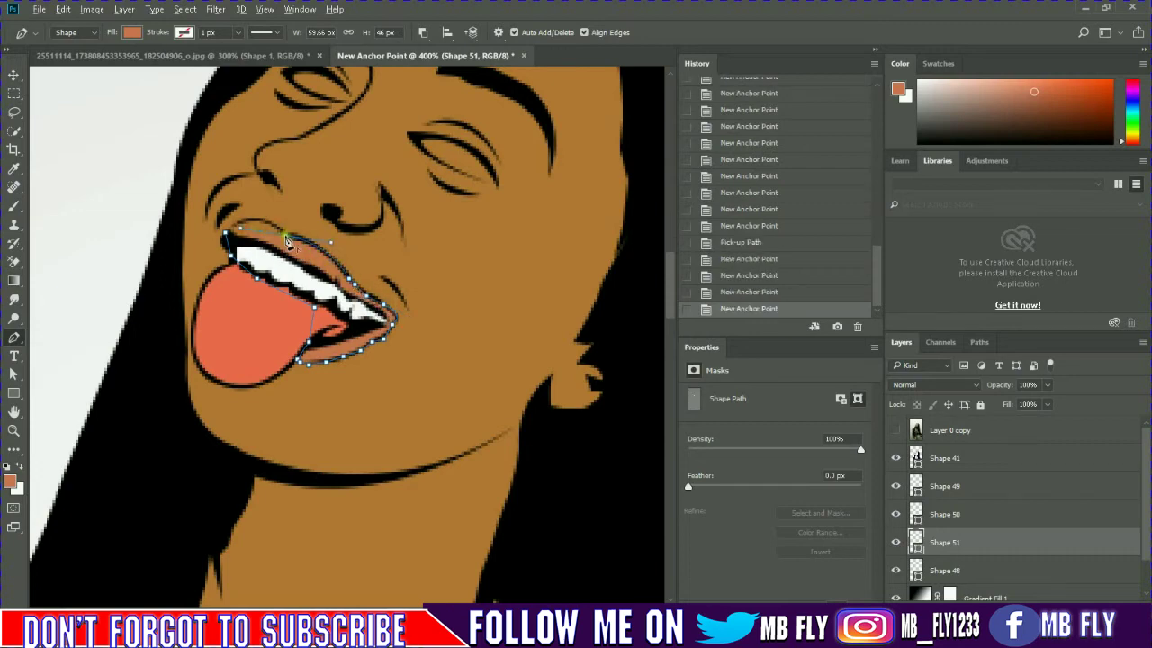
pyautogui.click(198, 261)
# - Reorder the layer stack, then draw a closed crease path over the right eye
pyautogui.scroll(2, 239, 291)
pyautogui.scroll(2, 250, 293)
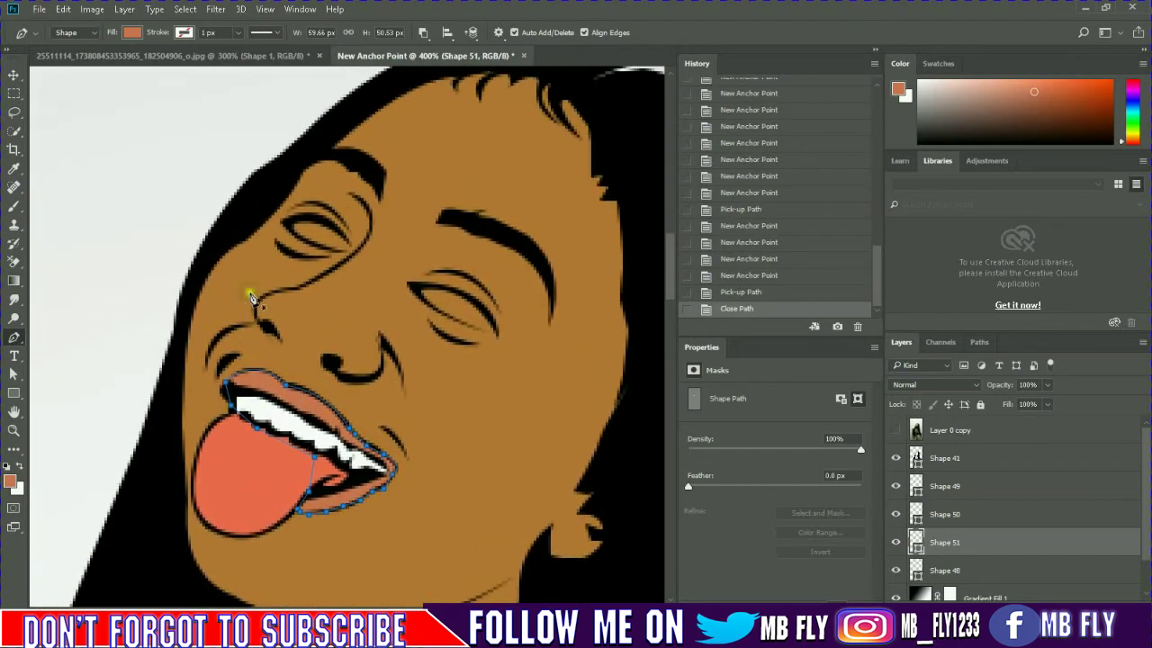
pyautogui.scroll(2, 252, 297)
pyautogui.scroll(-5, 416, 328)
pyautogui.moveTo(944, 570); pyautogui.dragTo(943, 515)
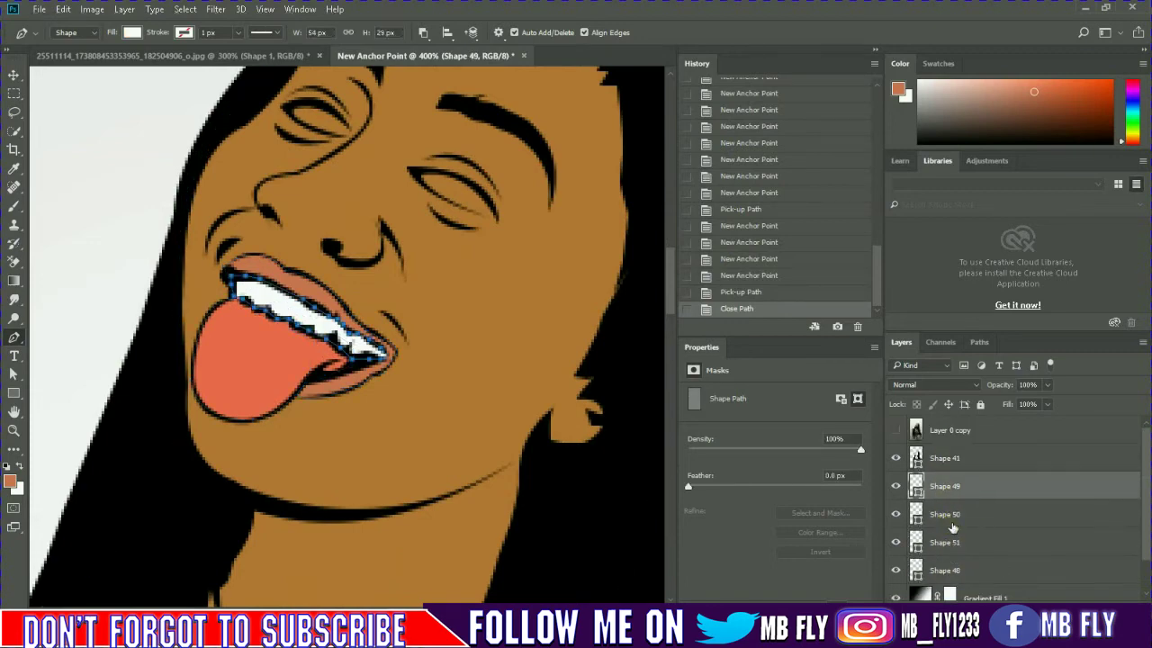
pyautogui.scroll(2, 342, 162)
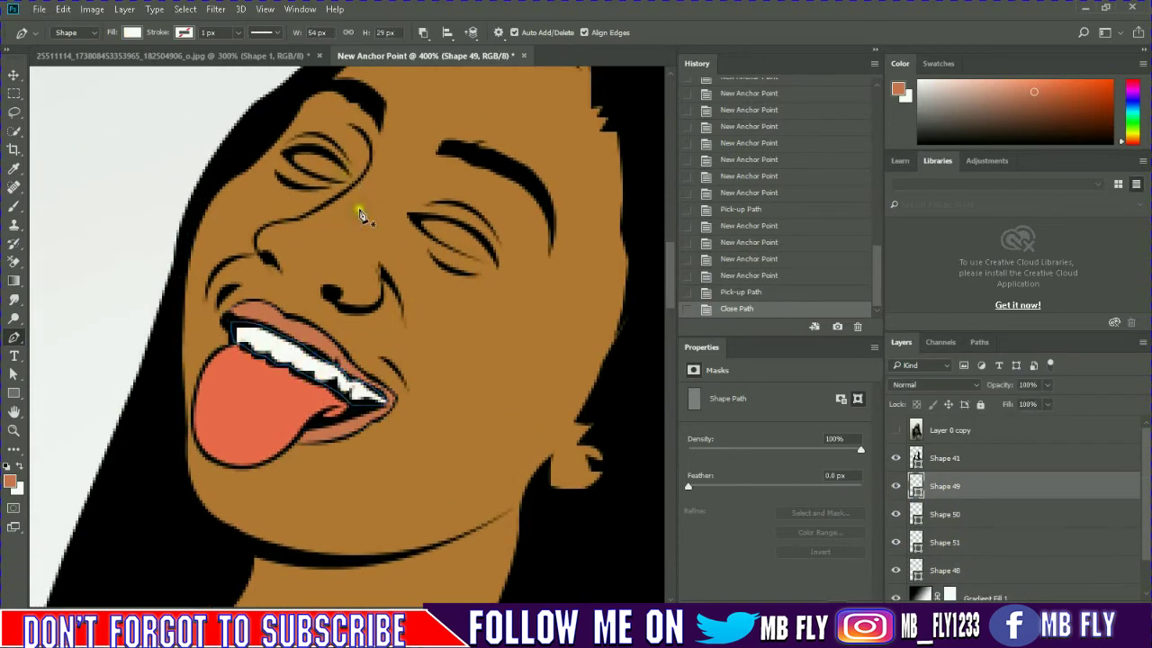
pyautogui.click(411, 217)
pyautogui.moveTo(496, 265); pyautogui.dragTo(355, 235)
pyautogui.keyDown('alt'); pyautogui.click(496, 265); pyautogui.keyUp('alt')
pyautogui.click(411, 217)
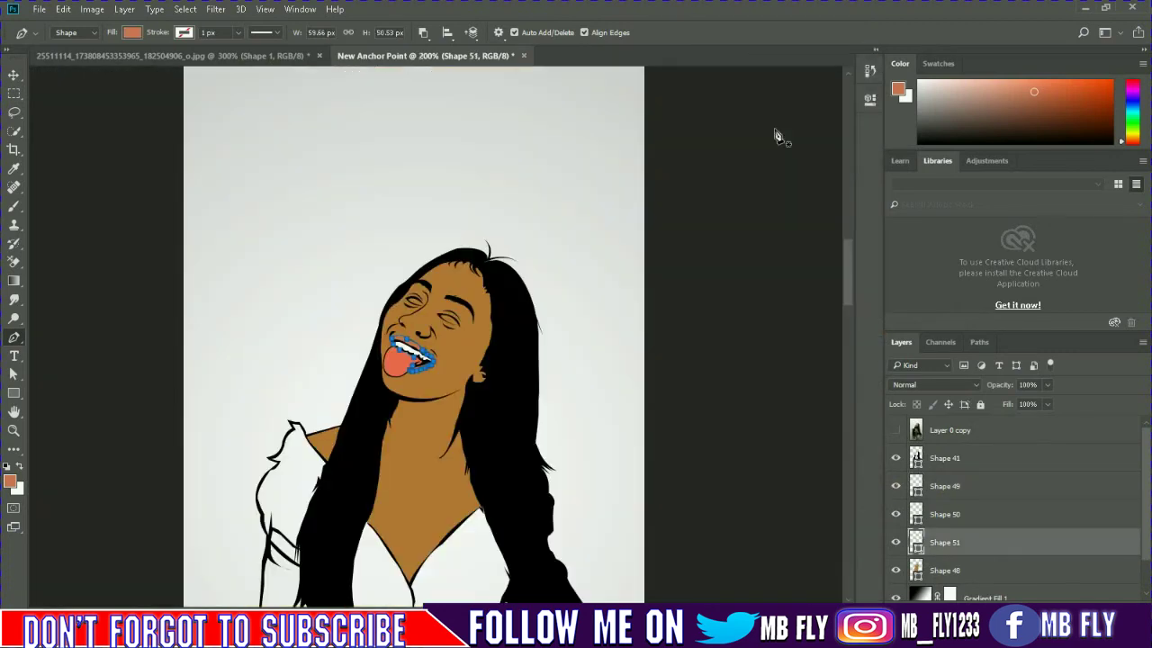
pyautogui.hotkey('ctrl', '-')
pyautogui.hotkey('ctrl', '-')
pyautogui.hotkey('ctrl', '-')
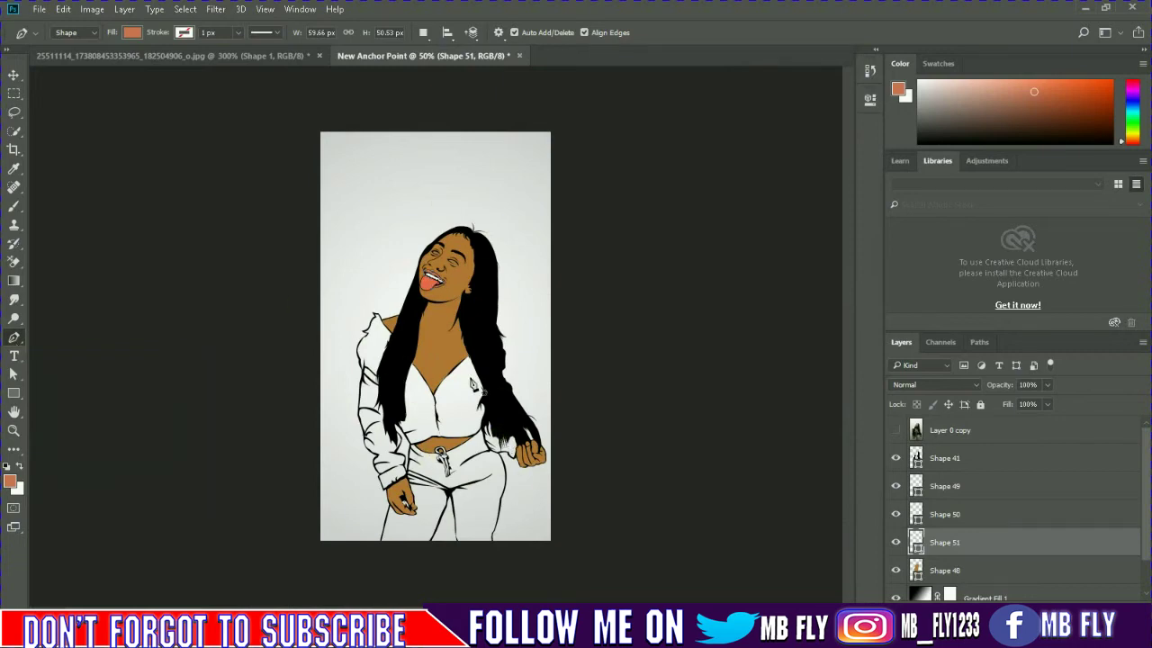
# - Set the foreground colour to black, dismissing the rasterize warning
pyautogui.scroll(5, 474, 385)
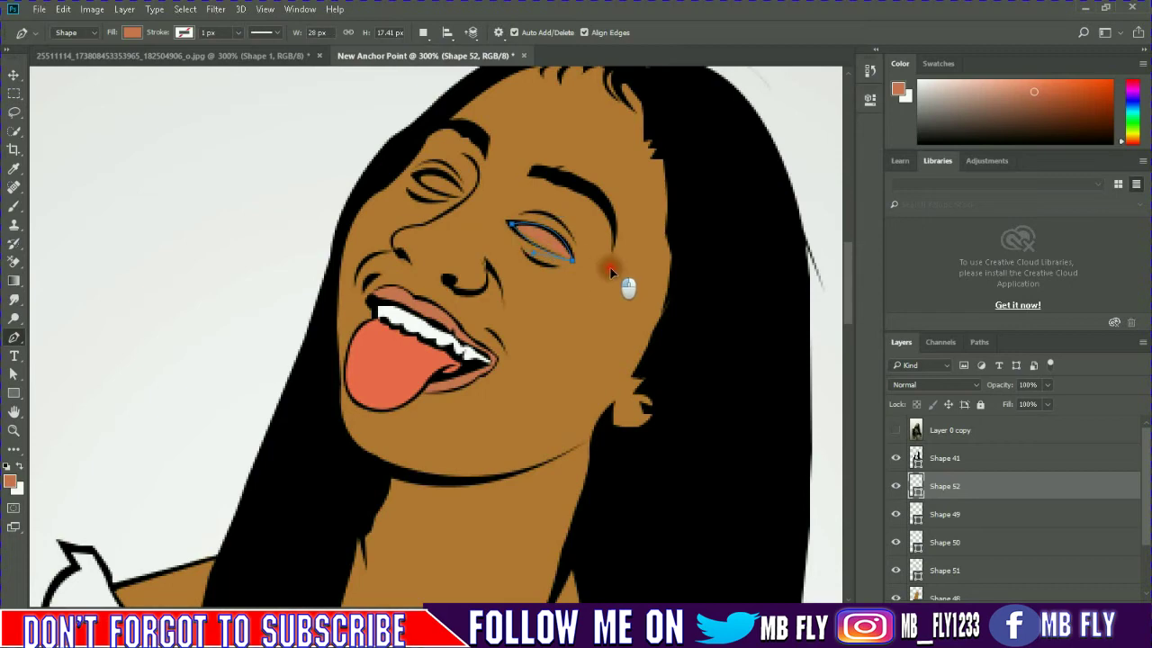
pyautogui.click(133, 33)
pyautogui.press('Escape')
pyautogui.click(896, 430)
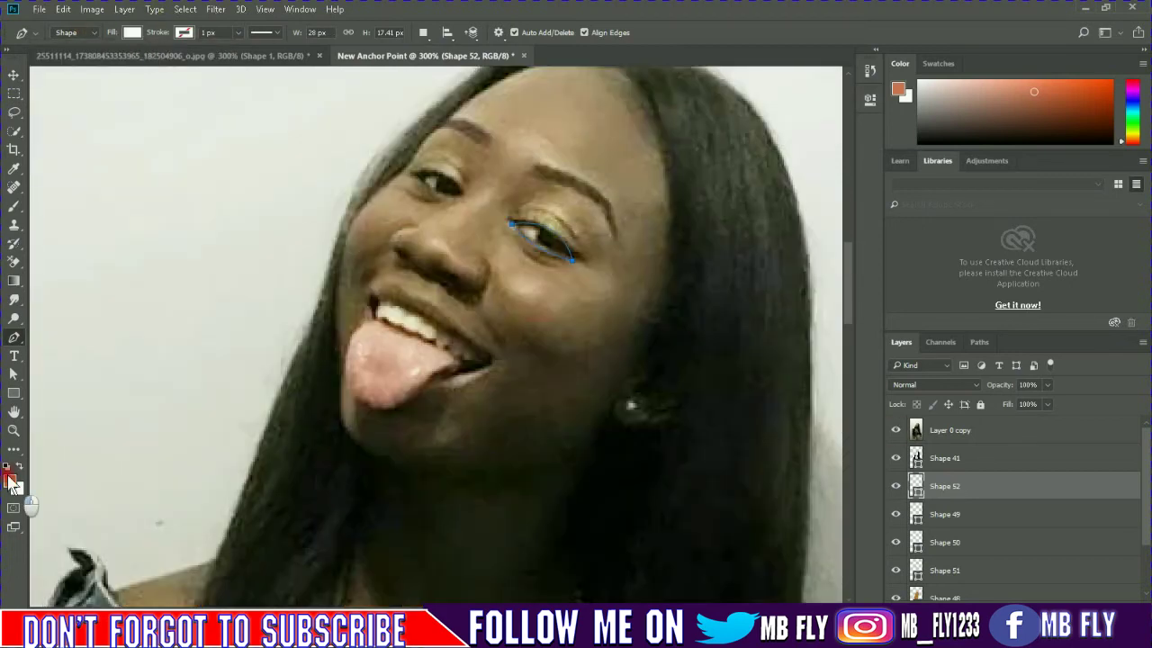
pyautogui.click(10, 481)
pyautogui.click(519, 434)
pyautogui.click(717, 149)
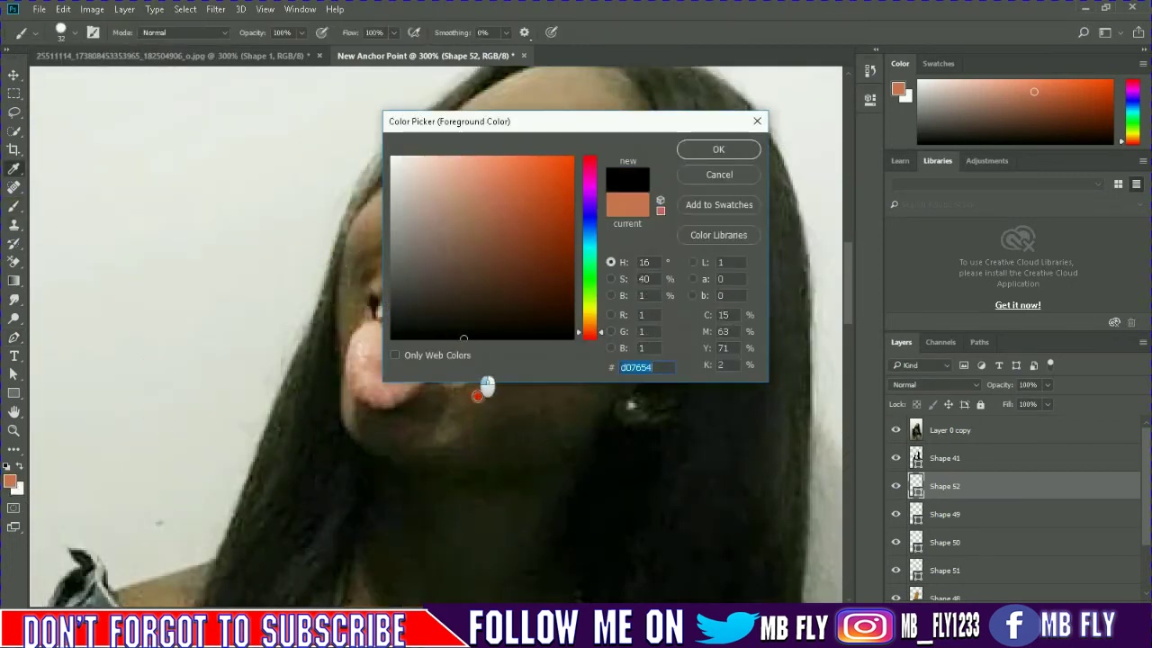
pyautogui.click(574, 257)
pyautogui.click(570, 250)
pyautogui.click(895, 430)
# - Start a black crease shape over the left eye, checking it against the reference photo
pyautogui.press('p')
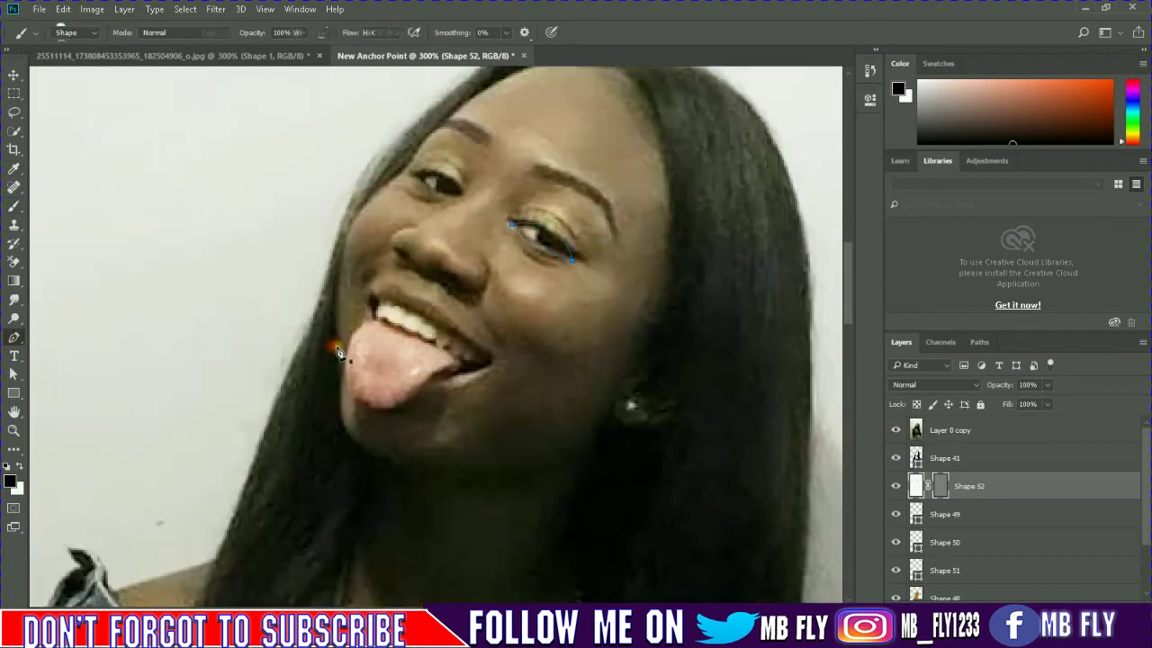
pyautogui.click(463, 241)
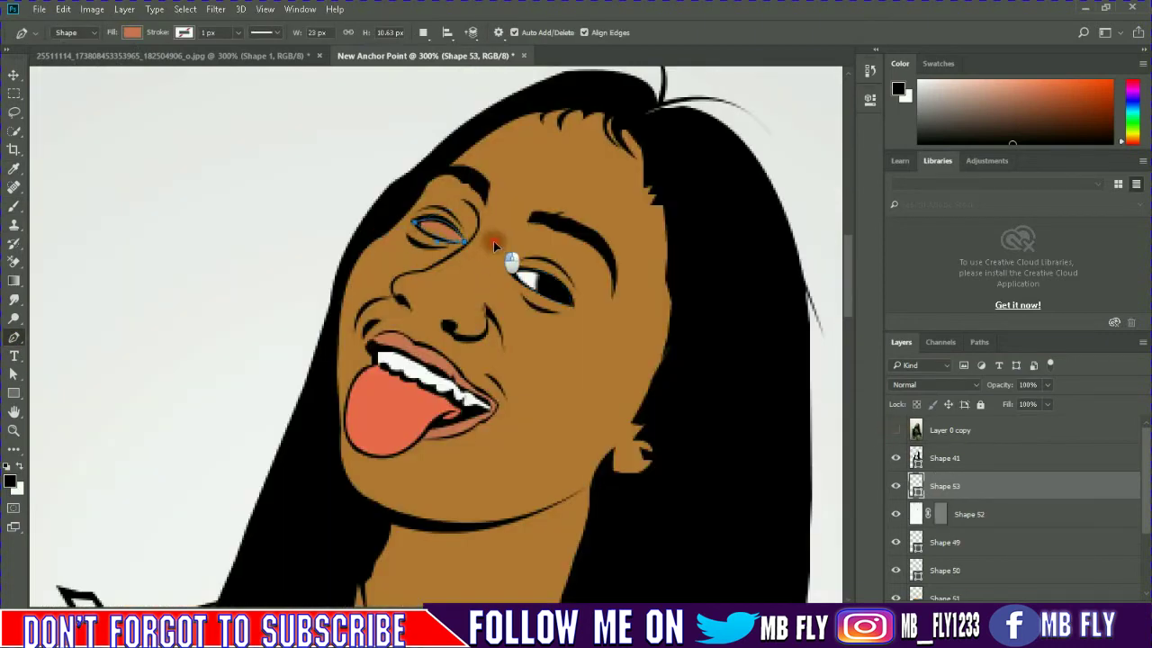
pyautogui.click(131, 32)
pyautogui.click(13, 206)
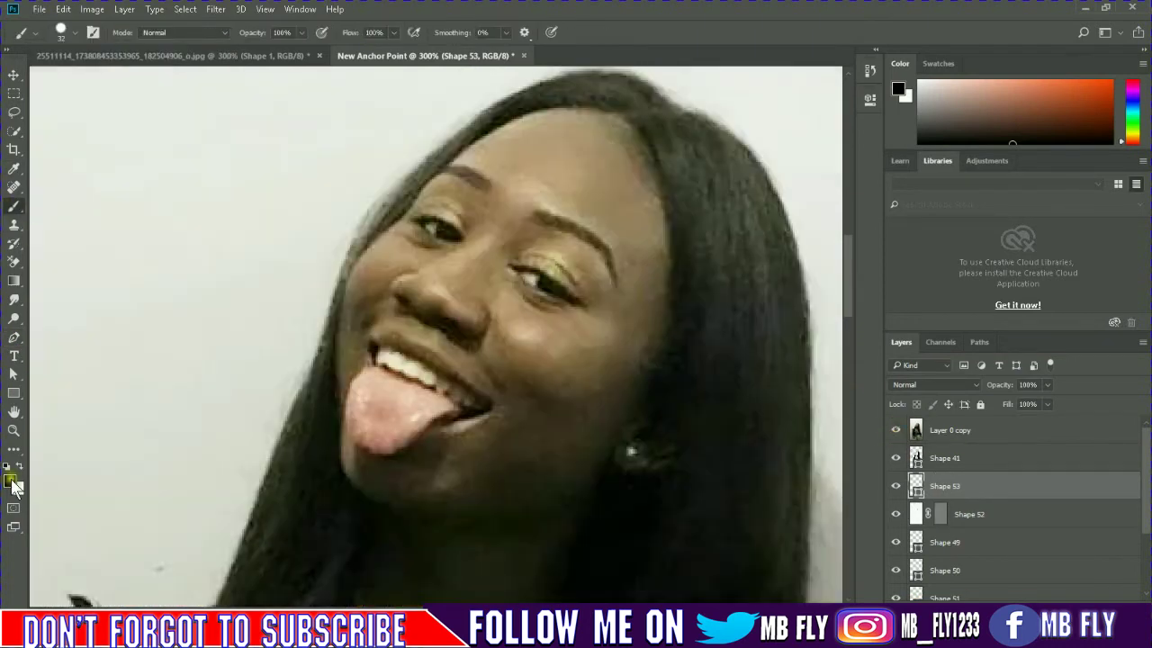
pyautogui.click(894, 433)
# - Zoom to the torso and trace the first curved segments of the jacket's right lapel
pyautogui.hotkey('ctrl', '-')
pyautogui.hotkey('ctrl', '-')
pyautogui.hotkey('ctrl', '-')
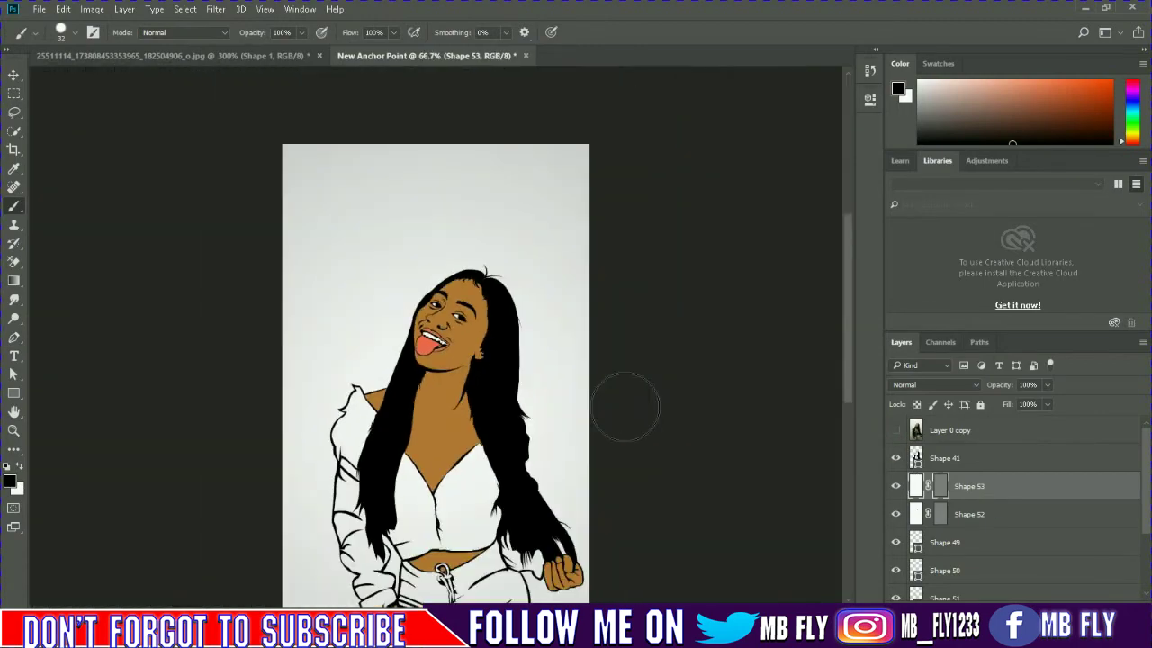
pyautogui.hotkey('ctrl', '-')
pyautogui.hotkey('ctrl', '+')
pyautogui.hotkey('ctrl', '+')
pyautogui.hotkey('ctrl', '+')
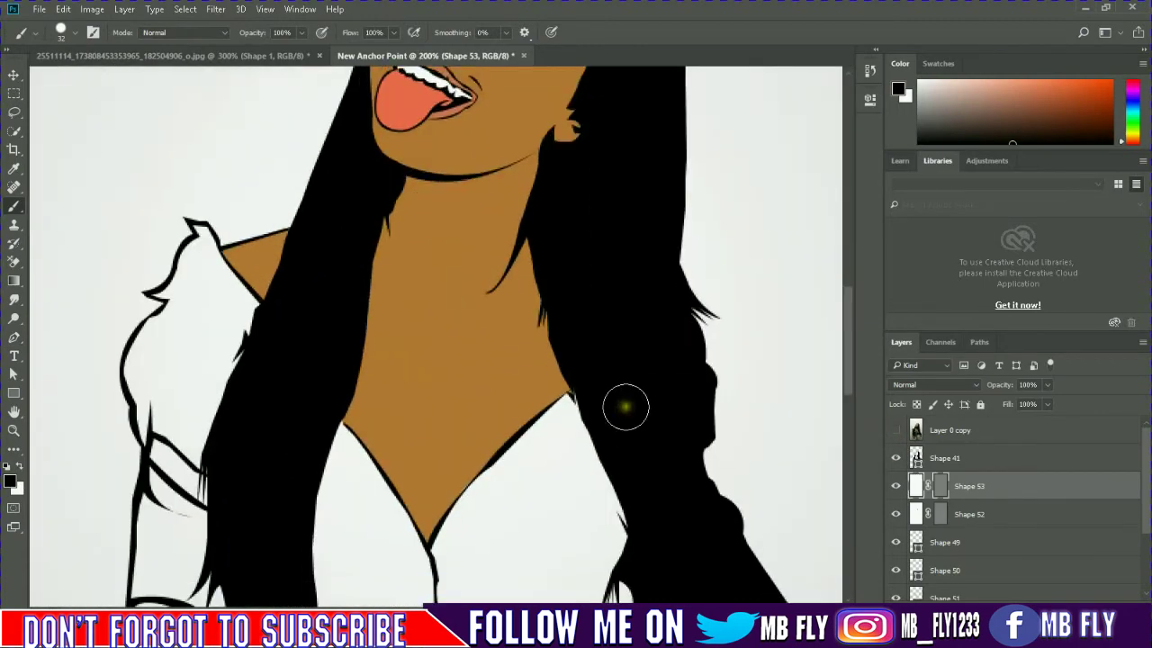
pyautogui.click(895, 431)
pyautogui.press('p')
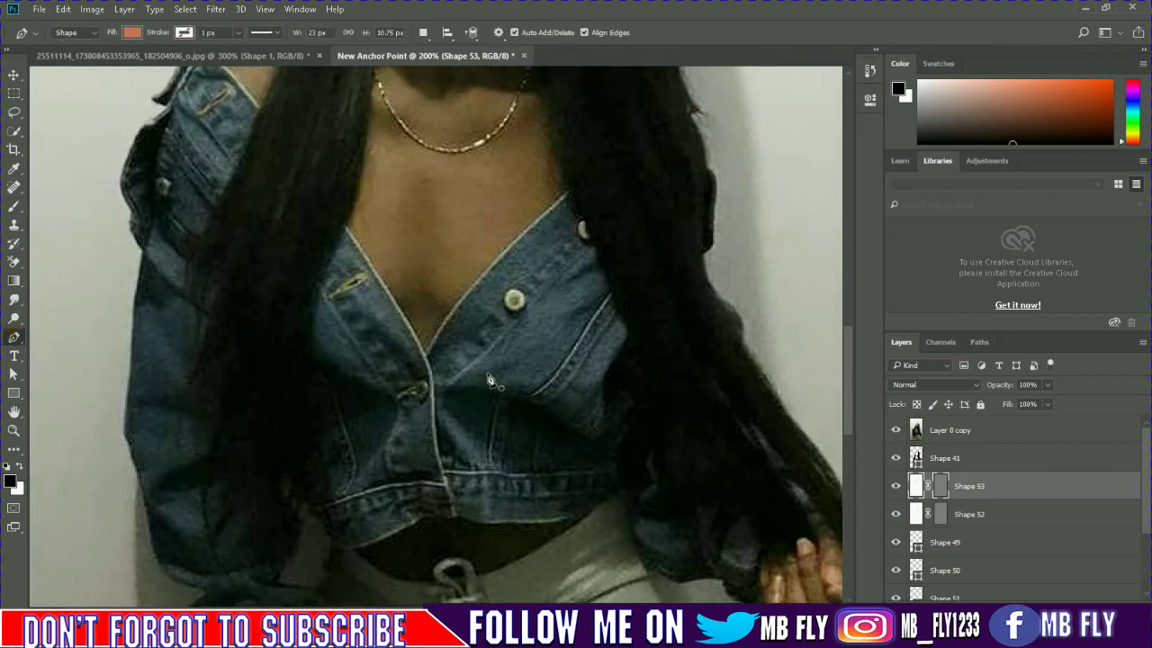
pyautogui.click(611, 283)
pyautogui.moveTo(518, 398); pyautogui.dragTo(490, 404)
pyautogui.moveTo(612, 252); pyautogui.dragTo(555, 216)
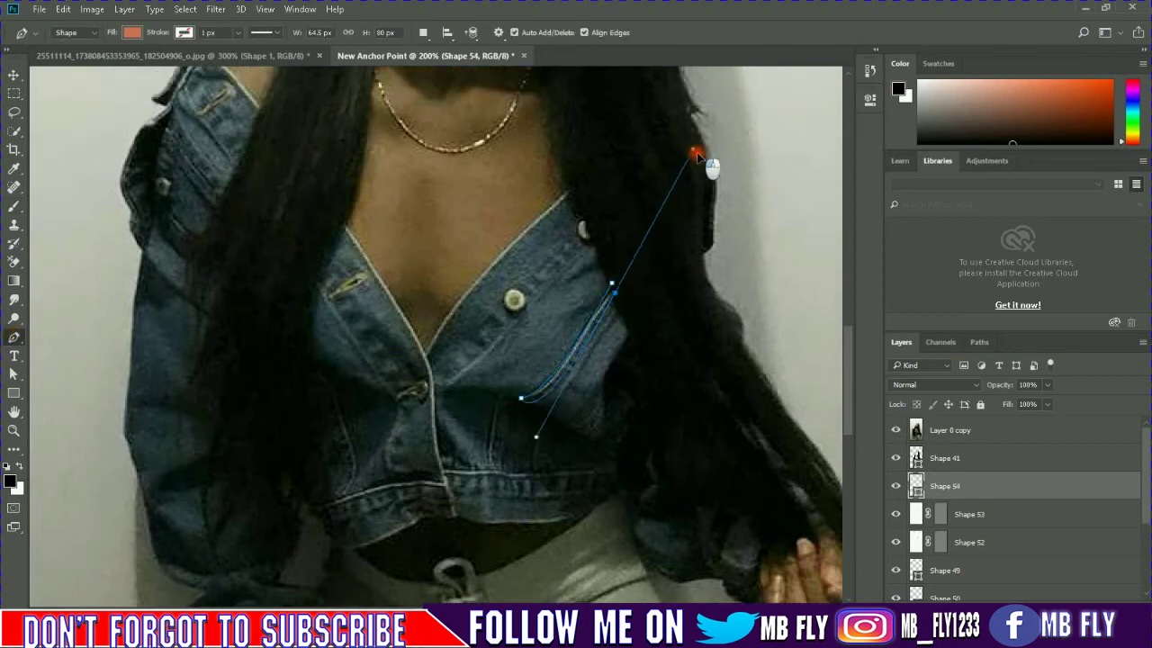
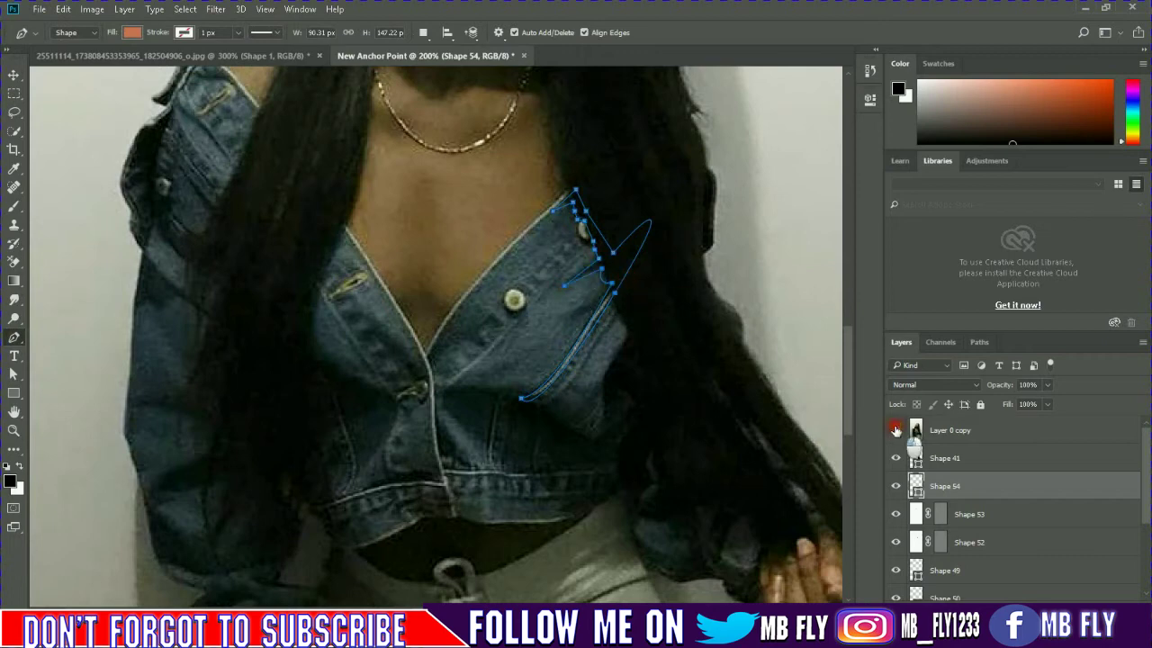
# - Fill the current fold shadow shape black and make its layer more transparent
pyautogui.click(895, 430)
pyautogui.click(131, 34)
pyautogui.click(54, 108)
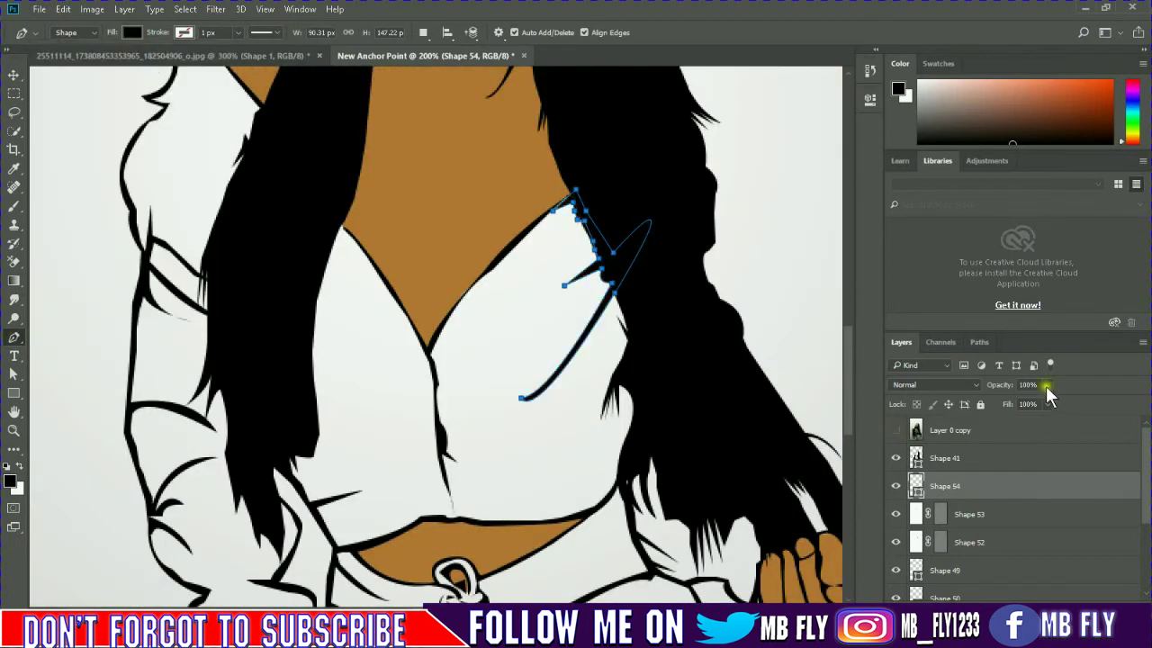
pyautogui.click(1046, 384)
pyautogui.moveTo(1052, 403); pyautogui.dragTo(1028, 403)
pyautogui.scroll(-2, 753, 320)
pyautogui.click(895, 430)
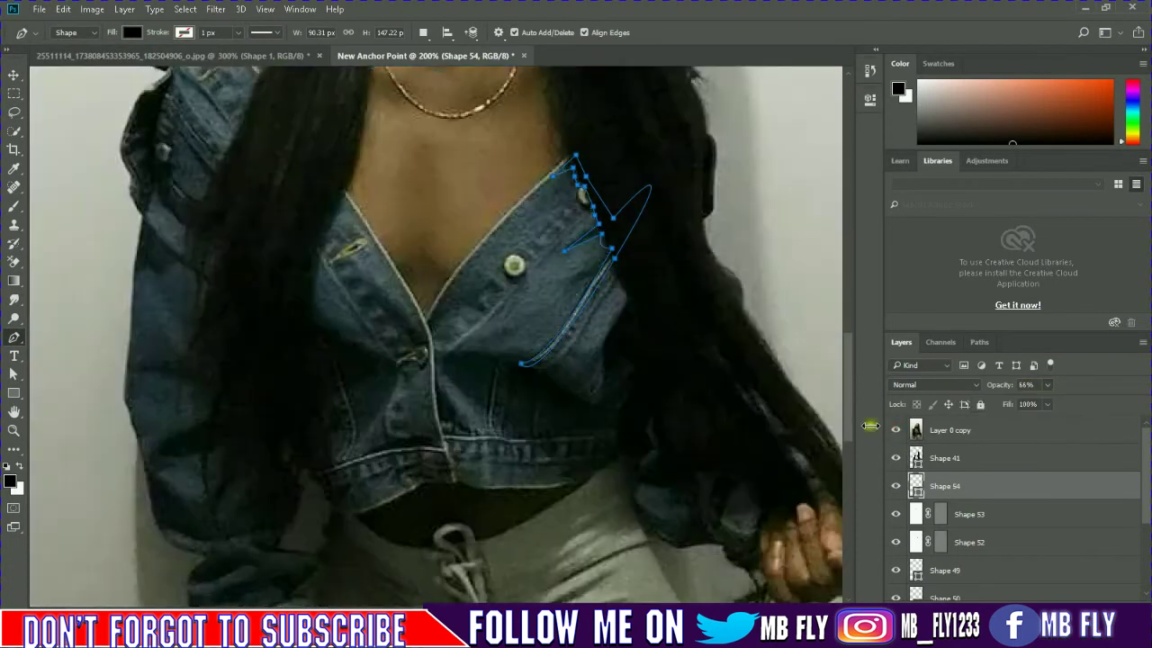
# - Draw a curved chest fold shadow on the jacket at 80% opacity
pyautogui.click(443, 355)
pyautogui.moveTo(536, 369); pyautogui.dragTo(540, 392)
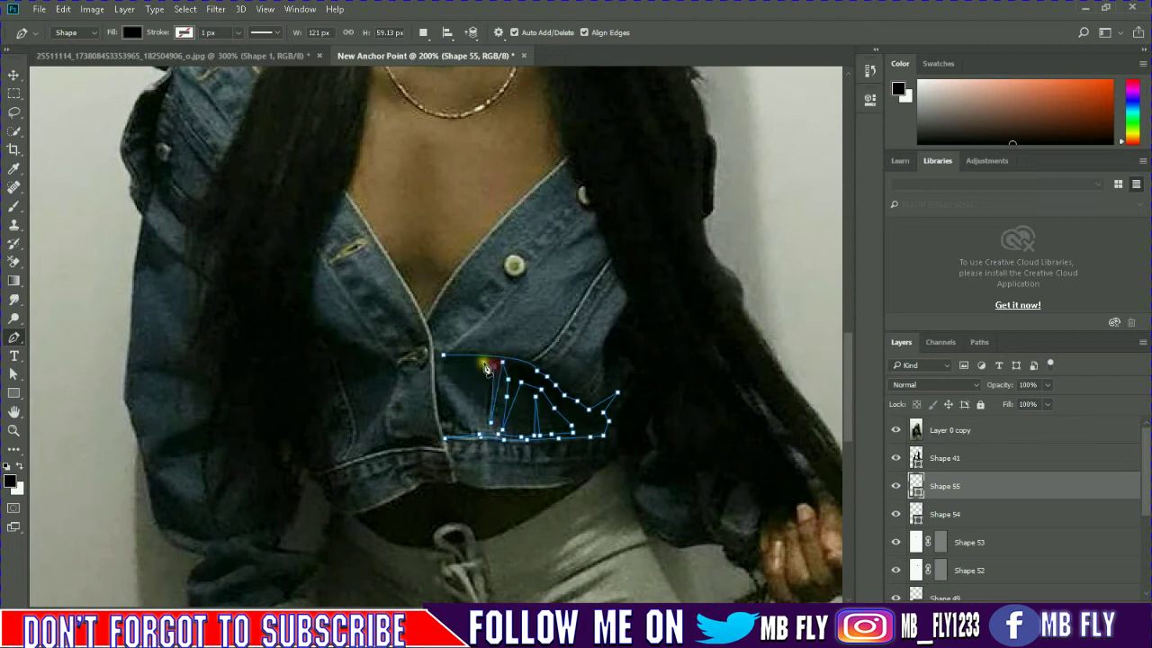
pyautogui.click(442, 361)
pyautogui.click(895, 430)
pyautogui.click(1046, 385)
pyautogui.moveTo(1010, 404)
pyautogui.mouseDown()
pyautogui.moveTo(1034, 403)
pyautogui.moveTo(1014, 404)
pyautogui.mouseUp()
pyautogui.click(895, 430)
# - Add a lapel shadow shape and lower it to 54% opacity
pyautogui.click(328, 264)
pyautogui.click(367, 243)
pyautogui.click(1047, 384)
pyautogui.click(895, 430)
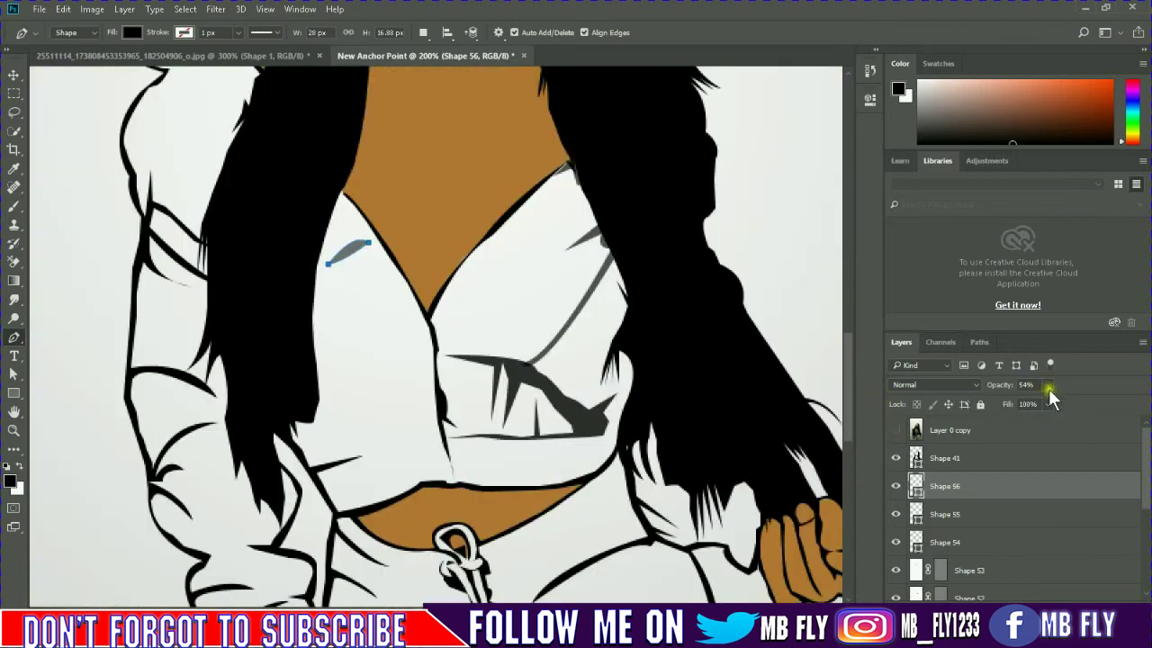
pyautogui.click(895, 430)
# - Draw small shadow shapes at the jacket button and along the lower waist fold
pyautogui.click(397, 362)
pyautogui.click(422, 342)
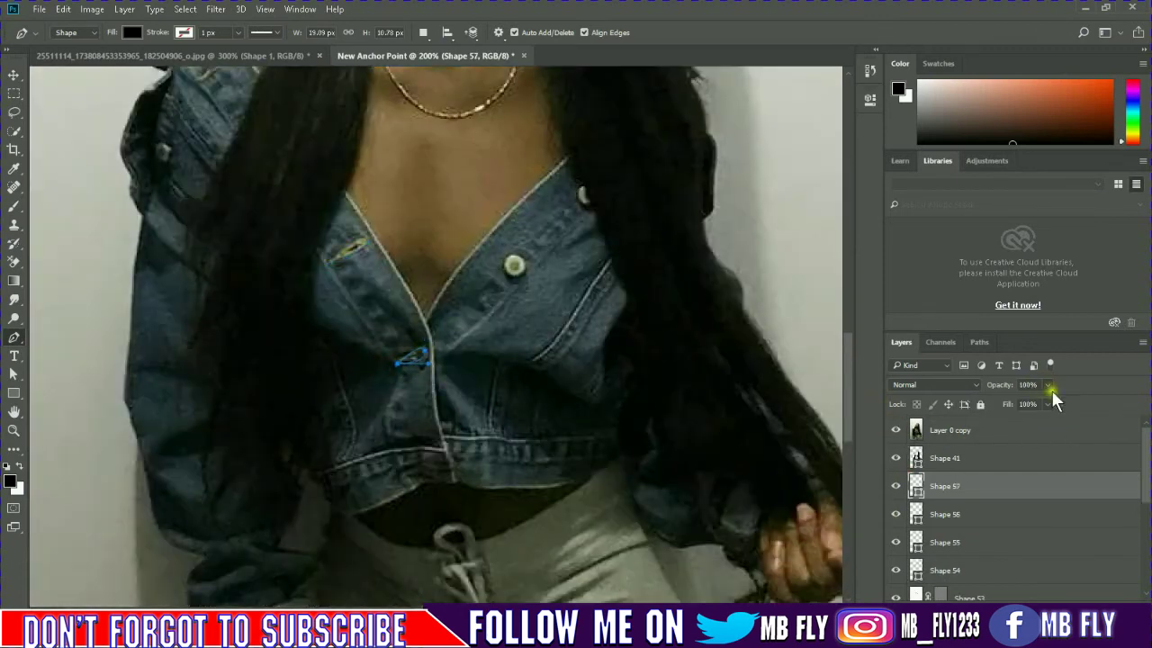
pyautogui.click(321, 341)
pyautogui.click(385, 441)
pyautogui.click(338, 462)
pyautogui.click(322, 341)
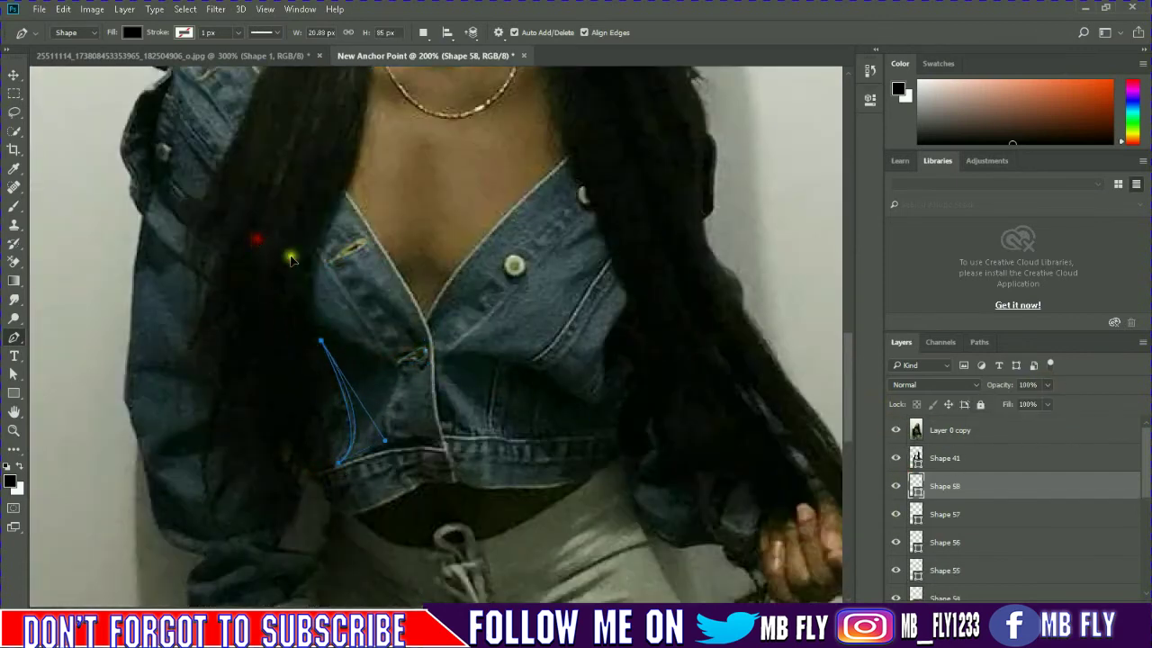
pyautogui.scroll(2, 290, 259)
pyautogui.scroll(1, 180, 315)
# - Draw the left shoulder and collar shadow and set it to 51% opacity
pyautogui.click(142, 373)
pyautogui.click(148, 335)
pyautogui.click(149, 310)
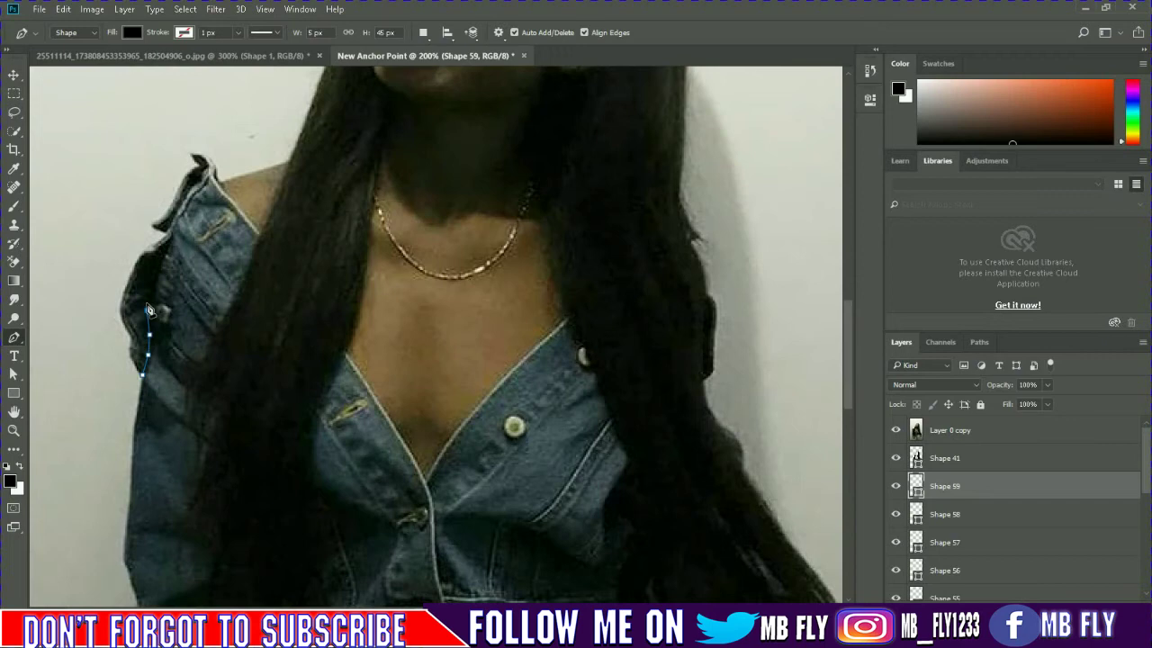
pyautogui.moveTo(217, 405); pyautogui.dragTo(247, 413)
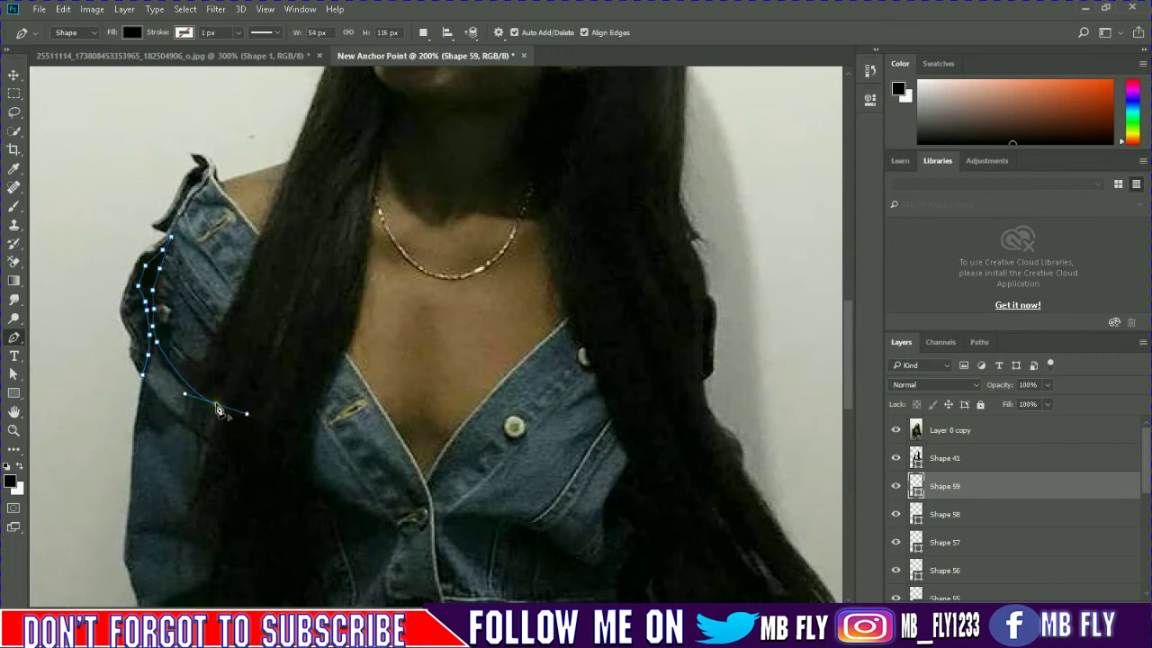
pyautogui.click(895, 430)
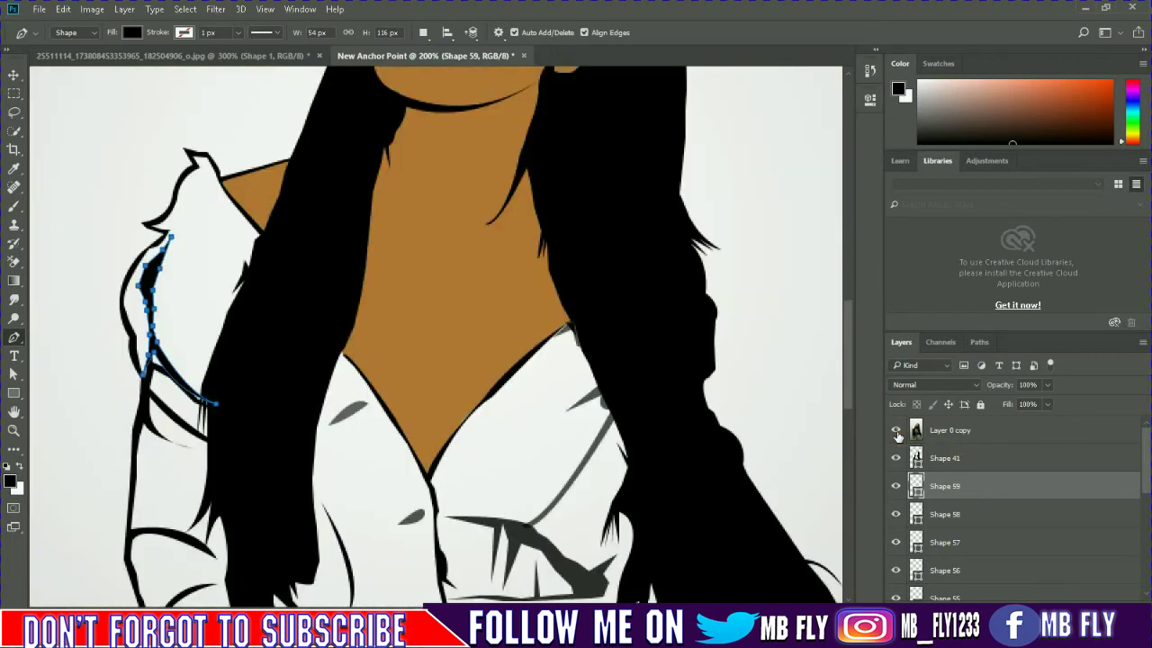
pyautogui.click(896, 430)
pyautogui.click(895, 430)
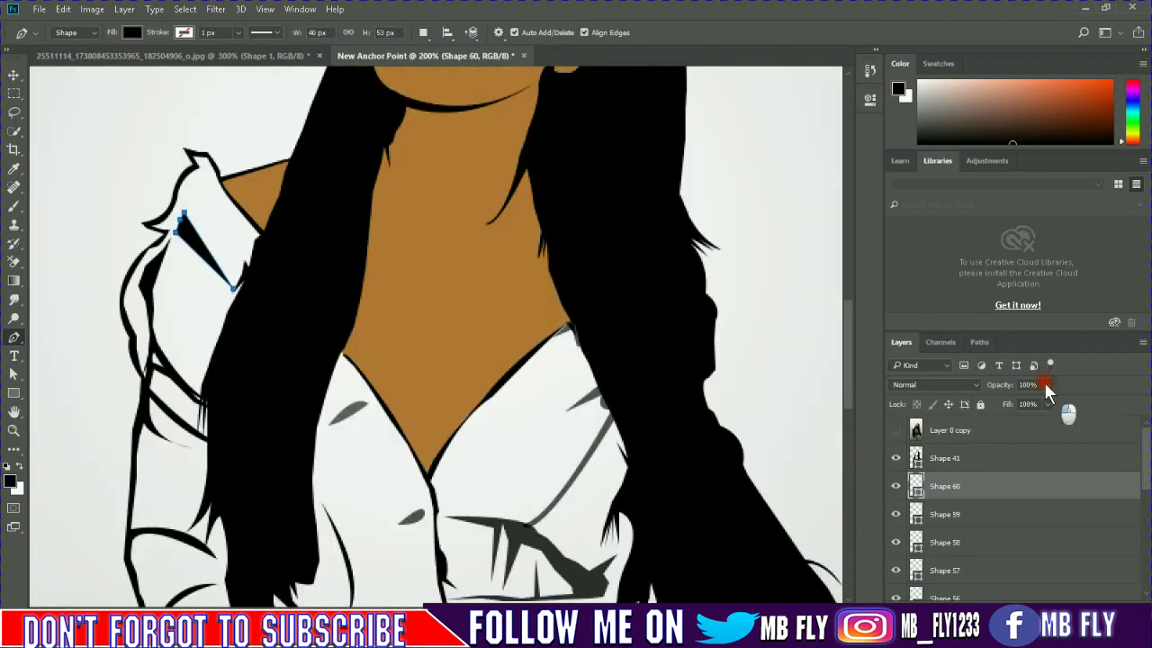
pyautogui.moveTo(1044, 381); pyautogui.dragTo(1015, 401)
pyautogui.hotkey('ctrl', '1')
pyautogui.hotkey('ctrl', '-')
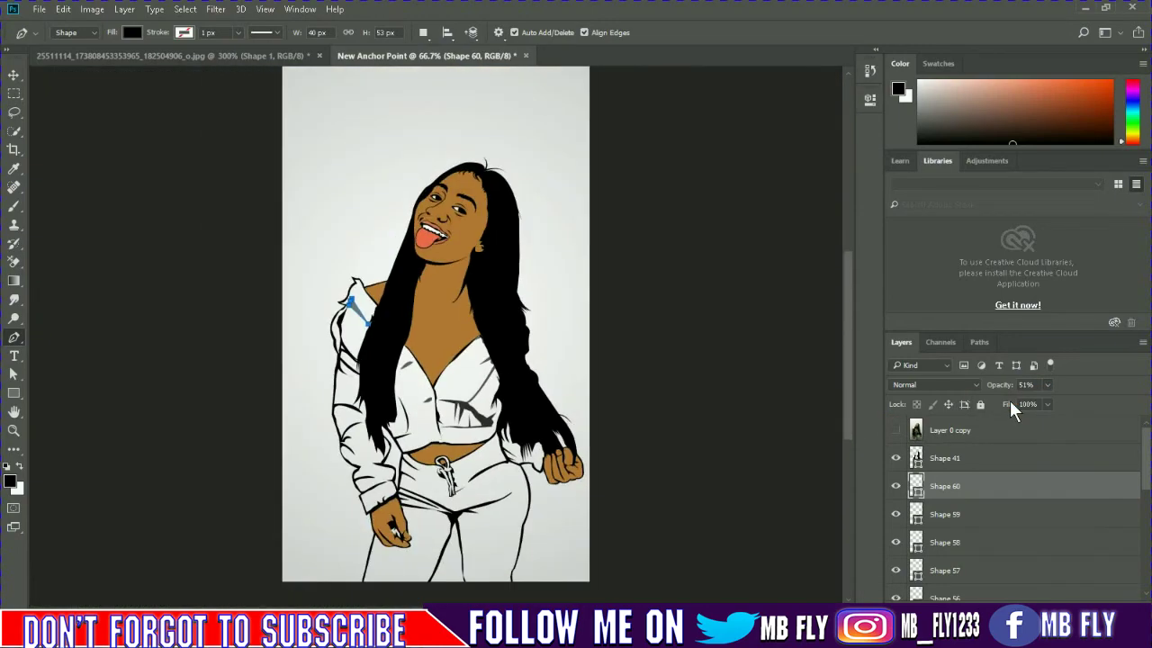
pyautogui.hotkey('ctrl', '+')
pyautogui.hotkey('ctrl', '+')
# - Sample the dark teal jacket colour and start the jacket shape down the collar
pyautogui.click(896, 430)
pyautogui.click(10, 481)
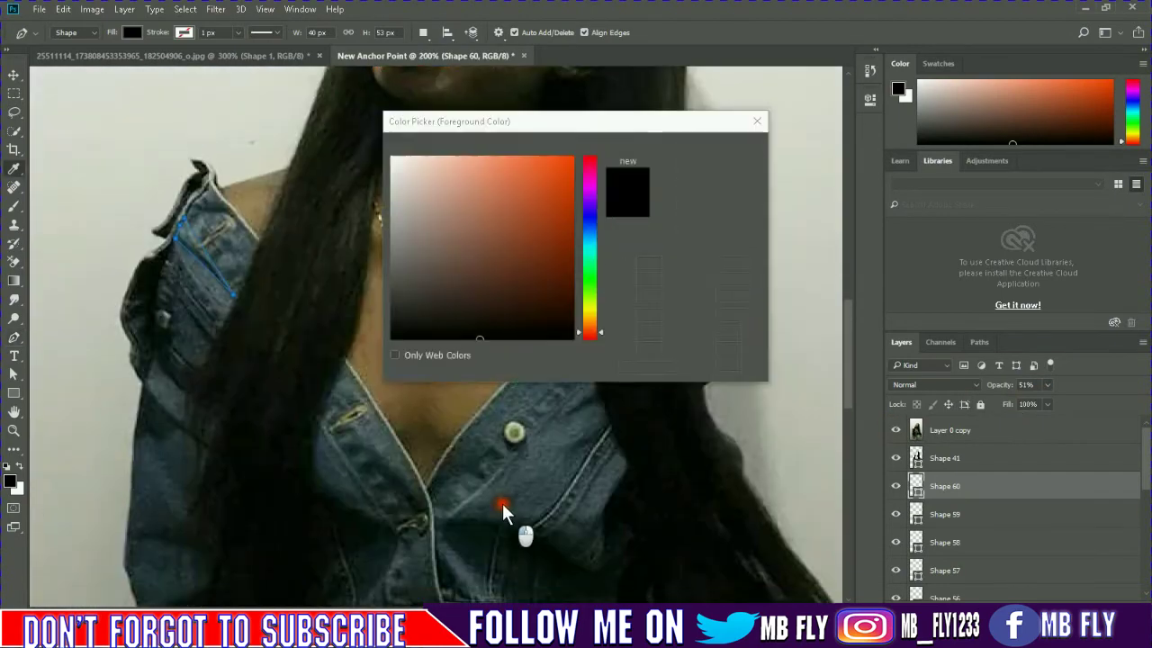
pyautogui.click(509, 514)
pyautogui.click(710, 151)
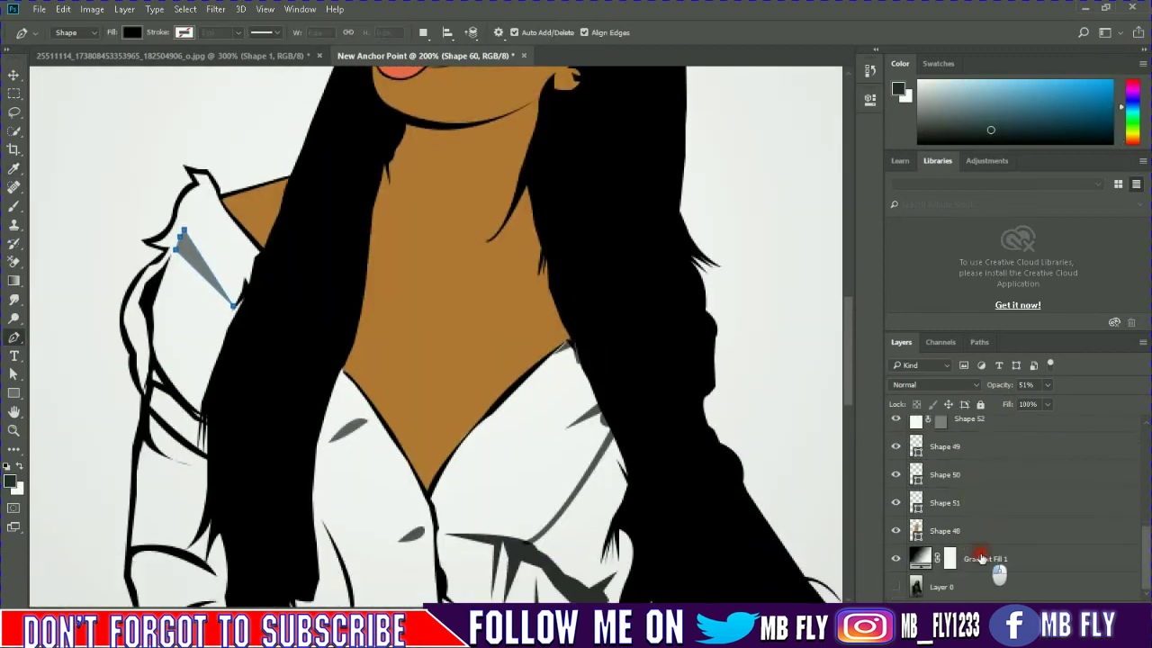
pyautogui.click(221, 198)
pyautogui.click(193, 173)
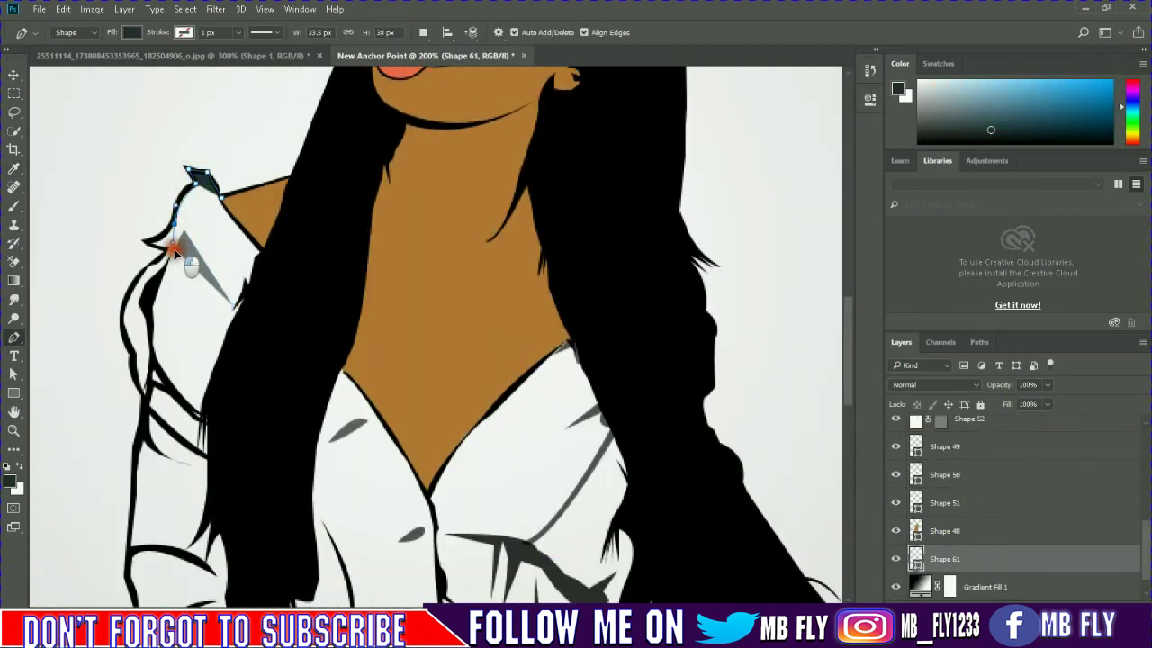
pyautogui.click(173, 222)
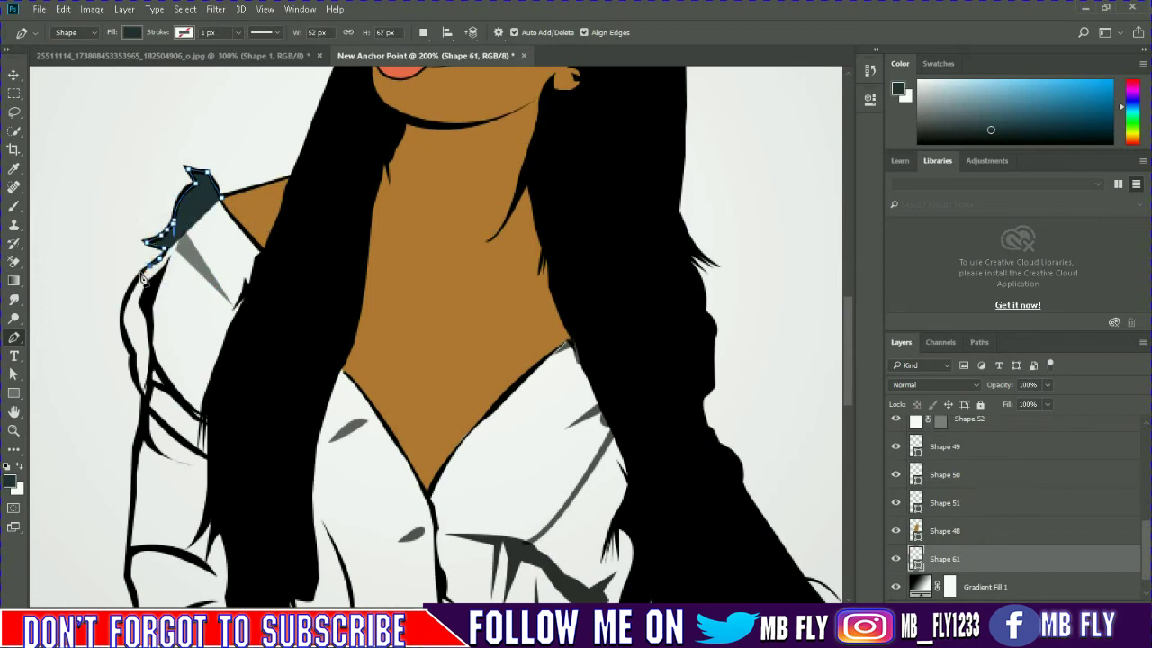
pyautogui.click(130, 359)
pyautogui.click(134, 409)
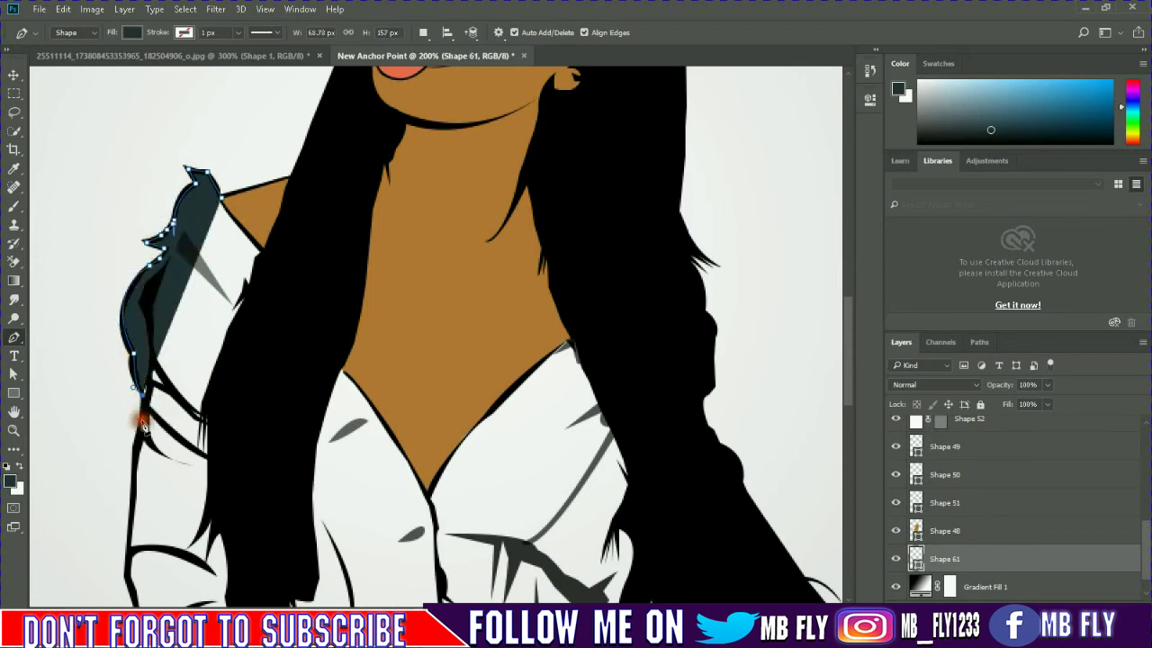
# - Trace the jacket outline down the sleeve and around the wrist and cuff
pyautogui.scroll(-3, 137, 466)
pyautogui.scroll(-3, 137, 465)
pyautogui.click(126, 351)
pyautogui.click(128, 386)
pyautogui.click(146, 459)
pyautogui.moveTo(175, 531); pyautogui.dragTo(205, 543)
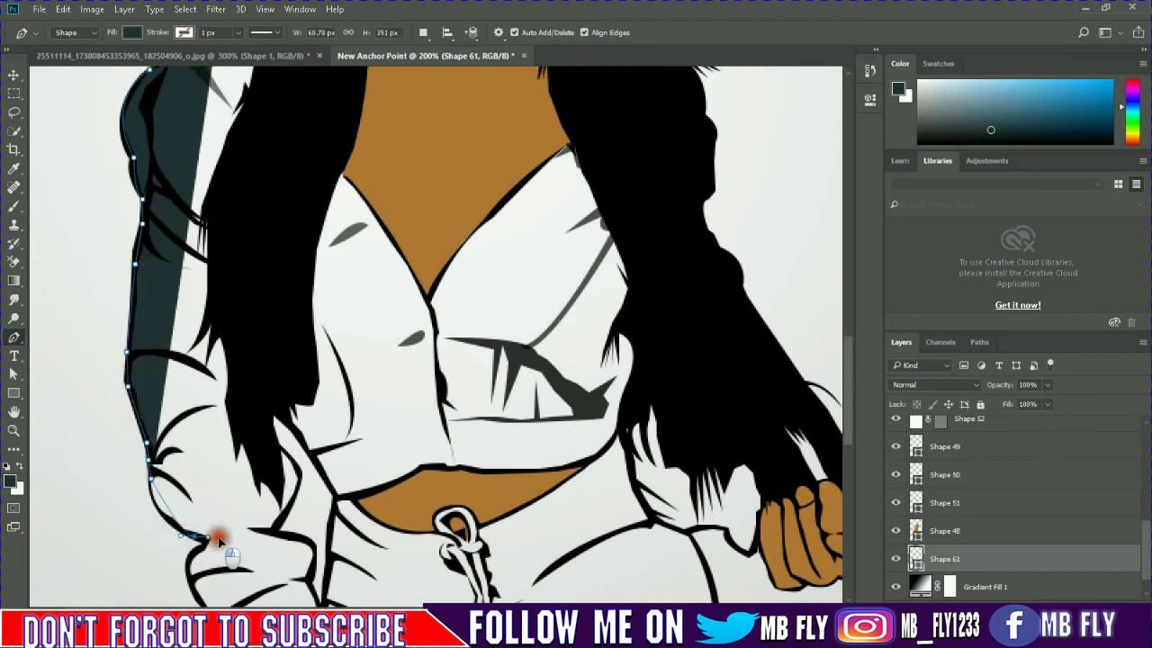
pyautogui.scroll(-3, 205, 543)
pyautogui.click(192, 457)
pyautogui.click(211, 490)
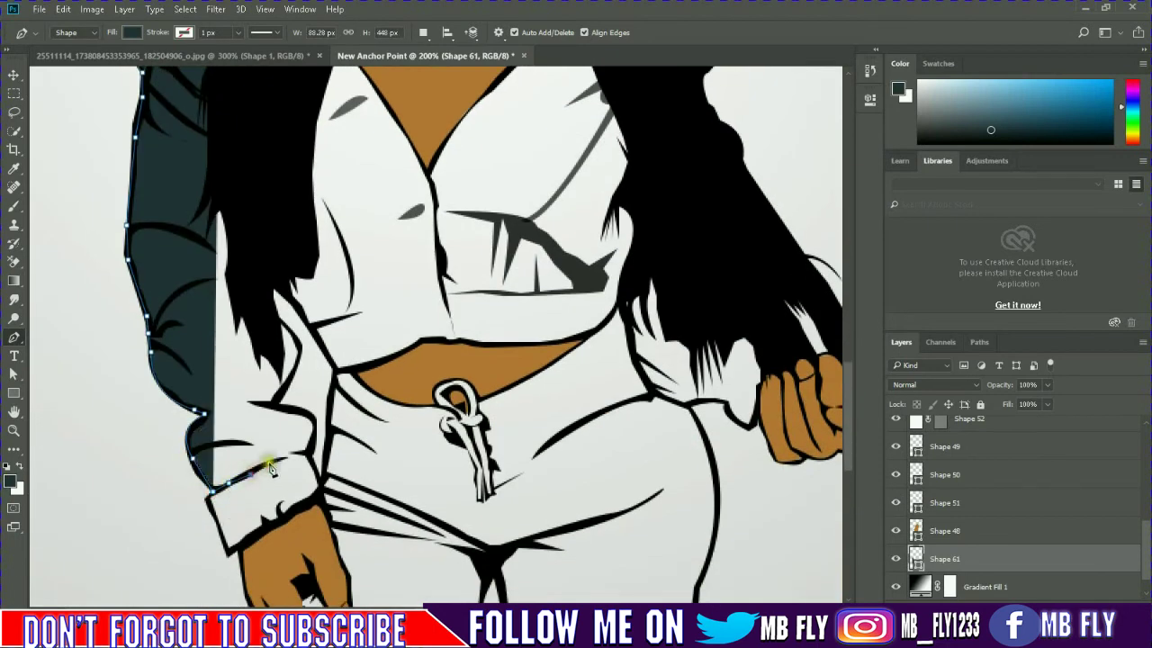
pyautogui.moveTo(291, 451); pyautogui.dragTo(308, 457)
pyautogui.moveTo(276, 408); pyautogui.dragTo(259, 407)
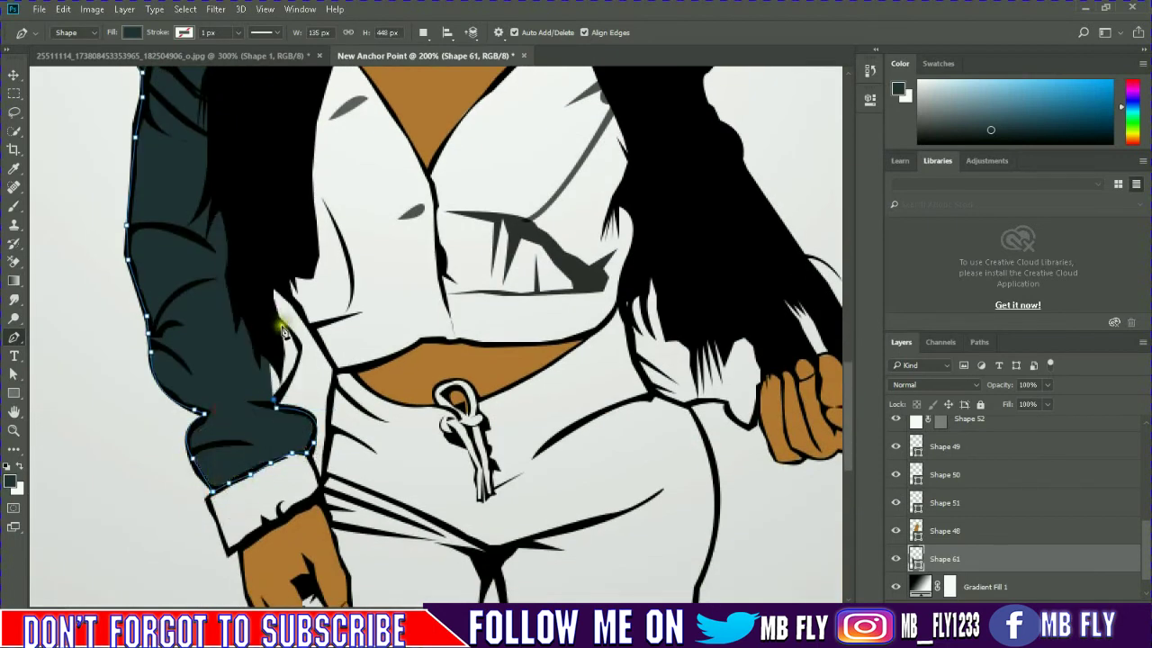
pyautogui.moveTo(274, 319); pyautogui.dragTo(268, 312)
# - Trace the jacket's lower edge along the waist to its right end
pyautogui.click(336, 370)
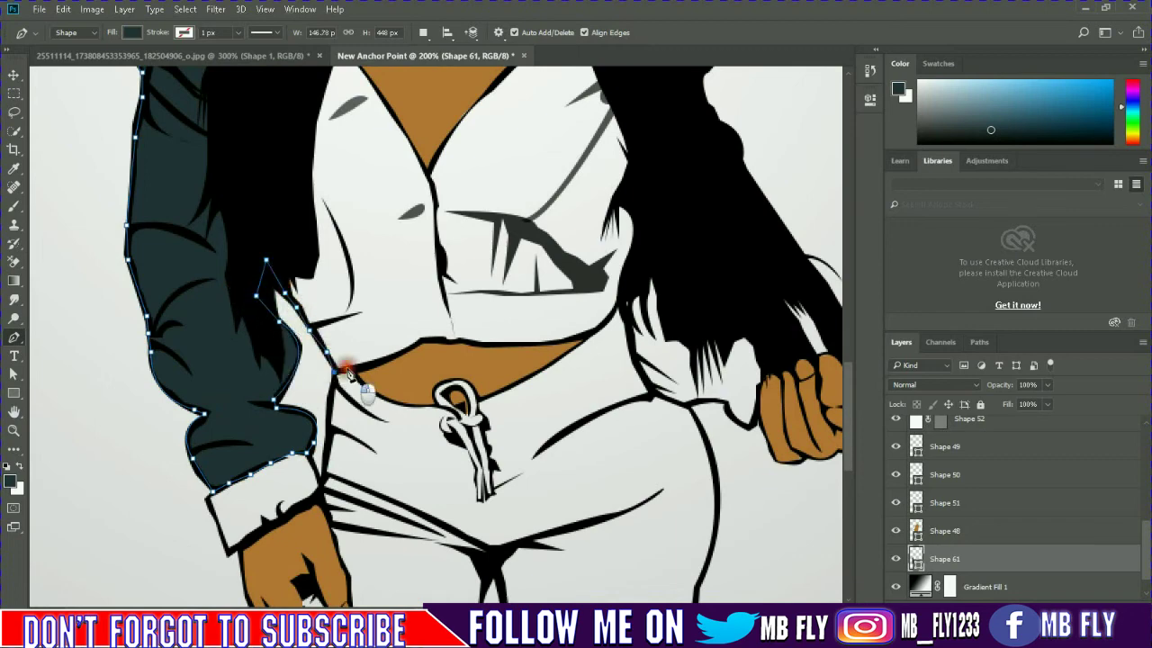
pyautogui.click(376, 360)
pyautogui.click(414, 345)
pyautogui.click(445, 340)
pyautogui.click(480, 342)
pyautogui.hscroll(3, 570, 596)
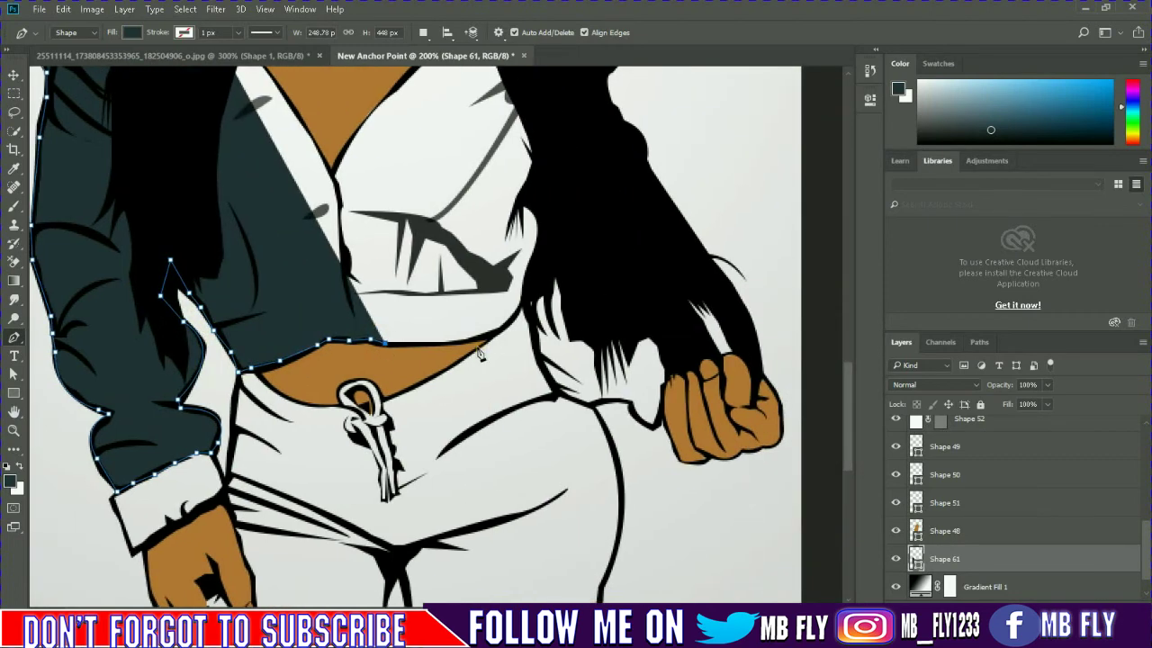
pyautogui.click(484, 338)
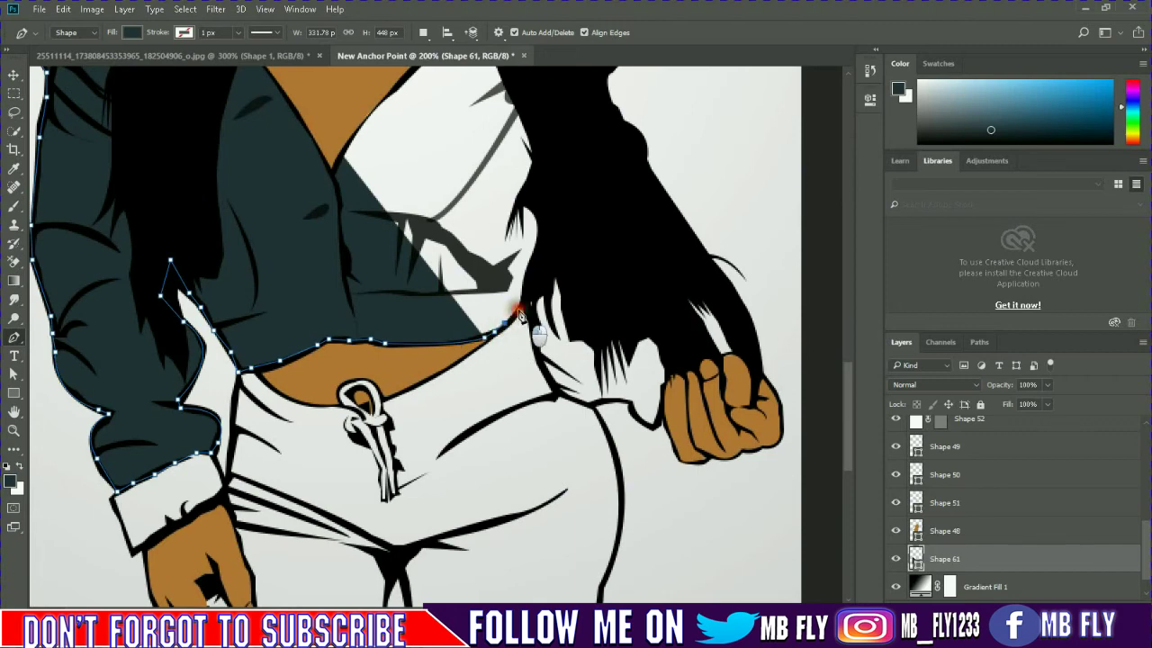
pyautogui.click(519, 313)
pyautogui.scroll(5, 990, 504)
# - Extend the jacket outline along the hair edge out to the fist
pyautogui.click(544, 369)
pyautogui.click(556, 393)
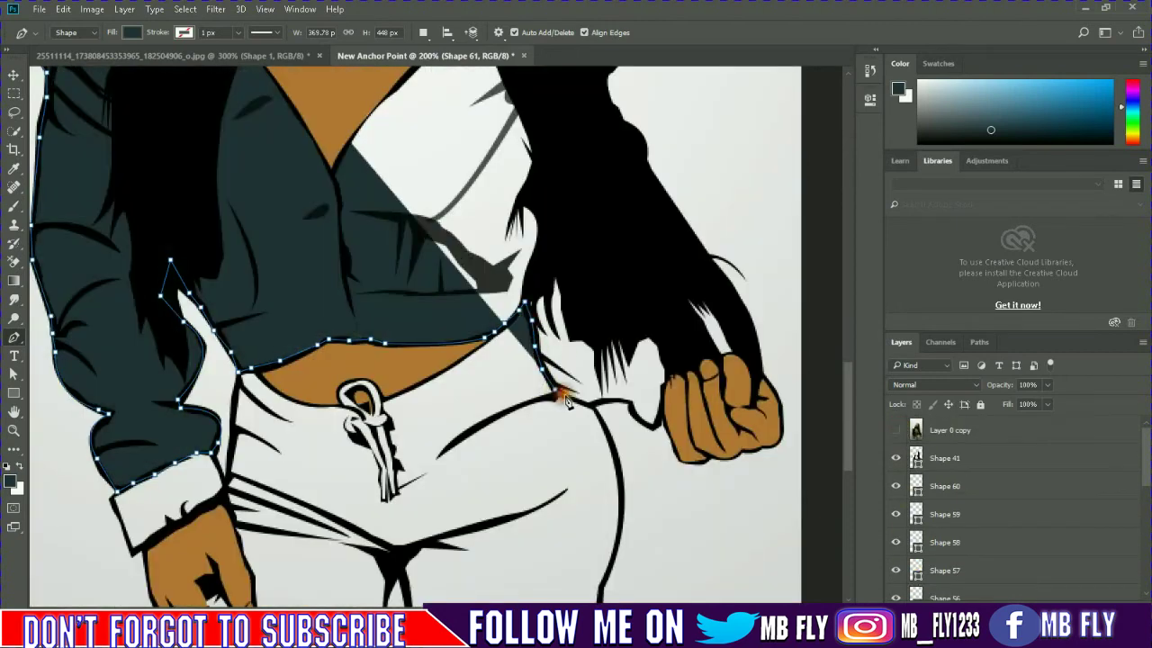
pyautogui.click(581, 402)
pyautogui.click(605, 402)
pyautogui.click(620, 399)
pyautogui.click(630, 406)
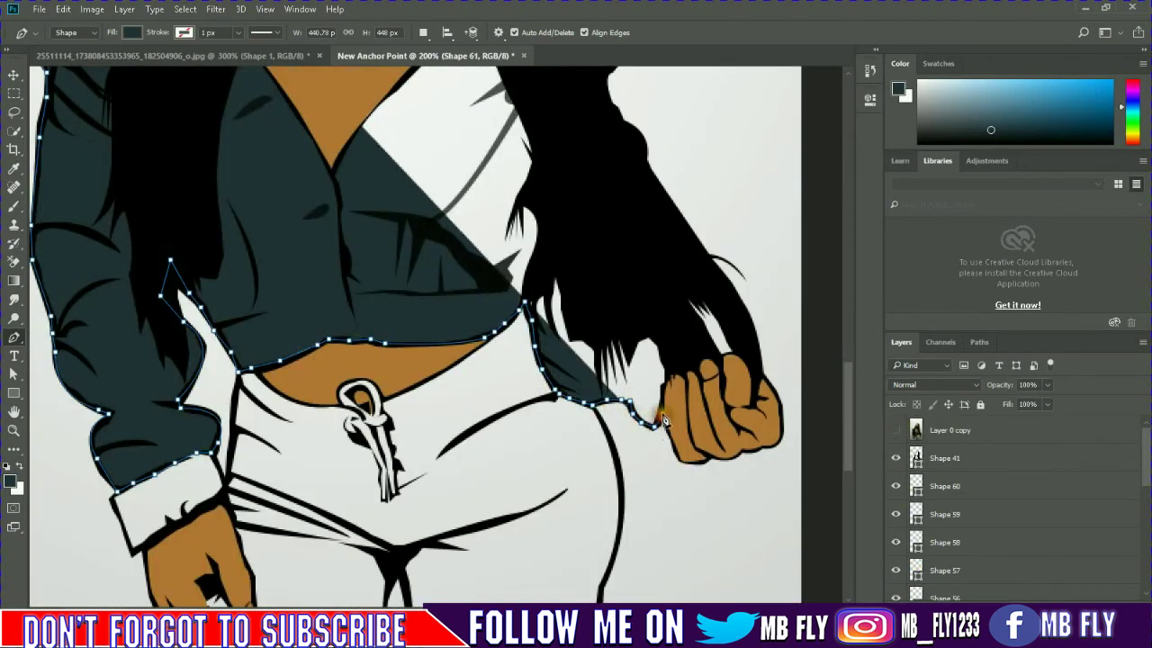
pyautogui.click(668, 386)
pyautogui.click(701, 375)
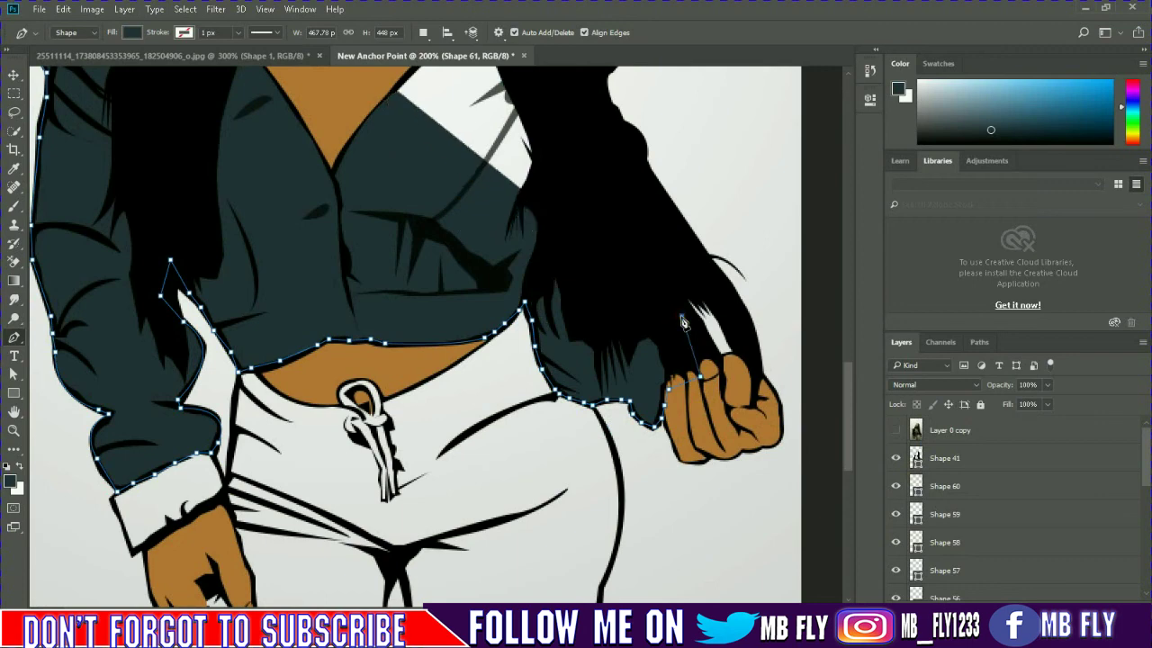
# - Finish the jacket outline up the right hair edge and review the full shape
pyautogui.click(684, 321)
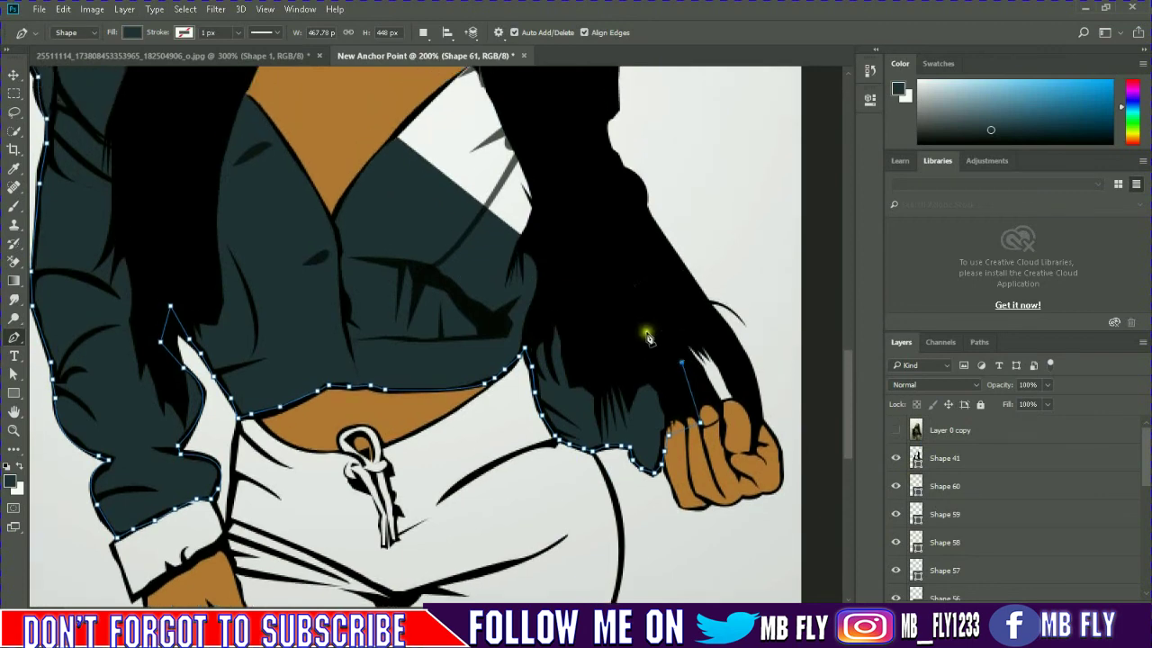
pyautogui.scroll(5, 643, 330)
pyautogui.click(593, 468)
pyautogui.click(564, 264)
pyautogui.scroll(1, 557, 269)
pyautogui.click(527, 195)
pyautogui.scroll(-2, 270, 339)
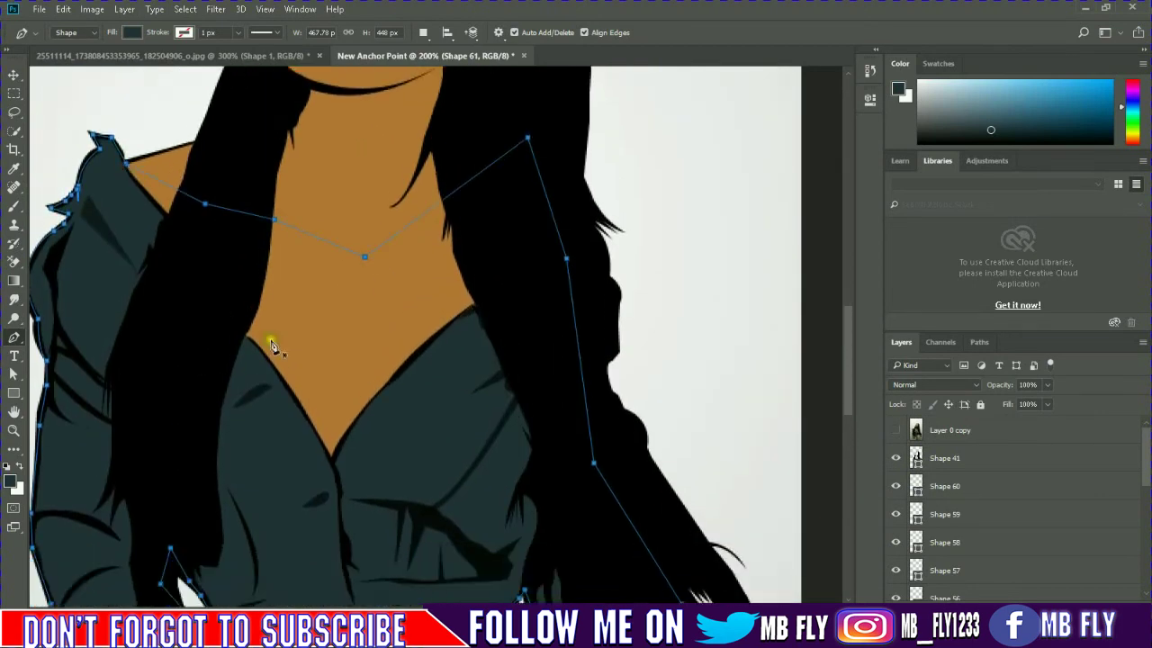
pyautogui.scroll(-3, 274, 347)
pyautogui.scroll(-1, 274, 349)
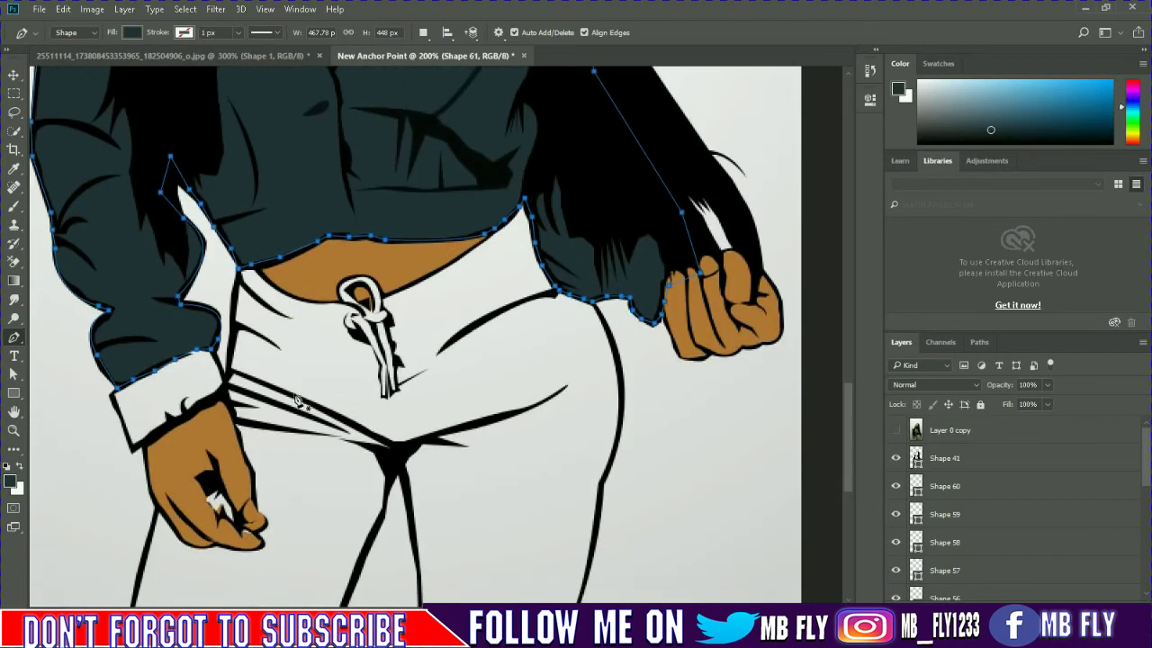
pyautogui.scroll(-1, 518, 388)
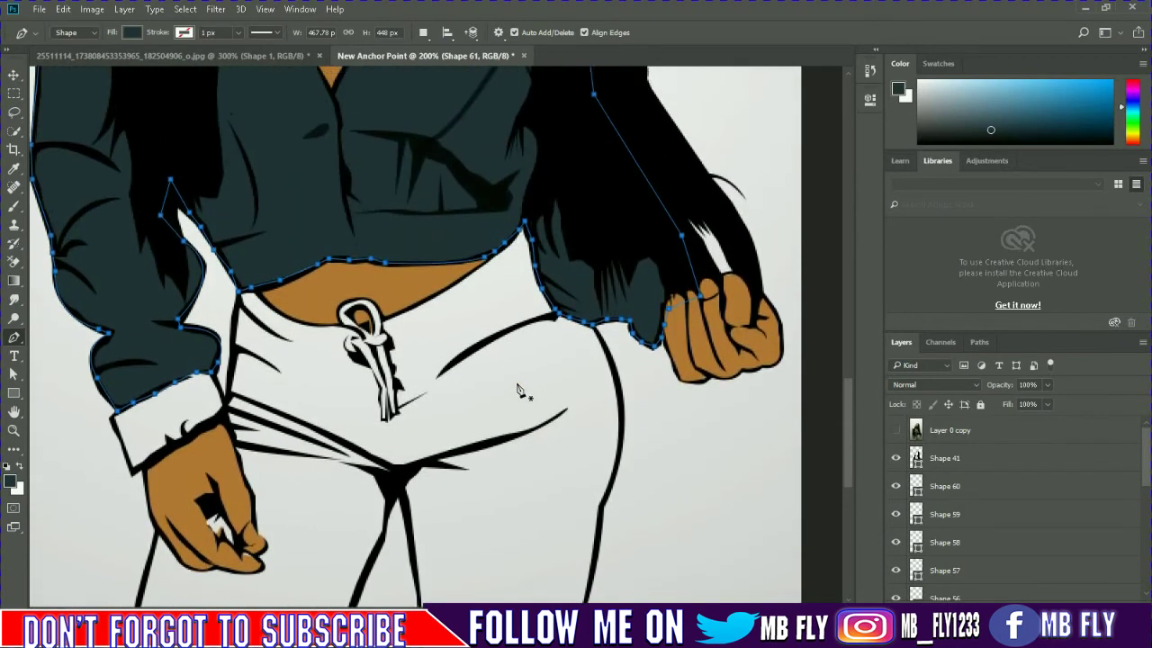
pyautogui.scroll(-1, 513, 360)
pyautogui.scroll(-1, 454, 401)
pyautogui.scroll(2, 647, 455)
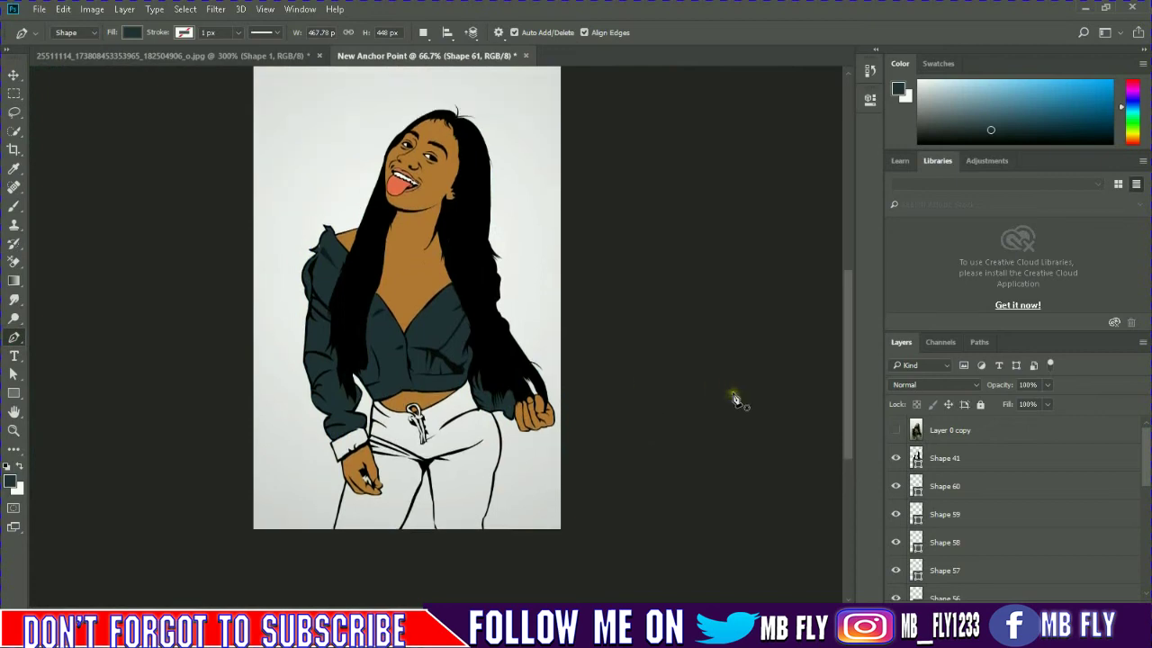
# - Sample the gray-green pants colour from the reference photo, then hide the photo again
pyautogui.scroll(-10, 972, 504)
pyautogui.click(987, 553)
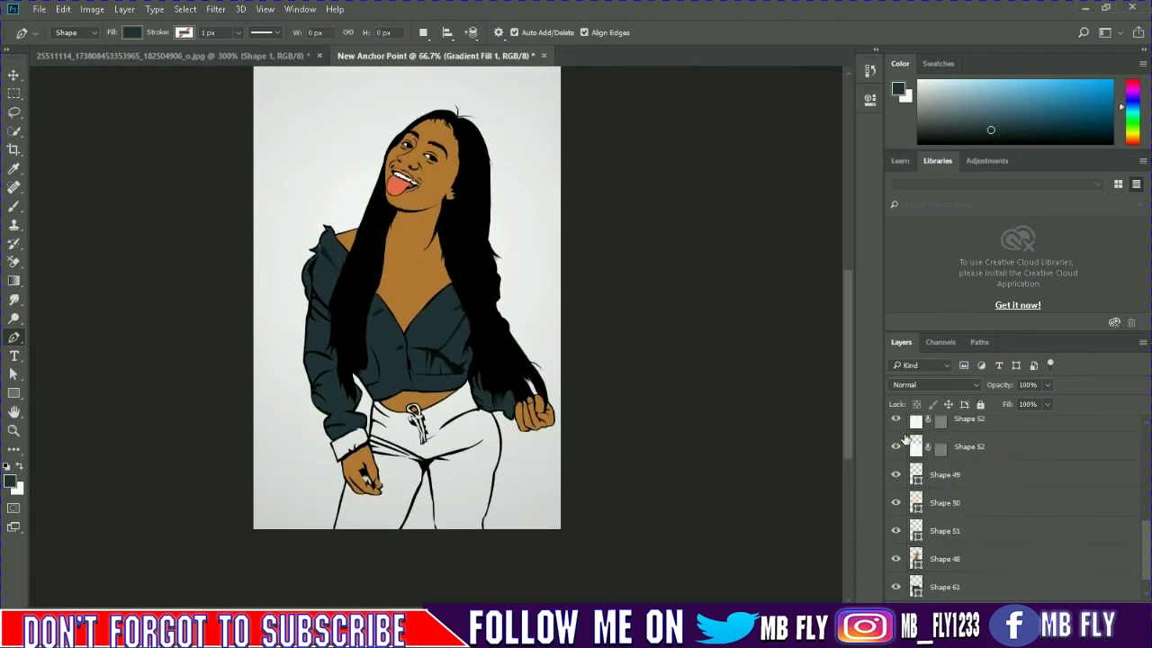
pyautogui.scroll(10, 1008, 504)
pyautogui.click(895, 430)
pyautogui.click(11, 481)
pyautogui.click(474, 429)
pyautogui.click(718, 149)
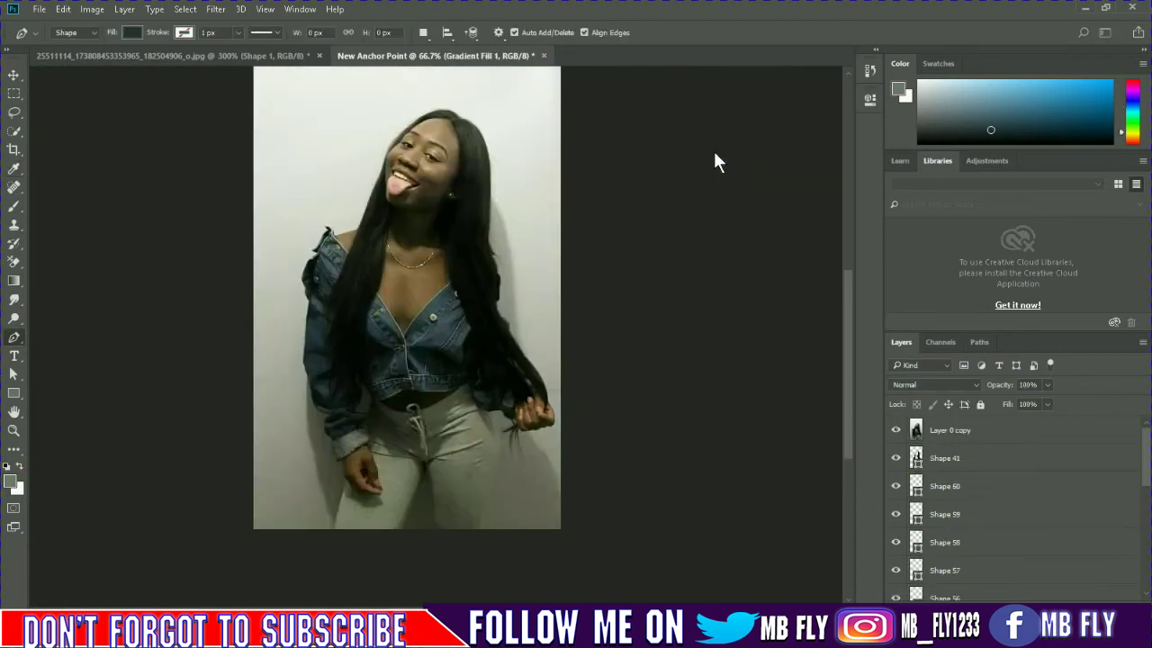
pyautogui.click(895, 430)
pyautogui.scroll(-1, 990, 486)
# - Start a Pen shape for the pants along the waistline and right hip
pyautogui.press('p')
pyautogui.hotkey('ctrl', '+')
pyautogui.hotkey('ctrl', '+')
pyautogui.click(267, 454)
pyautogui.click(467, 418)
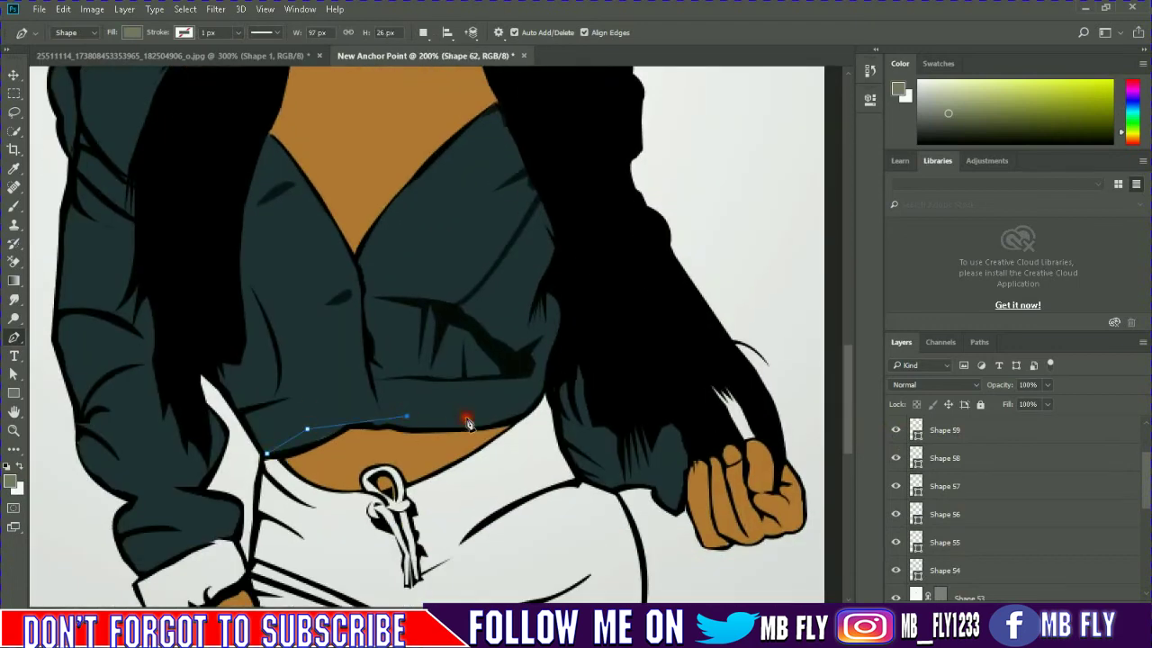
pyautogui.click(554, 384)
pyautogui.scroll(-1, 585, 433)
pyautogui.click(605, 442)
pyautogui.scroll(-3, 630, 477)
pyautogui.scroll(-1, 648, 517)
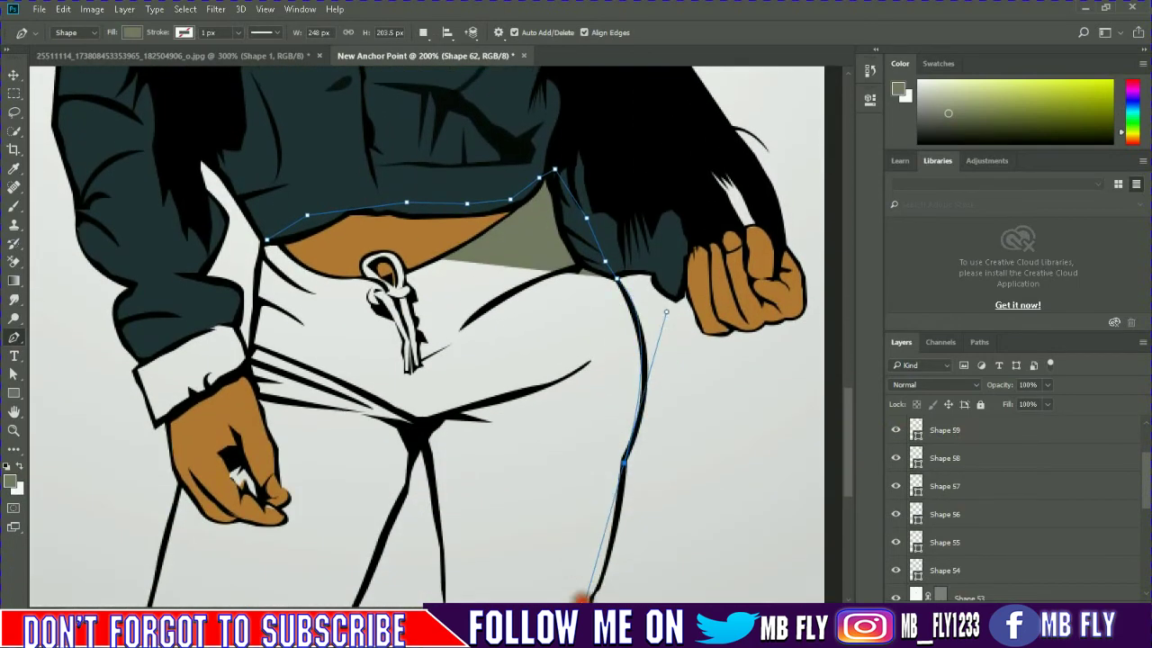
pyautogui.click(623, 476)
pyautogui.scroll(-2, 617, 481)
pyautogui.click(611, 429)
# - Trace the pants outline down the right leg and up the inner leg line
pyautogui.click(594, 492)
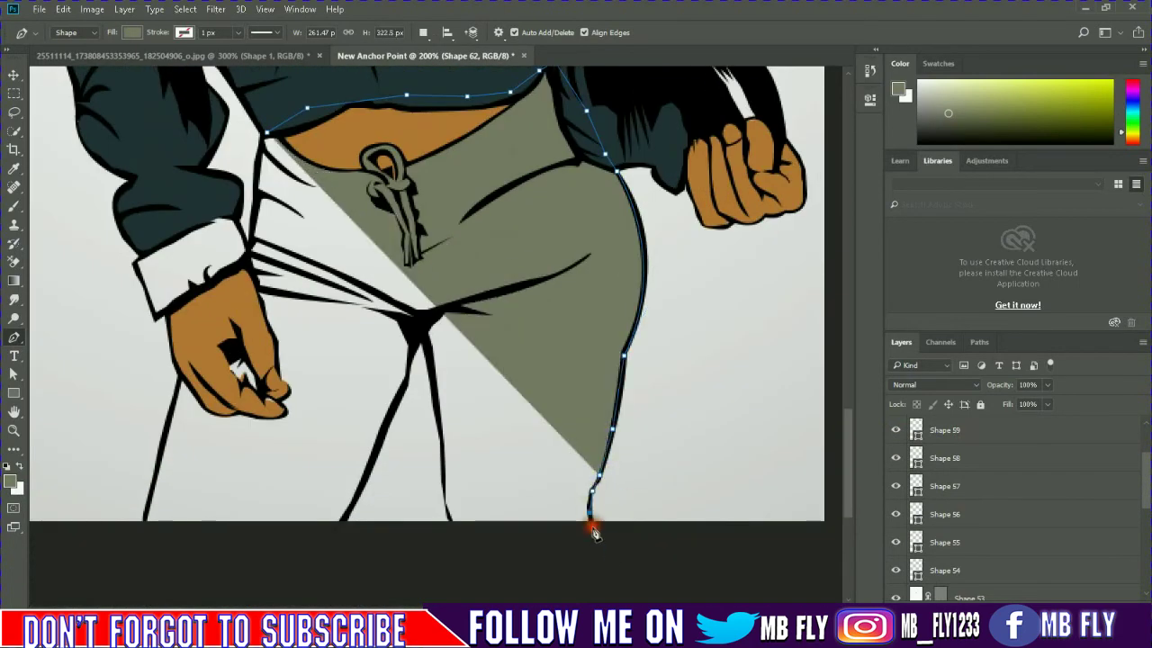
pyautogui.click(591, 527)
pyautogui.click(444, 498)
pyautogui.click(442, 457)
pyautogui.click(437, 407)
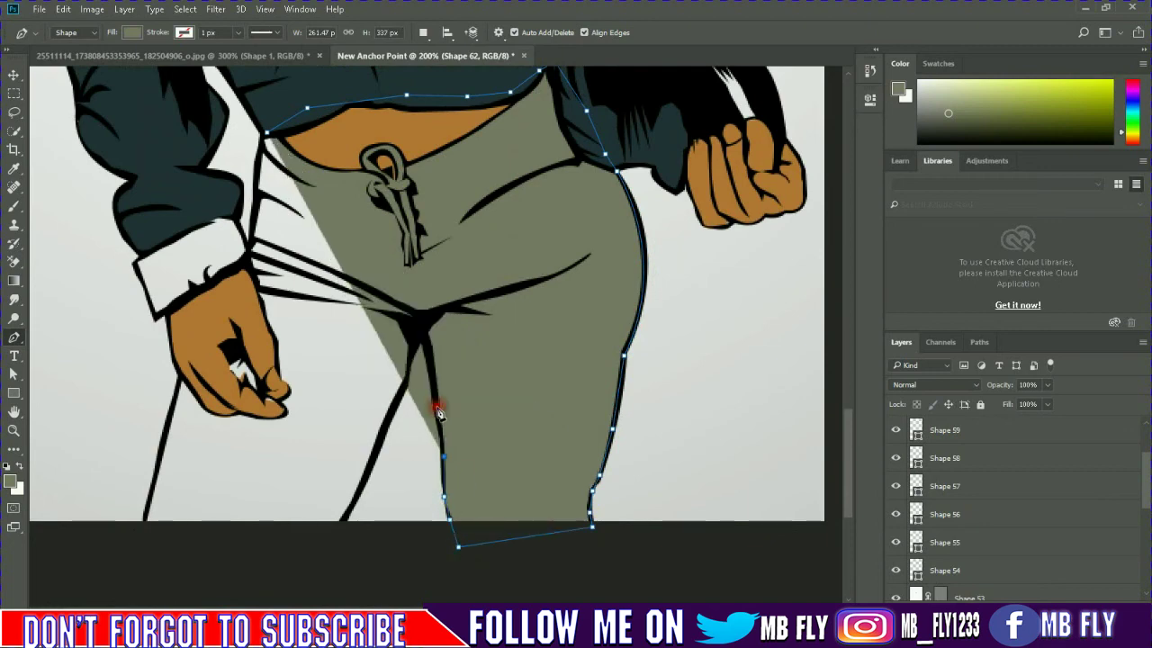
pyautogui.click(432, 361)
pyautogui.click(419, 331)
pyautogui.click(414, 341)
# - Outline the left pants leg and close the gray-green pants shape
pyautogui.click(390, 416)
pyautogui.click(375, 455)
pyautogui.click(359, 491)
pyautogui.click(334, 531)
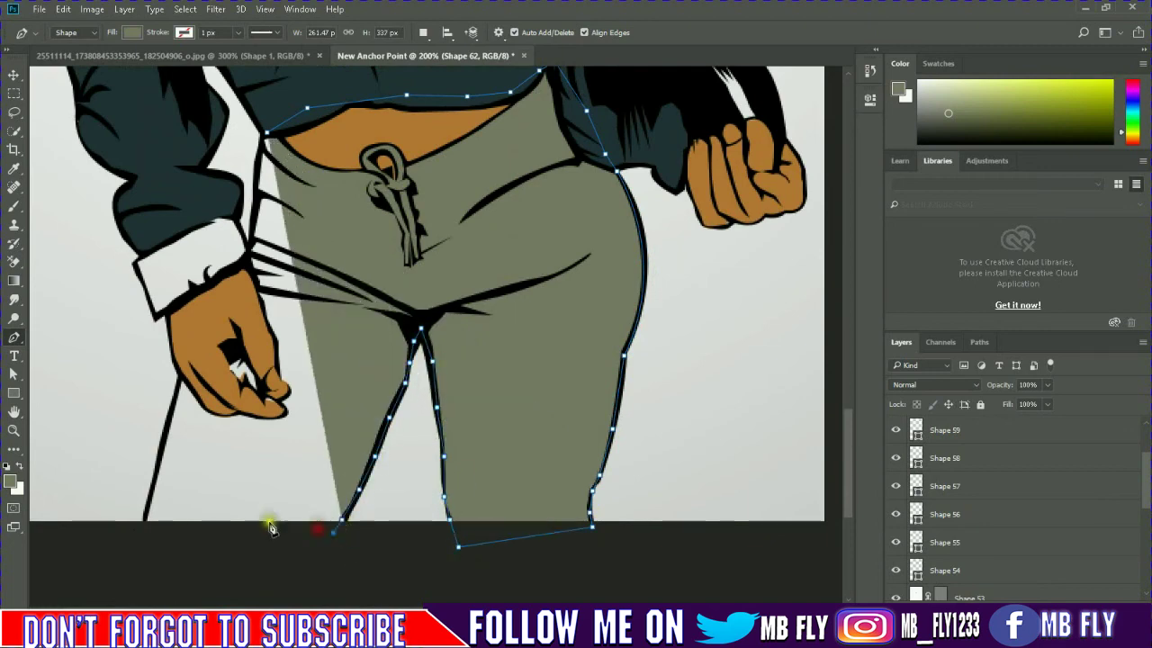
pyautogui.click(141, 530)
pyautogui.click(153, 473)
pyautogui.click(169, 419)
pyautogui.click(177, 385)
pyautogui.click(196, 348)
pyautogui.click(245, 263)
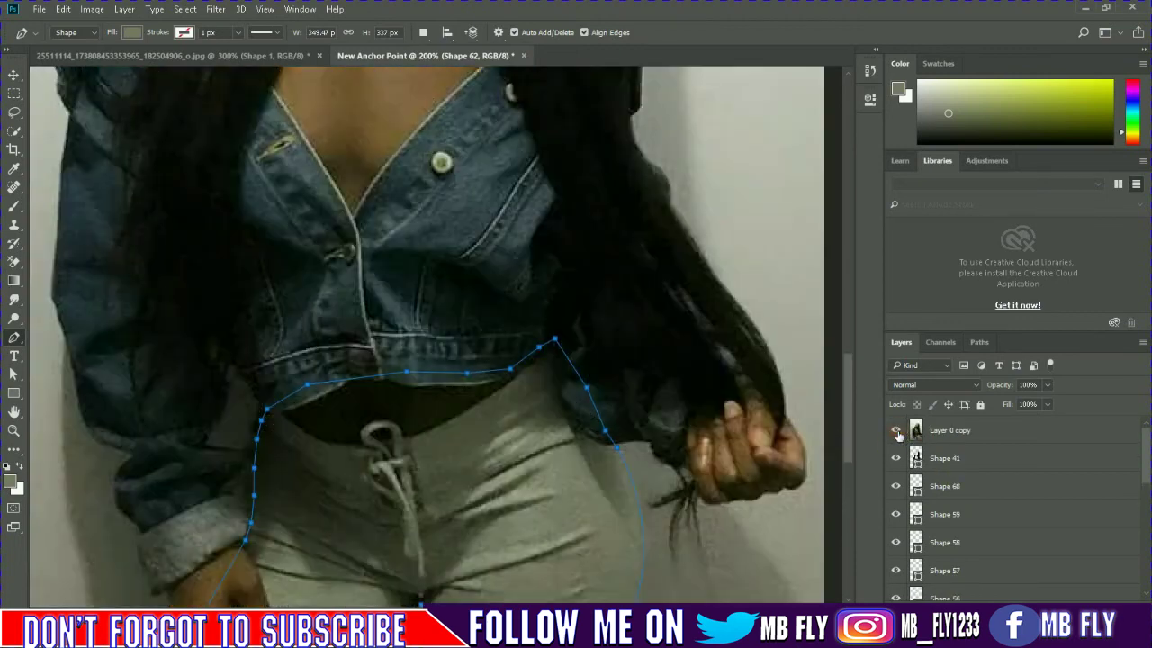
# - Sample the jacket's dark blue-grey colour and start the cuff shape on the left wrist
pyautogui.click(11, 482)
pyautogui.click(169, 515)
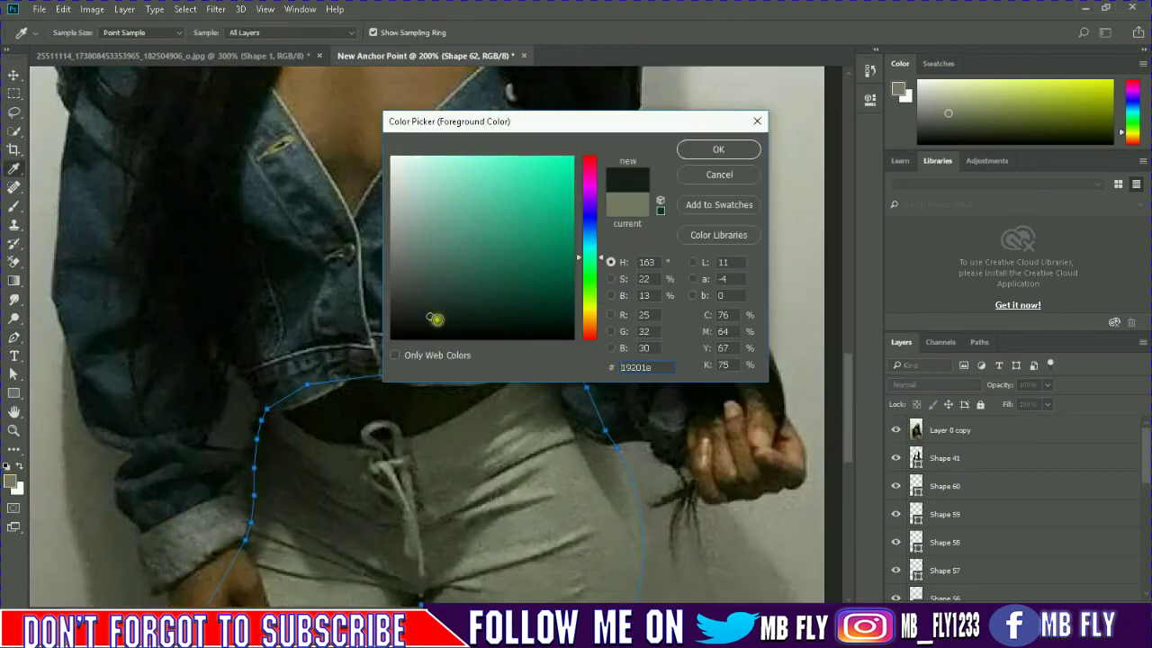
pyautogui.click(718, 149)
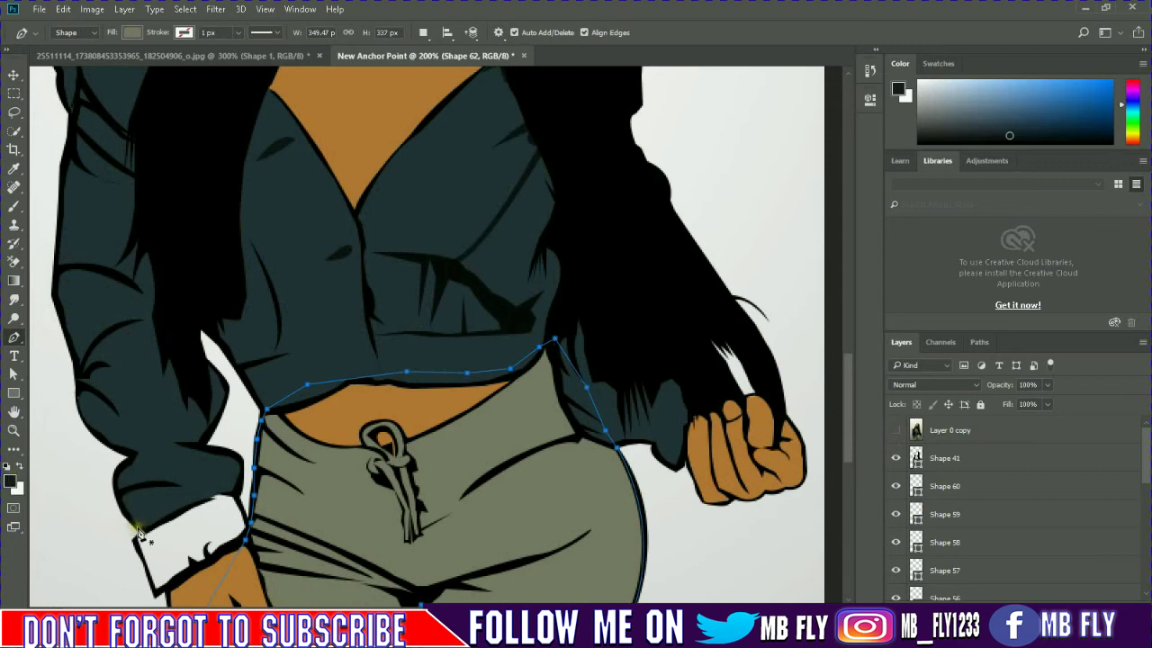
pyautogui.click(136, 526)
pyautogui.click(163, 506)
pyautogui.click(209, 484)
pyautogui.click(233, 495)
# - Confirm the drawing colour and outline the cuff's right side and bottom to close it
pyautogui.click(11, 482)
pyautogui.click(163, 462)
pyautogui.click(718, 149)
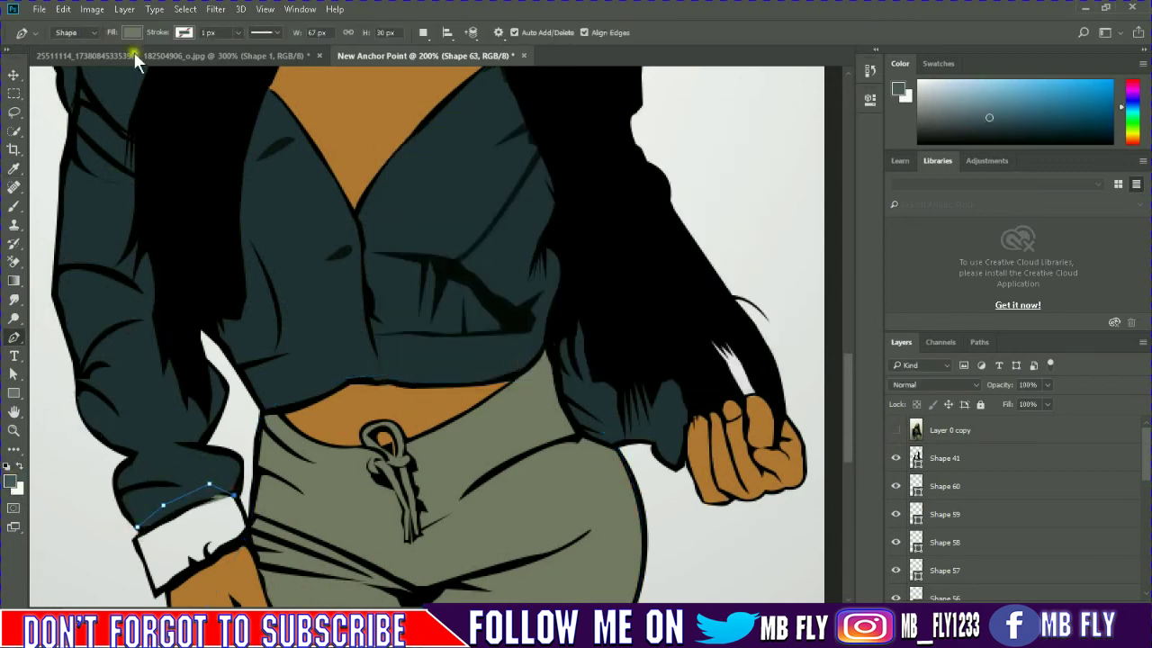
pyautogui.click(132, 33)
pyautogui.click(245, 525)
pyautogui.click(249, 543)
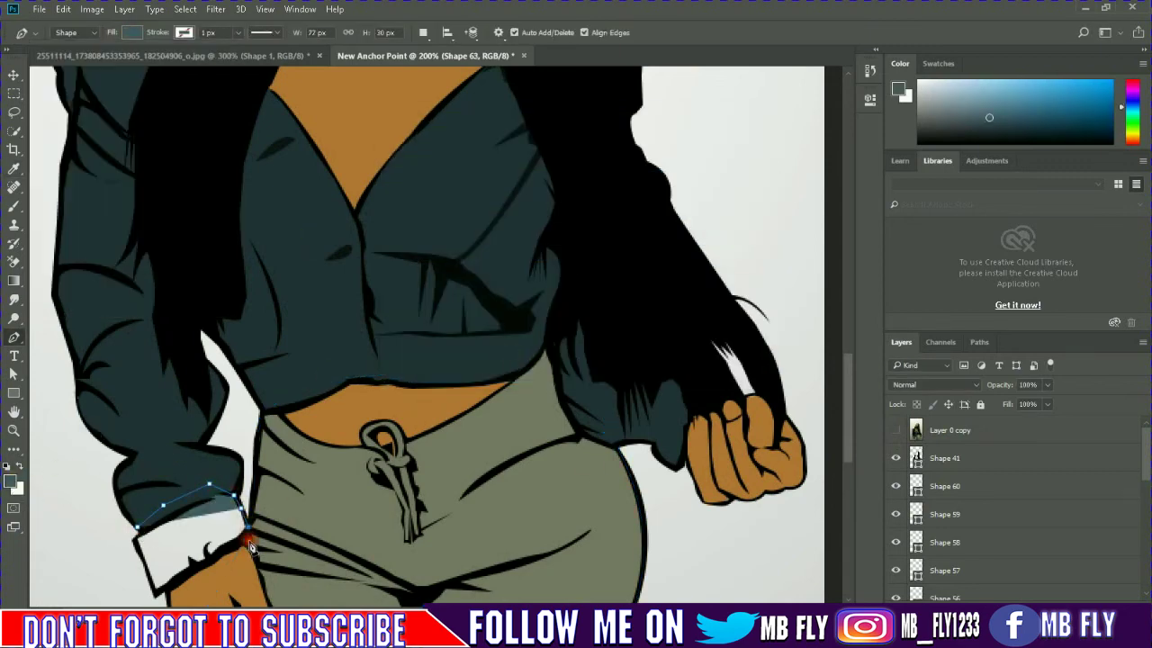
pyautogui.click(232, 556)
pyautogui.click(164, 591)
pyautogui.click(137, 544)
# - Recolour the cuff fill to cyan from the Fill swatches, trying light blue and mint first
pyautogui.click(133, 33)
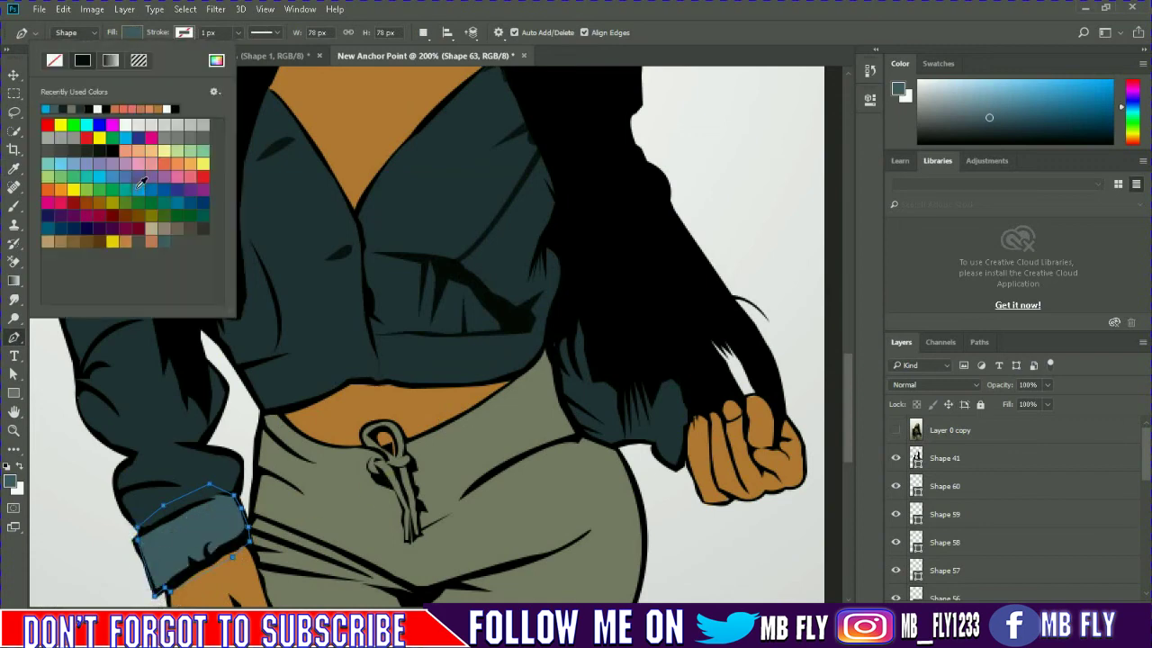
pyautogui.click(141, 186)
pyautogui.click(54, 162)
pyautogui.click(204, 149)
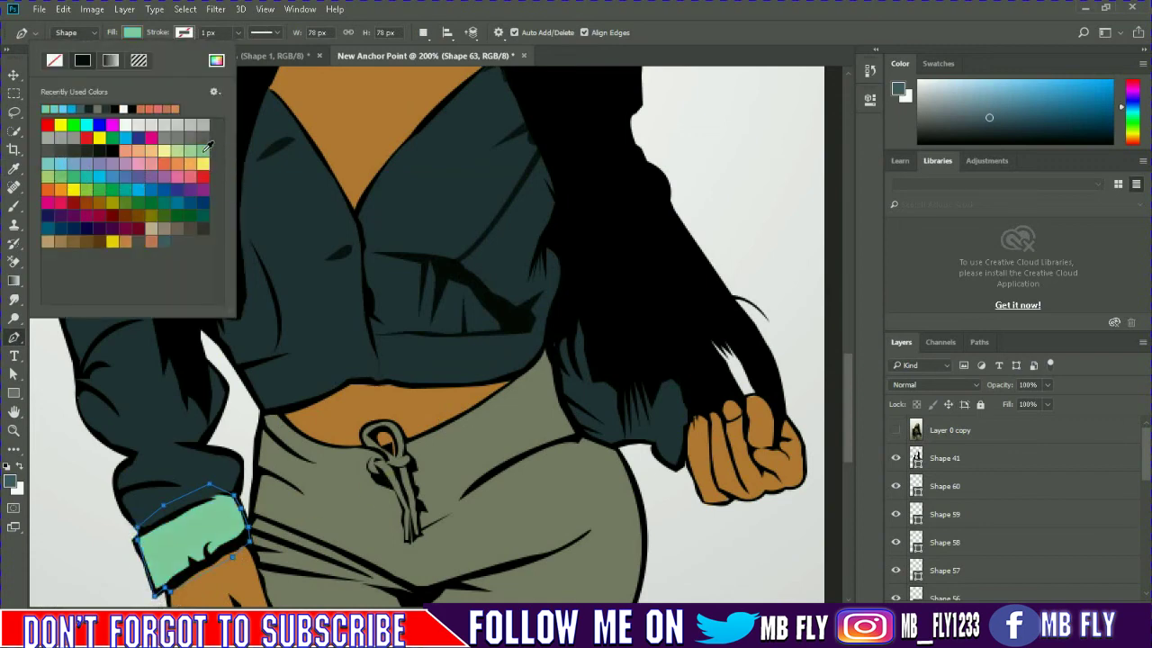
pyautogui.doubleClick(76, 114)
pyautogui.hotkey('ctrl', '-')
pyautogui.hotkey('ctrl', '-')
pyautogui.hotkey('ctrl', '-')
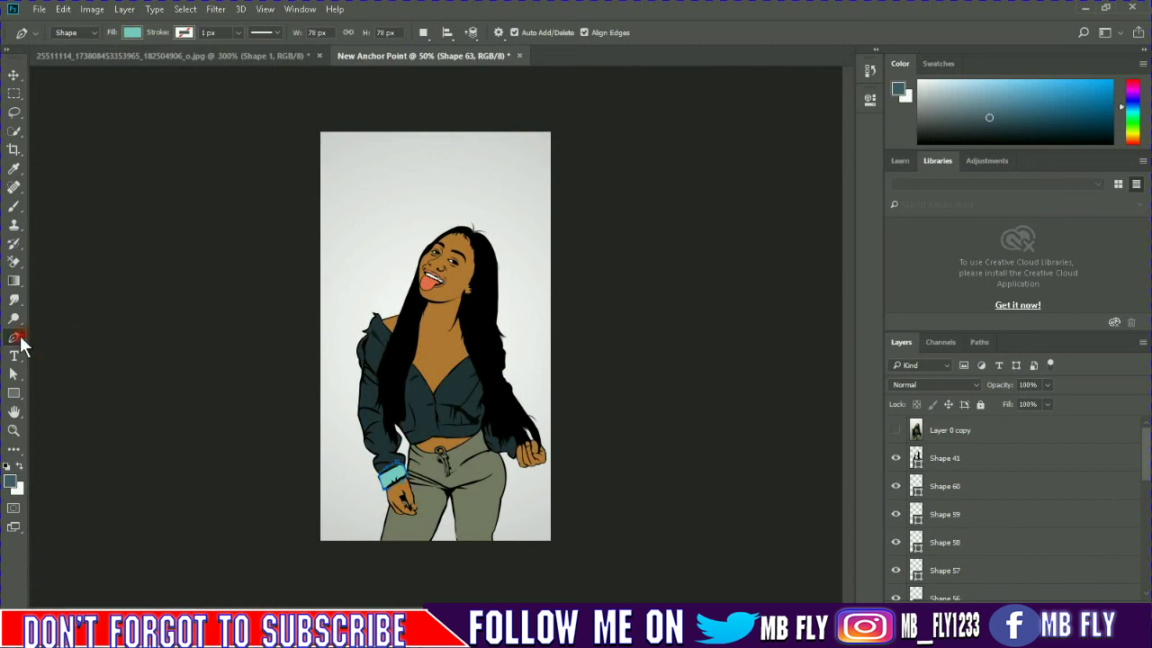